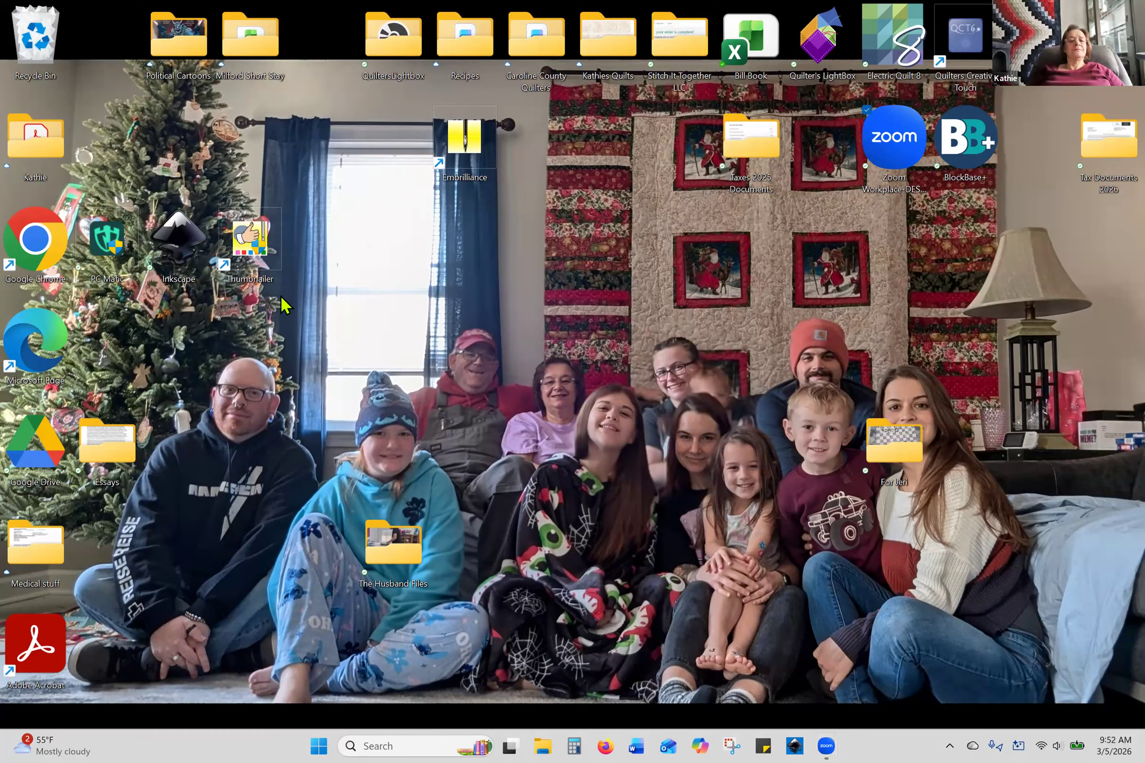
- Browse to Stitch It Together LLC > Alternative to Pattern Eclipse and view the COL-BQ FORGET ME NOT and cow block images
left_click(70, 207)
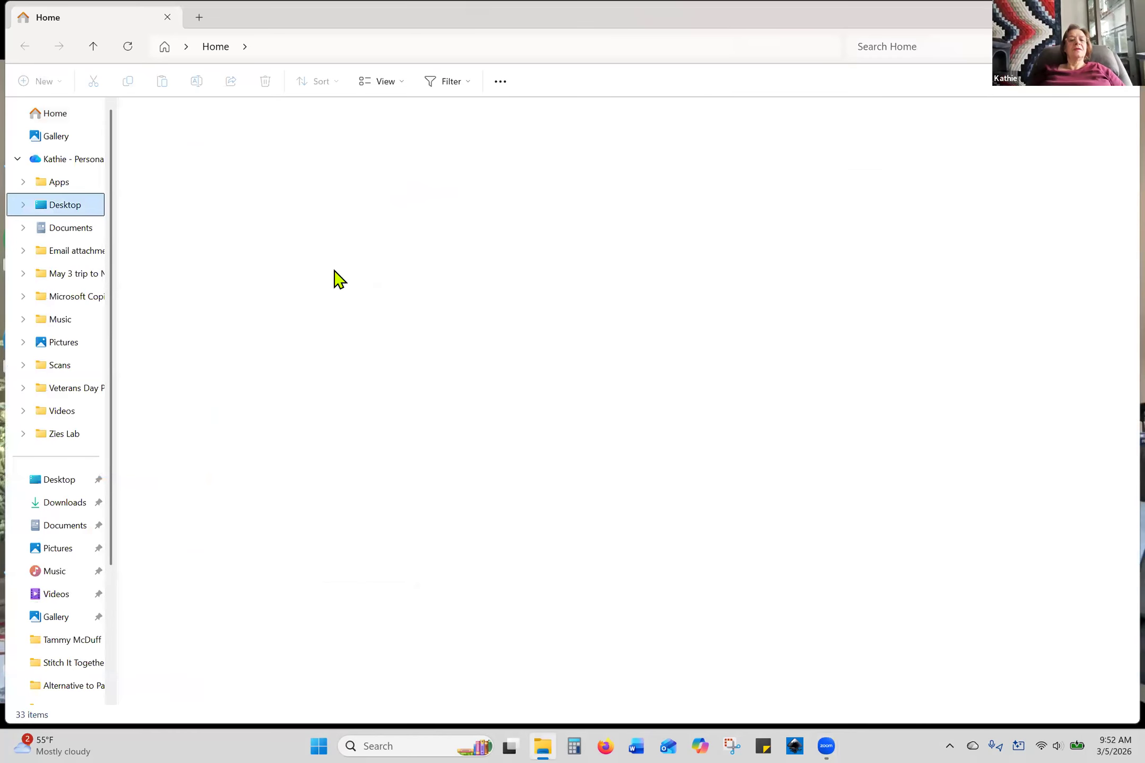
double_click(281, 353)
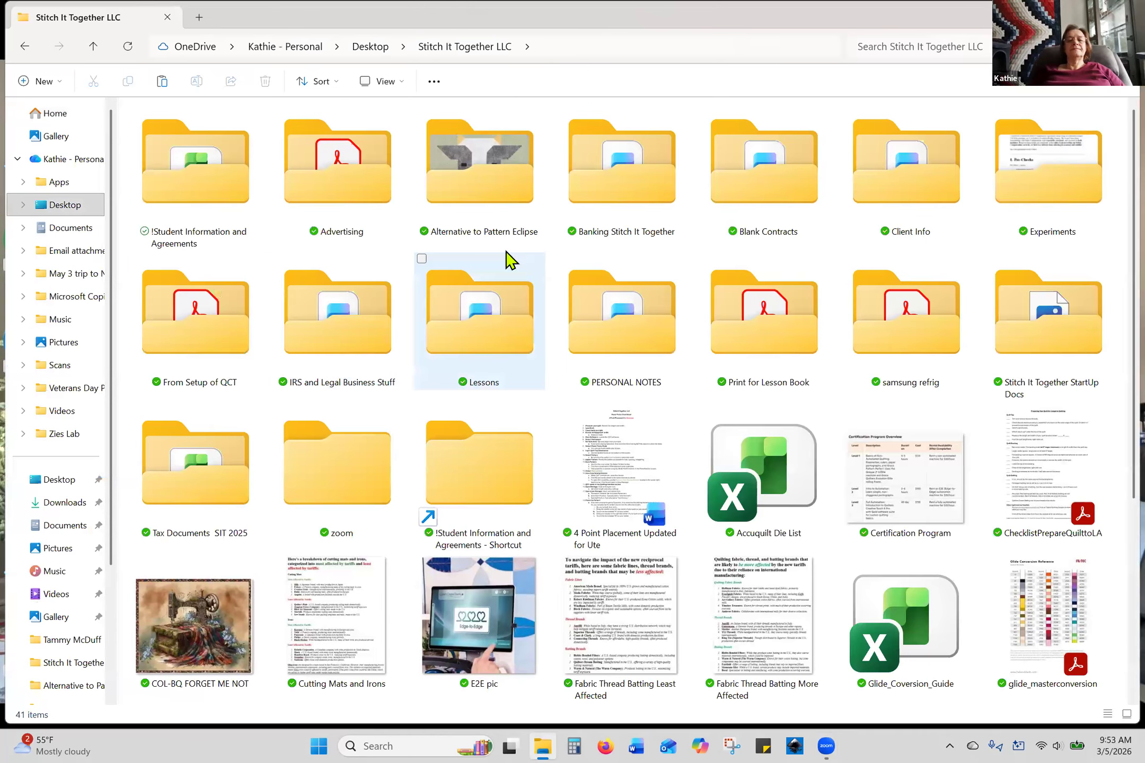
double_click(504, 220)
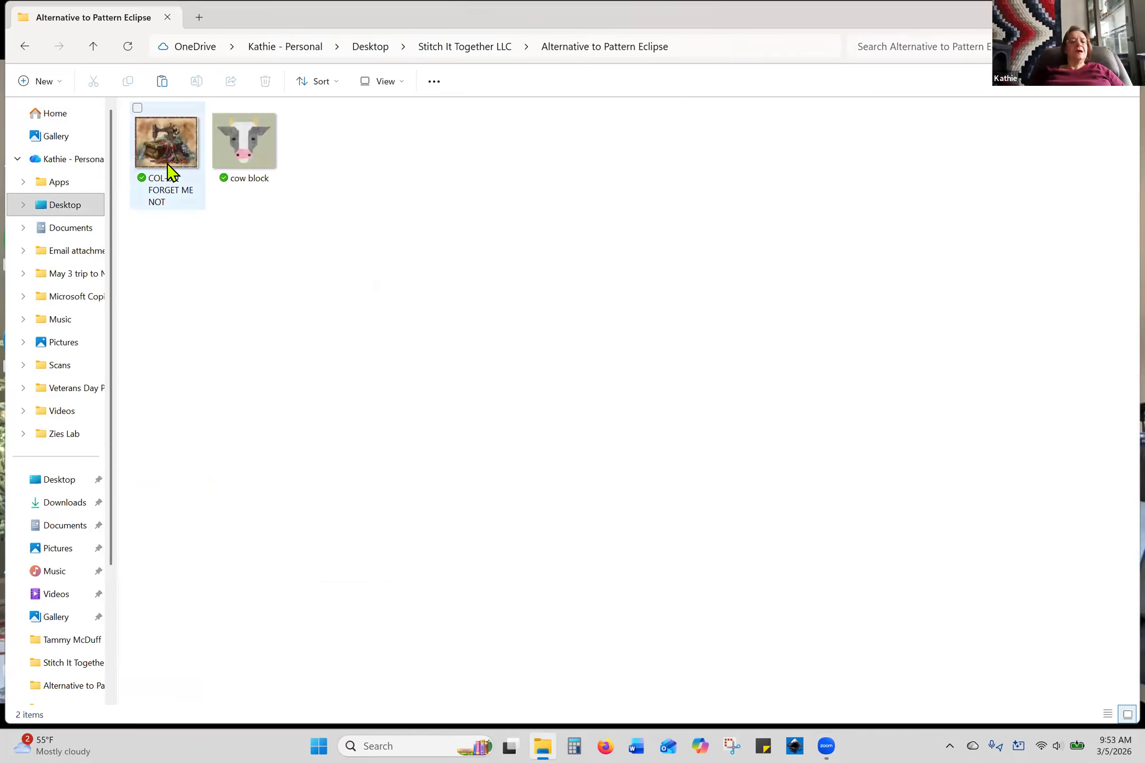
double_click(168, 164)
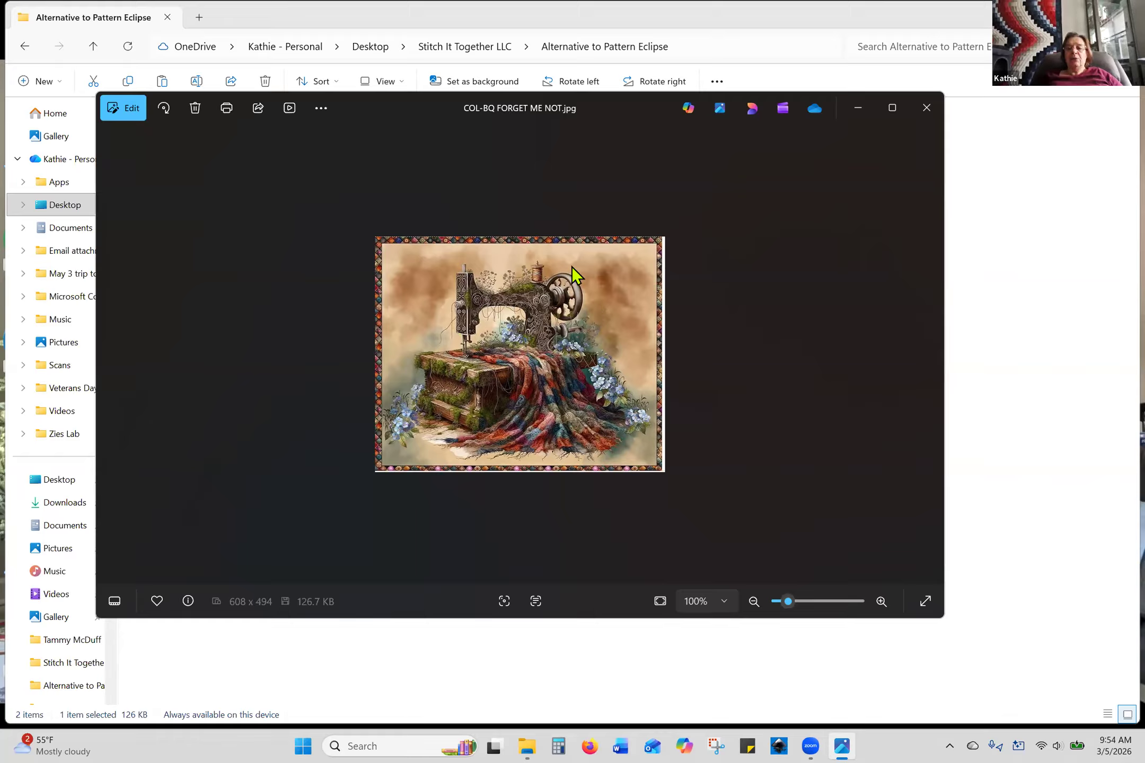
left_click(931, 361)
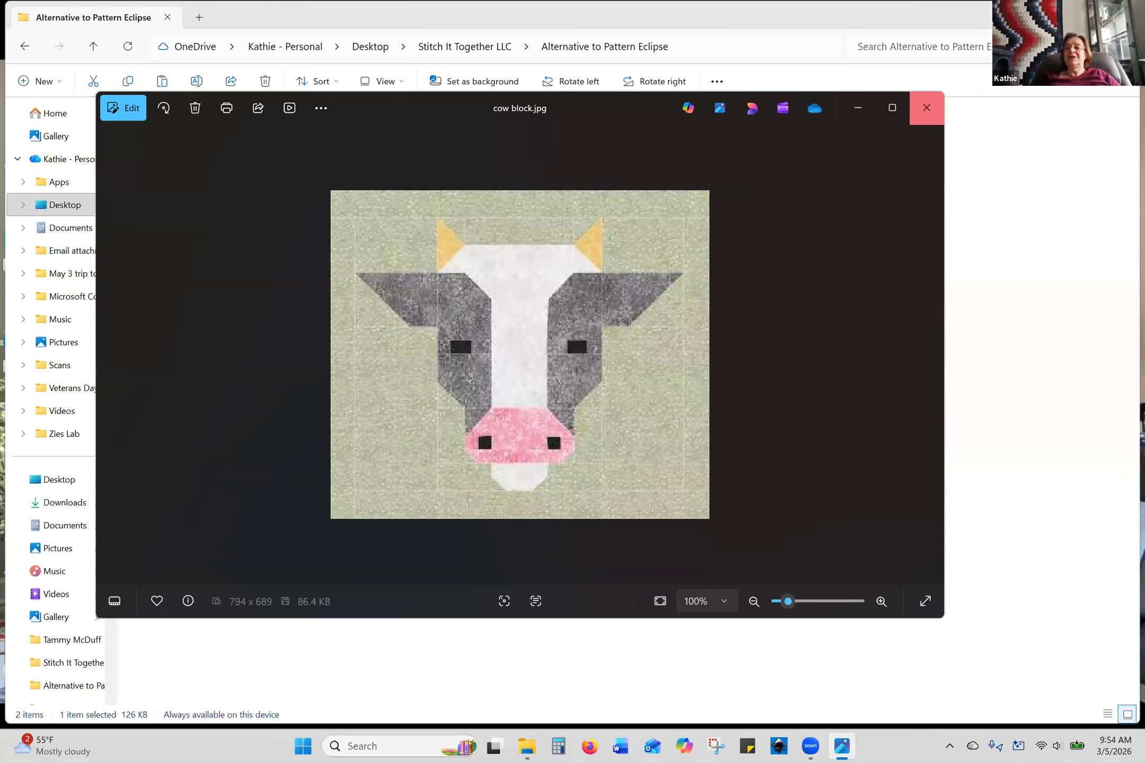
left_click(926, 107)
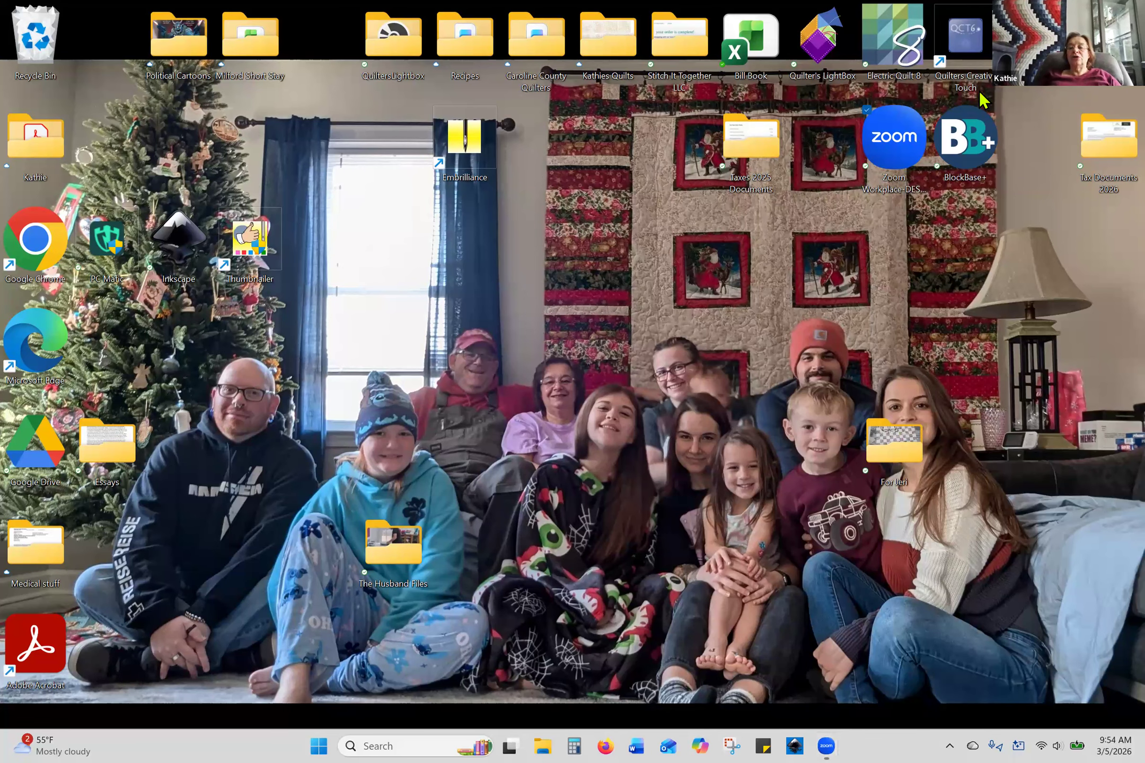
- Launch Quilter's Creative Touch 6 in simulation mode and open Pantograph with a 110 x 17.5 safe area
double_click(960, 48)
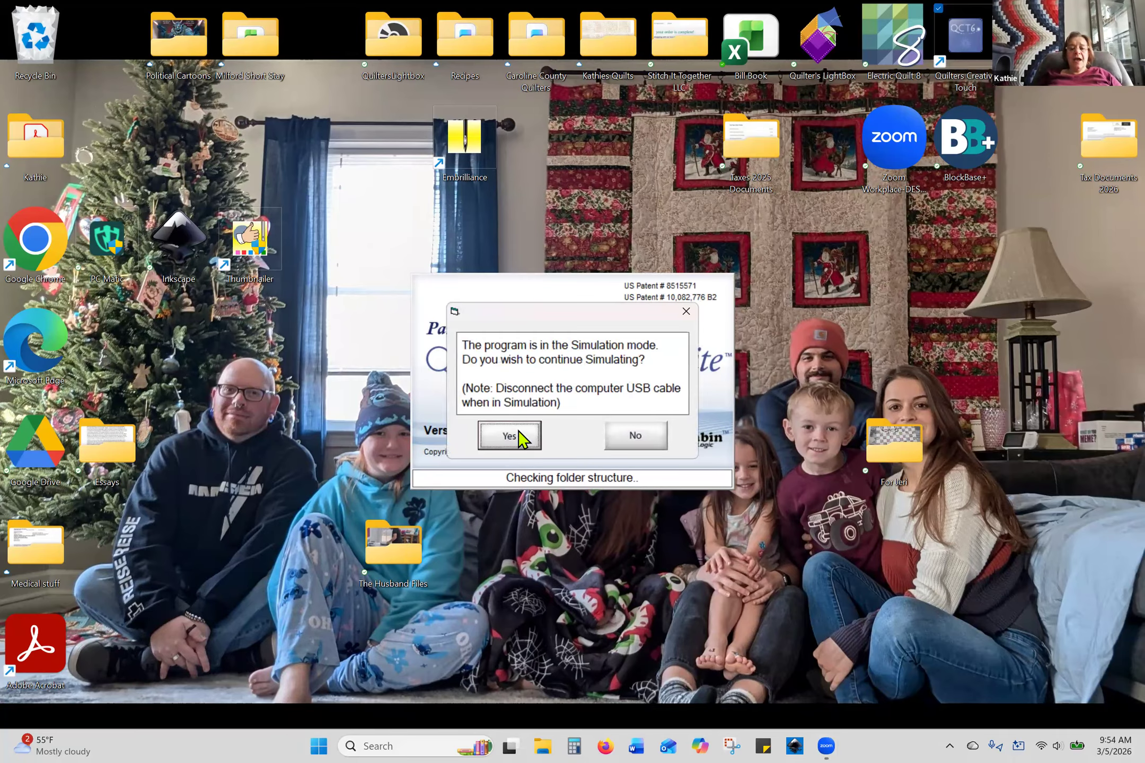
left_click(509, 436)
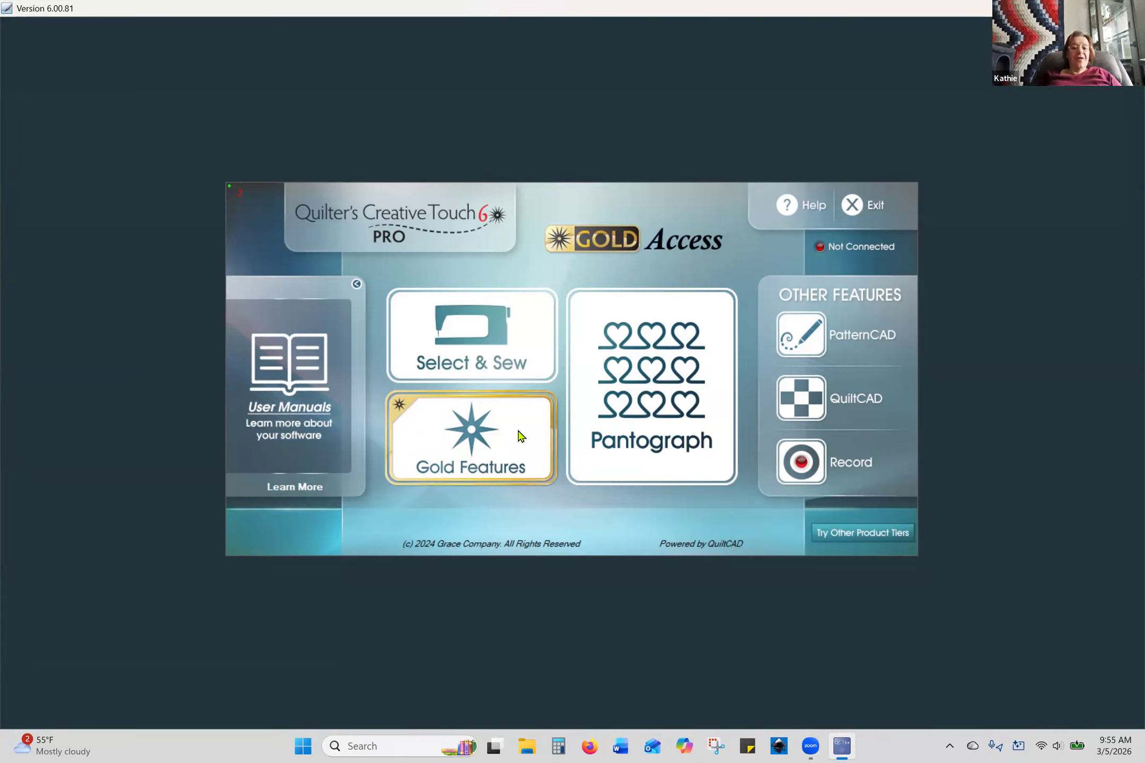
left_click(641, 395)
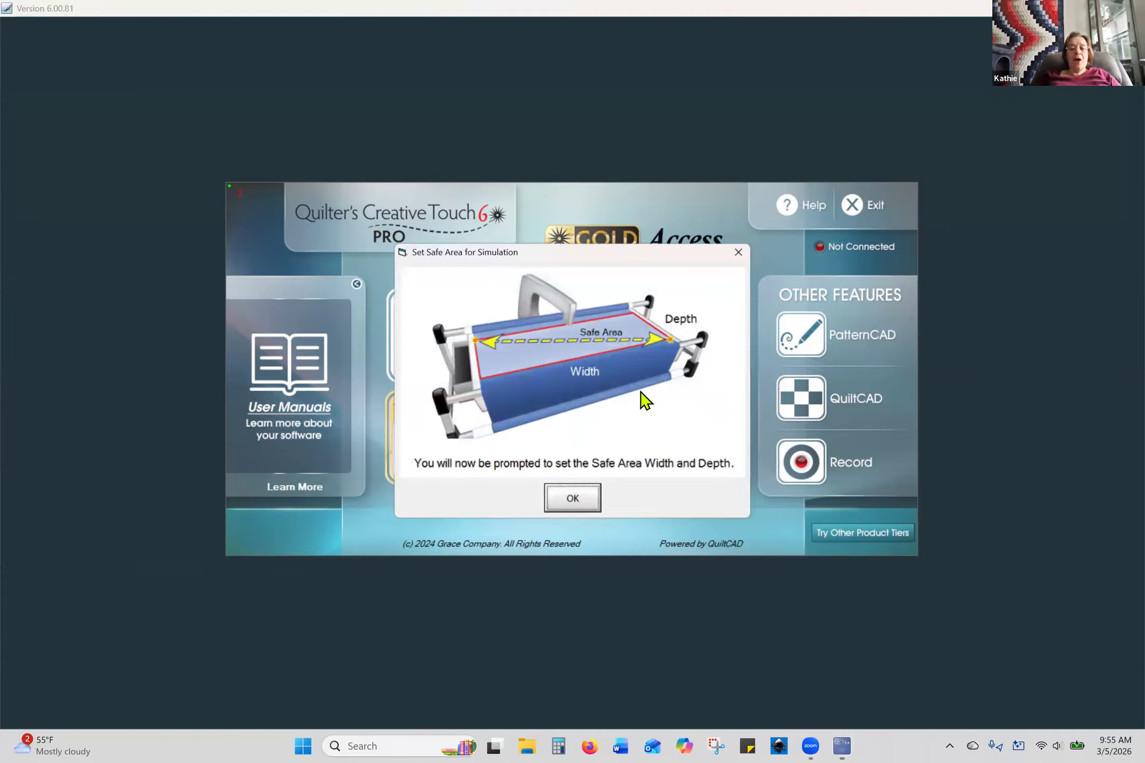
left_click(572, 497)
left_click(660, 477)
left_click(646, 467)
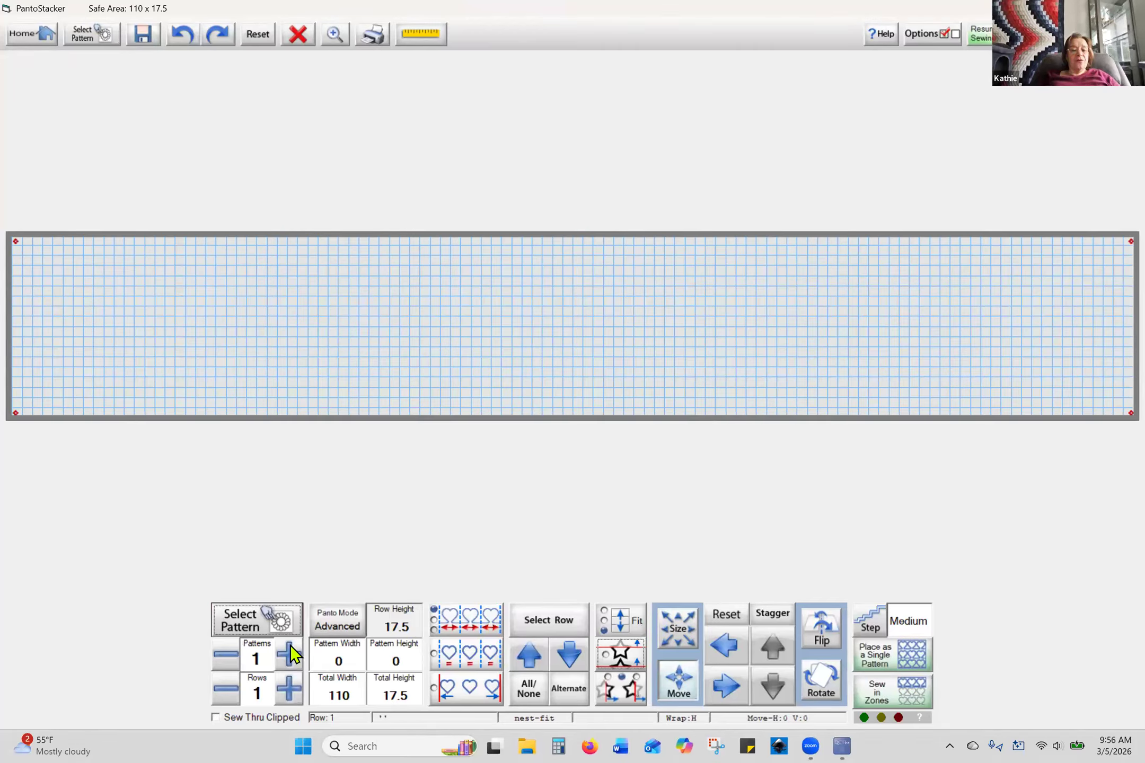
- Load the continuous line pattern hilbarc simple double.gpf into the pantograph layout
left_click(342, 664)
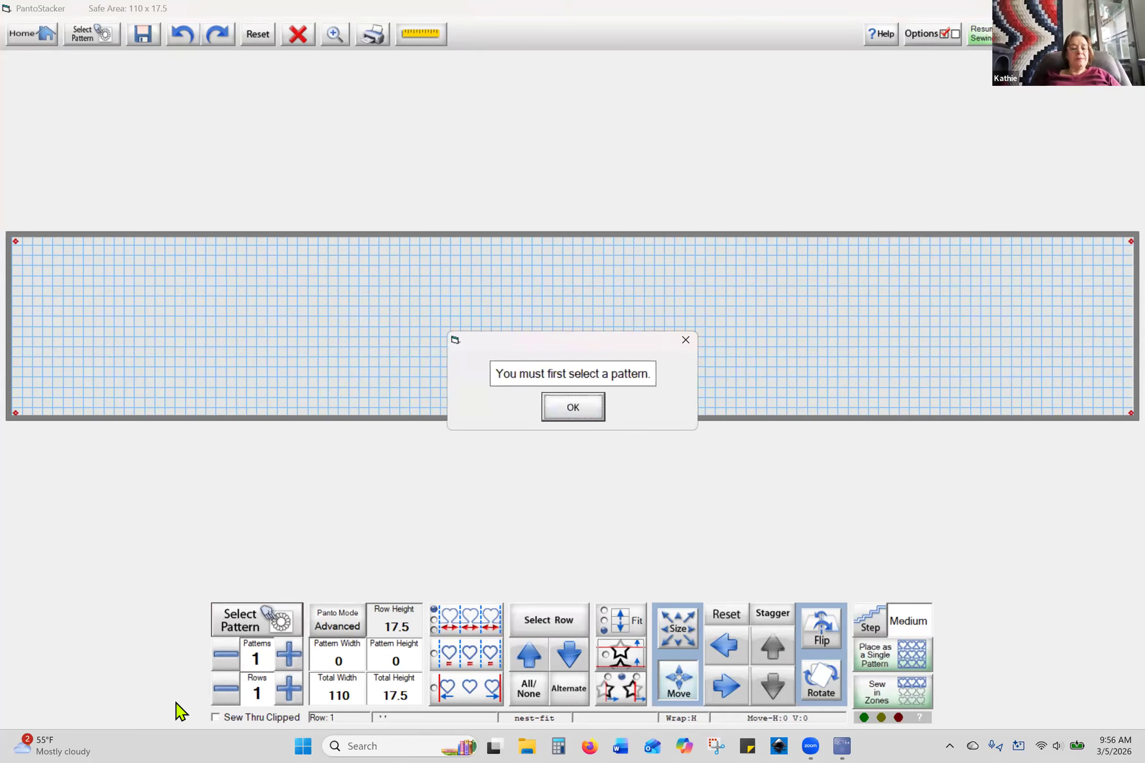
left_click(581, 408)
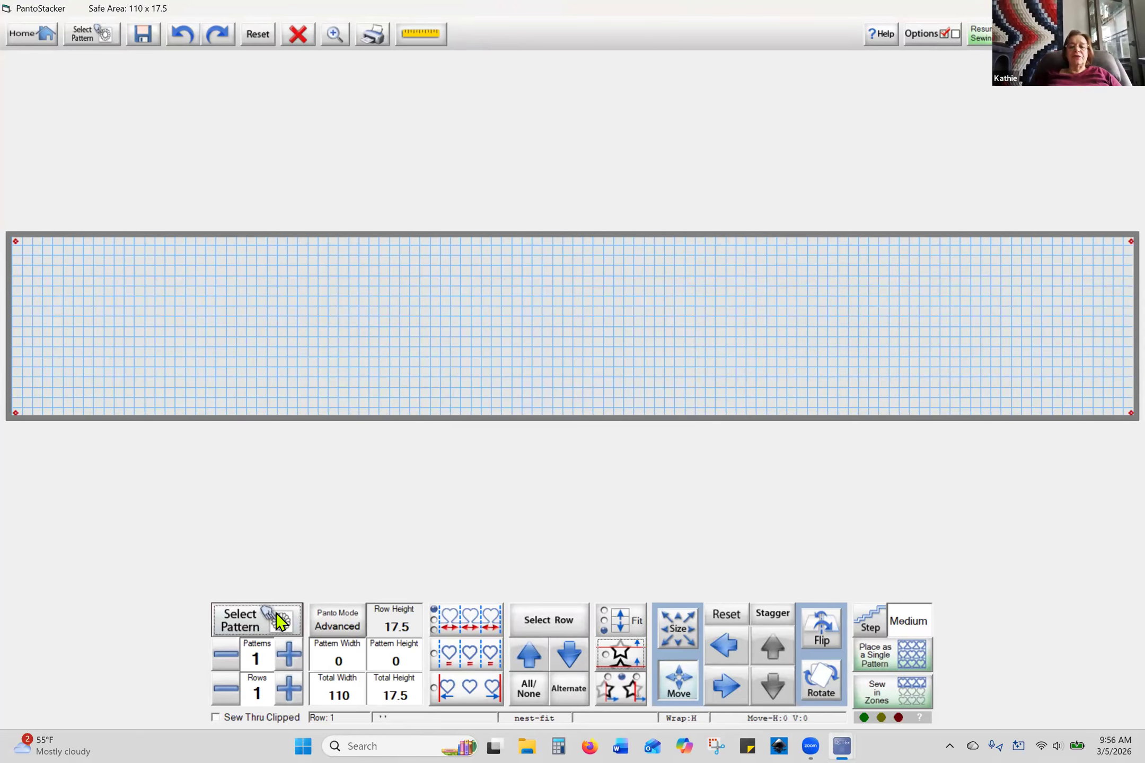
left_click(277, 620)
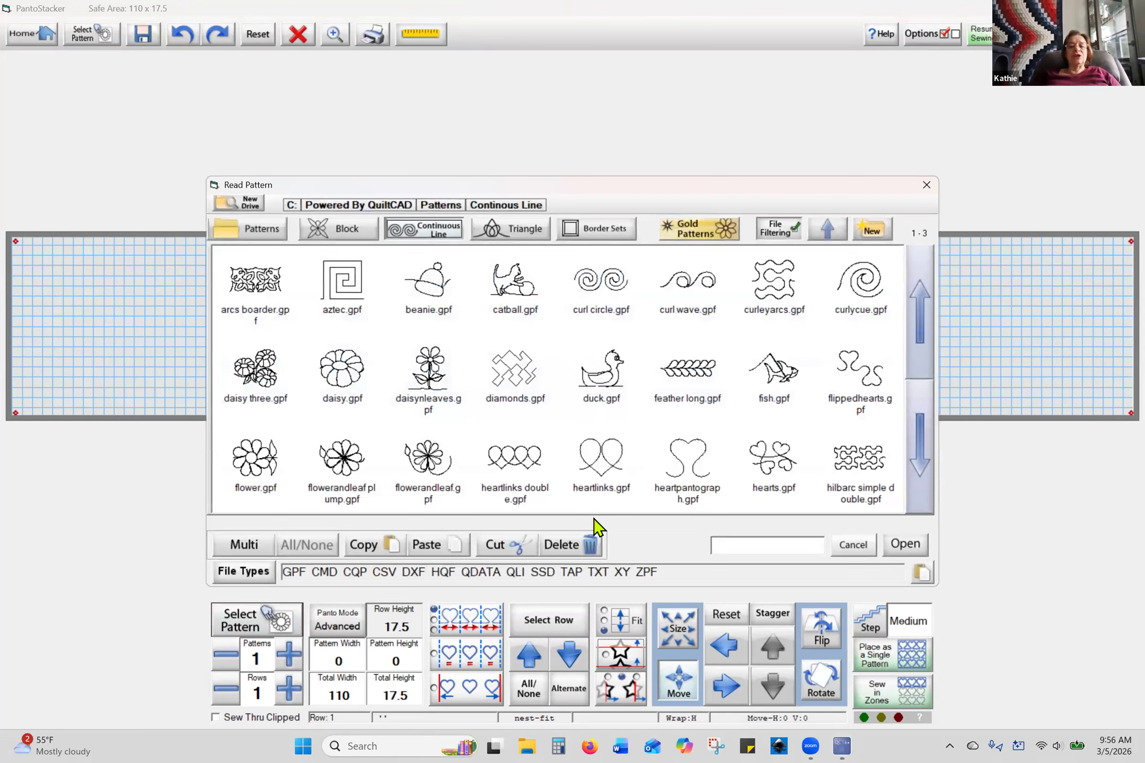
left_click(273, 233)
left_click(432, 231)
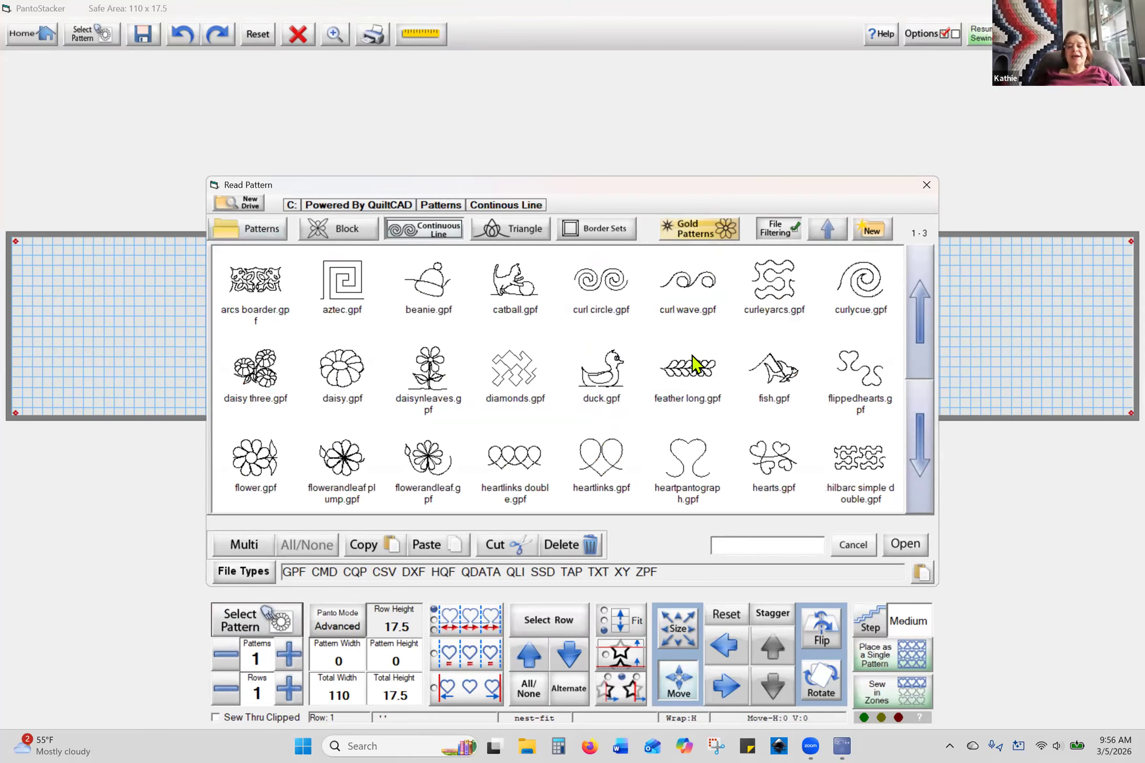
left_click(860, 463)
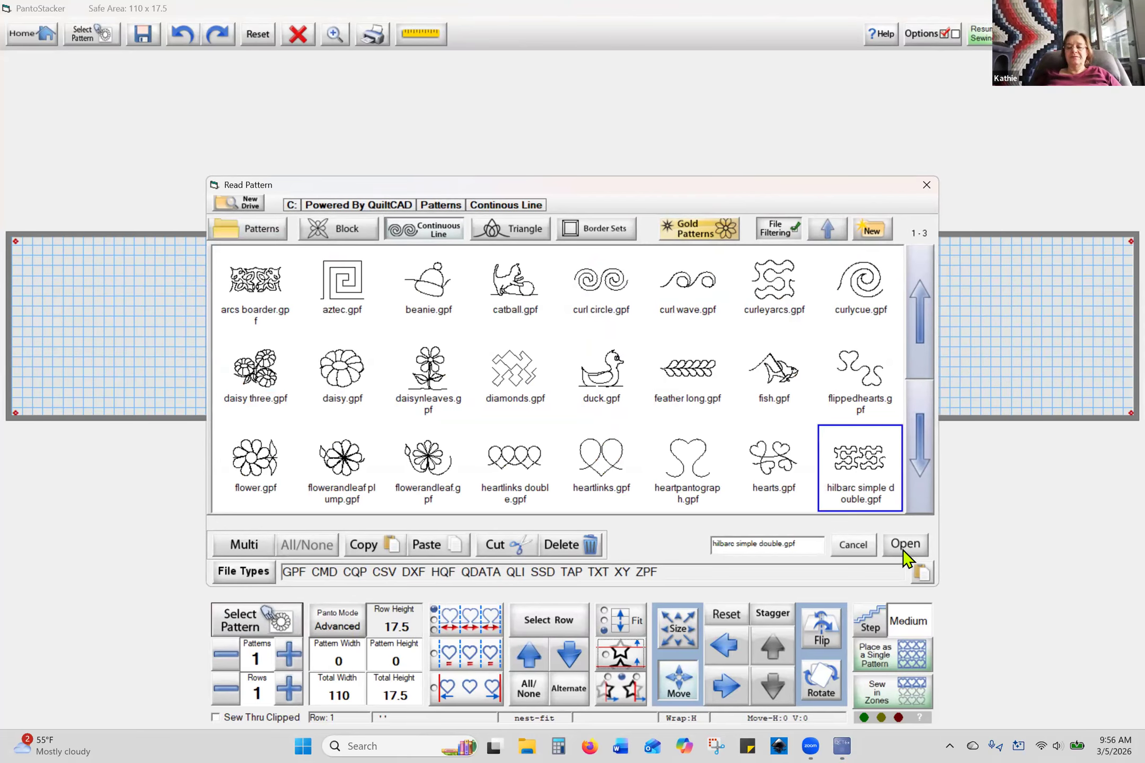
left_click(898, 543)
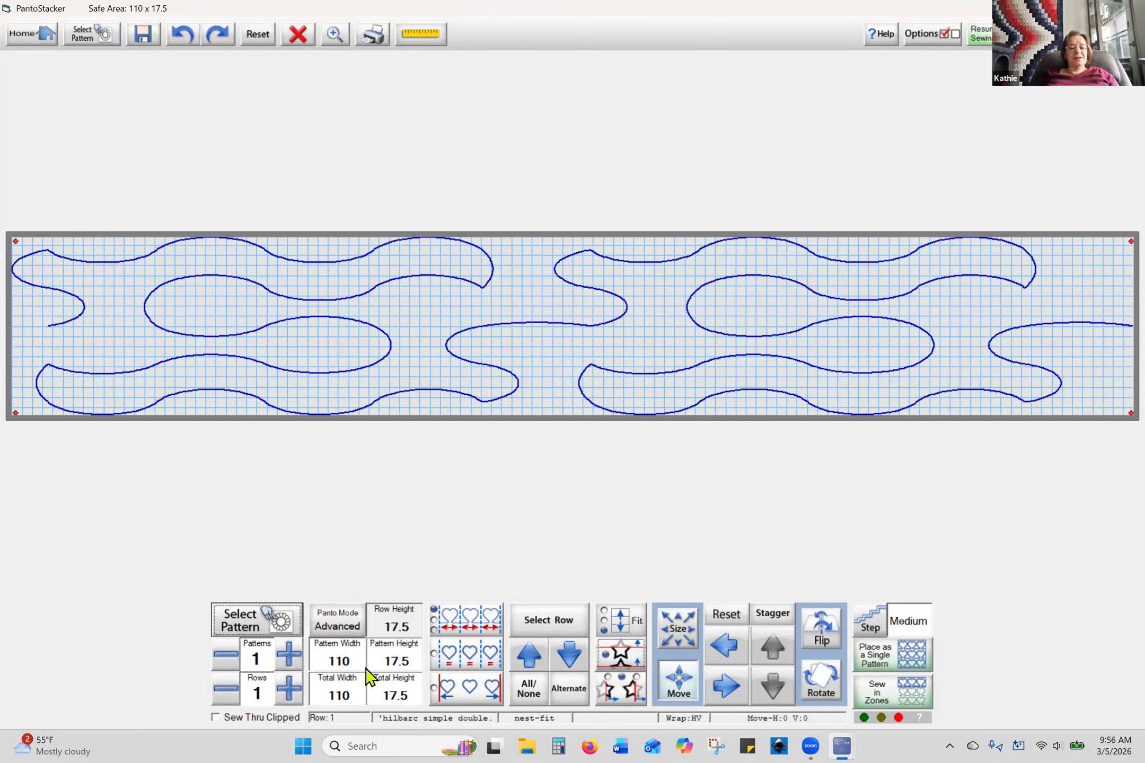
- Set the pantograph's total width to 43 and its total height to 33.75
left_click(347, 694)
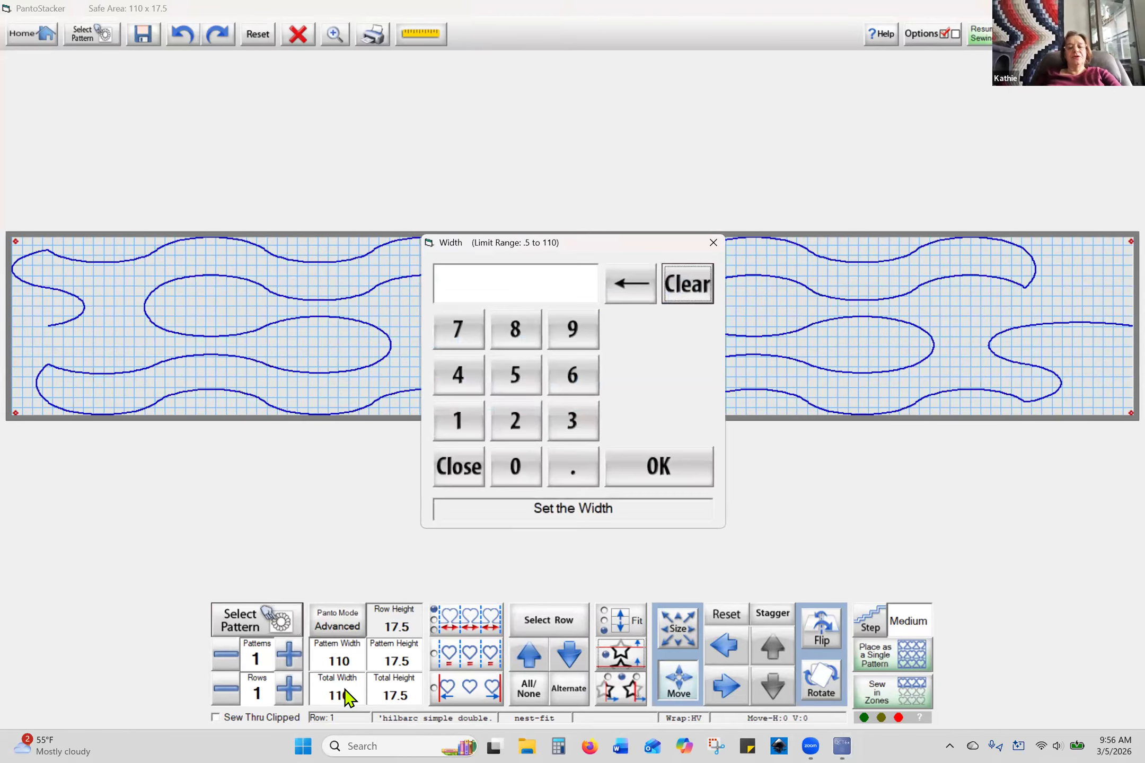
left_click(456, 376)
left_click(572, 421)
left_click(652, 479)
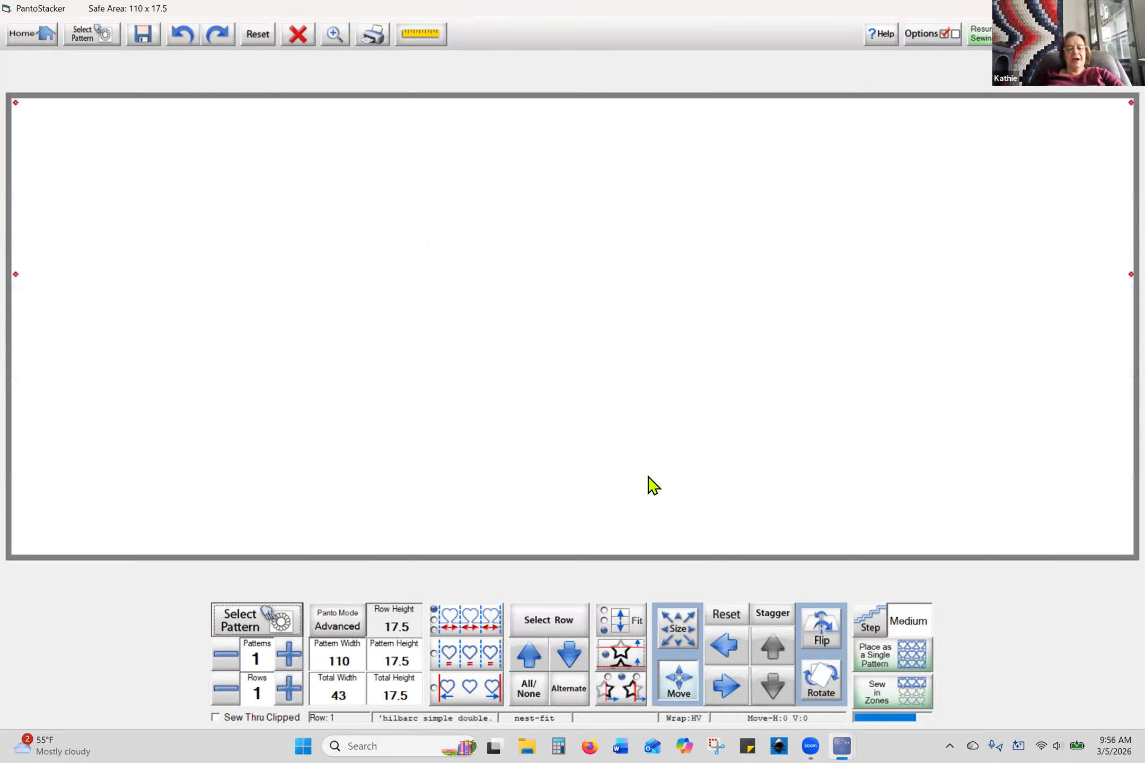
left_click(395, 697)
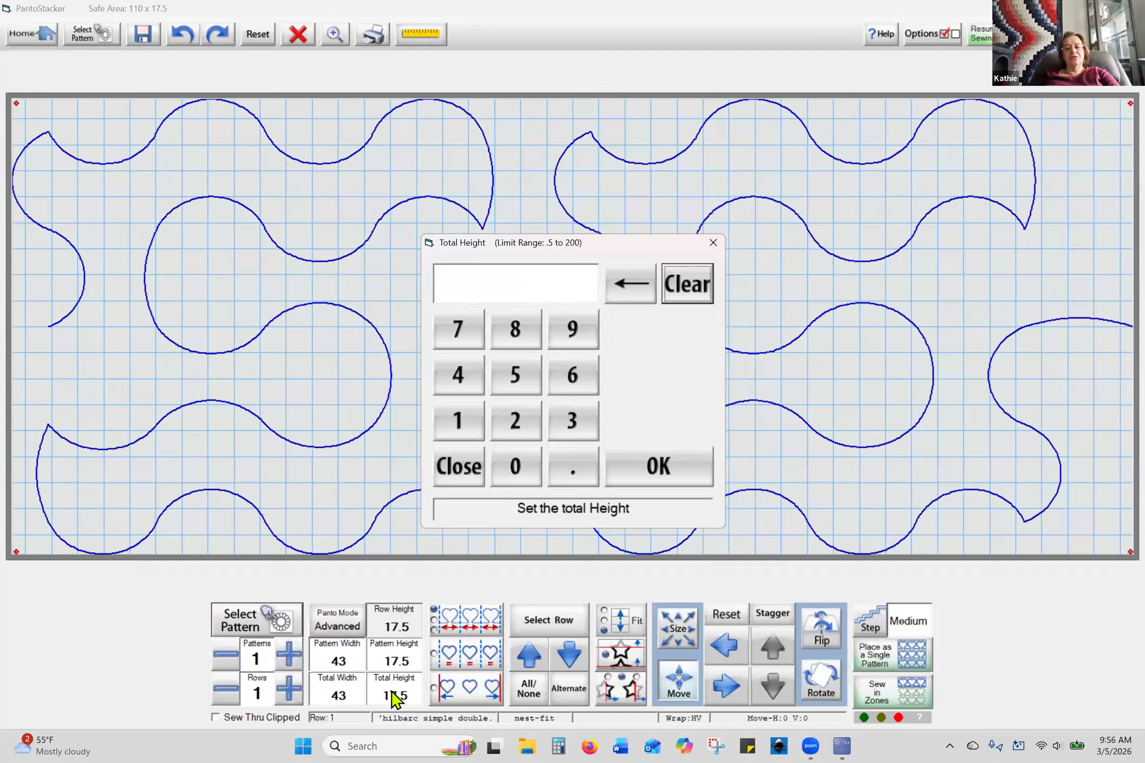
double_click(567, 426)
left_click(573, 475)
left_click(460, 329)
left_click(510, 389)
left_click(648, 481)
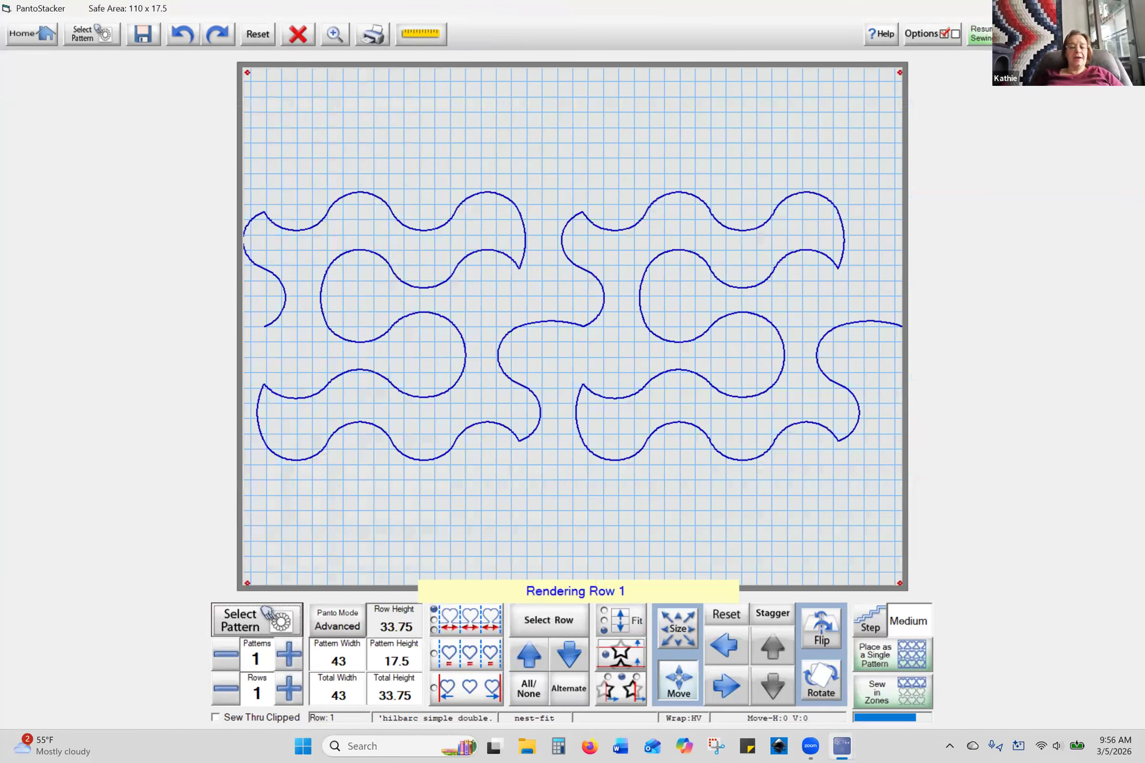
- Switch the panto mode to Power Panto and reload the hilbarc simple double.gpf pattern
left_click(361, 627)
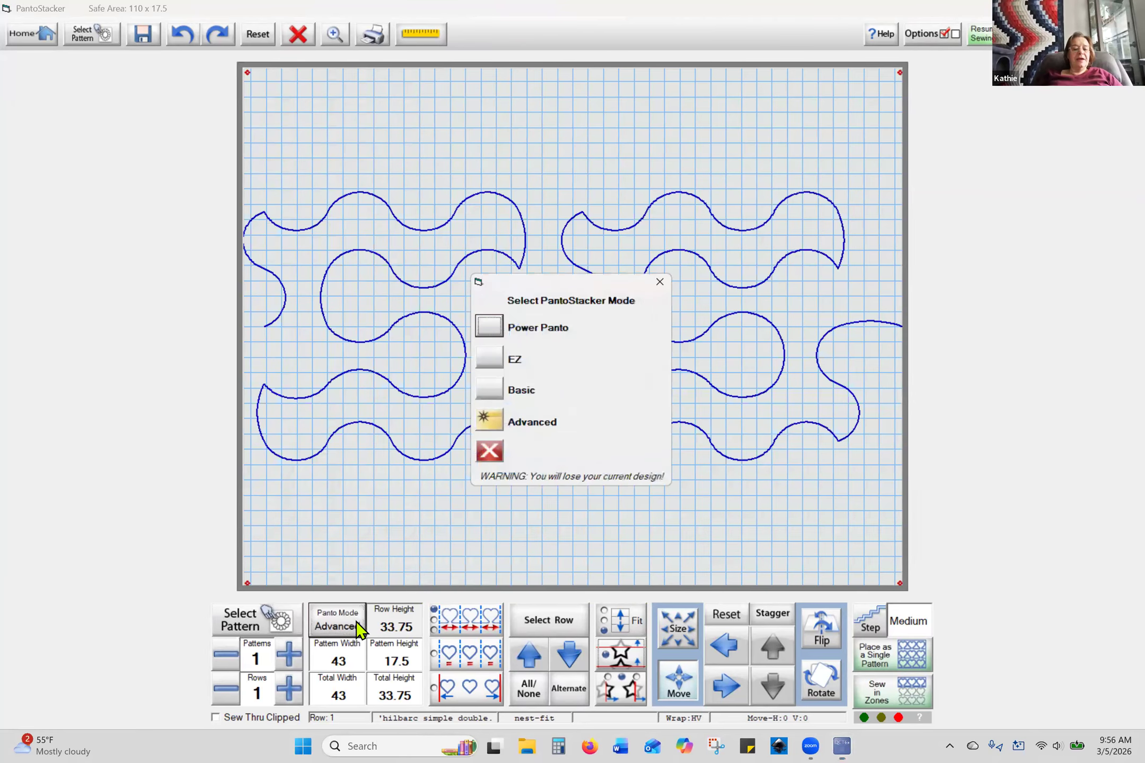
left_click(488, 325)
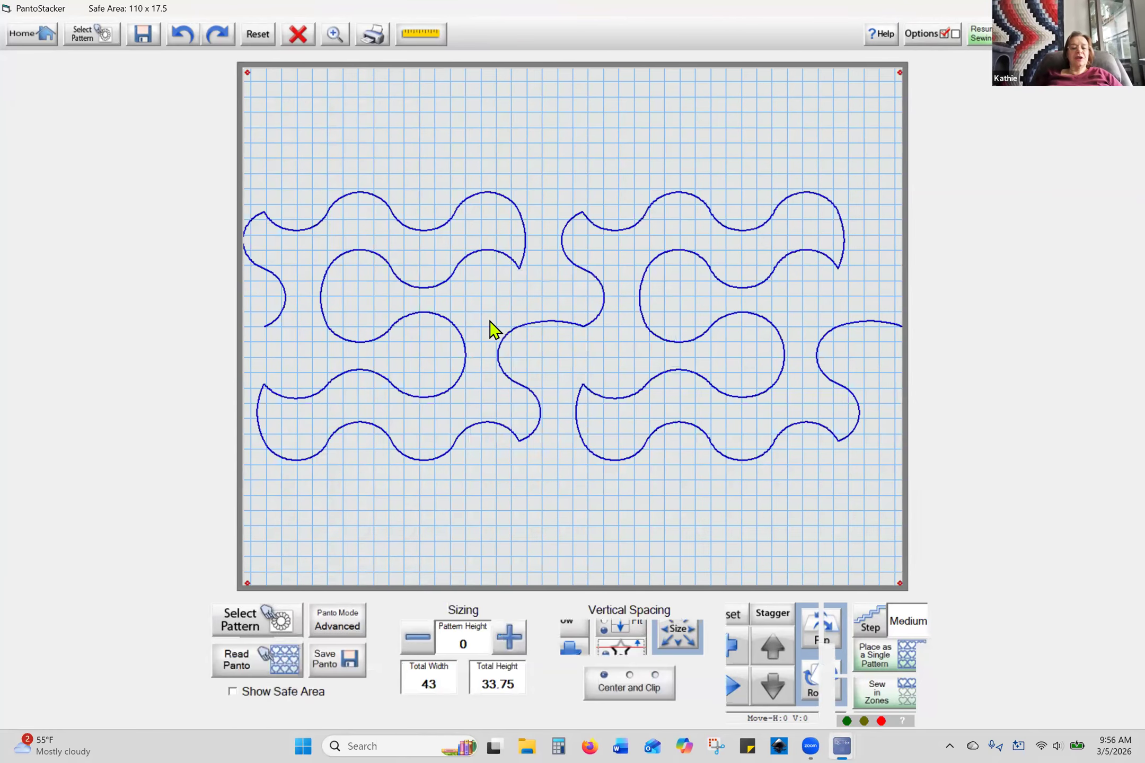
left_click(273, 625)
left_click(774, 276)
left_click(867, 477)
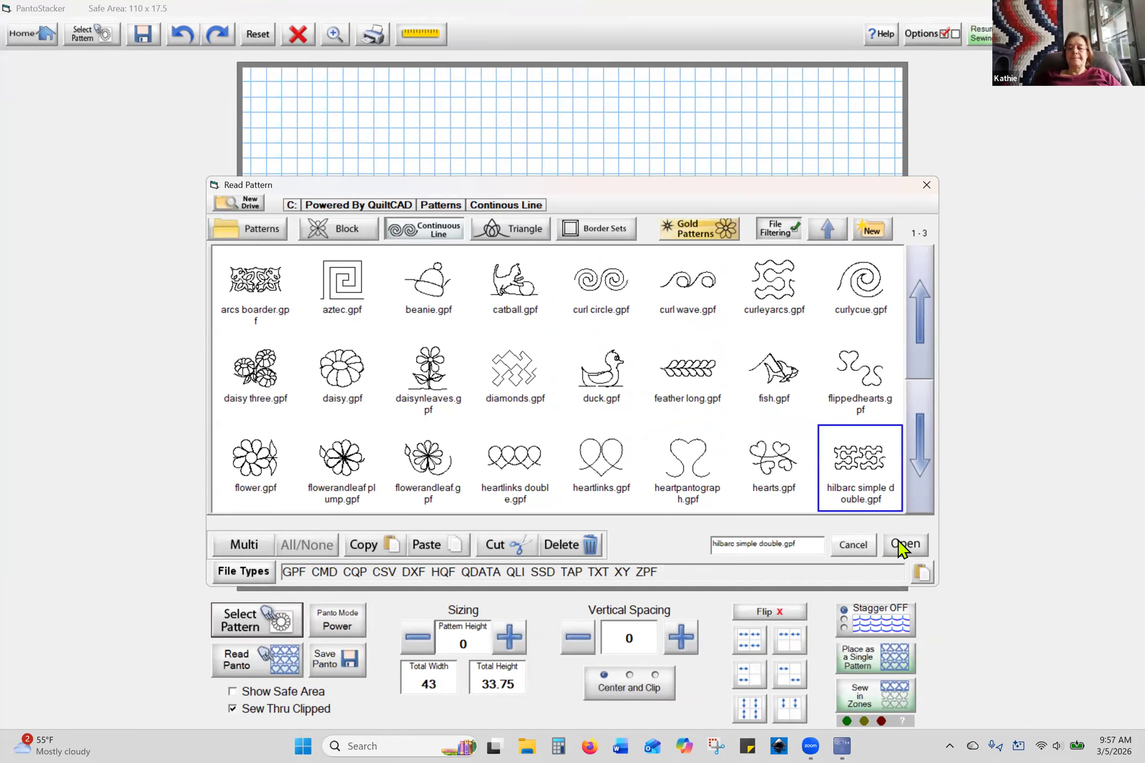
left_click(898, 542)
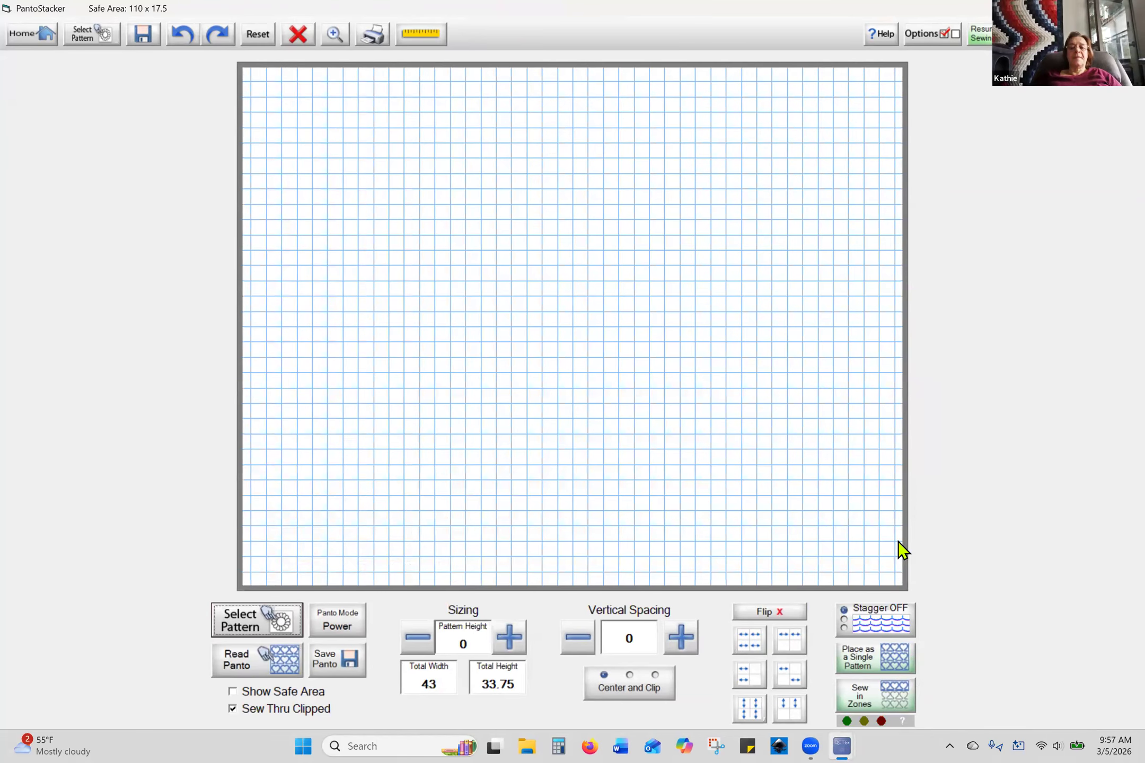
- Increase the vertical spacing between the pattern rows to 1.3
left_click(681, 639)
left_click(681, 639)
left_click(681, 639)
left_click(681, 638)
left_click(681, 639)
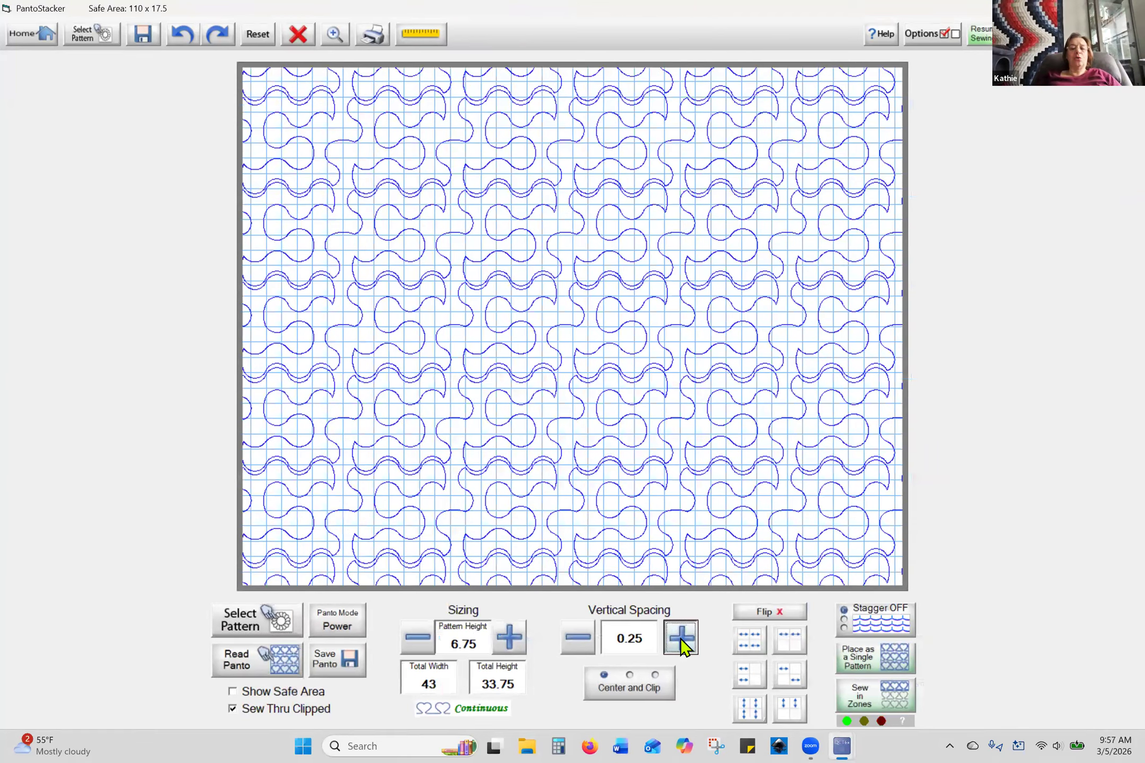
left_click(681, 638)
left_click(681, 638)
left_click(681, 639)
left_click(682, 639)
left_click(681, 638)
left_click(681, 639)
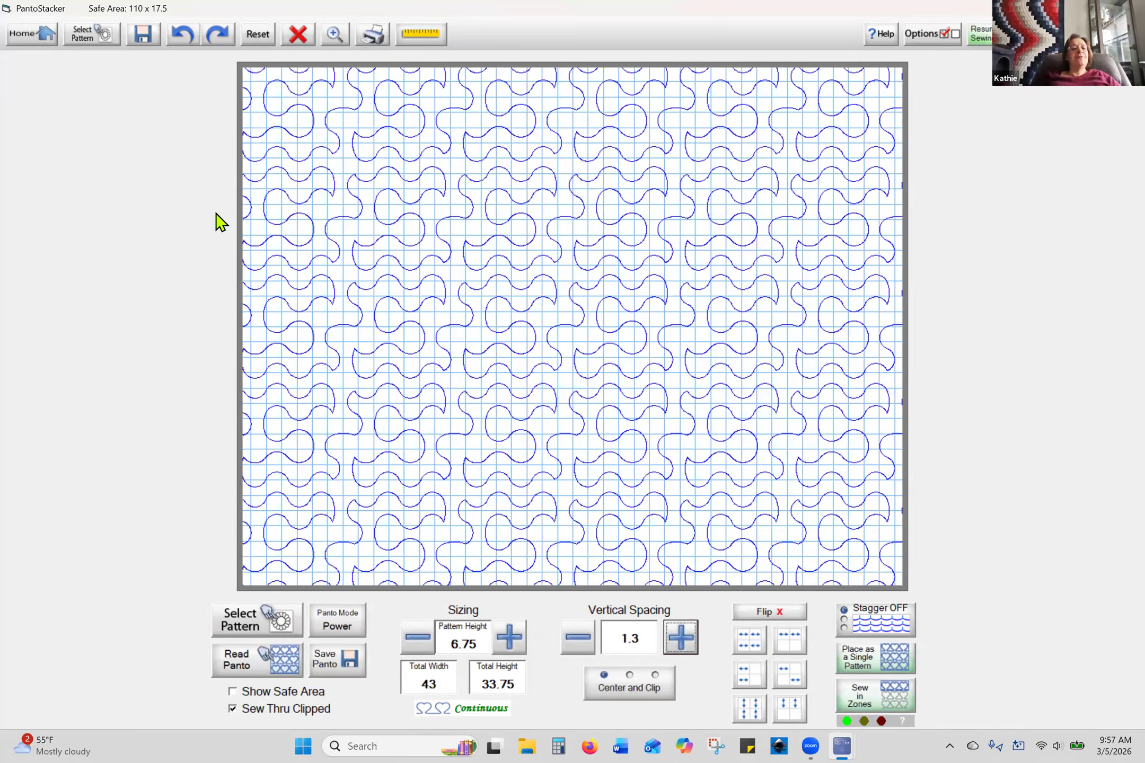
- Look at the Power Panto save dialog without saving, and place the panto as a single pattern resized to the safe area
left_click(144, 41)
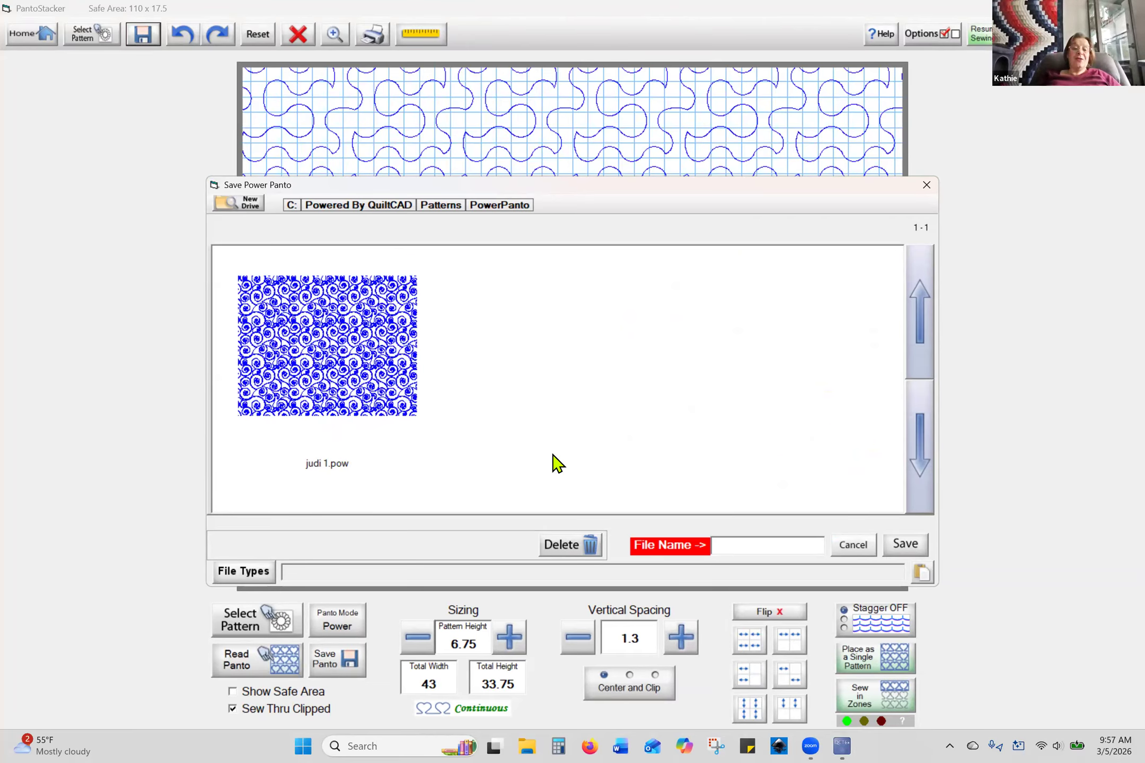
left_click(927, 186)
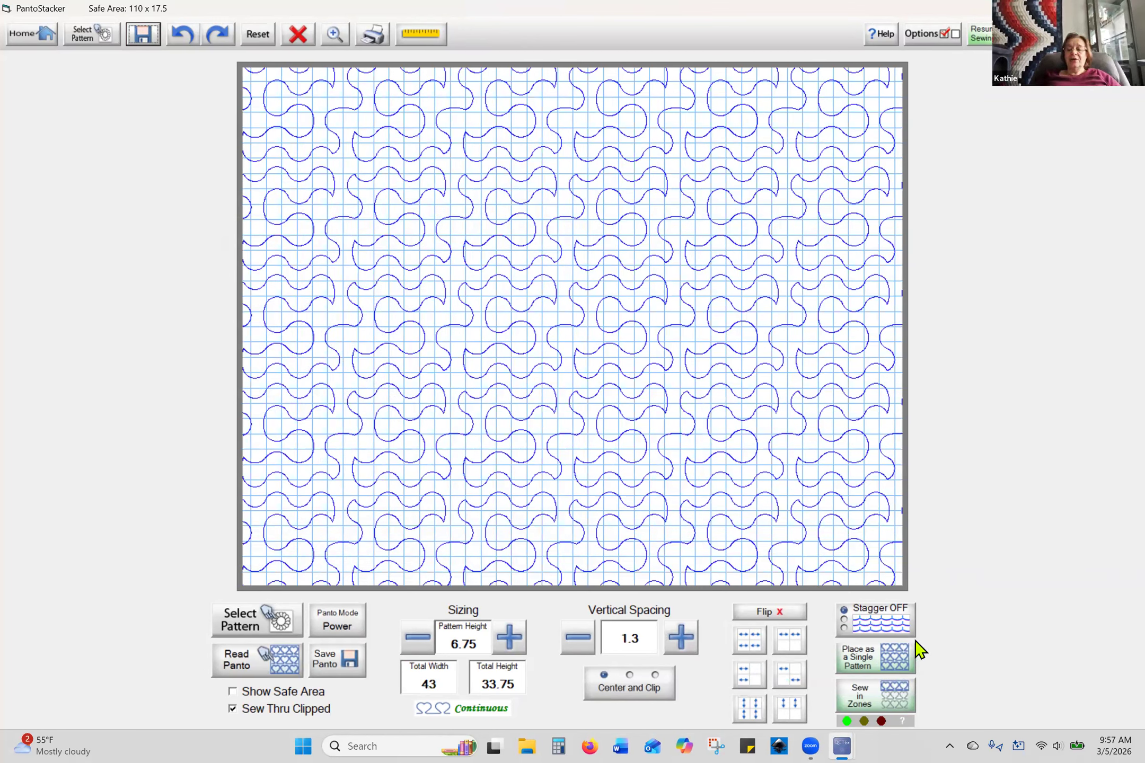
left_click(873, 668)
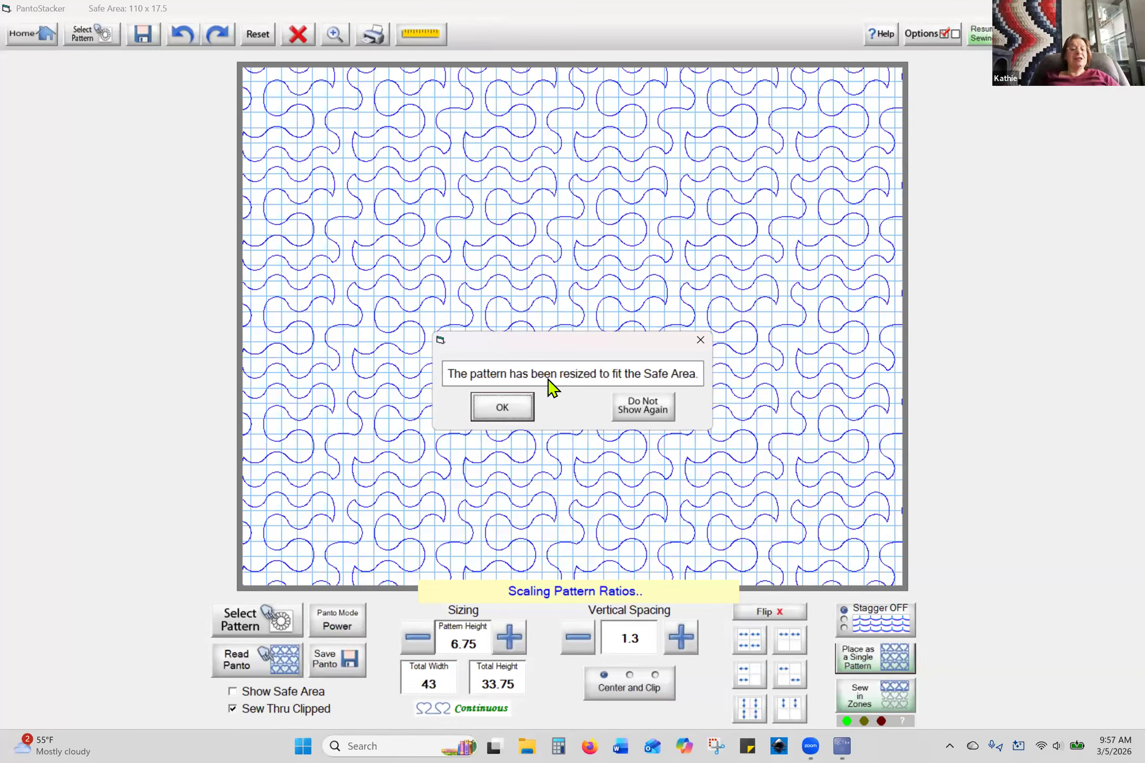
left_click(517, 409)
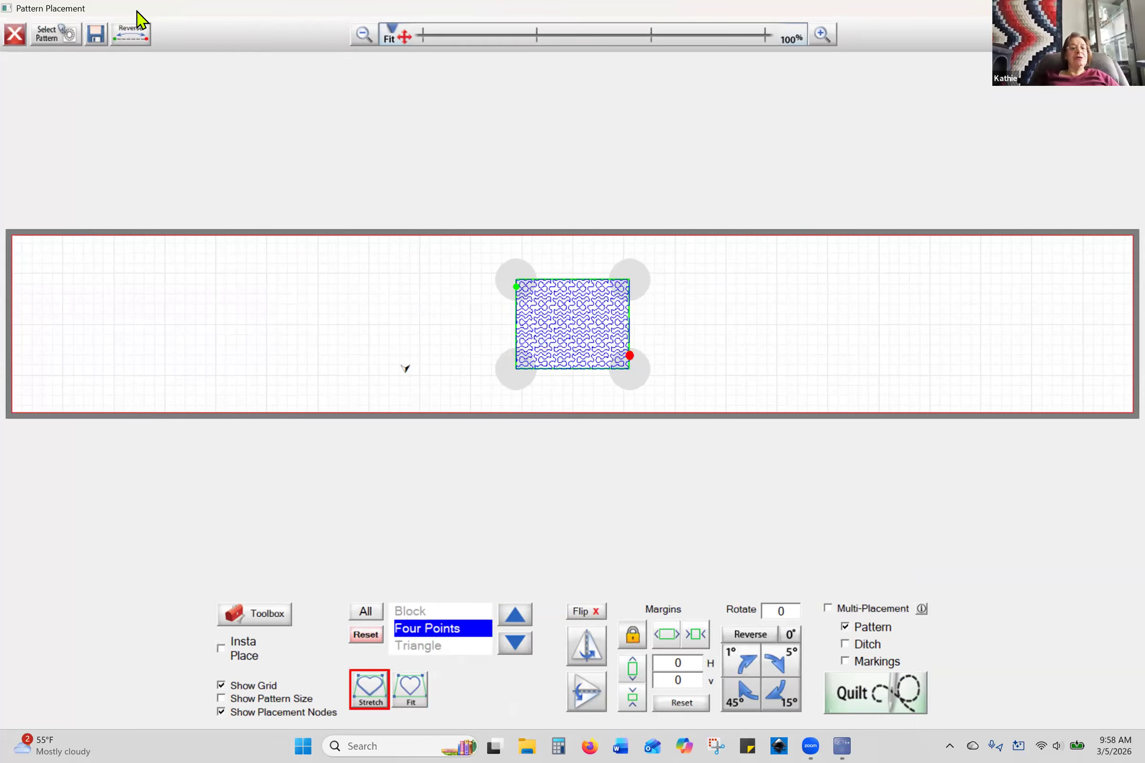
- Examine the save dialog for the placed pattern without saving, and close the pattern placement screen
left_click(97, 37)
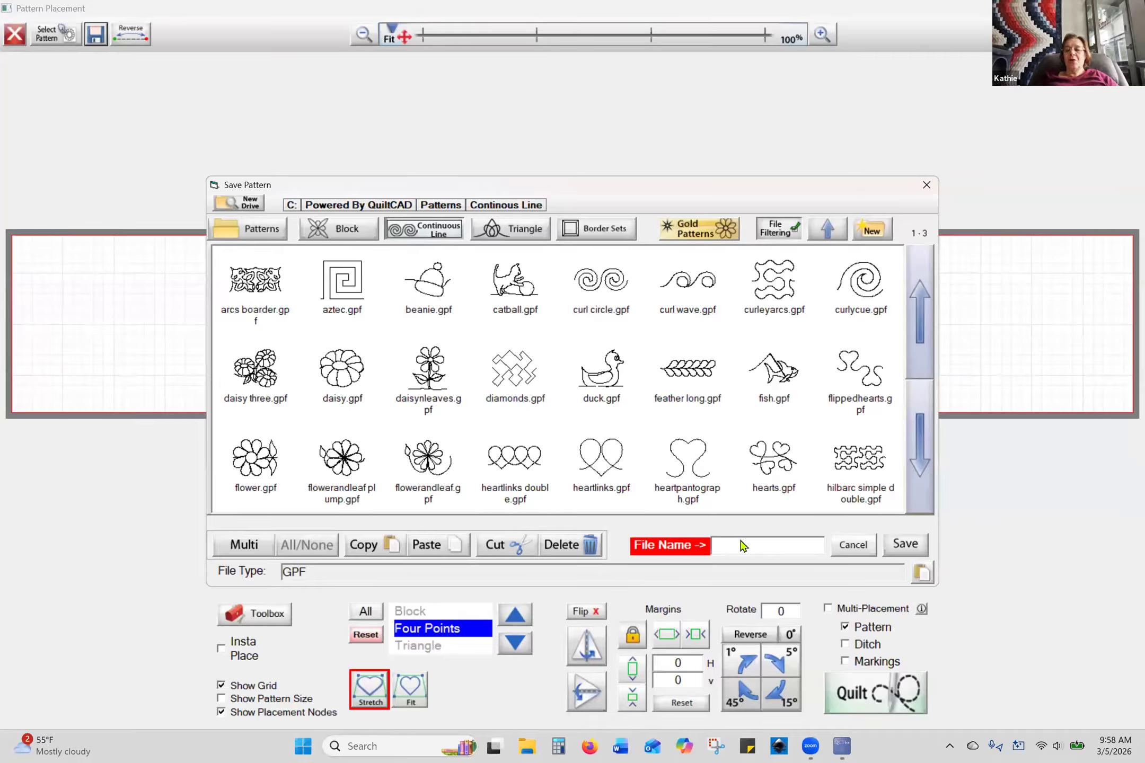
left_click(926, 185)
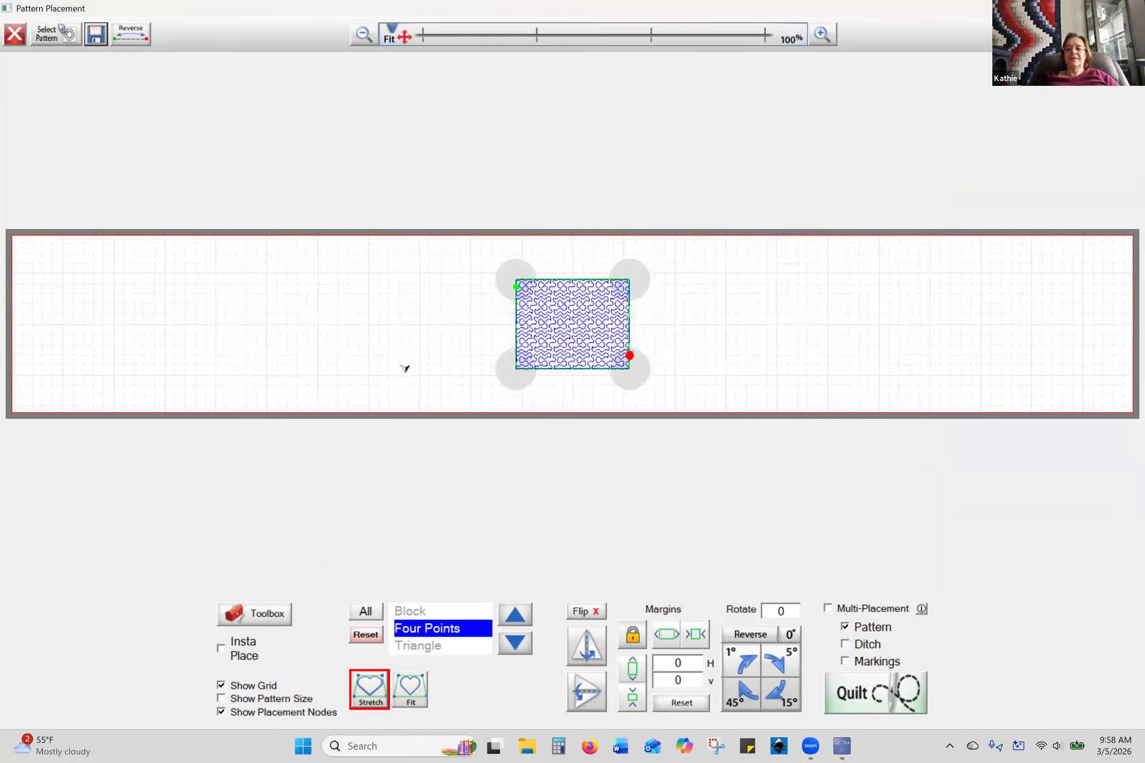
left_click(1131, 8)
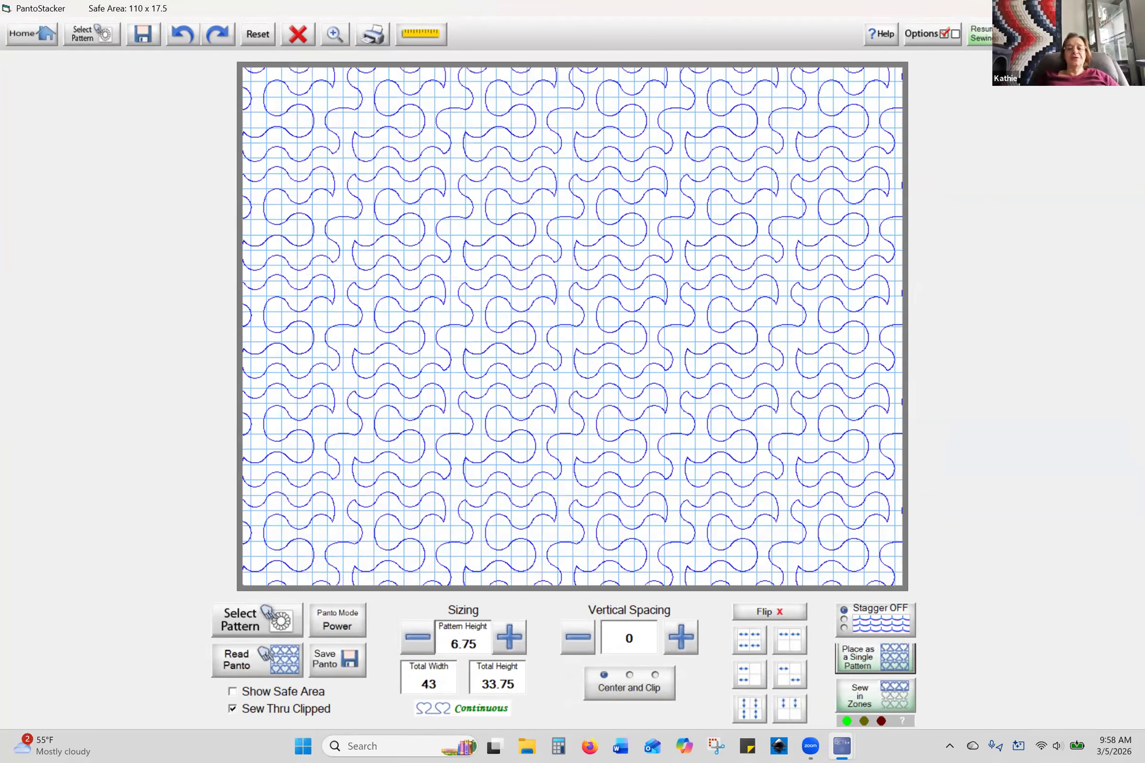
- Exit PantoStacker without saving the layout and start Select & Sew to reach its pattern library
left_click(1132, 8)
left_click(636, 407)
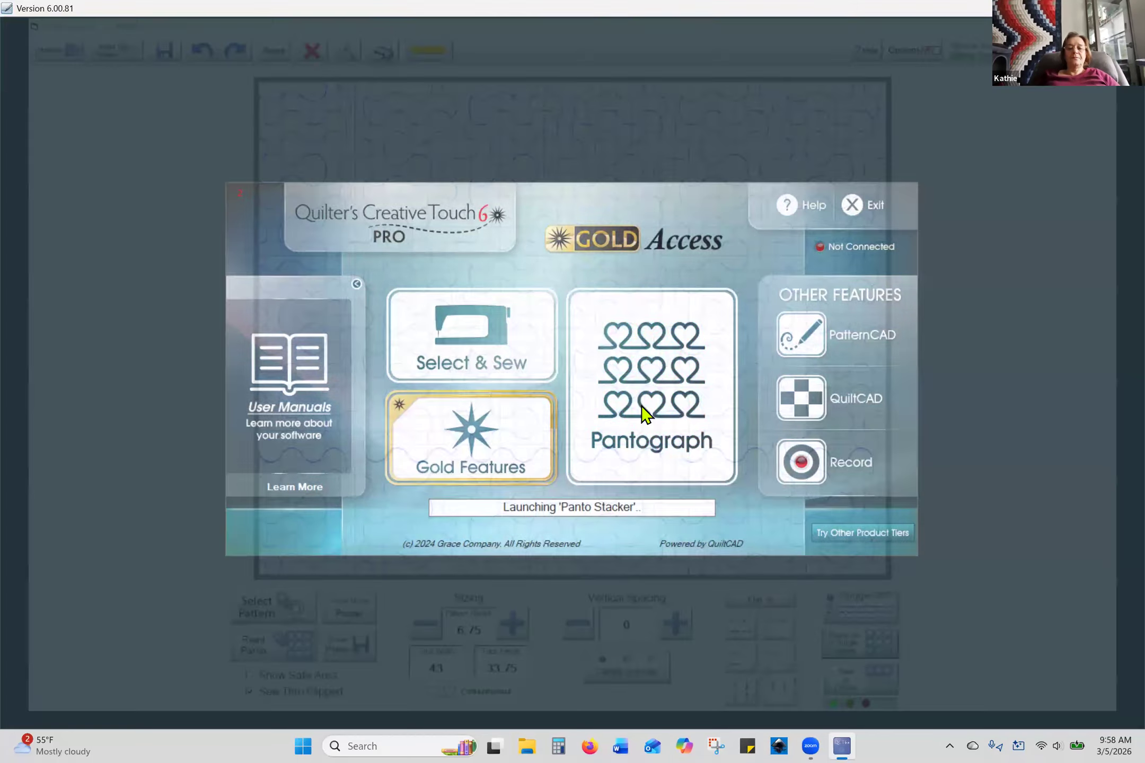
left_click(492, 365)
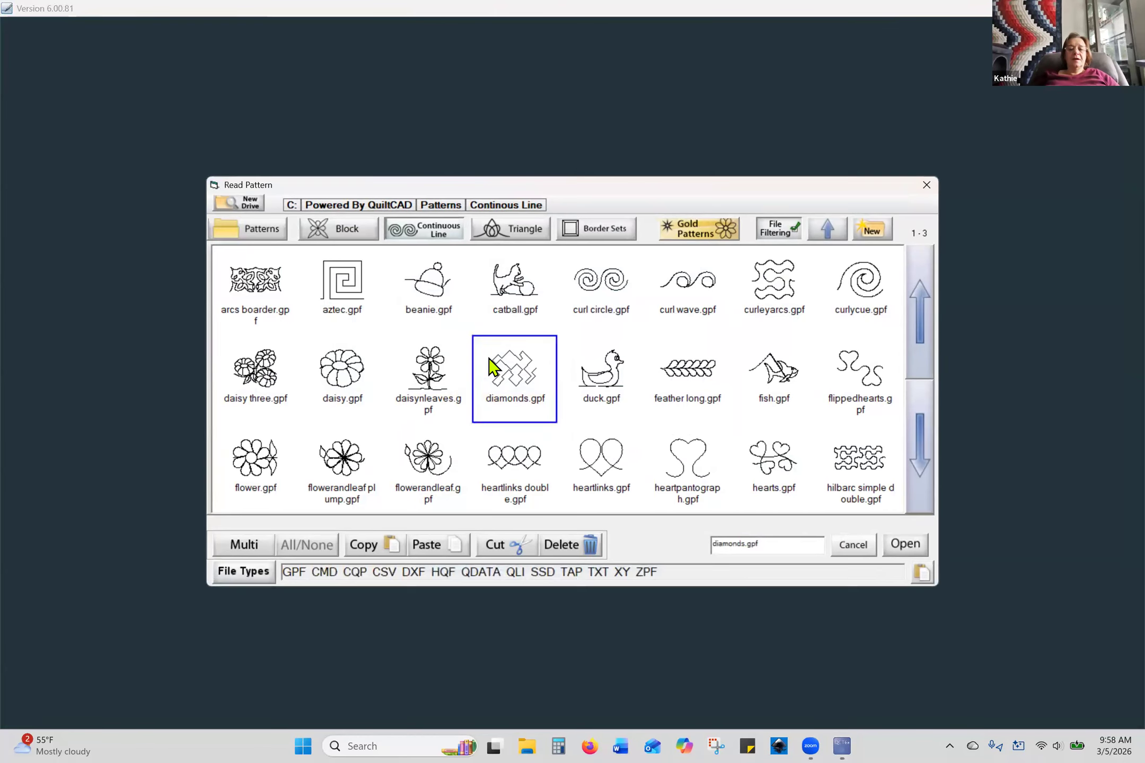
- Open the aztec.gpf continuous line pattern in the placement screen and start the Marking Tool plugin
left_click(350, 309)
left_click(904, 544)
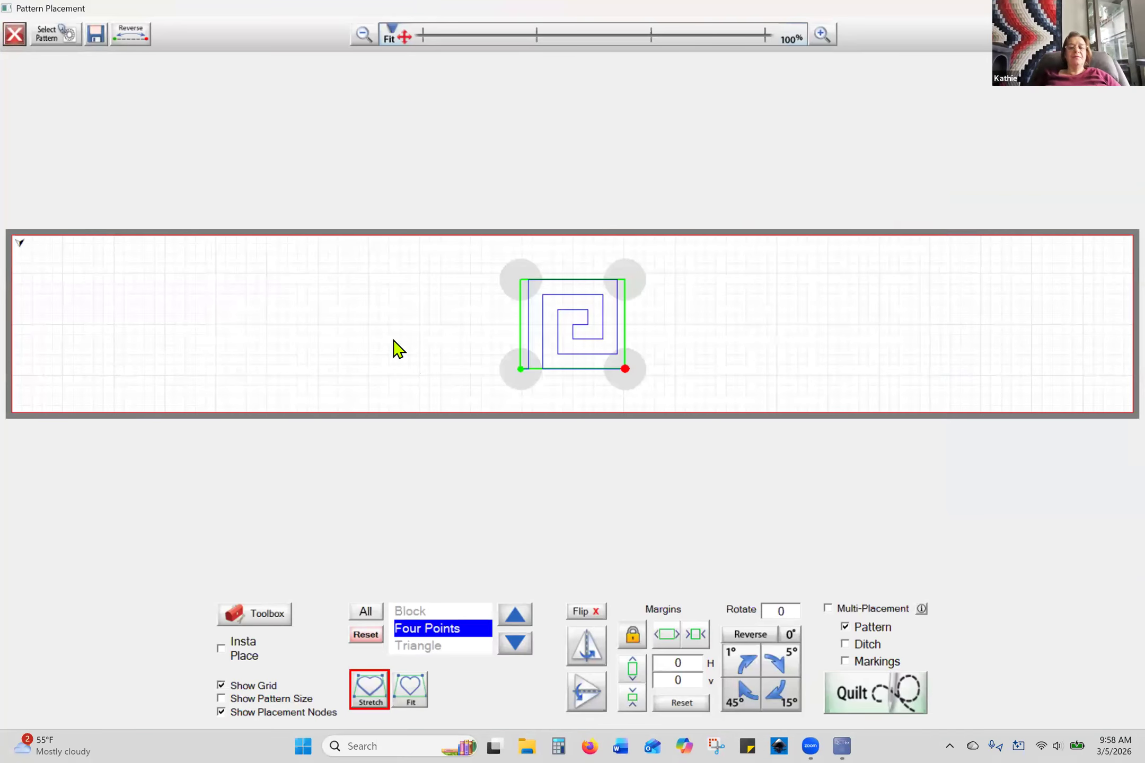
left_click(1060, 34)
left_click(598, 381)
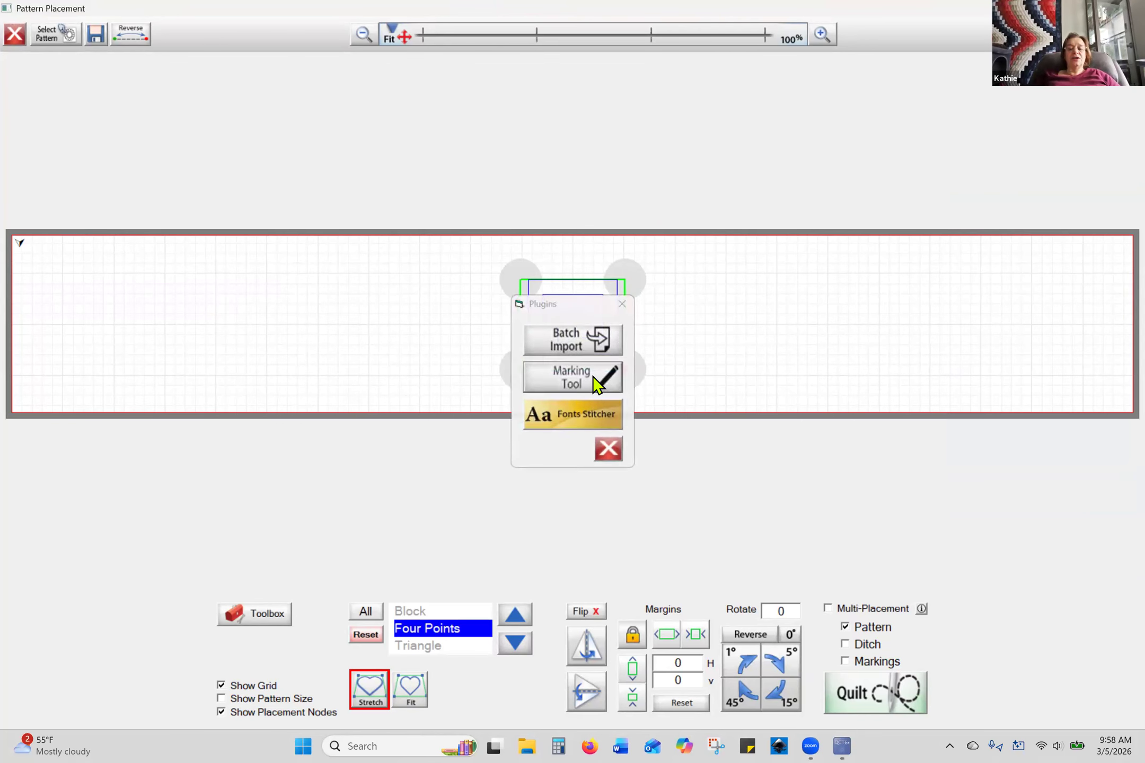
- Mark a closed four-sided outline beside the aztec pattern by adding its corner points one by one
left_click(787, 276)
left_click(633, 652)
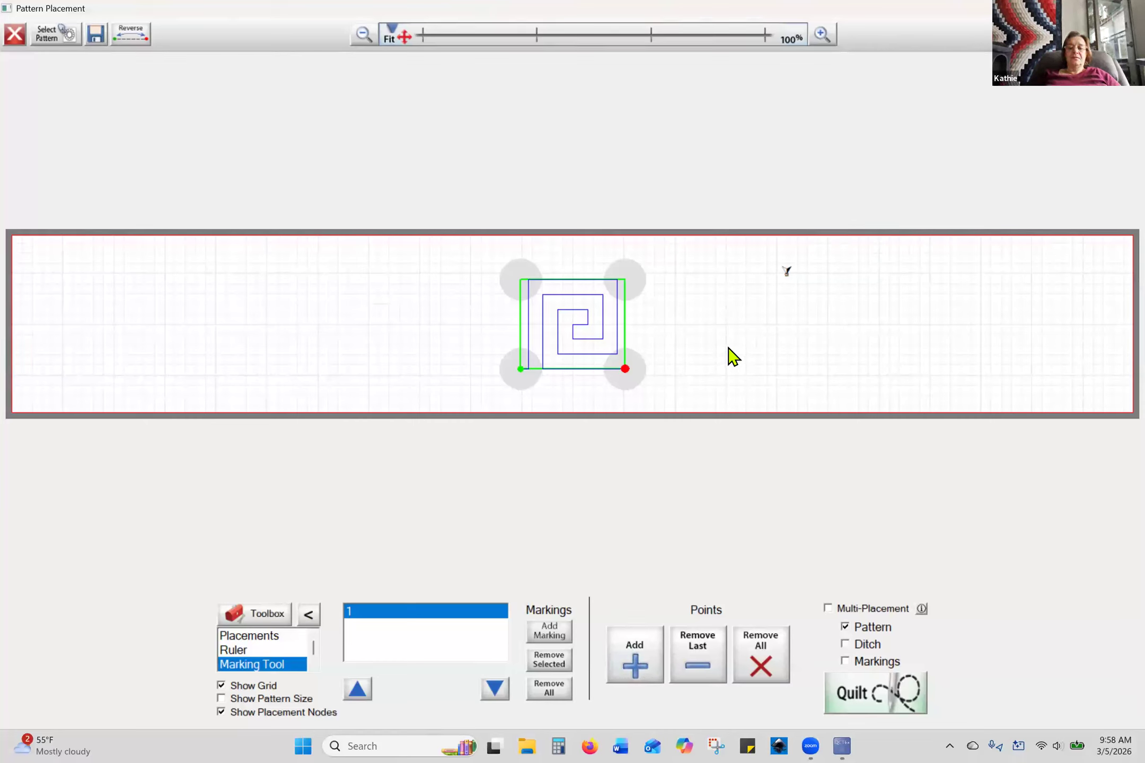
left_click(636, 657)
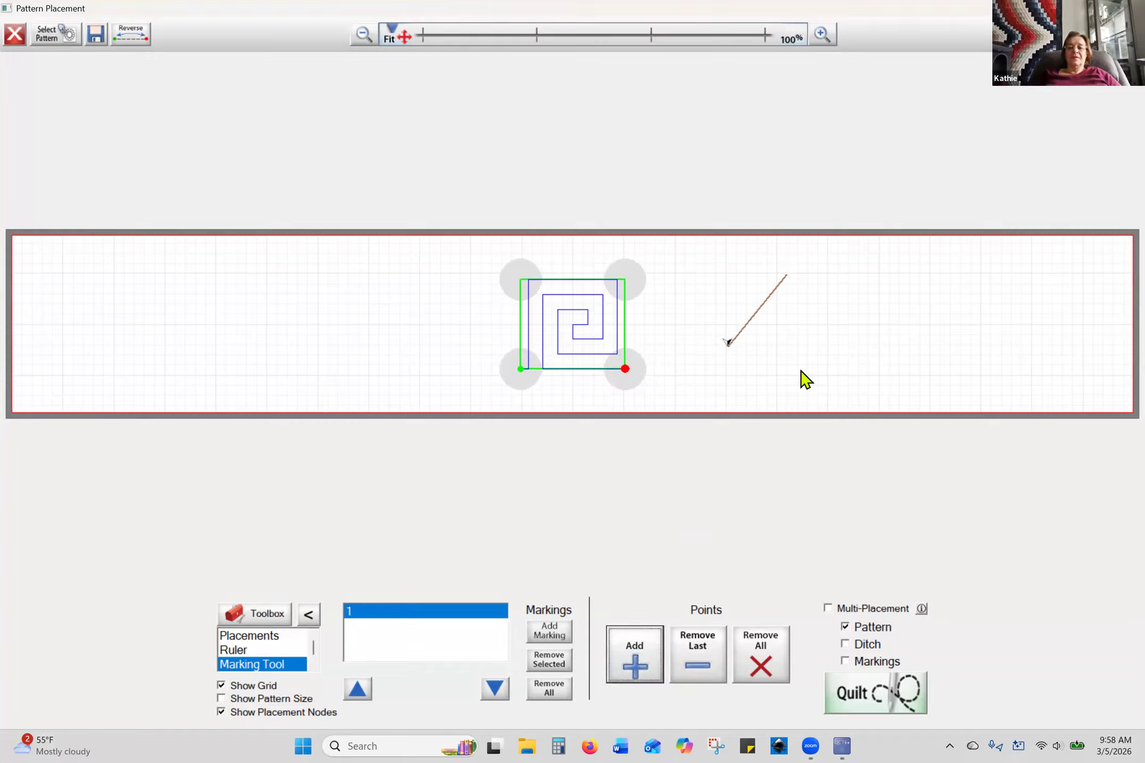
left_click(633, 659)
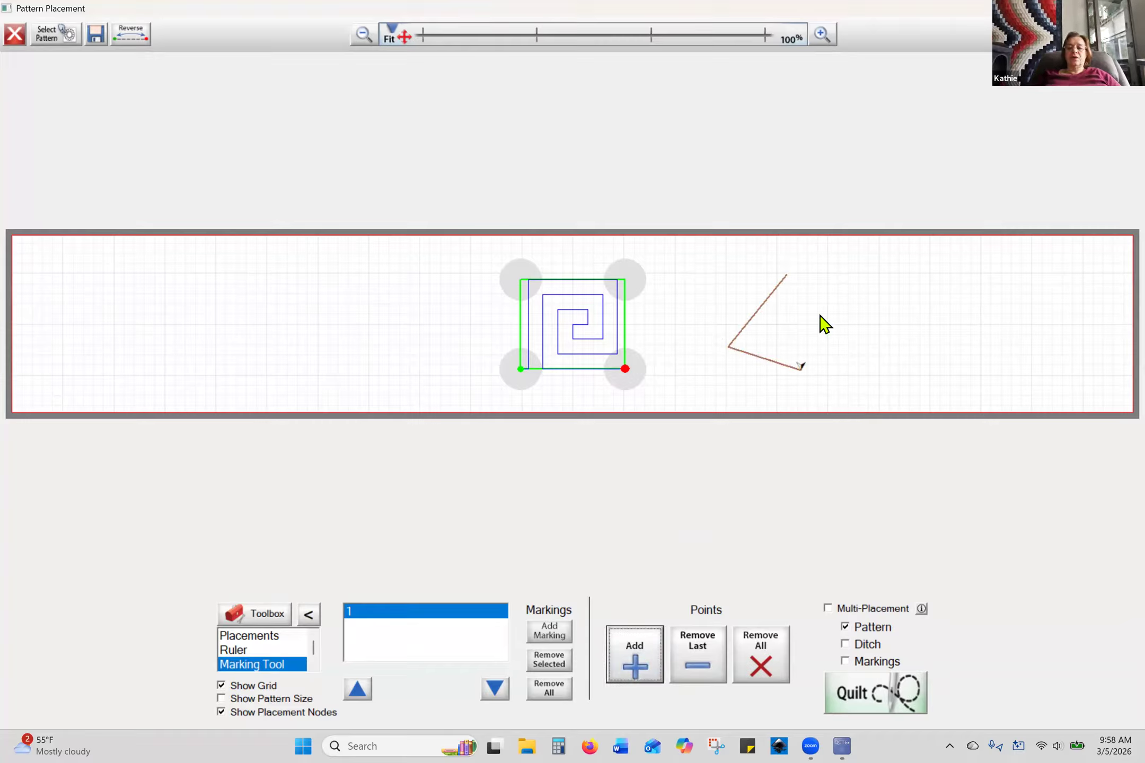
left_click(844, 291)
left_click(638, 656)
left_click(787, 275)
left_click(650, 665)
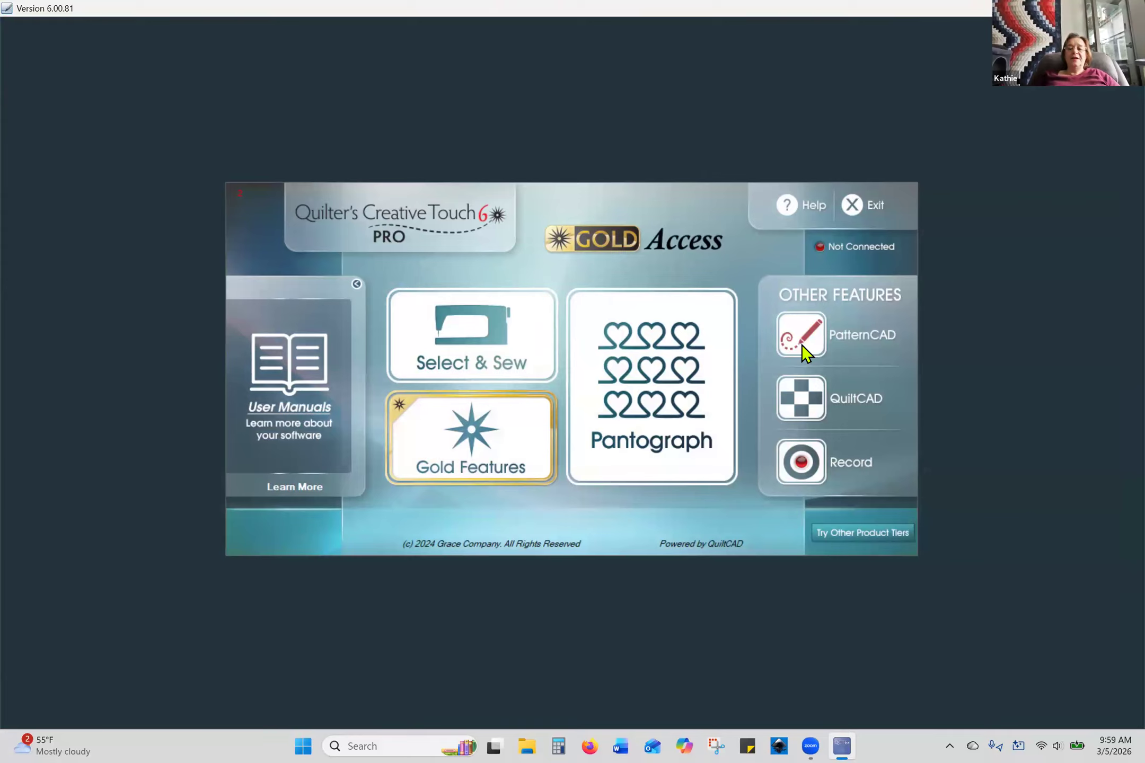
- Open PatternCAD and view the marked outline with the safe area shown, without loading a pattern, and hide the safe area again
left_click(802, 345)
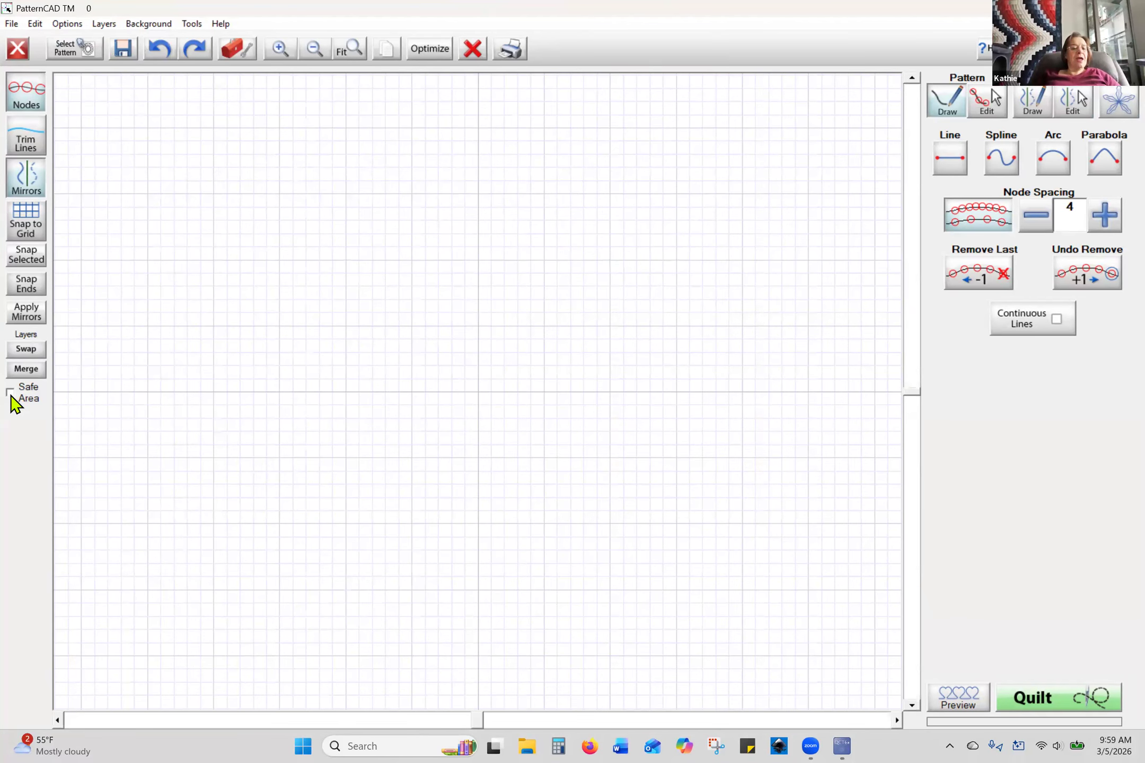
left_click(11, 394)
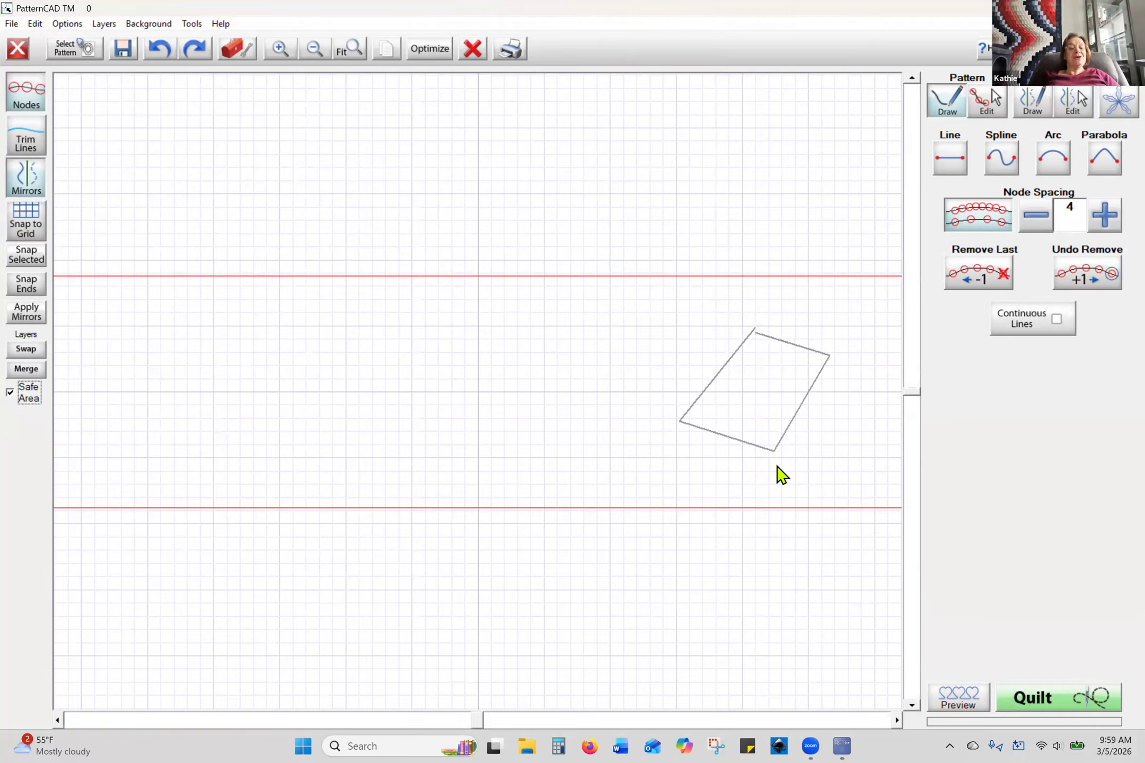
left_click(74, 48)
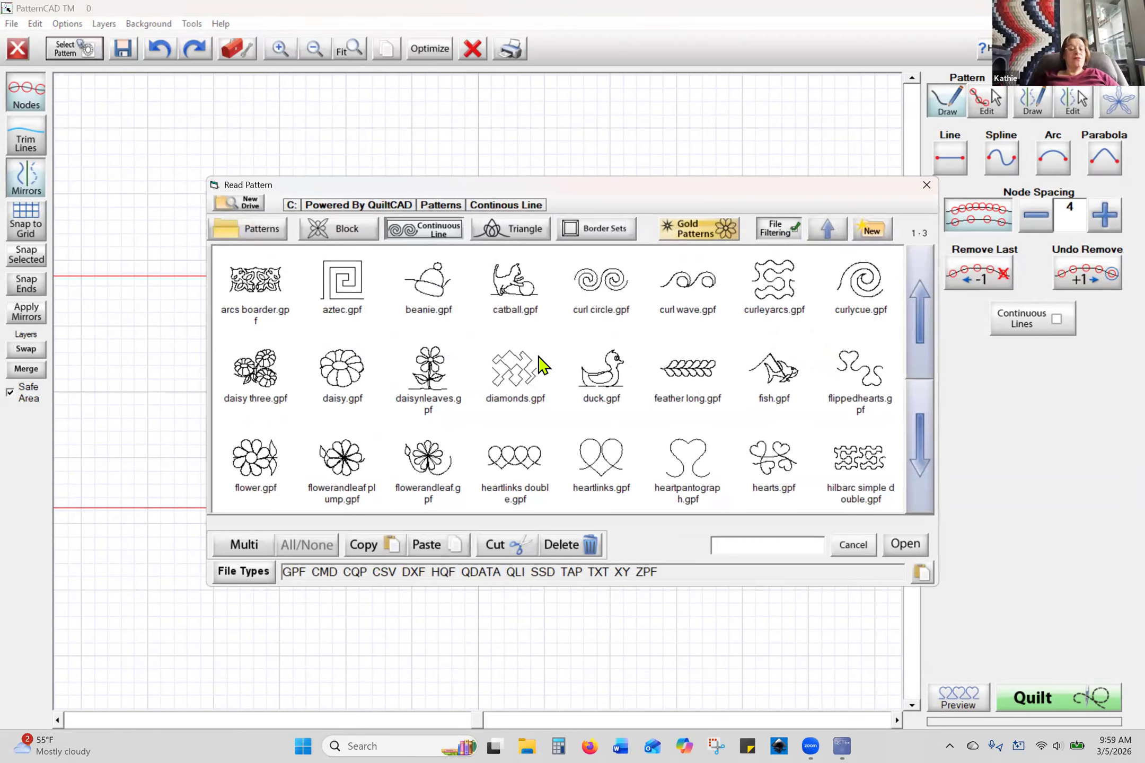
left_click(926, 187)
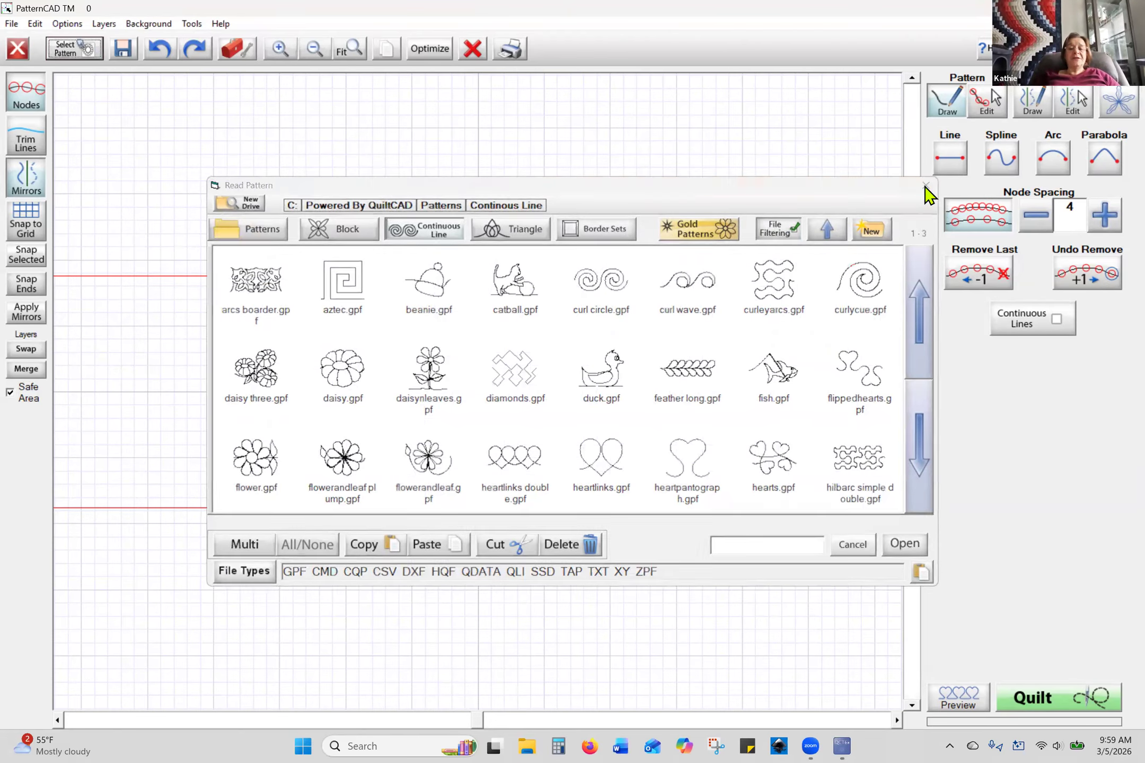
left_click(9, 393)
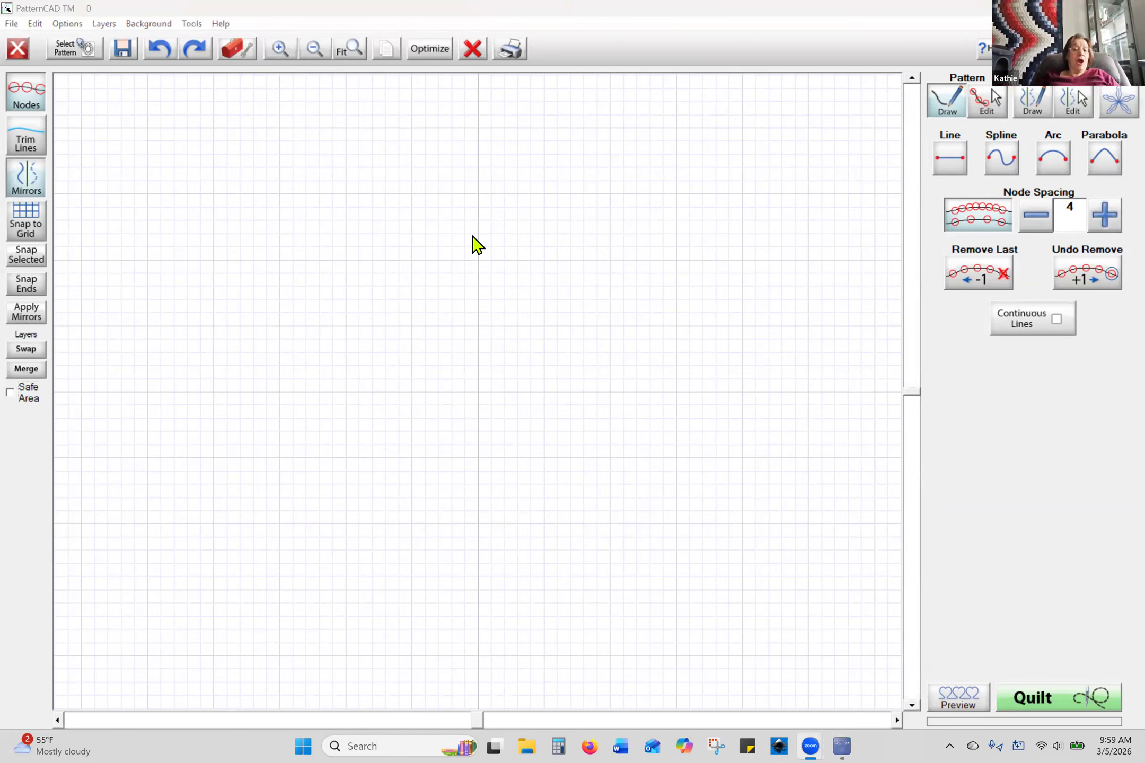
- Load the picture COL-BQ FORGET ME NOT as the drawing background
left_click(150, 25)
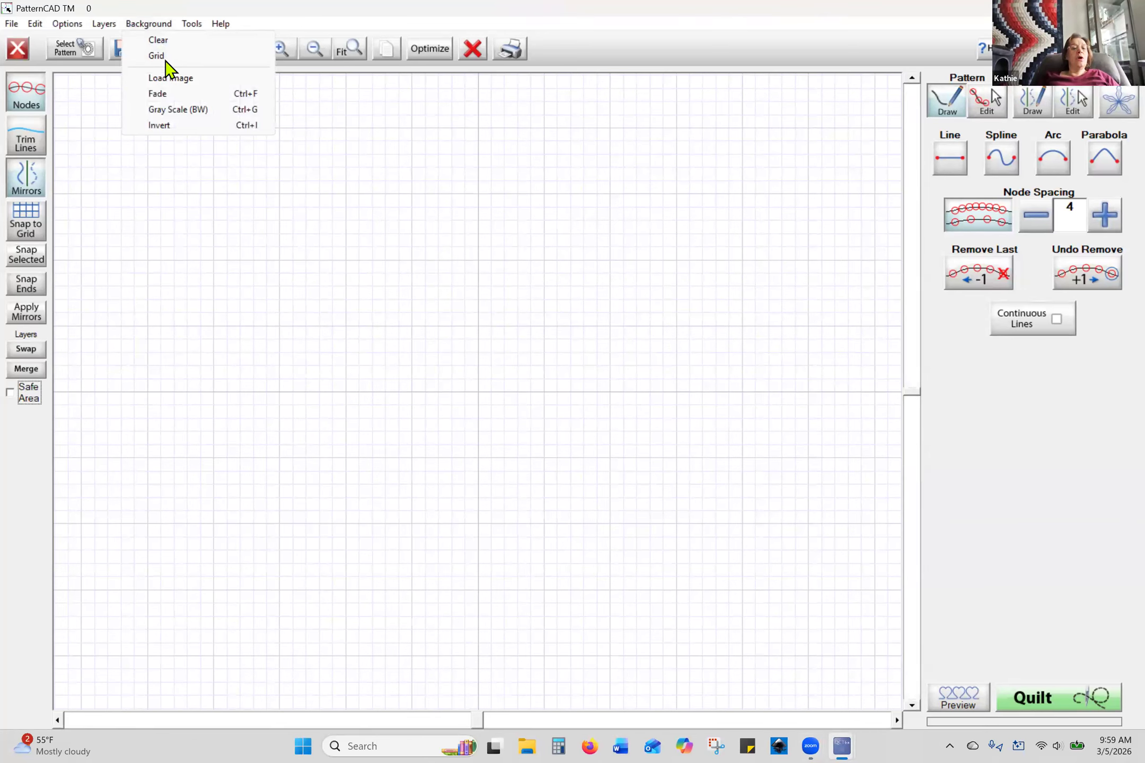
left_click(181, 80)
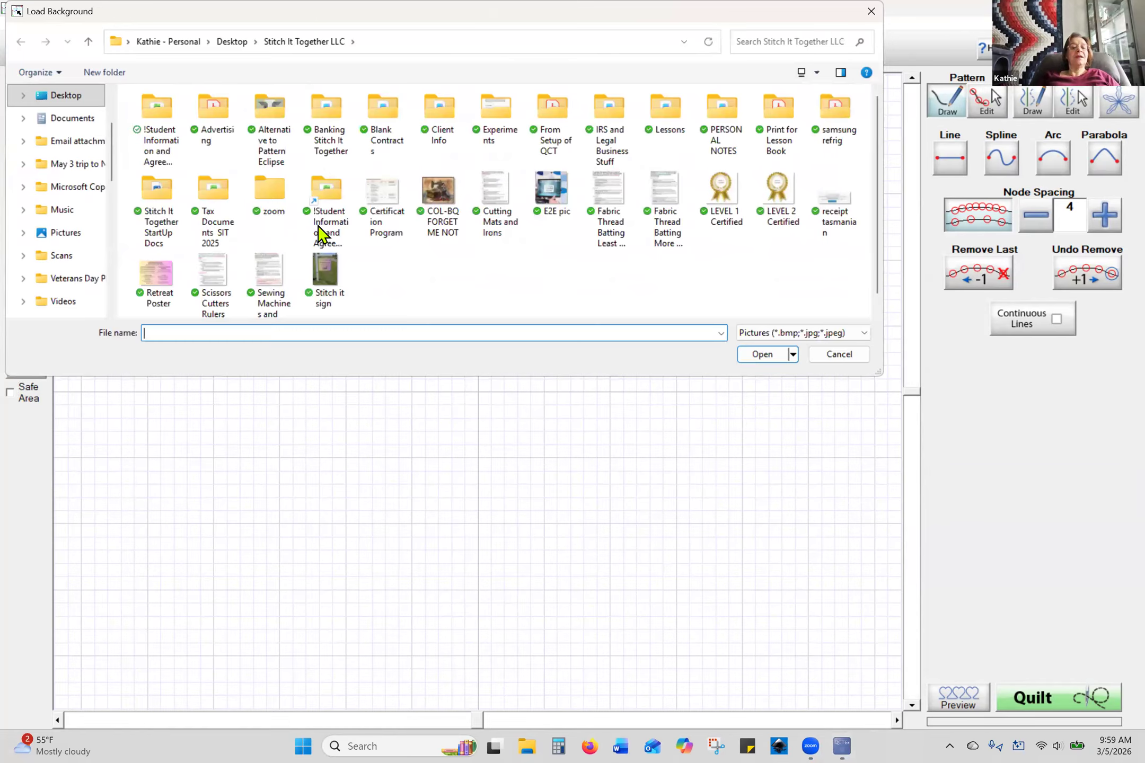
left_click(443, 228)
left_click(775, 359)
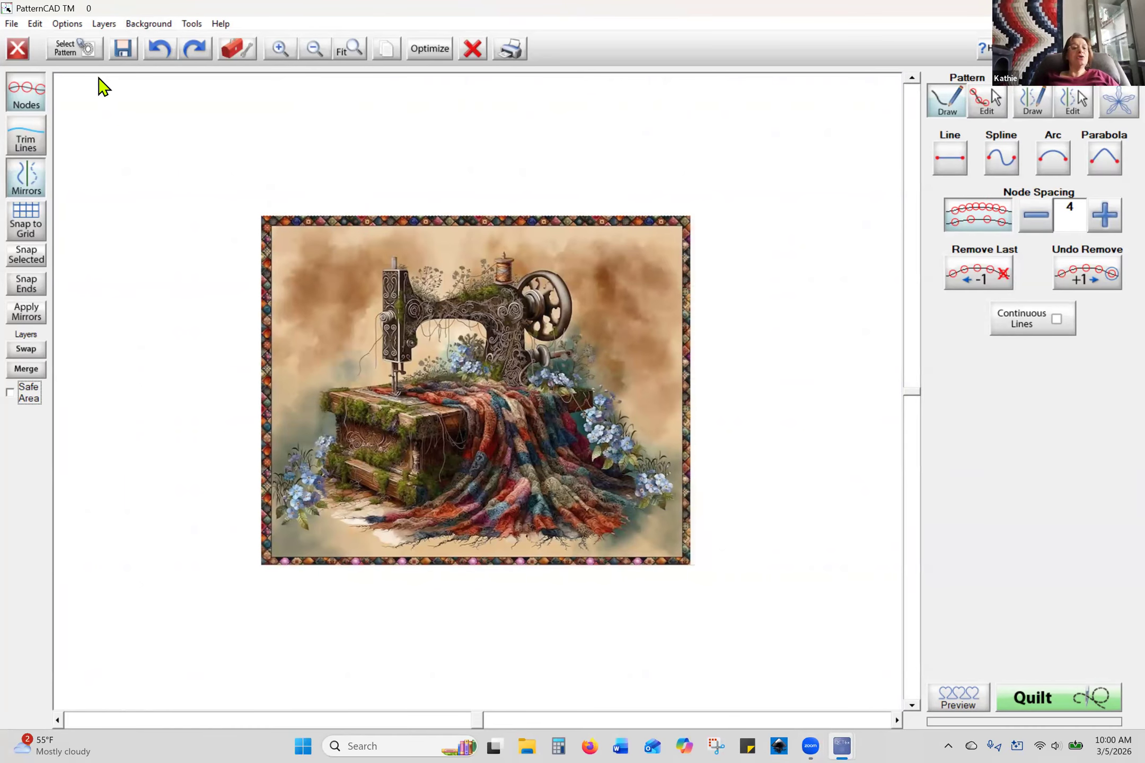
- Draw a trial freehand line about 1300 wide and 452 high across the upper part of the background picture, and clear it
left_click(80, 53)
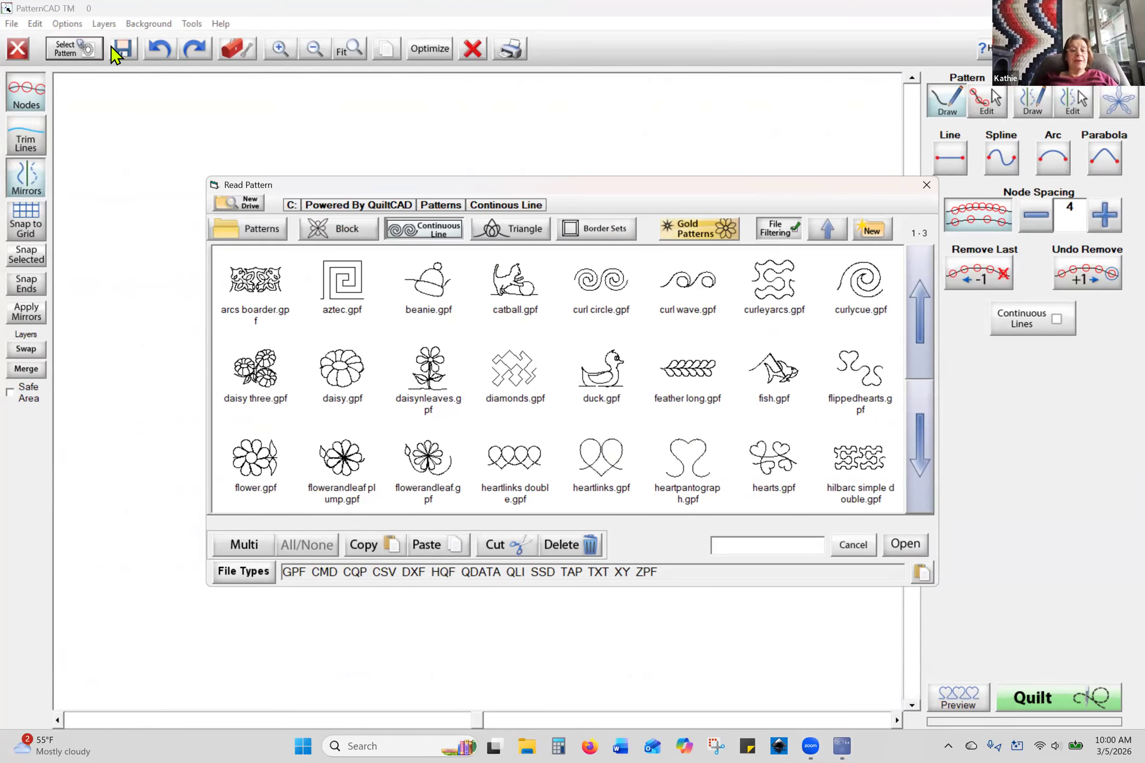
left_click(925, 186)
left_click(287, 50)
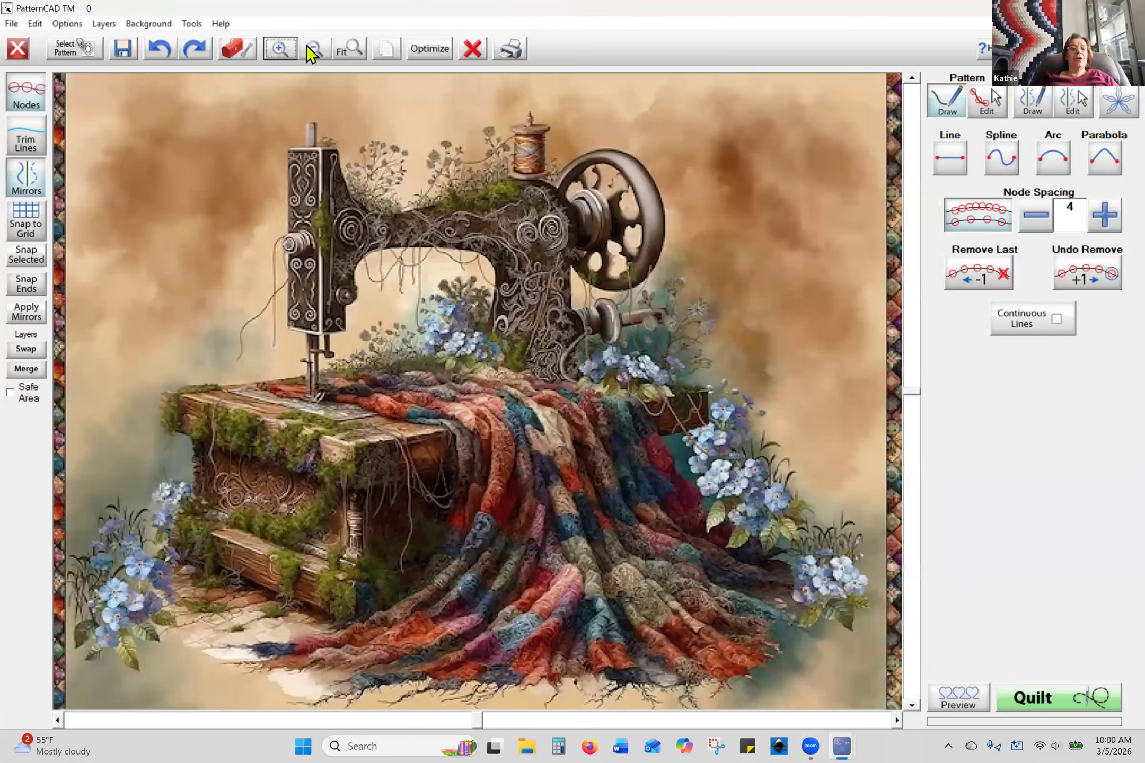
left_click(324, 51)
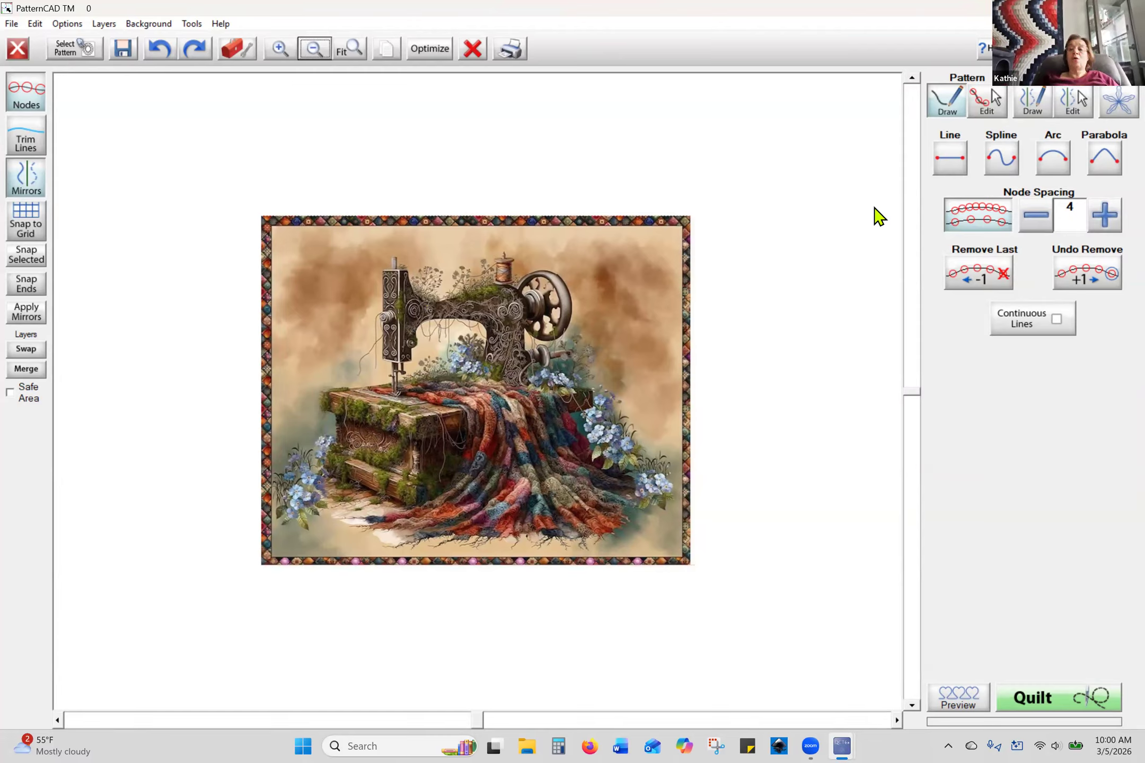
mouse_move(326, 246)
left_mouse_down()
mouse_move(309, 265)
mouse_move(348, 317)
mouse_move(414, 259)
mouse_move(615, 255)
mouse_move(619, 347)
left_mouse_up()
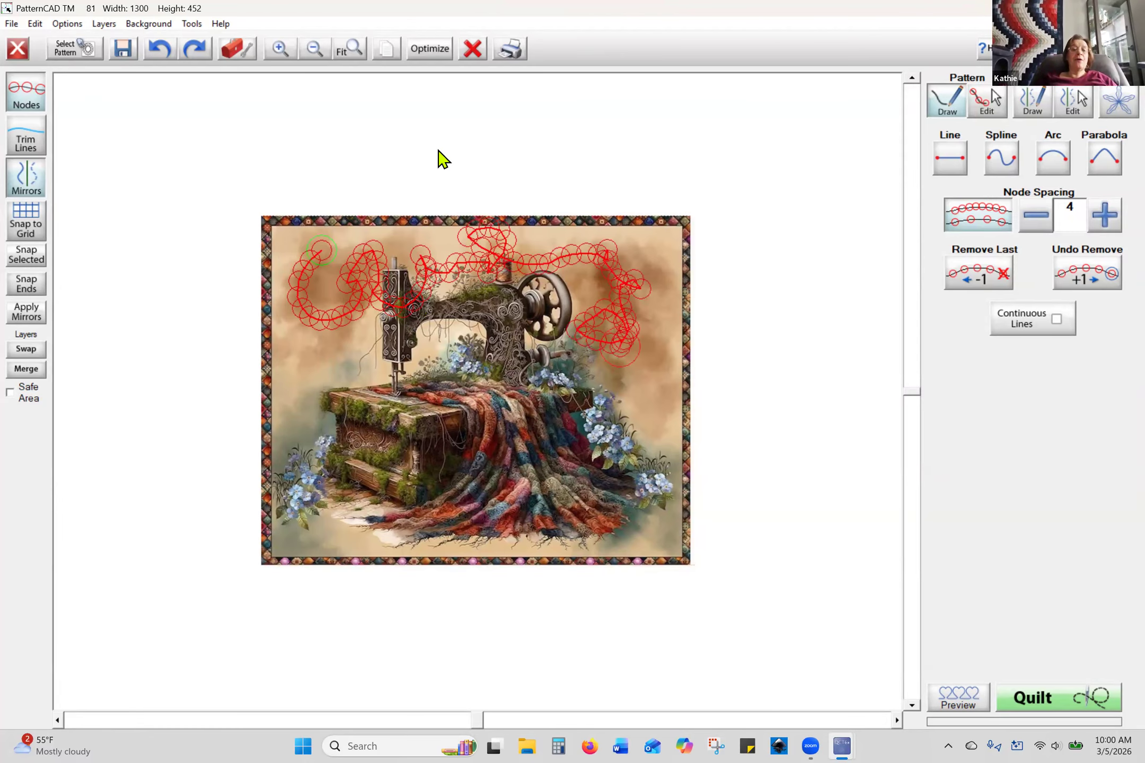
left_click(472, 47)
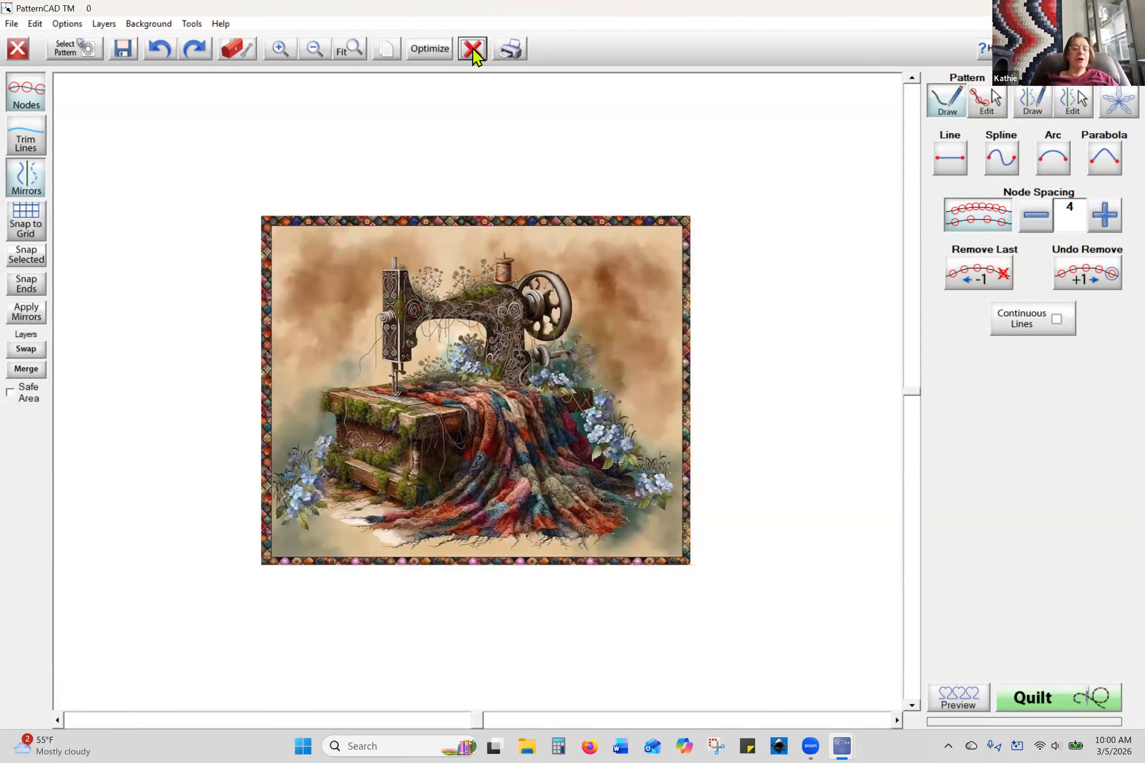
- Load judi background.gpf from the judi subfolder of the Experiment pattern folder over the background picture
left_click(80, 53)
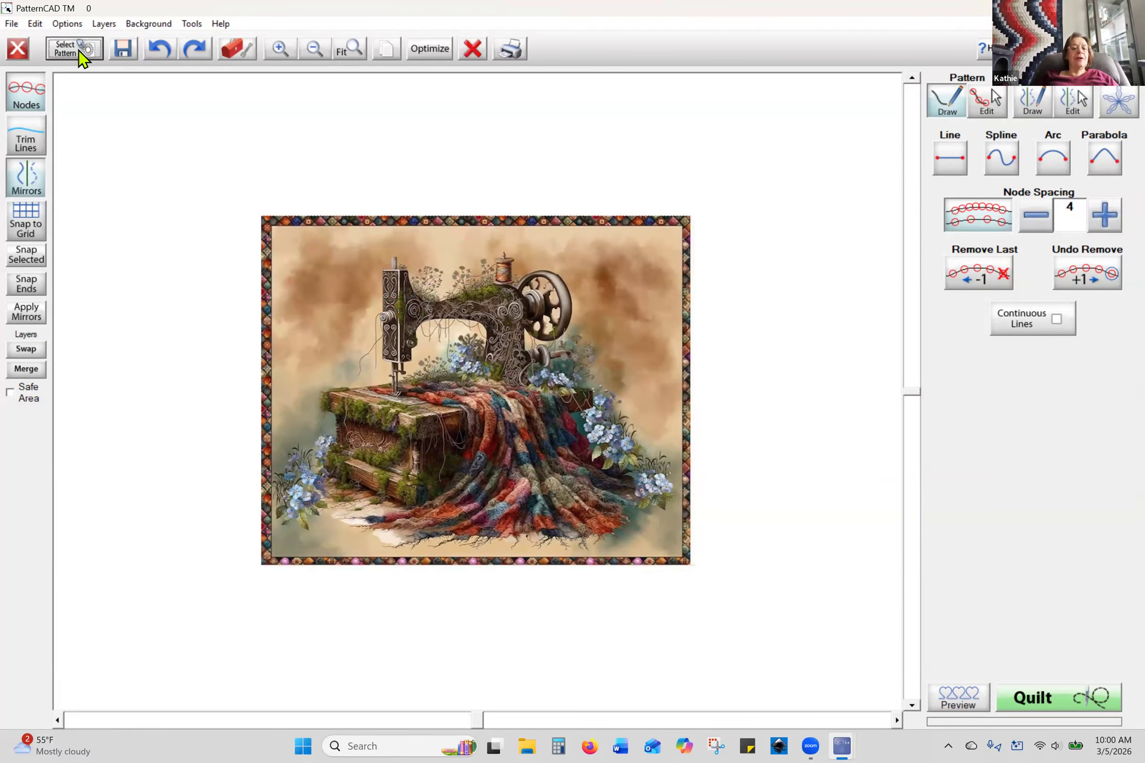
left_click(870, 229)
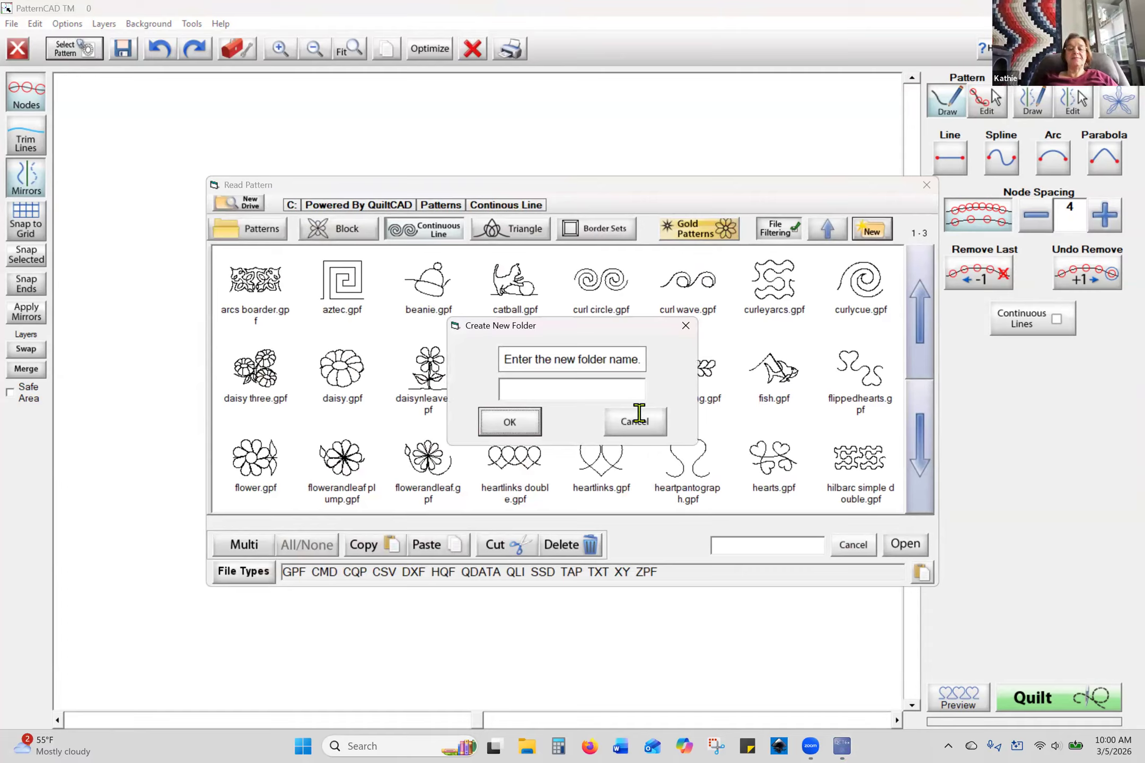
left_click(686, 326)
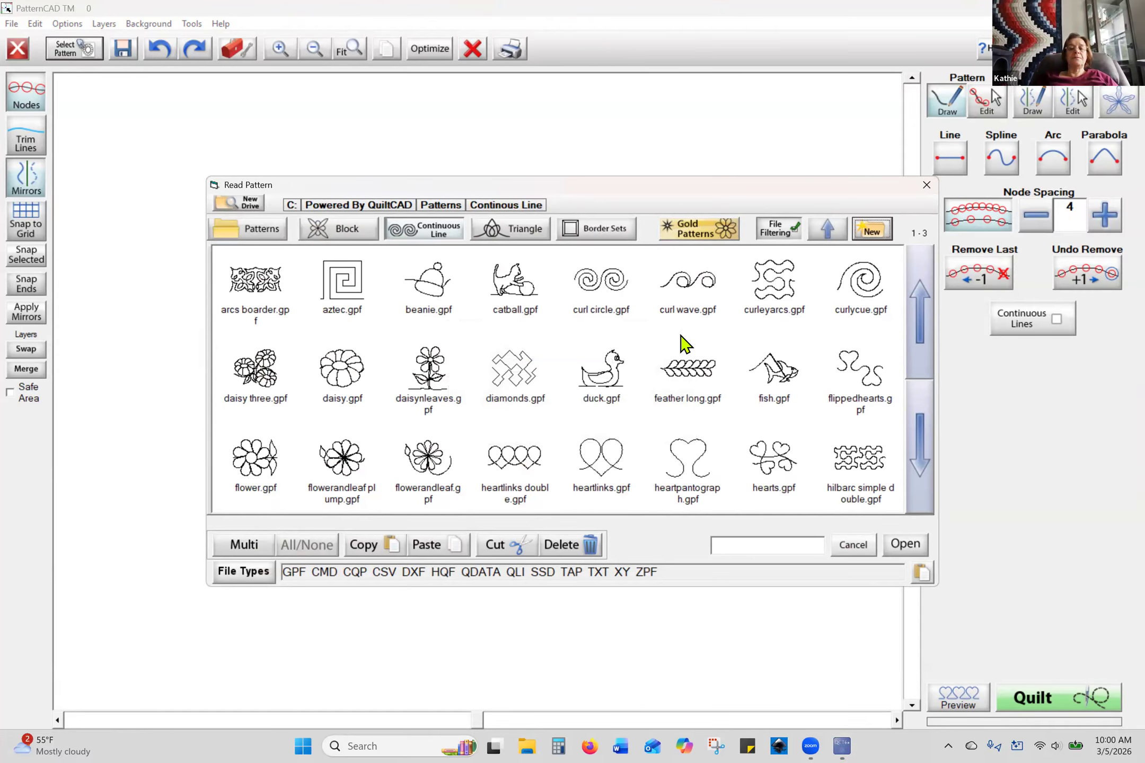
left_click(267, 237)
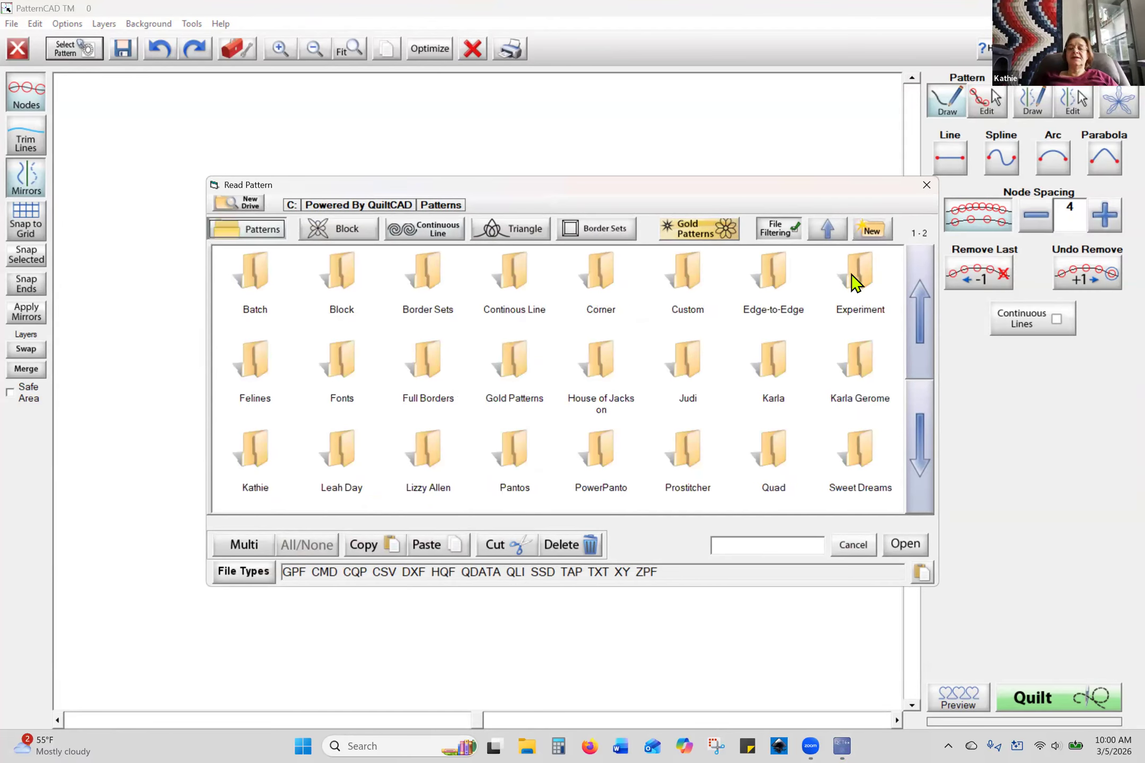
double_click(852, 289)
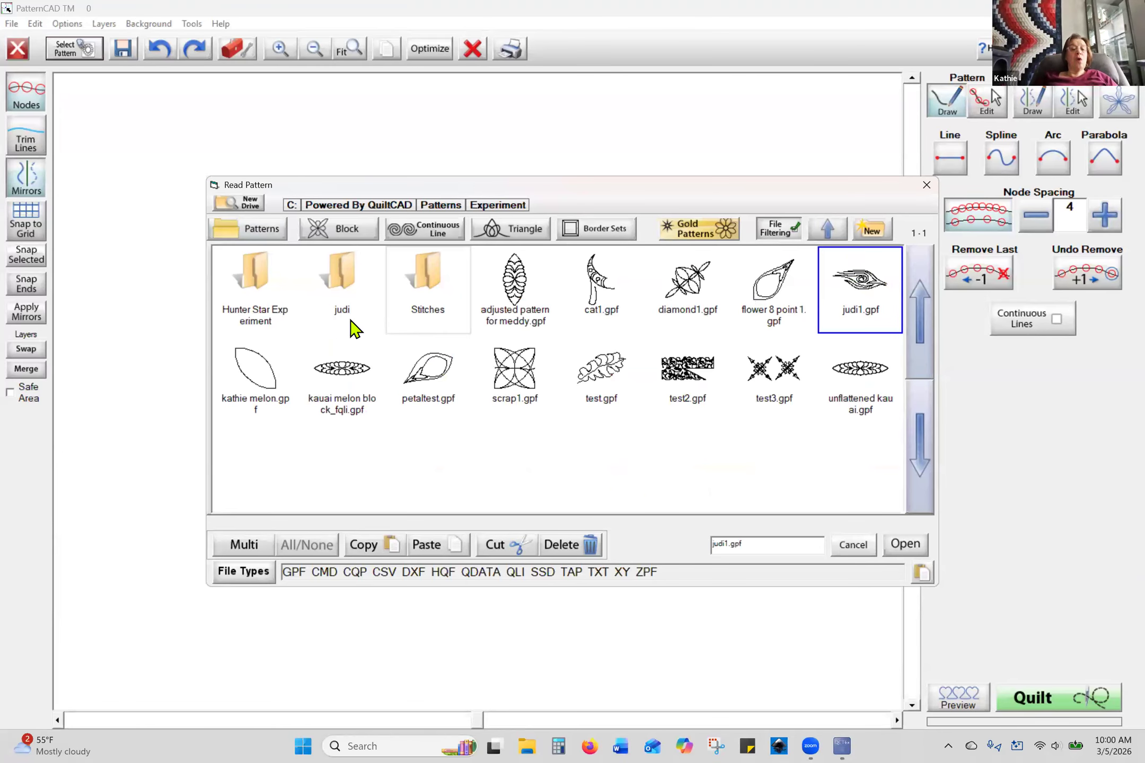
double_click(365, 297)
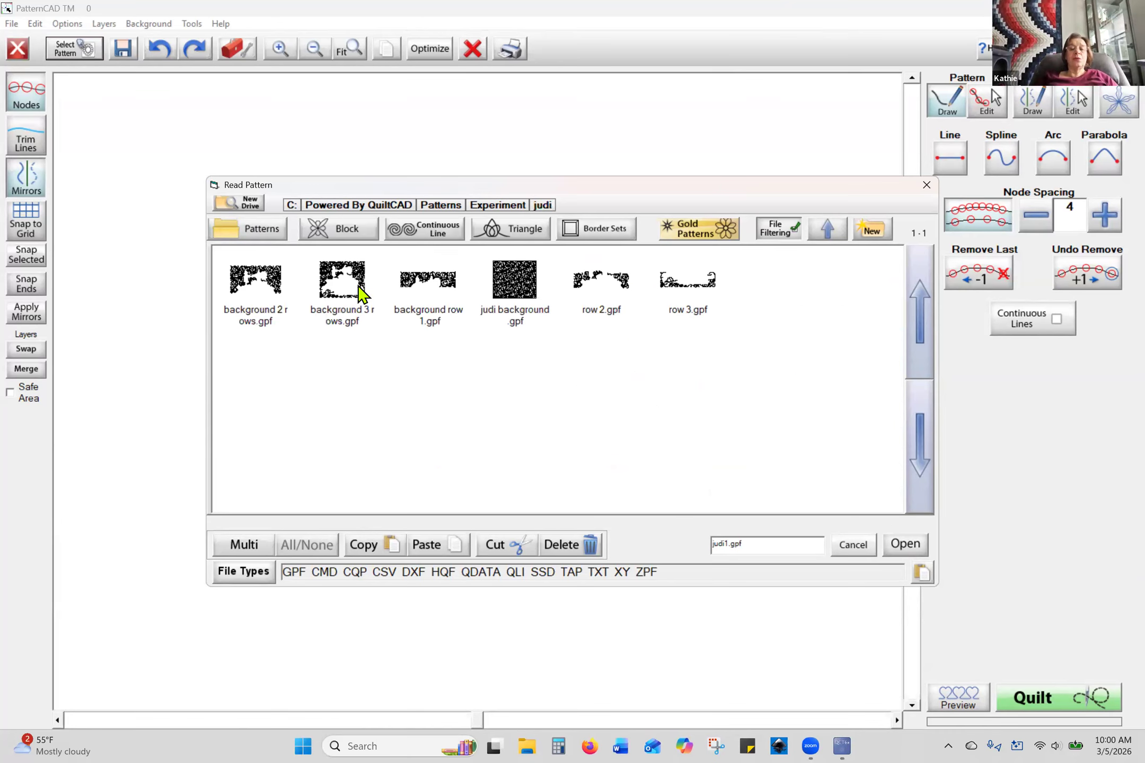
left_click(512, 304)
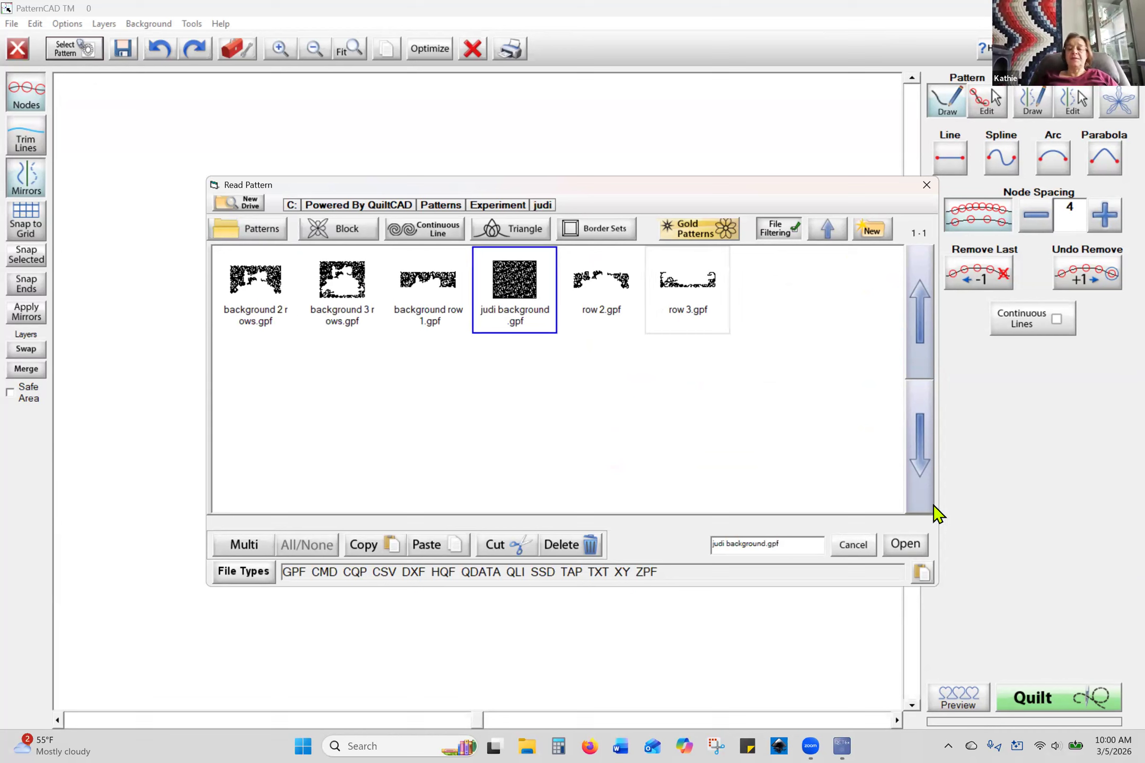
left_click(902, 540)
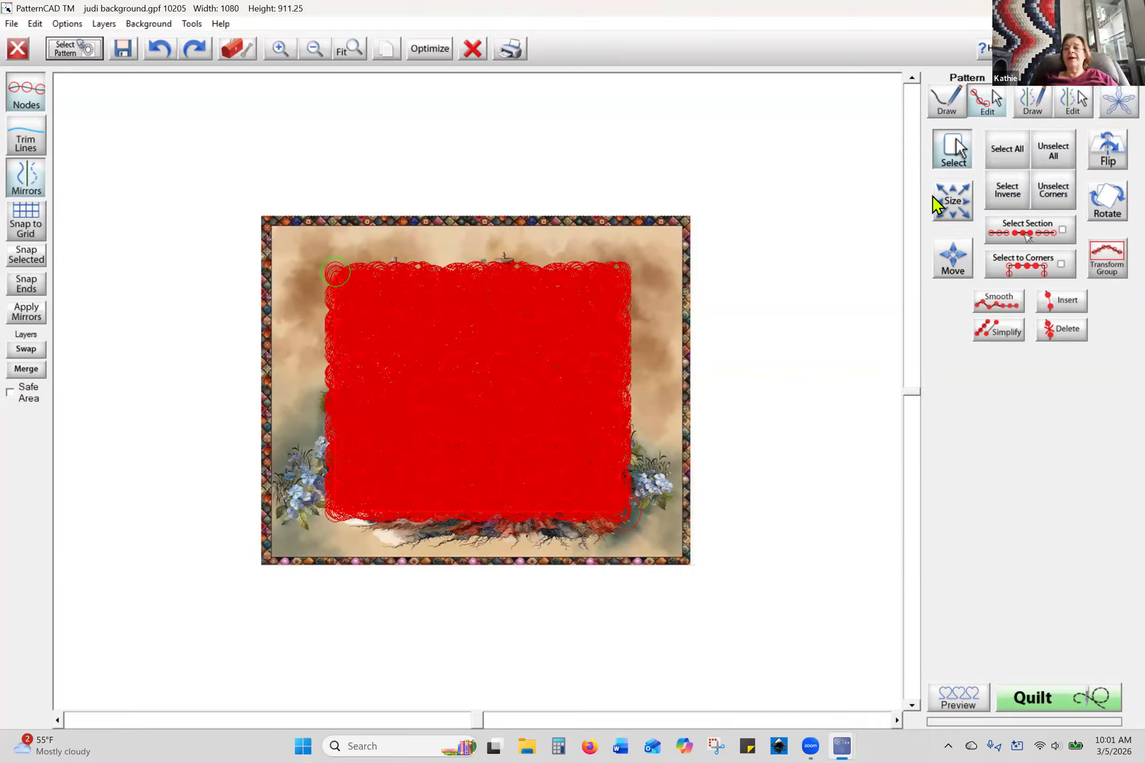
- Reselect the whole loaded pattern and hide its nodes
left_click(1051, 160)
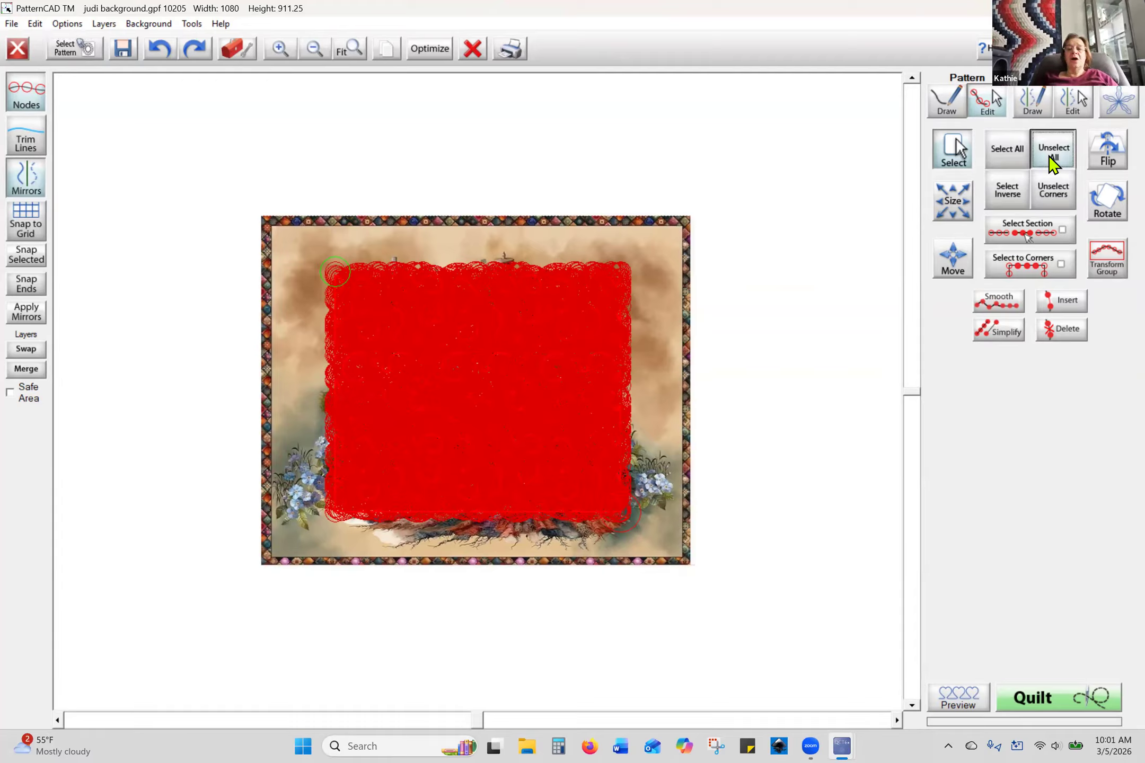
left_click(1006, 153)
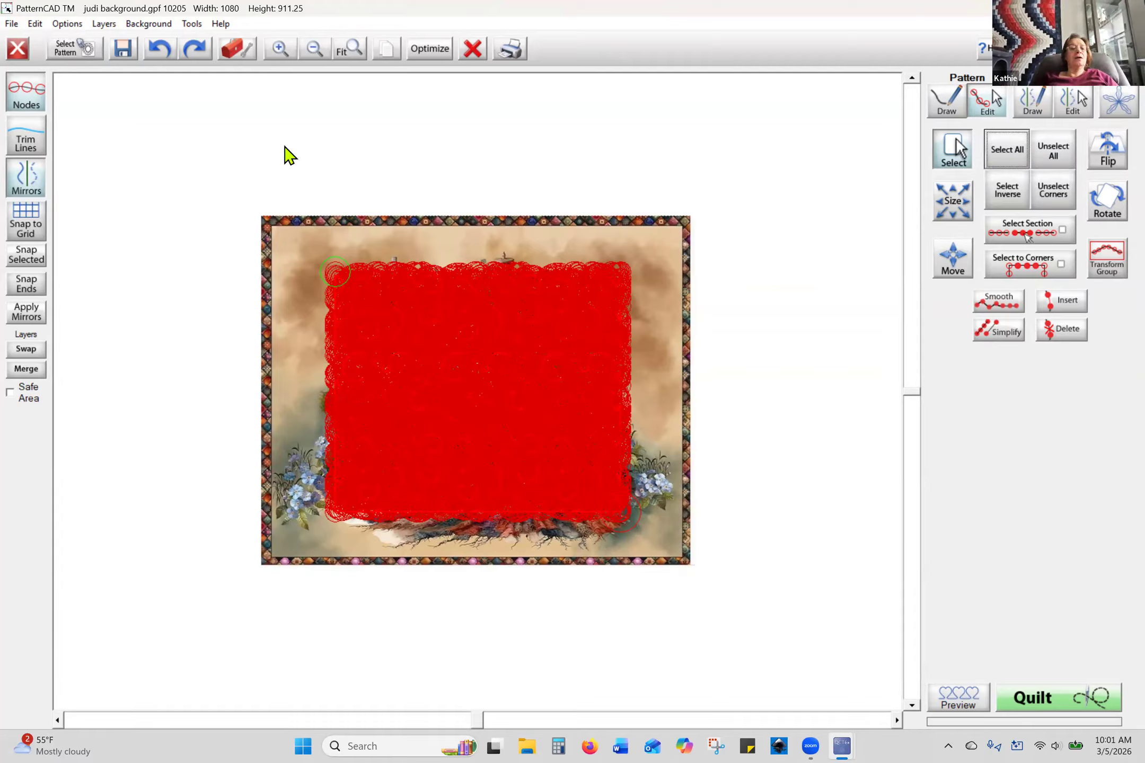
left_click(33, 92)
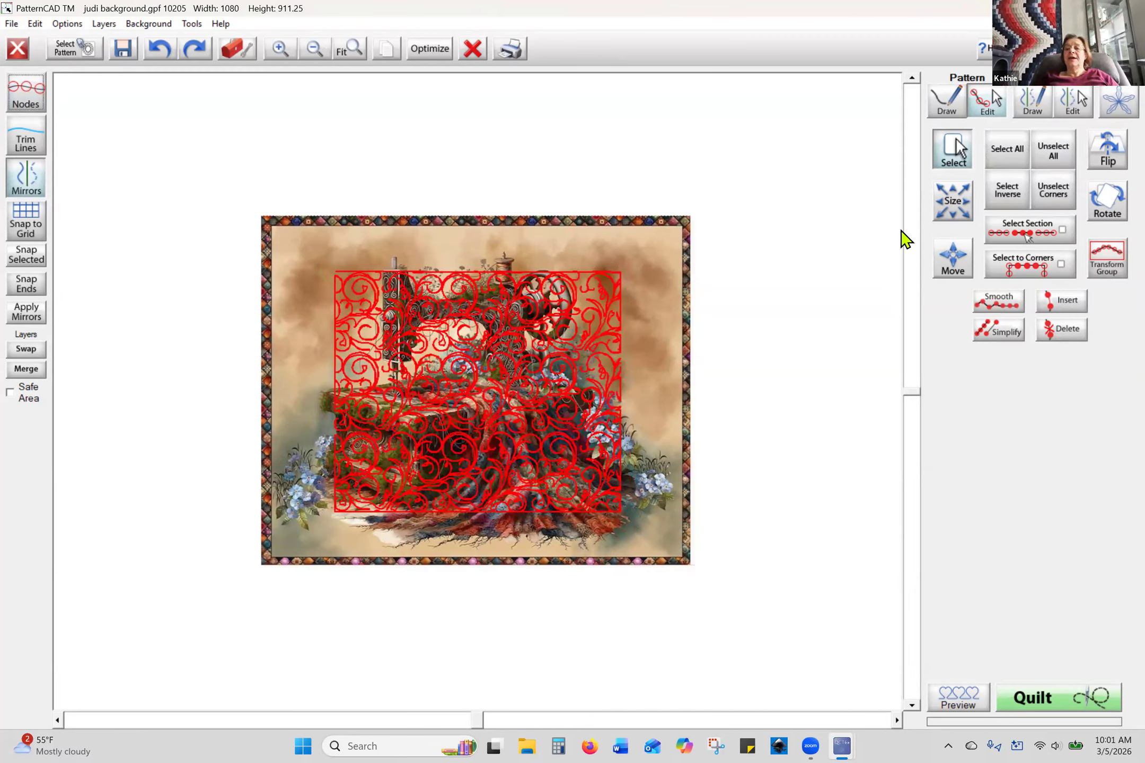
- Enlarge the selected pattern with locked proportions in medium steps to about 1538 wide by 1297 high, filling the picture inside its border
left_click(954, 213)
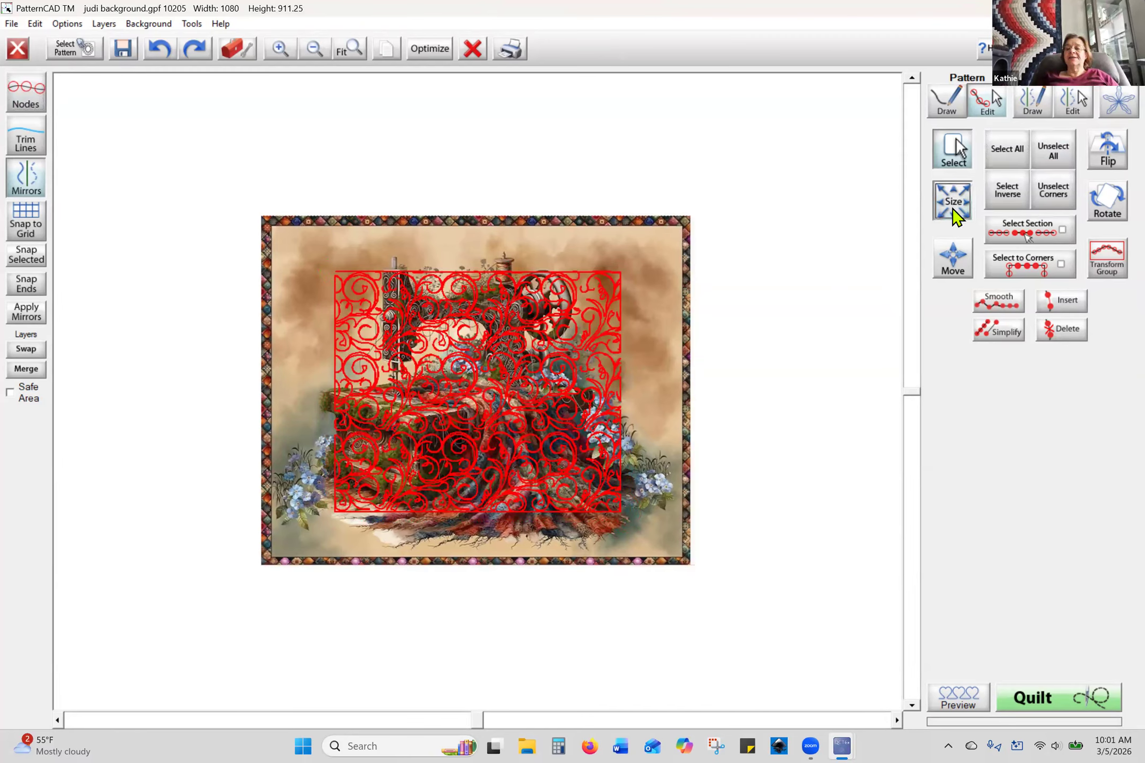
left_click(1010, 260)
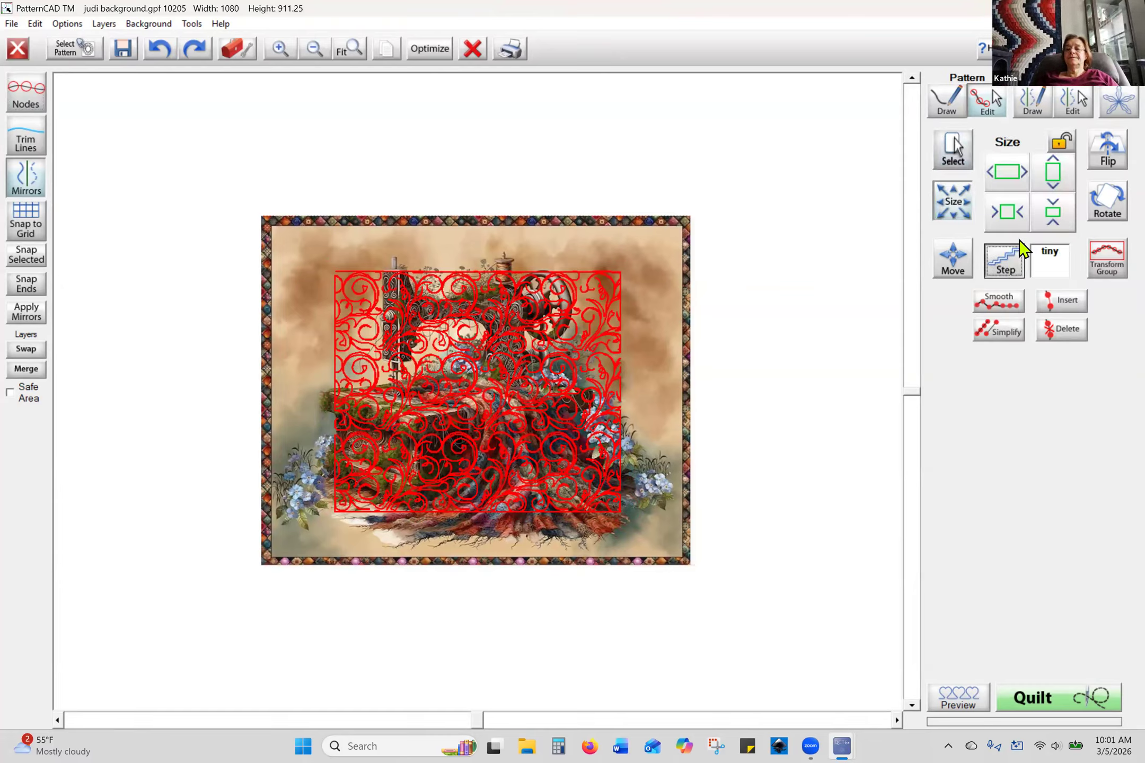
left_click(1058, 141)
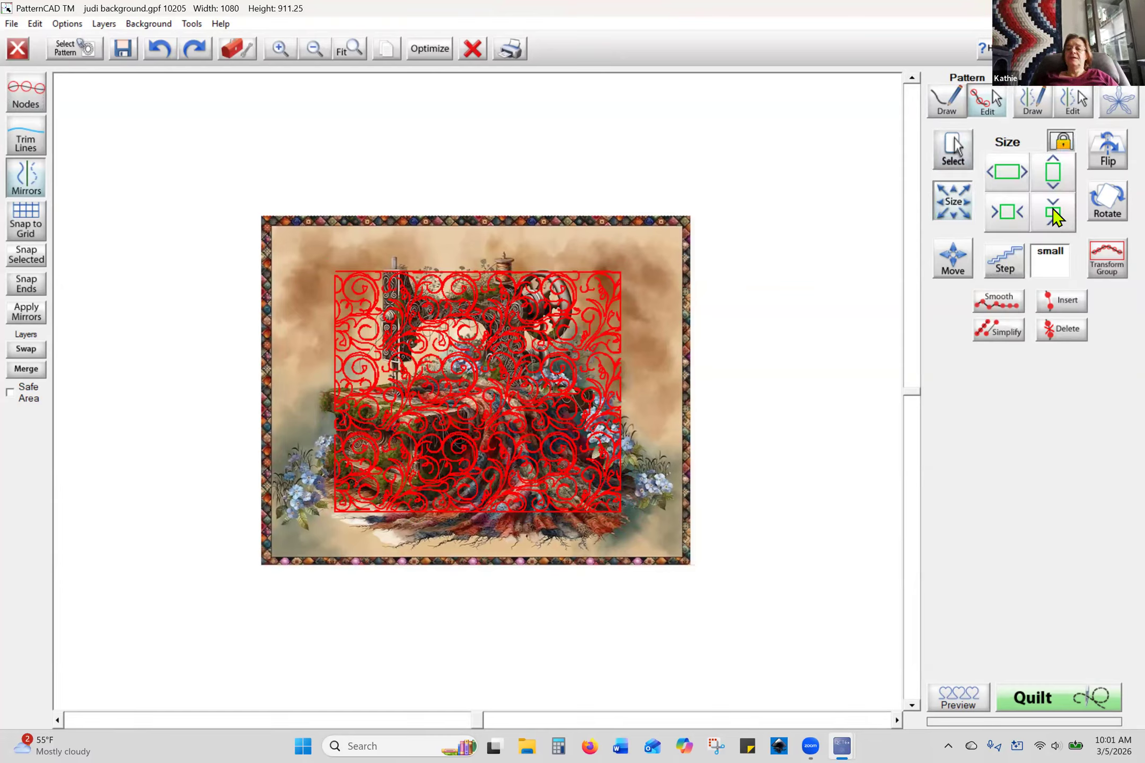
left_click(1004, 265)
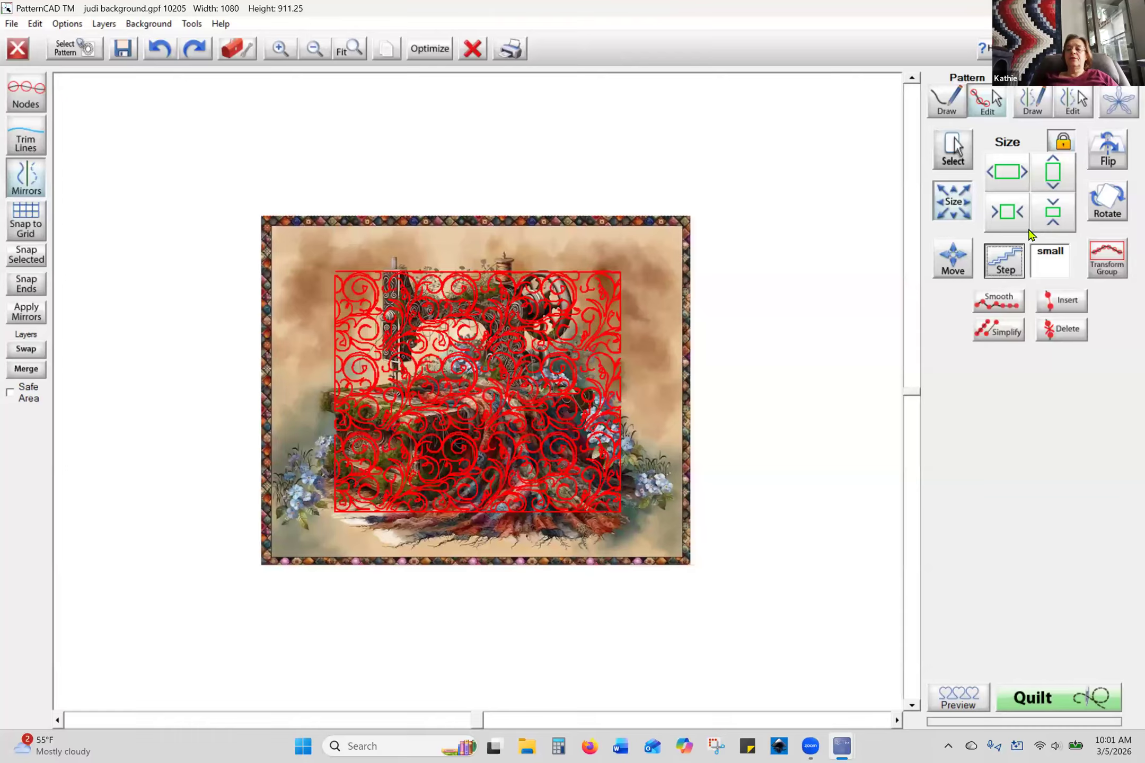
left_click(1055, 181)
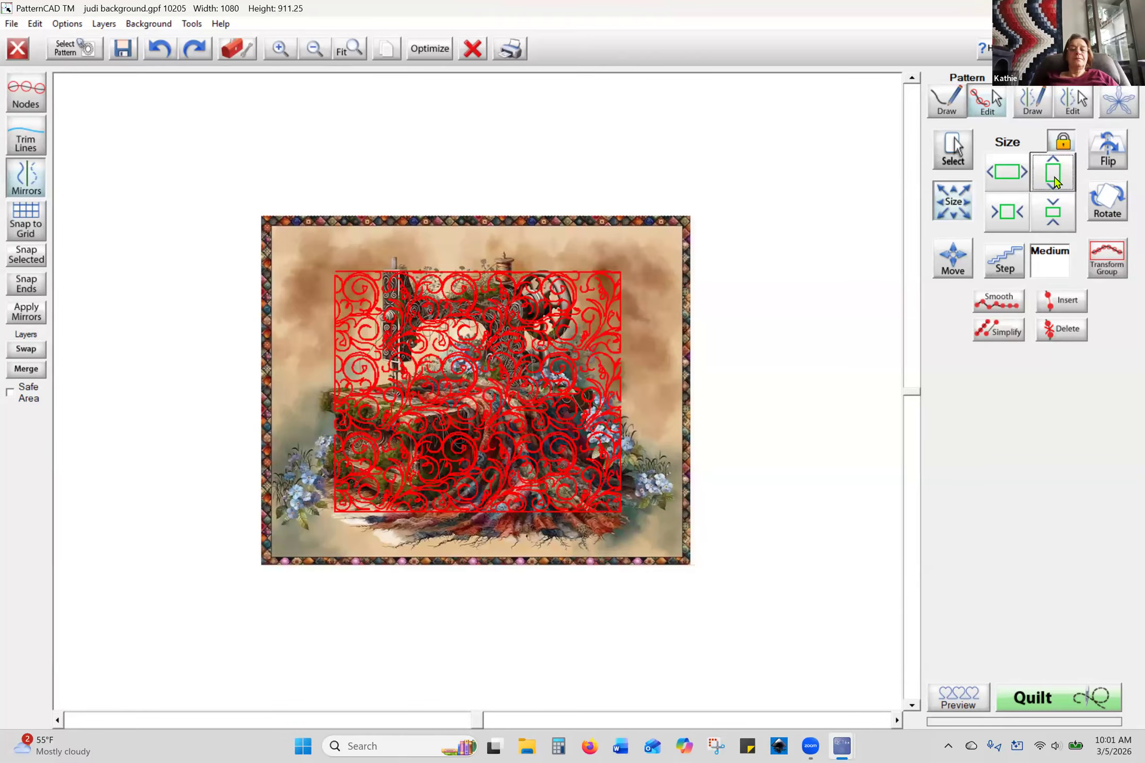
left_click(1055, 181)
left_click(1055, 181)
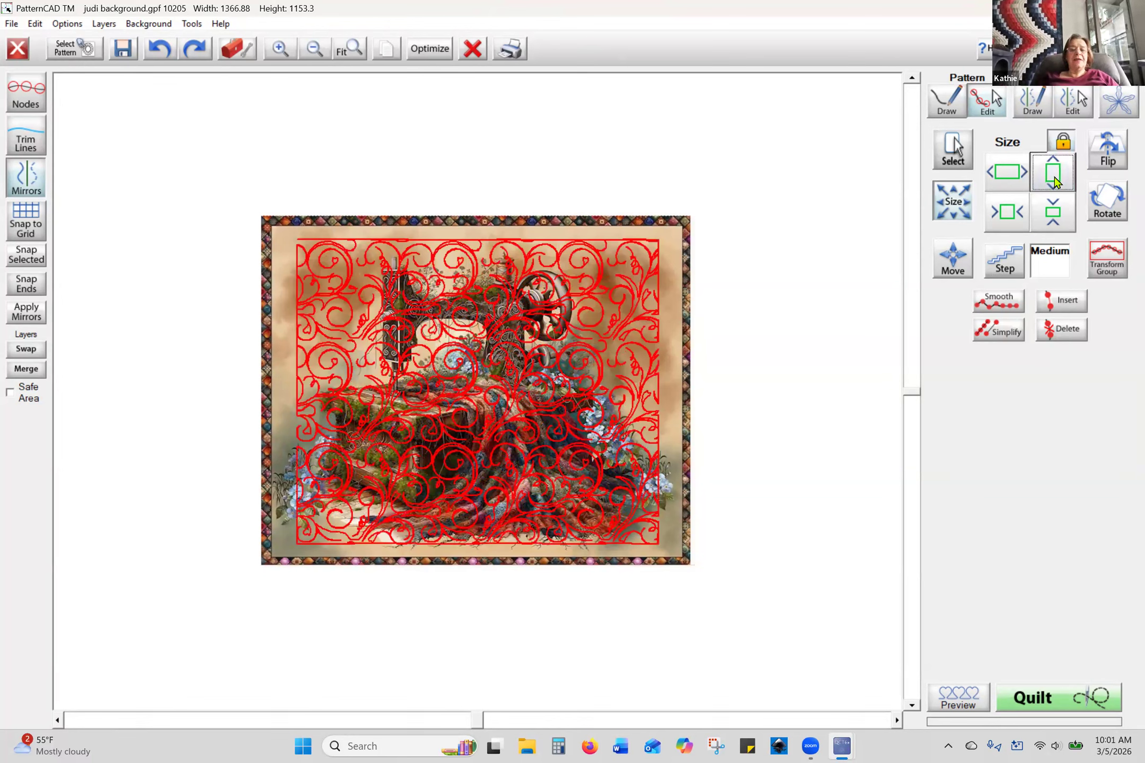
left_click(1055, 181)
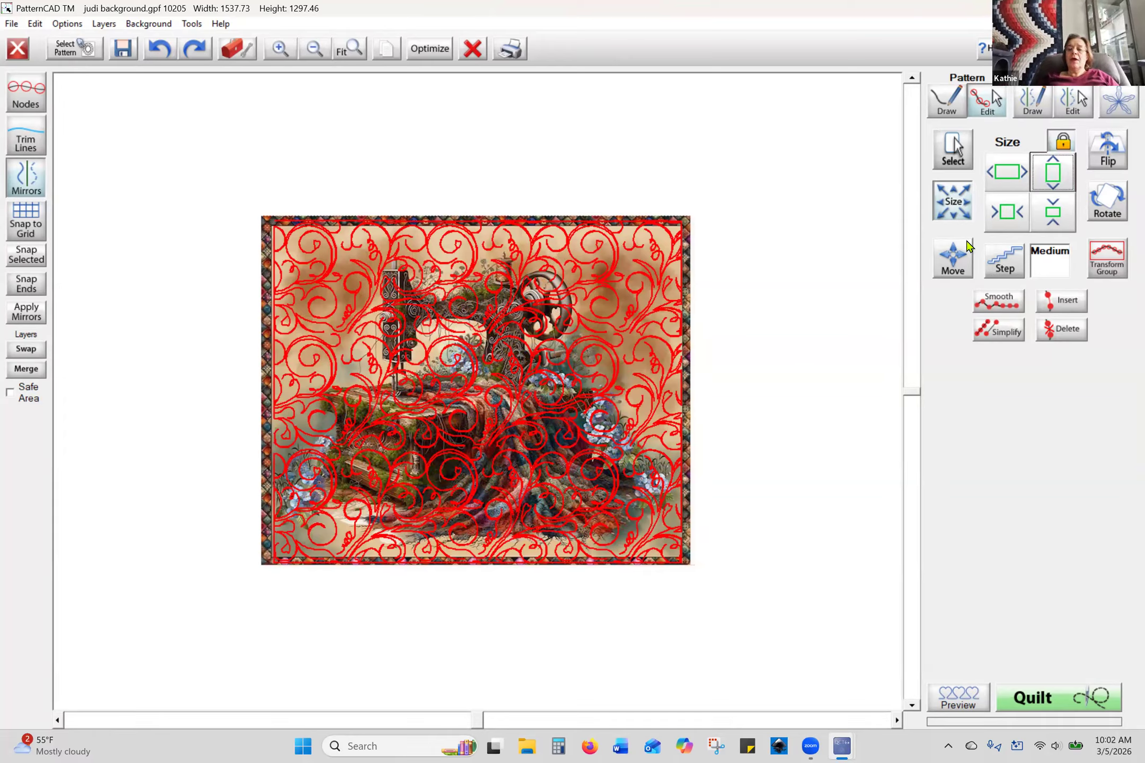
- Shift the enlarged pattern left in medium increments over the background picture
left_click(952, 259)
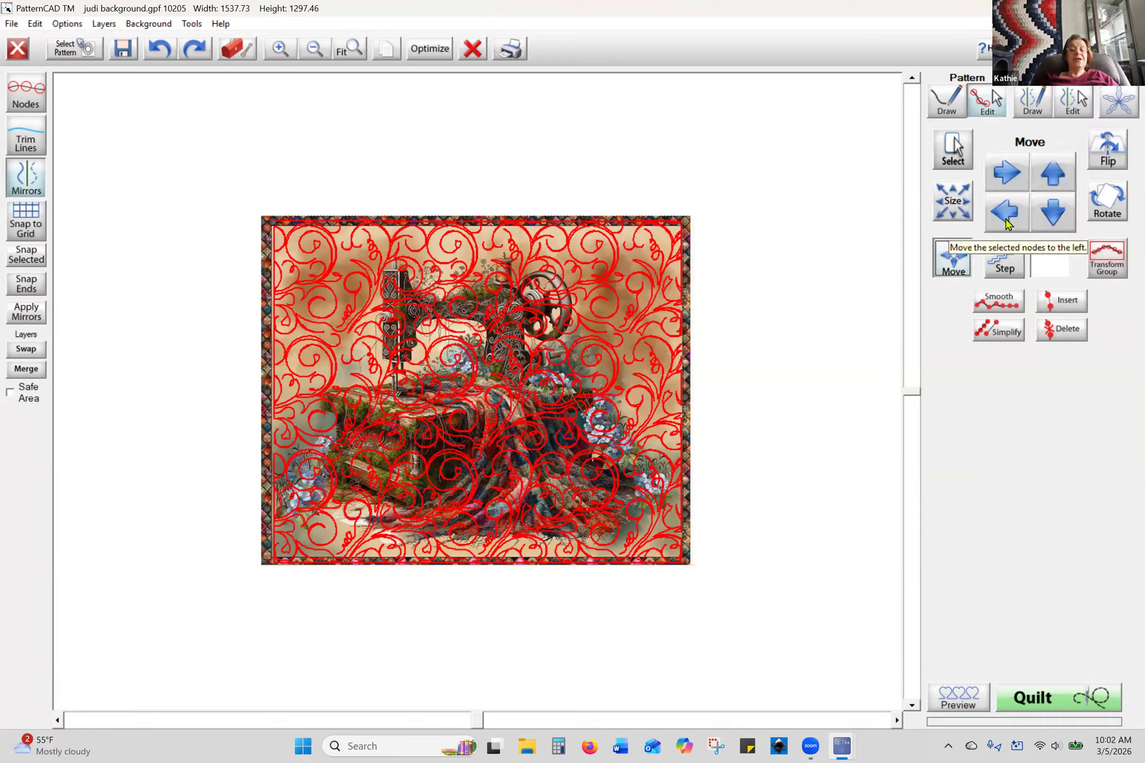
left_click(1005, 219)
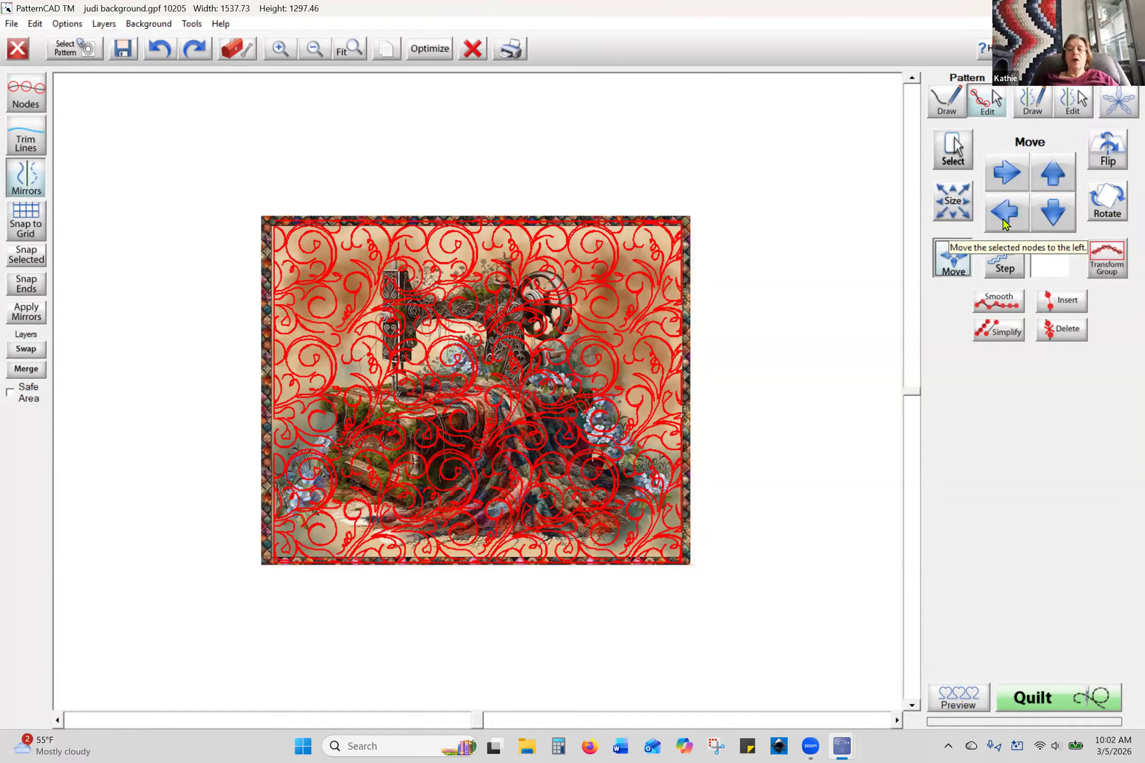
left_click(1006, 219)
left_click(1006, 221)
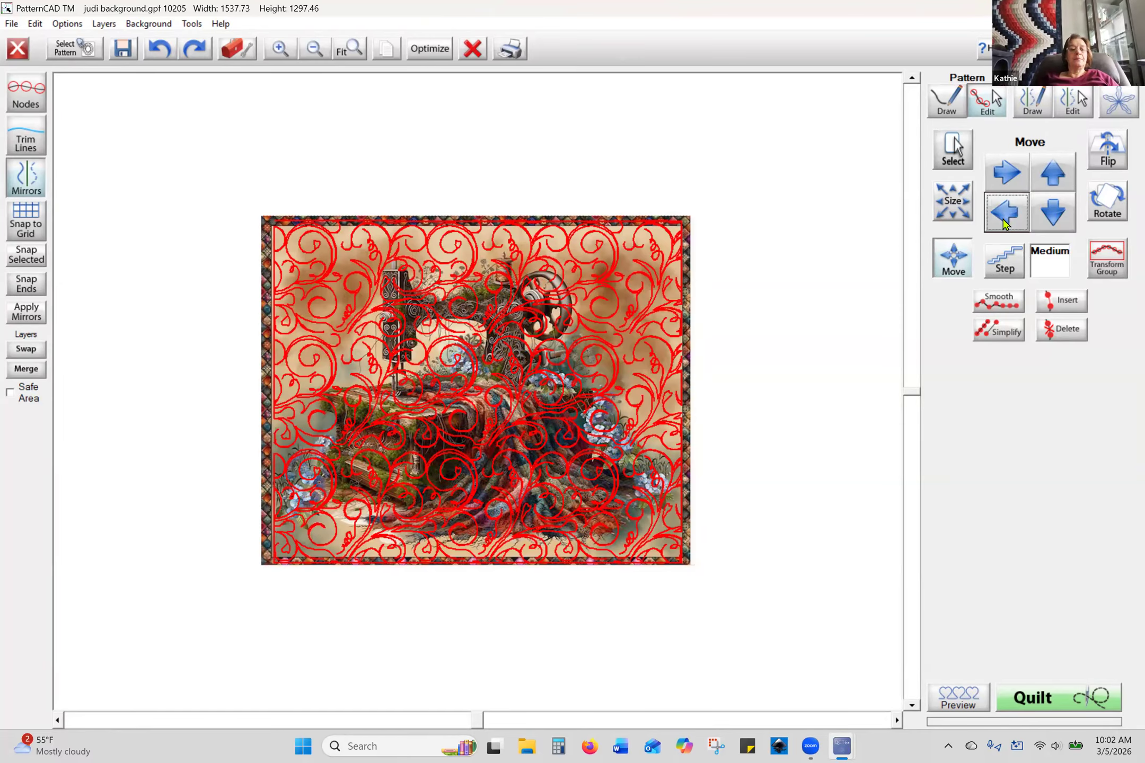
- Nudge the pattern right in small increments until its sides line up with the inner edges of the picture's border
left_click(997, 271)
left_click(997, 271)
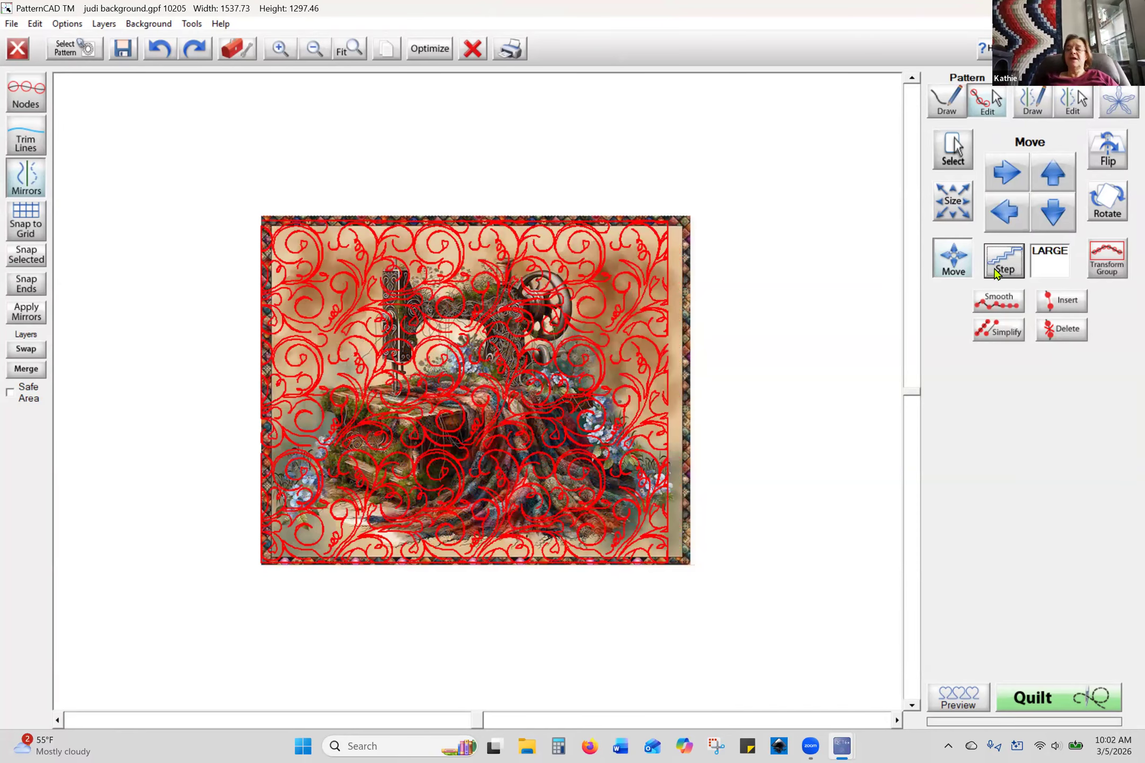
left_click(996, 272)
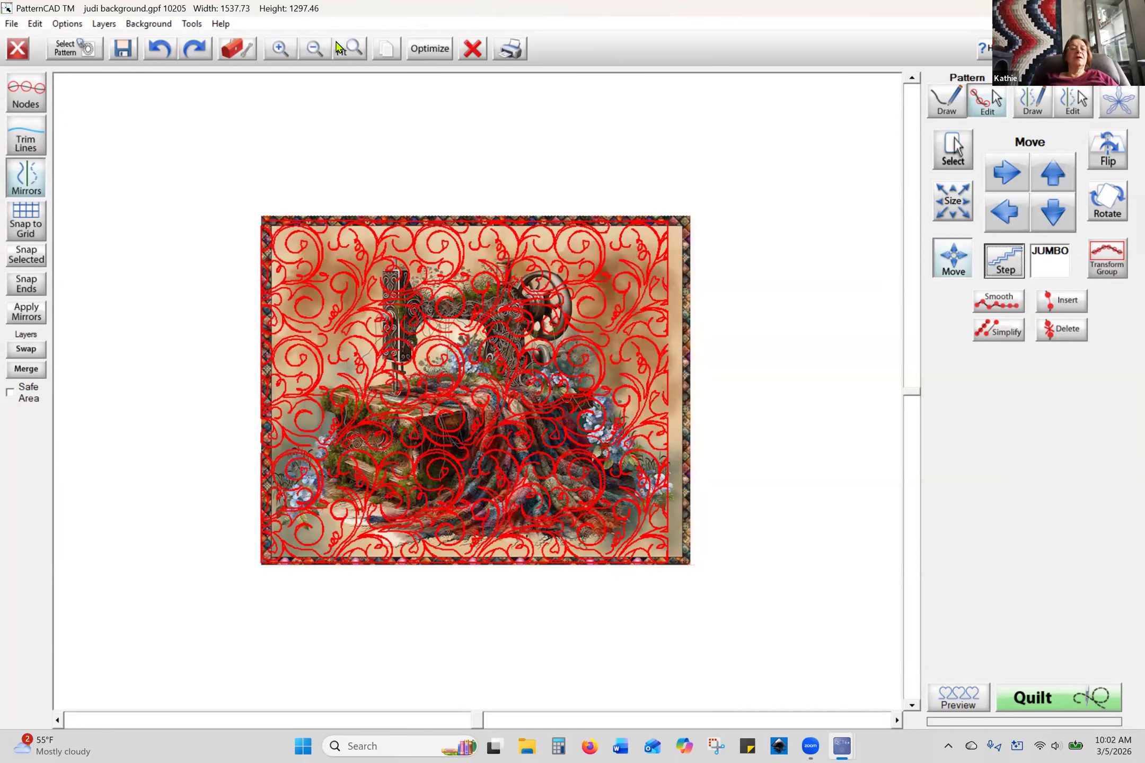
left_click(280, 47)
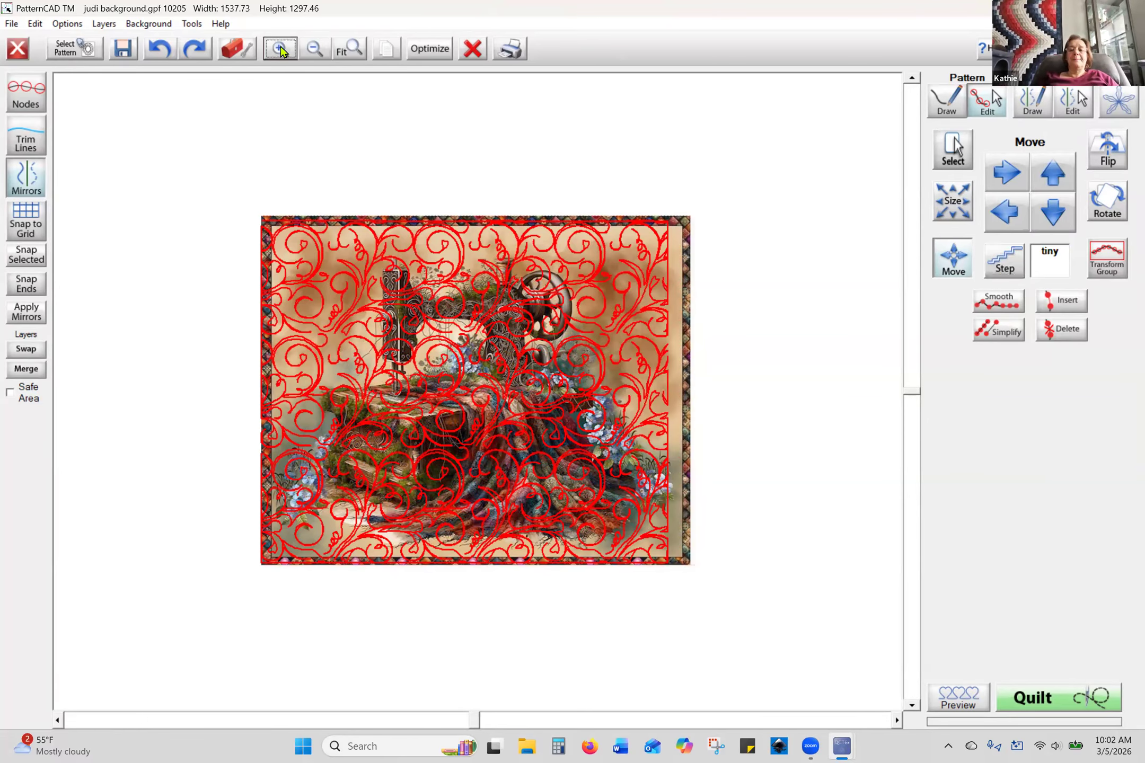
left_click(897, 721)
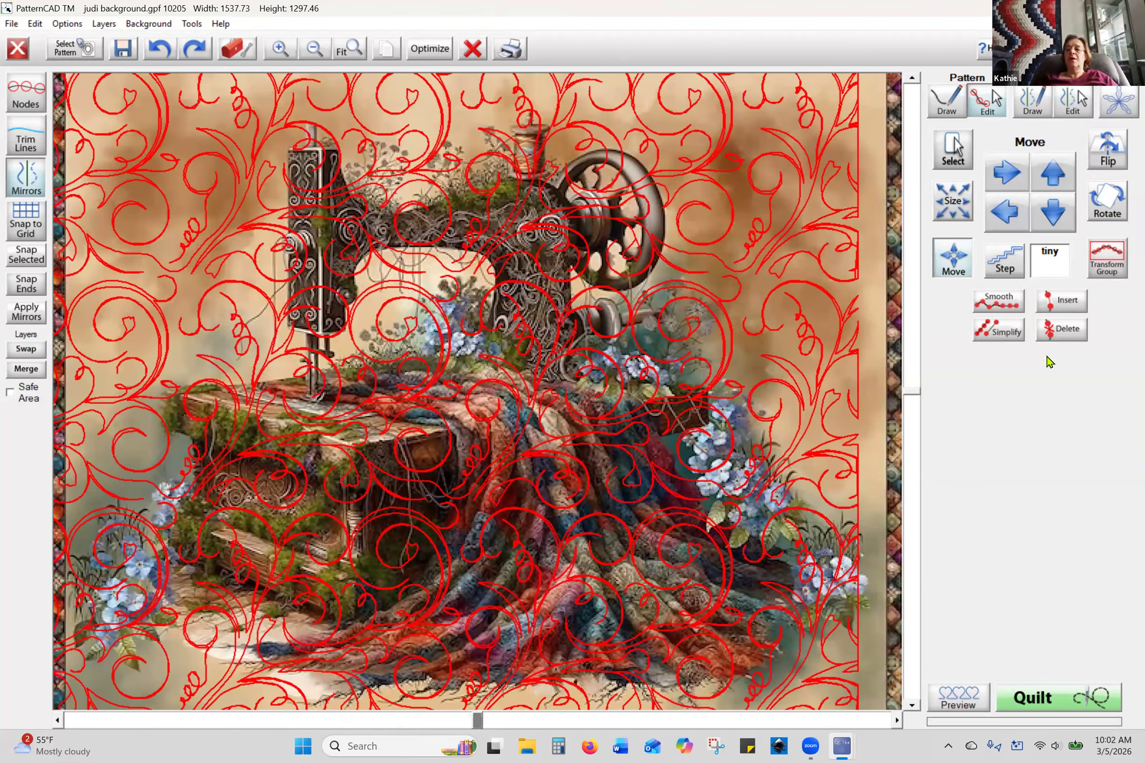
left_click(995, 269)
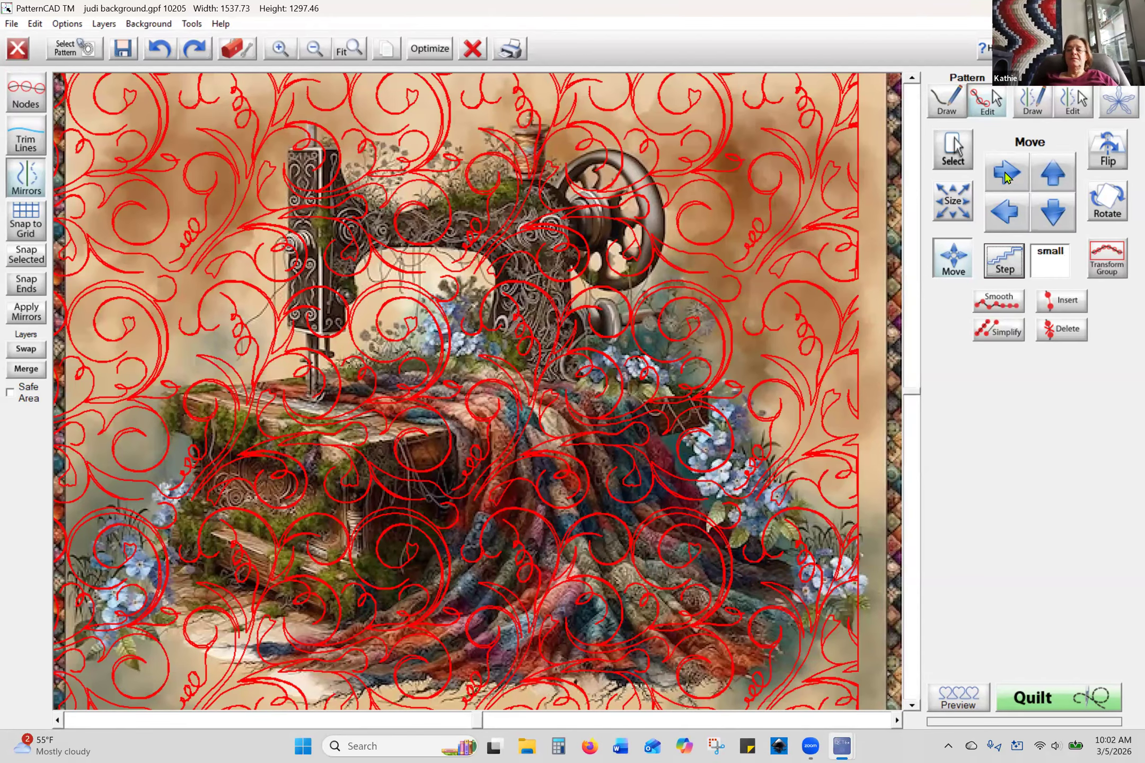
left_click(1005, 177)
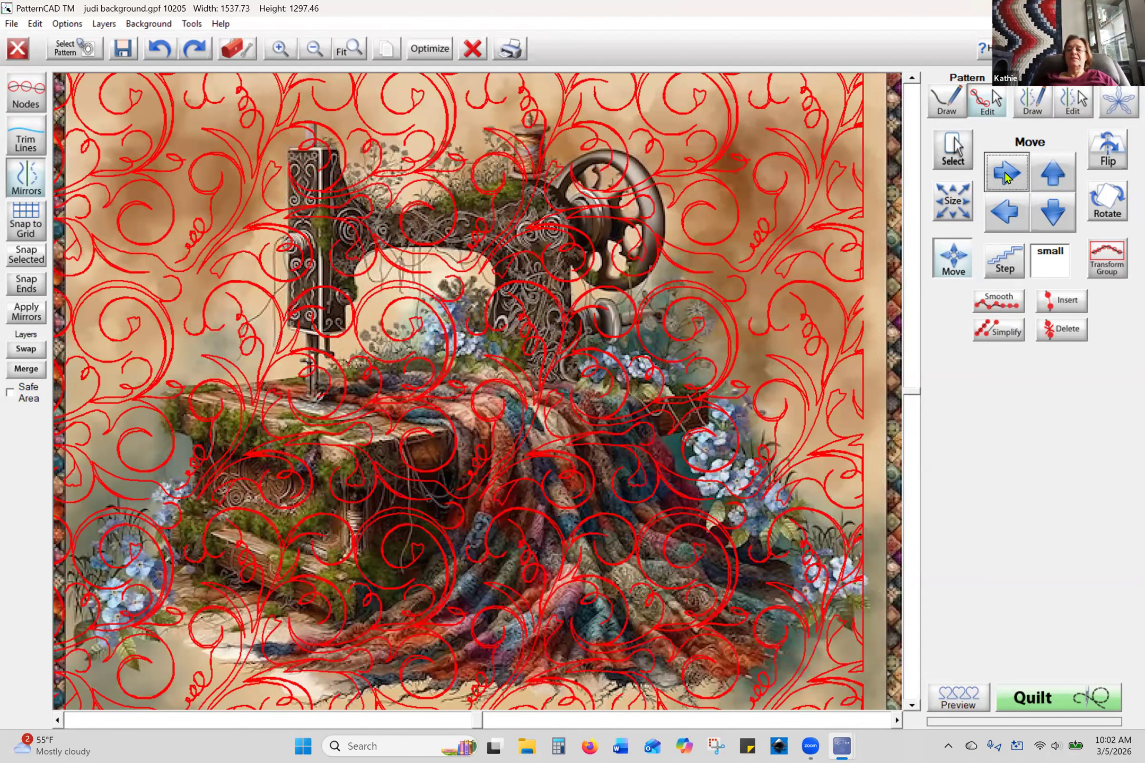
left_click(1005, 177)
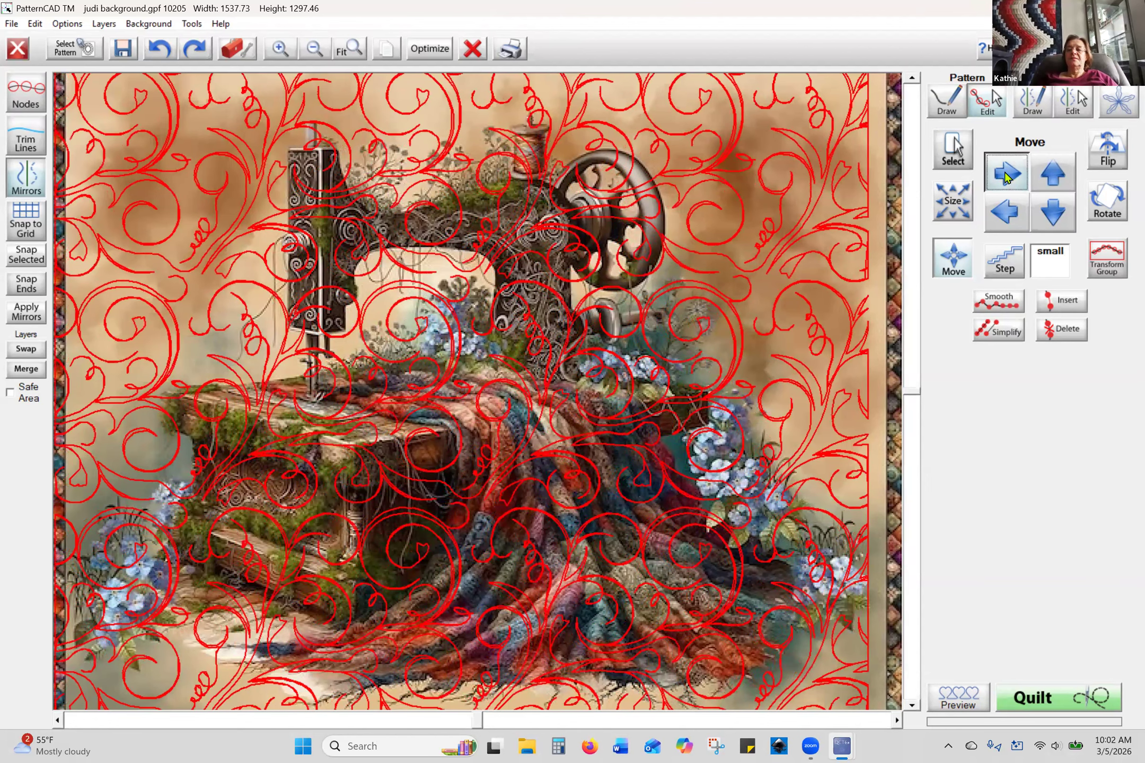
left_click(1005, 177)
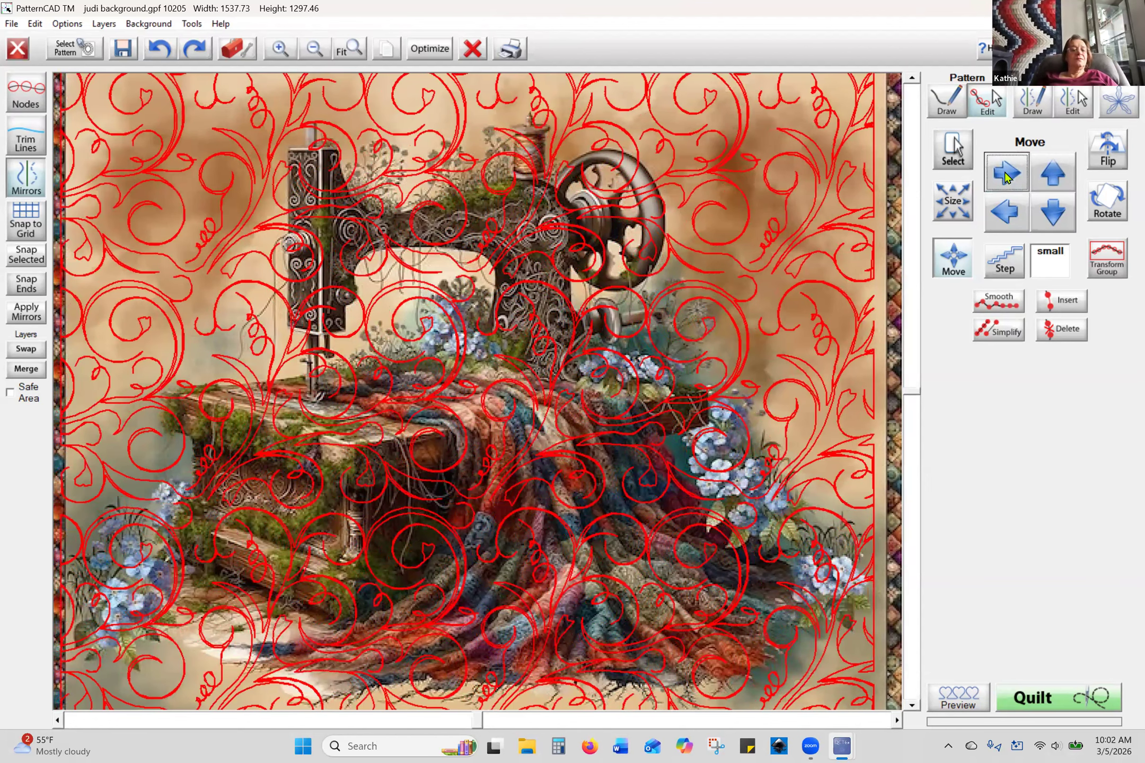
left_click(1005, 177)
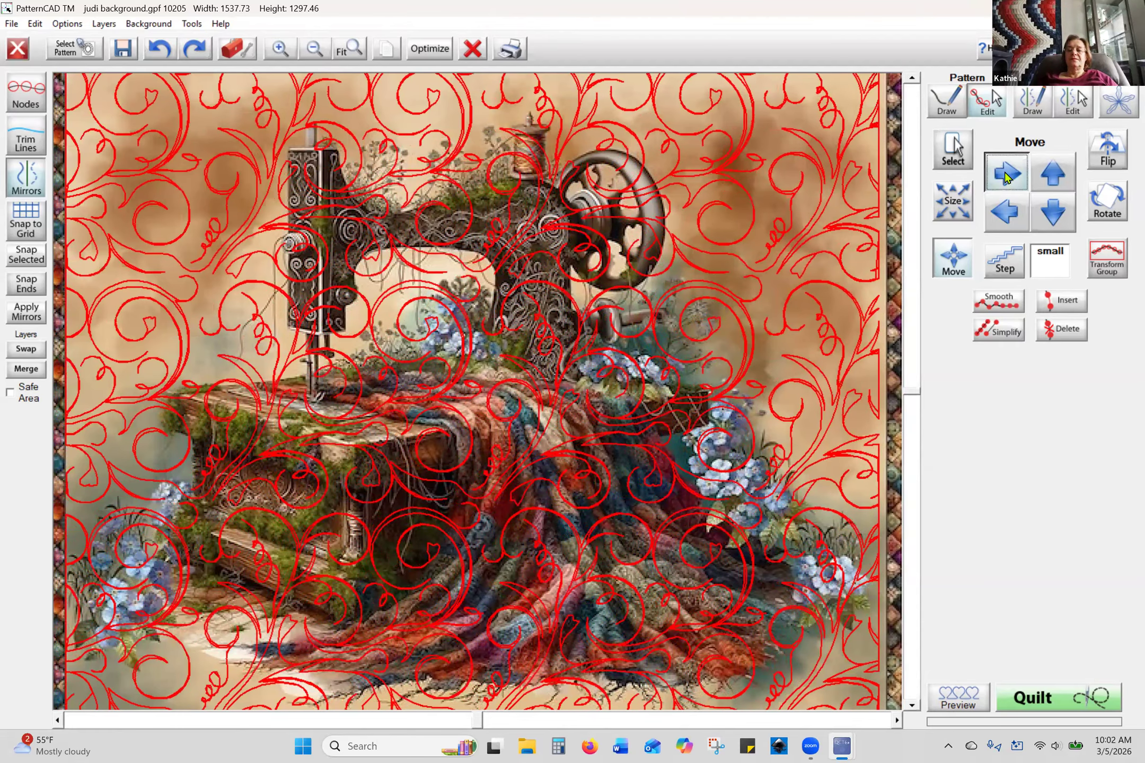
left_click(1005, 177)
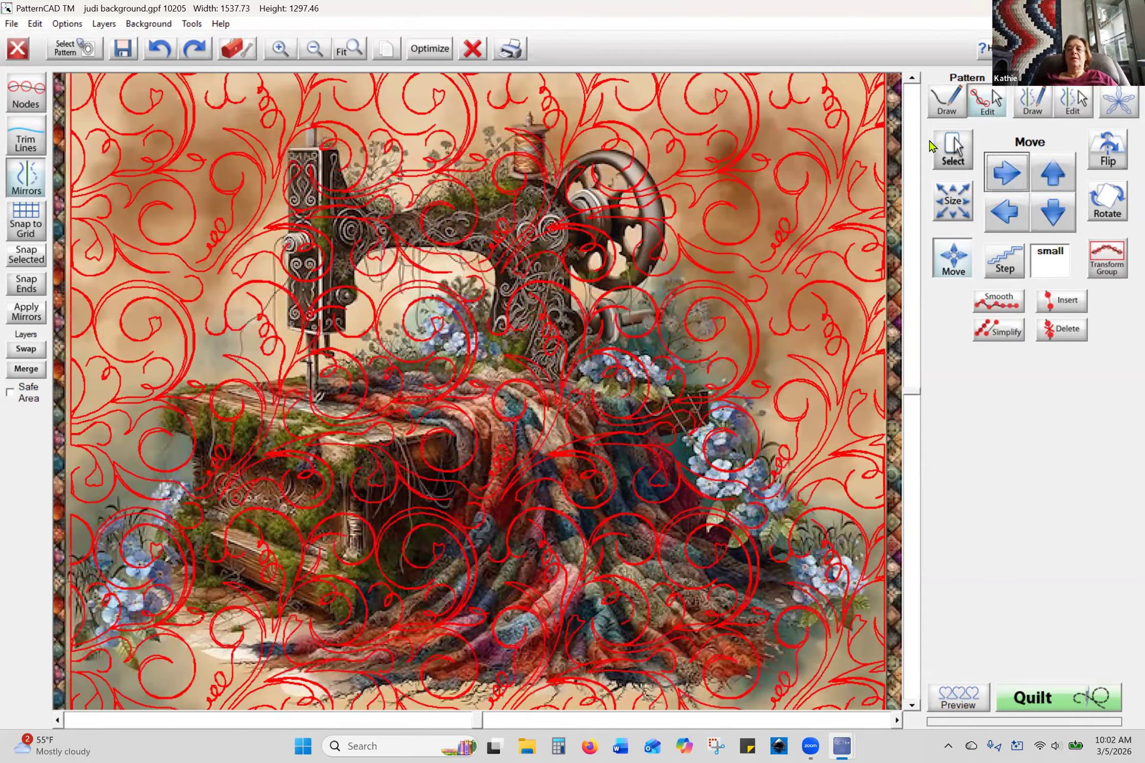
- Enlarge the pattern proportionally in the small step size to about 1576 wide by 1330 high, overlapping the picture's border
left_click(962, 209)
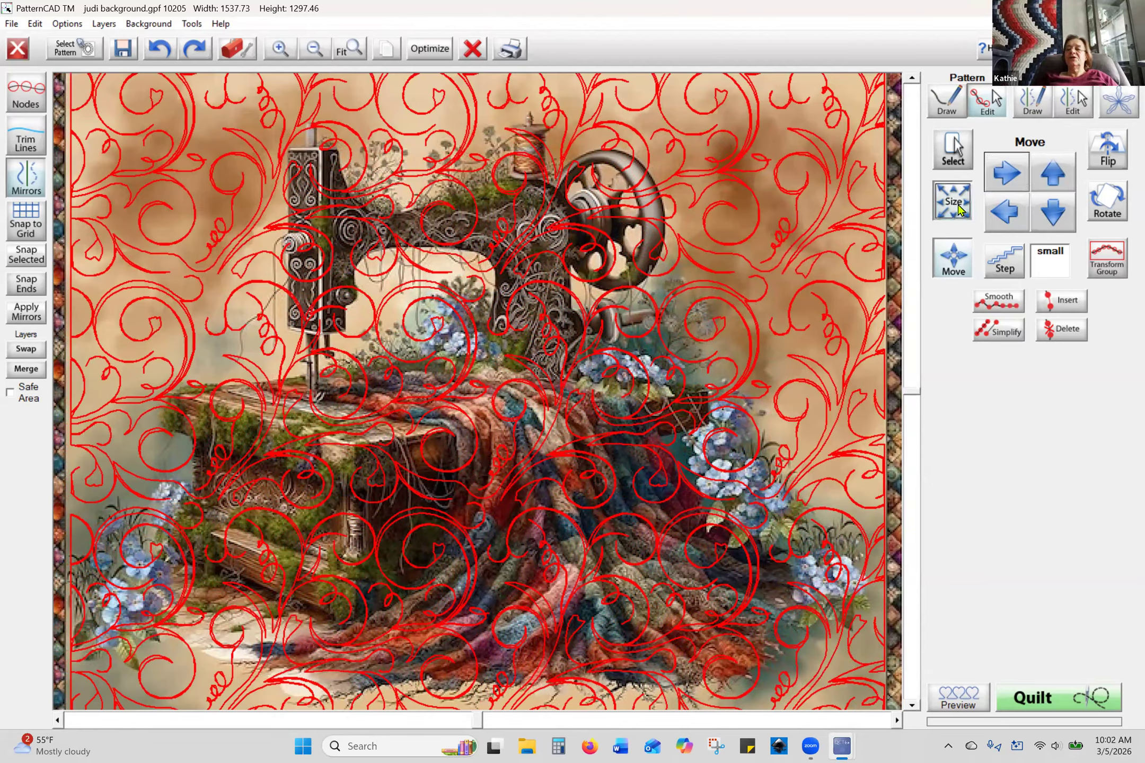
left_click(1046, 187)
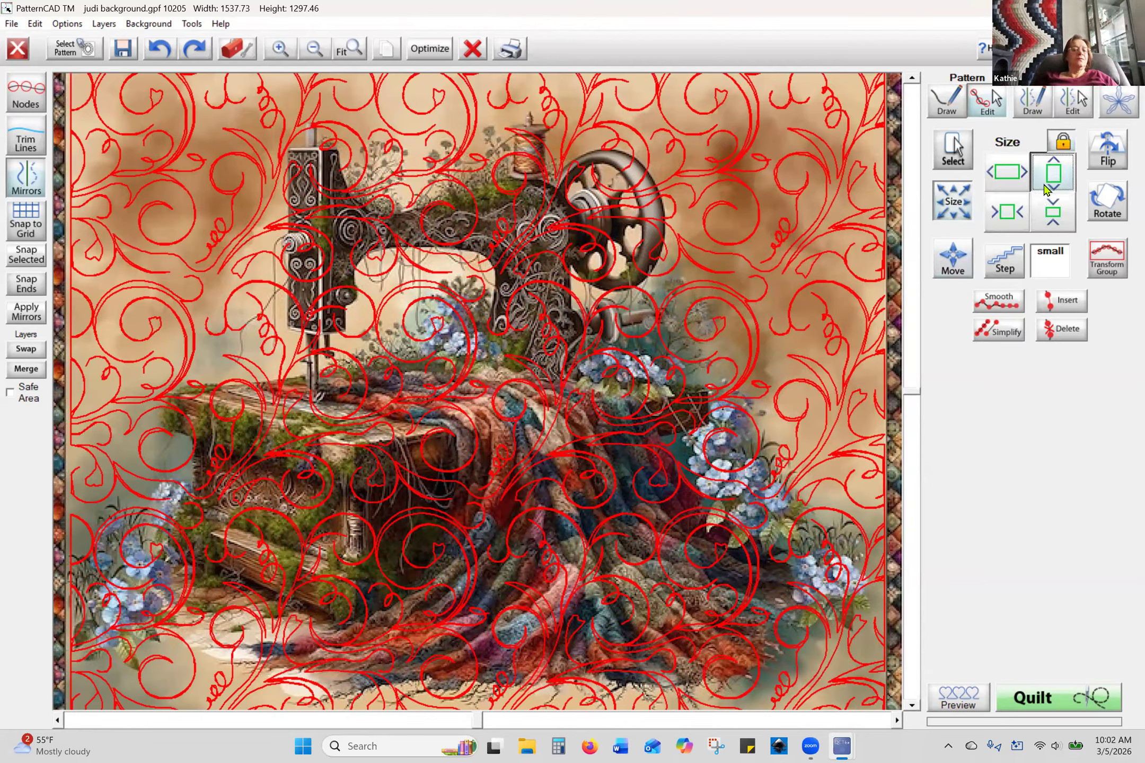
left_click(1046, 186)
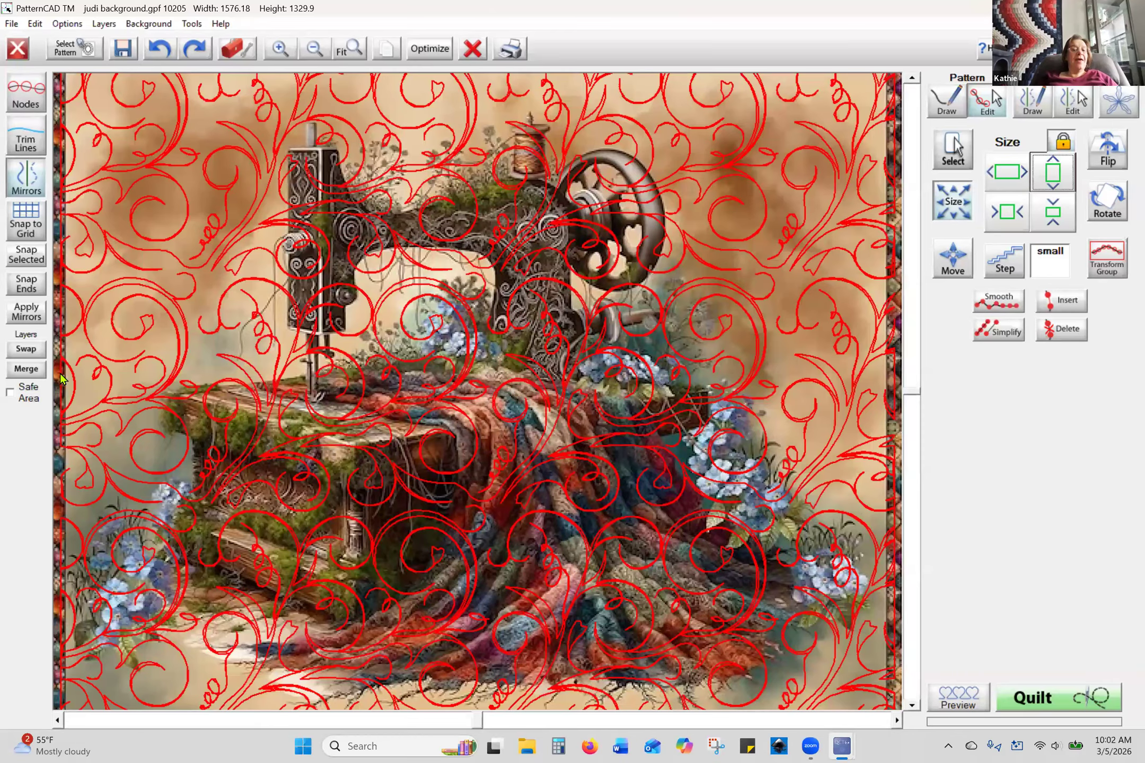
- Swap the layers so the background pattern goes to the bottom layer and an empty layer is active for drawing
left_click(315, 49)
left_click(314, 48)
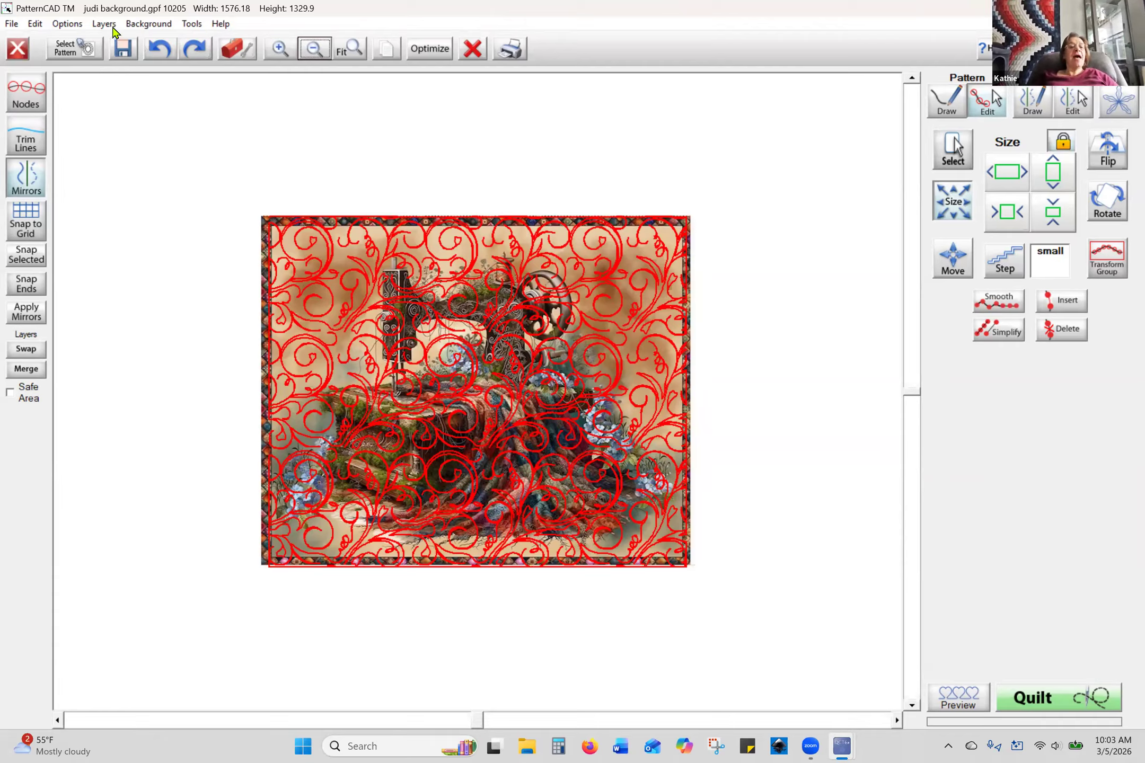
left_click(109, 26)
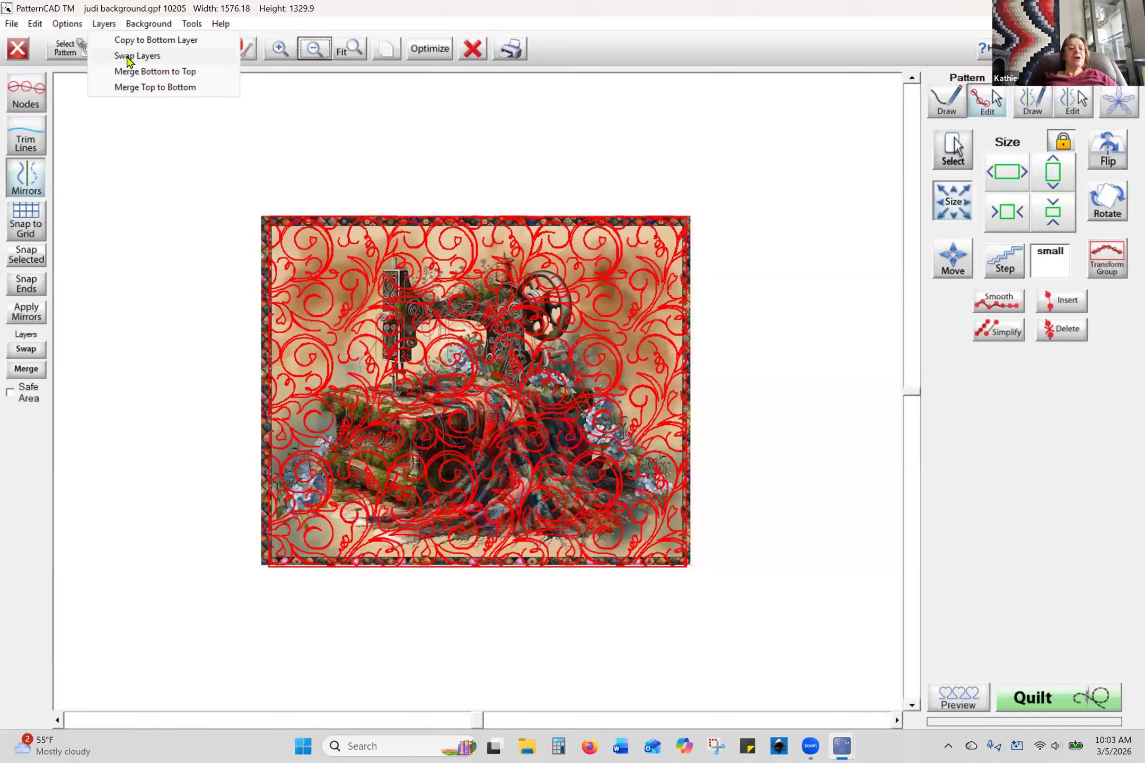
left_click(127, 57)
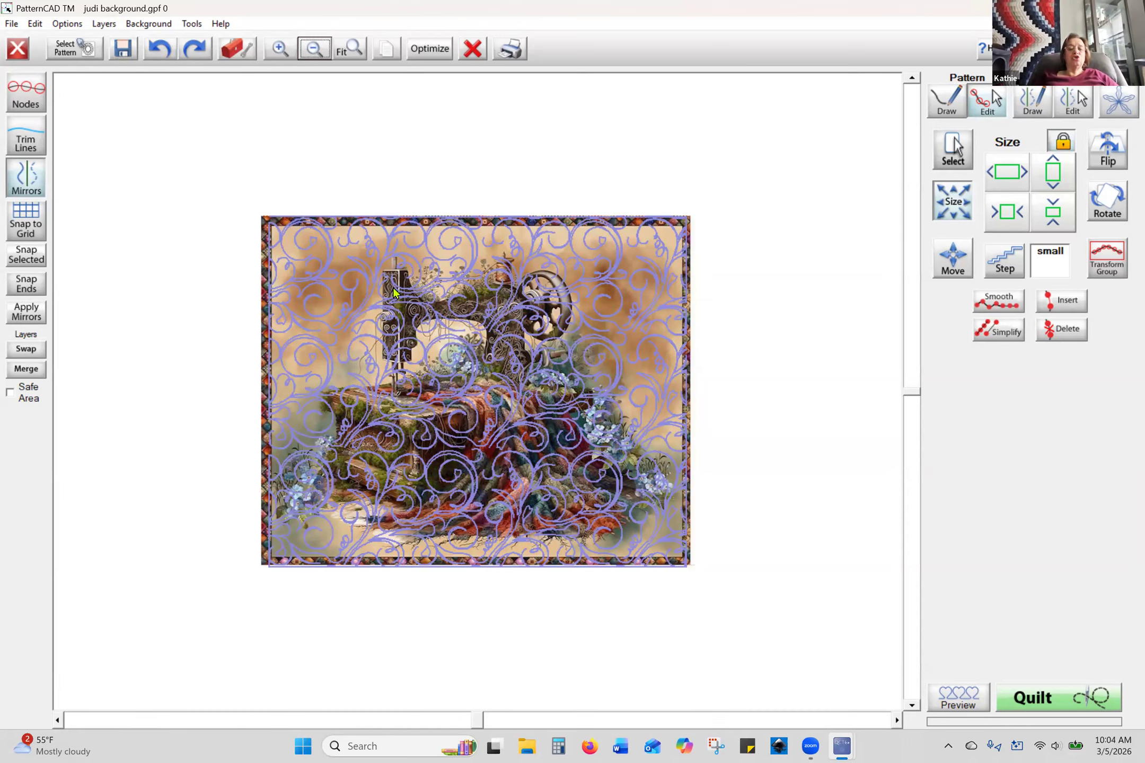
- Draw a short Arc-tool stroke about 82 wide by 37 high inward from the picture's side border, switching off the preset node spacing
left_click(279, 49)
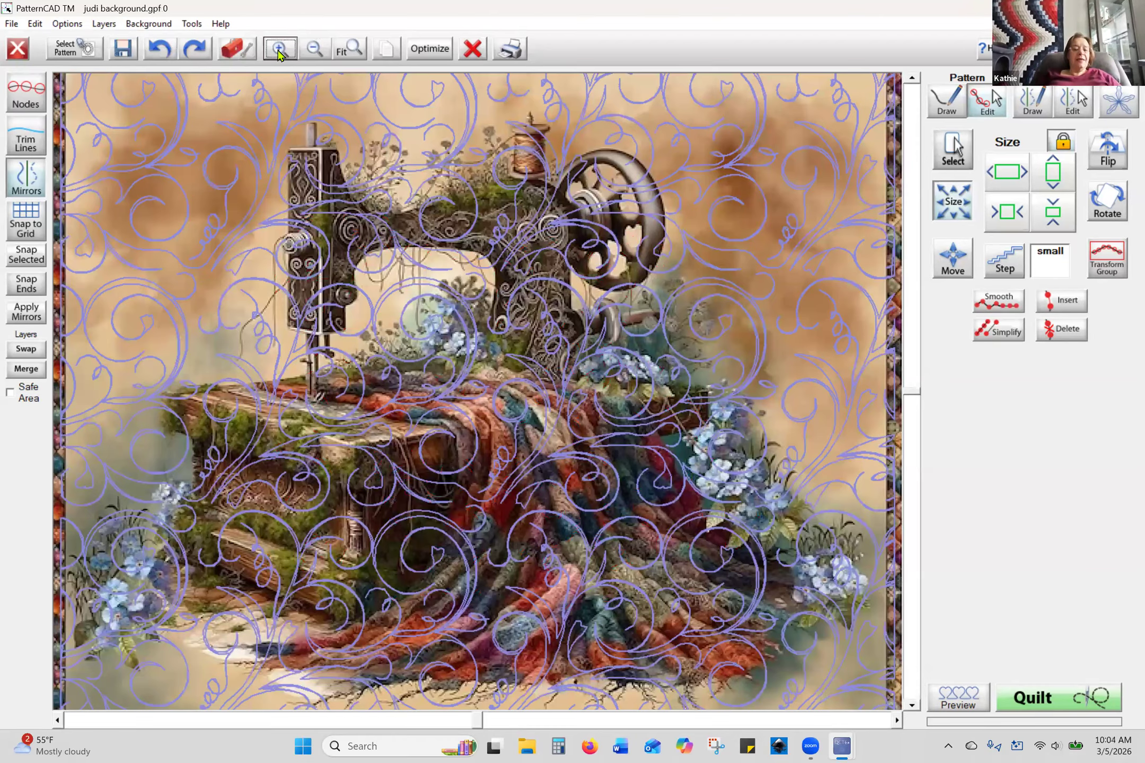
left_click(57, 721)
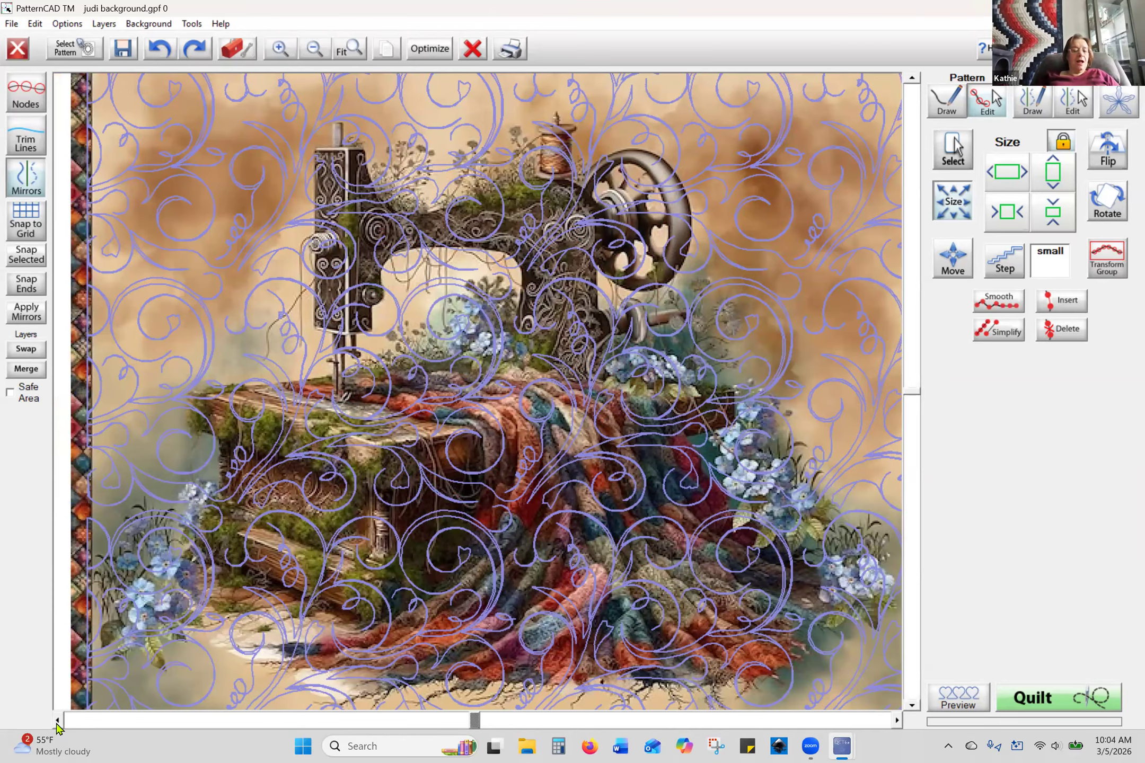
left_click(57, 721)
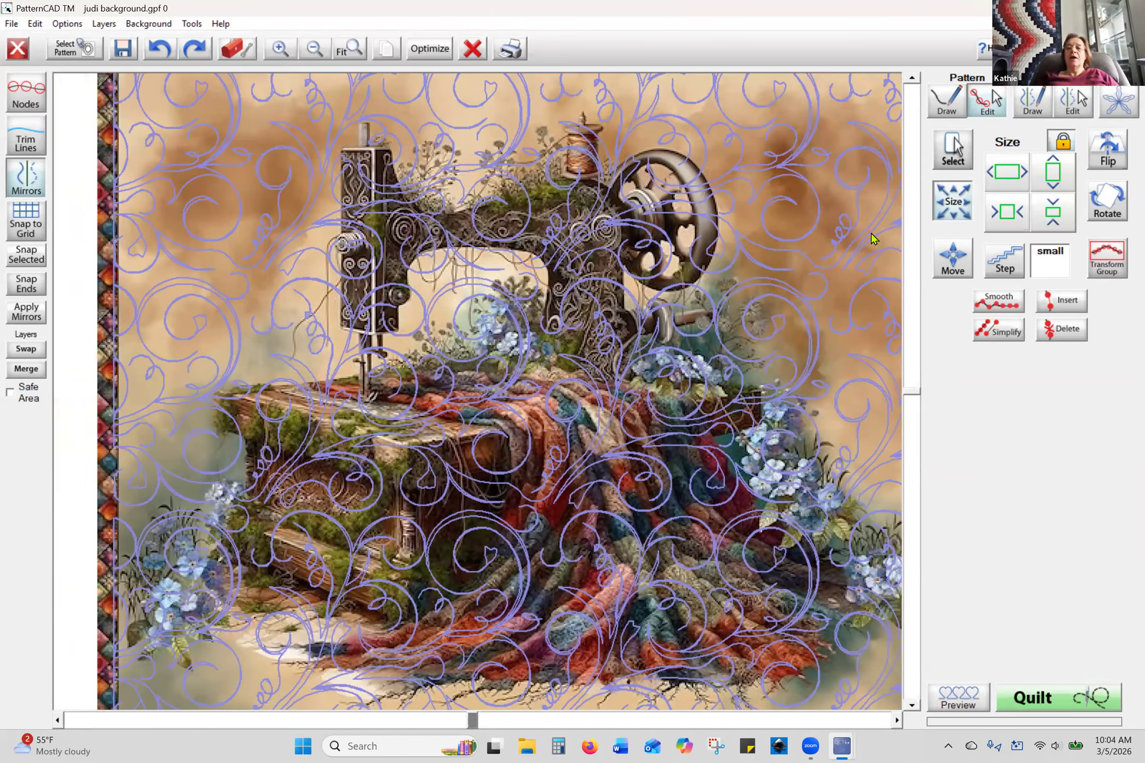
left_click(912, 78)
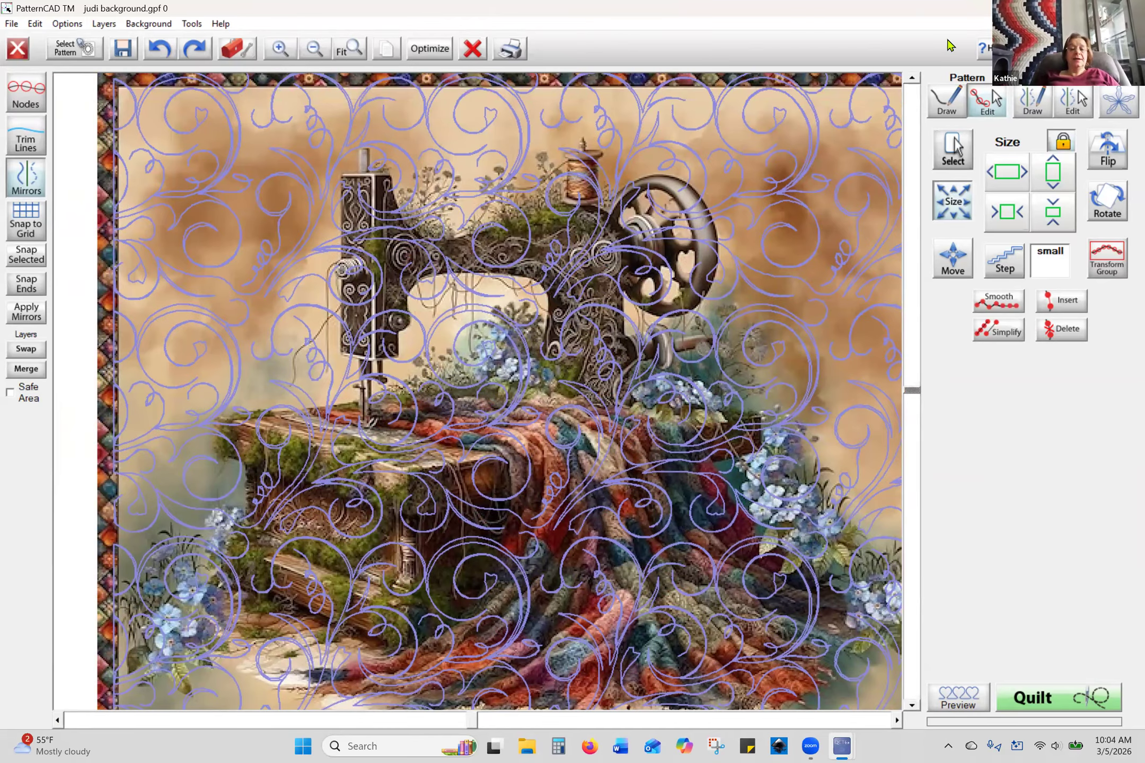
left_click(912, 78)
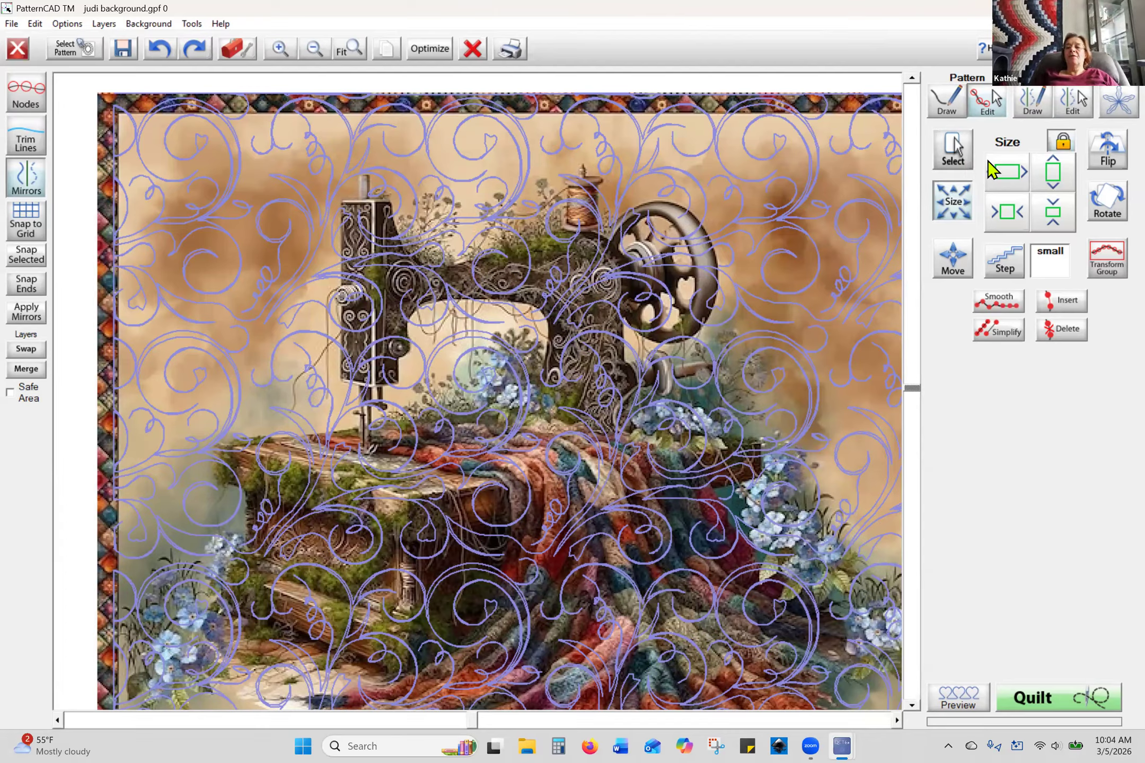
left_click(953, 112)
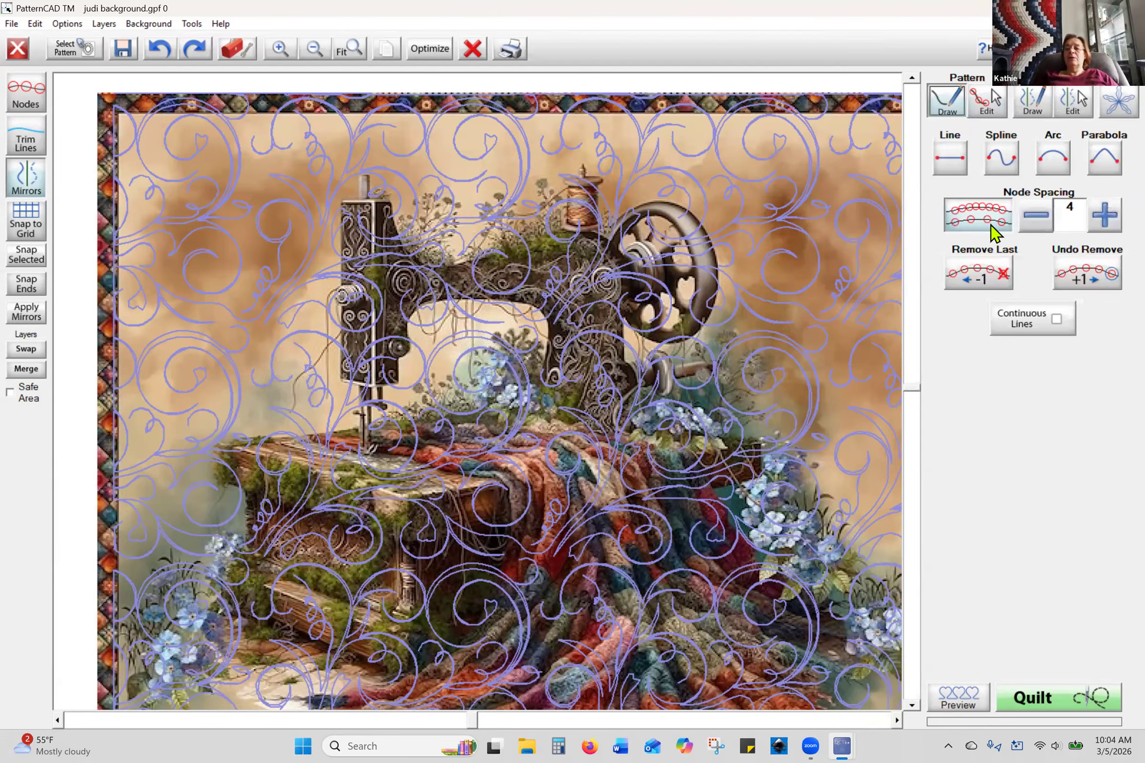
left_click(975, 223)
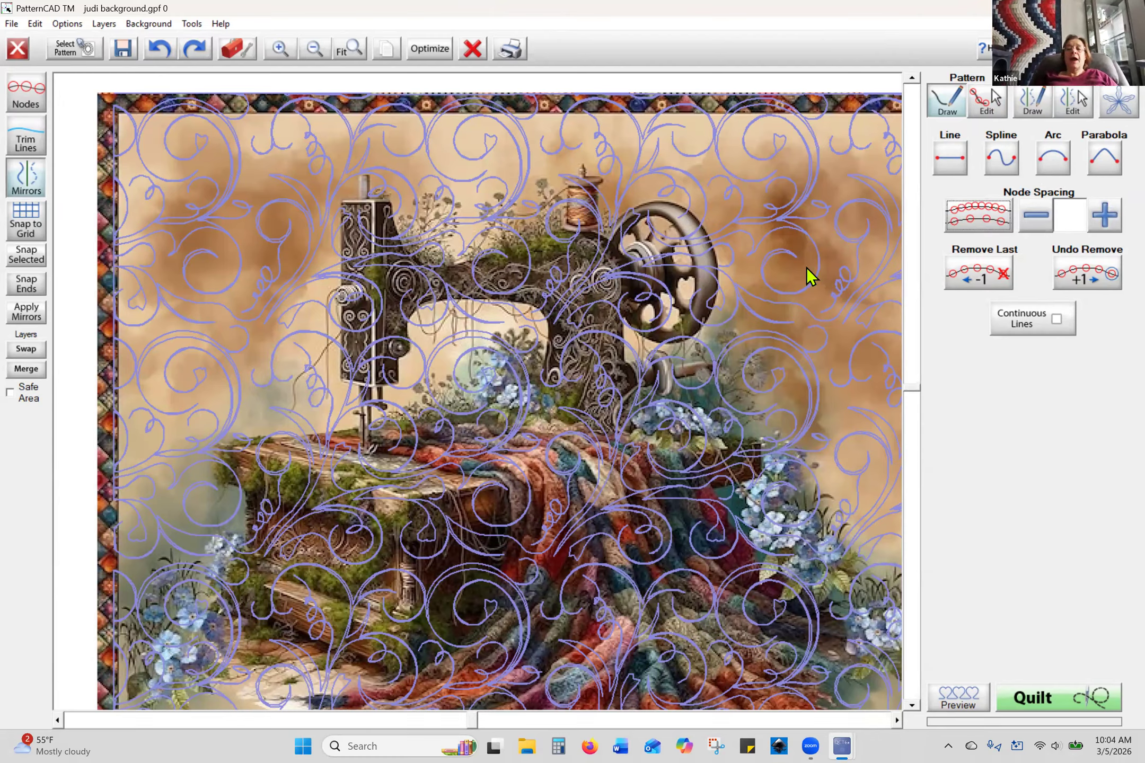
left_click(1061, 167)
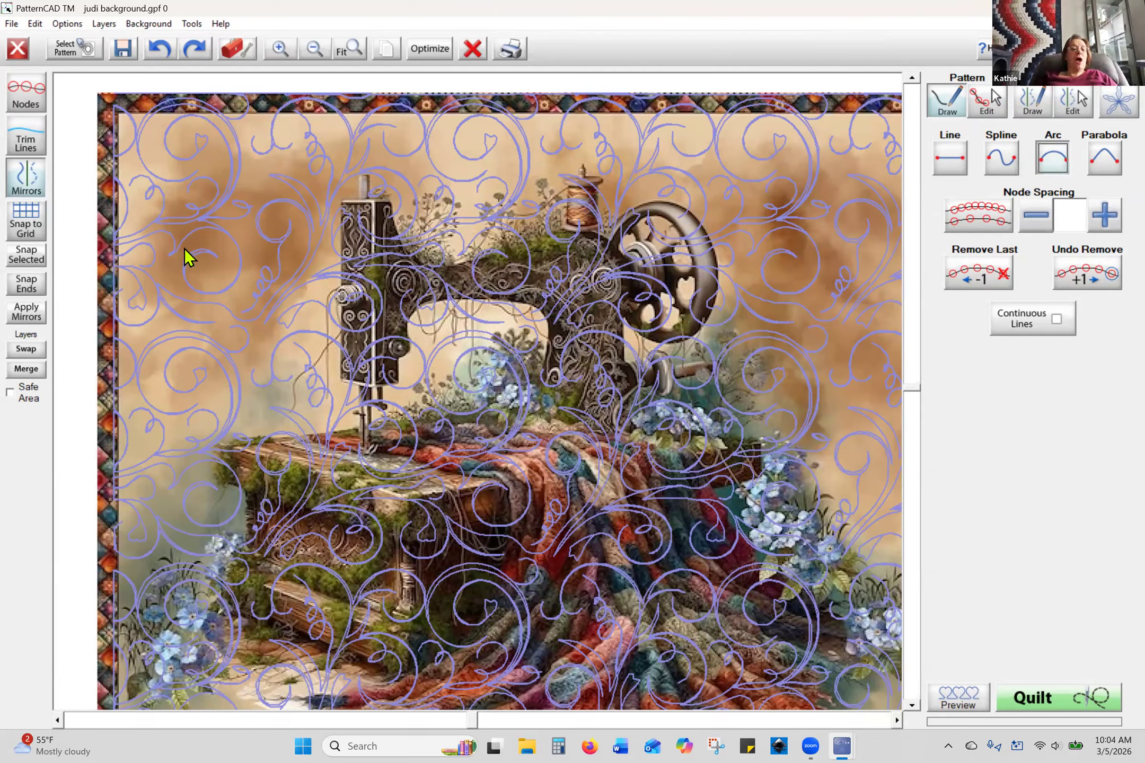
left_click(115, 239)
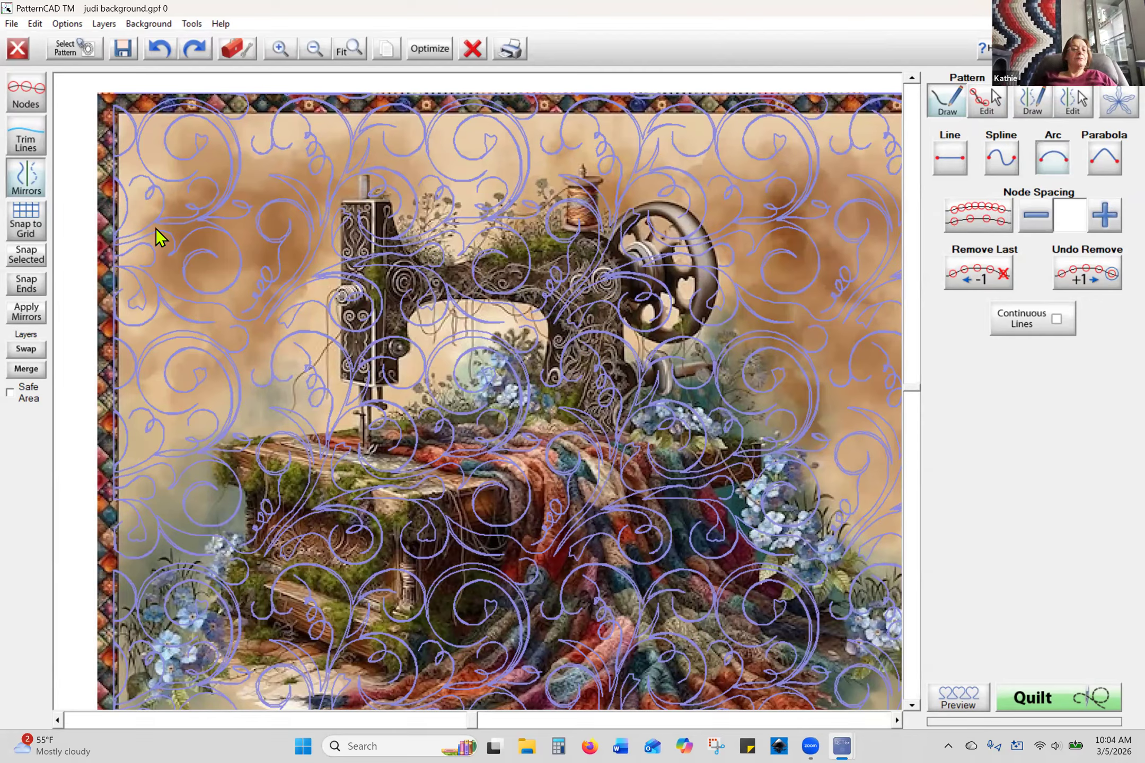
left_click(157, 220)
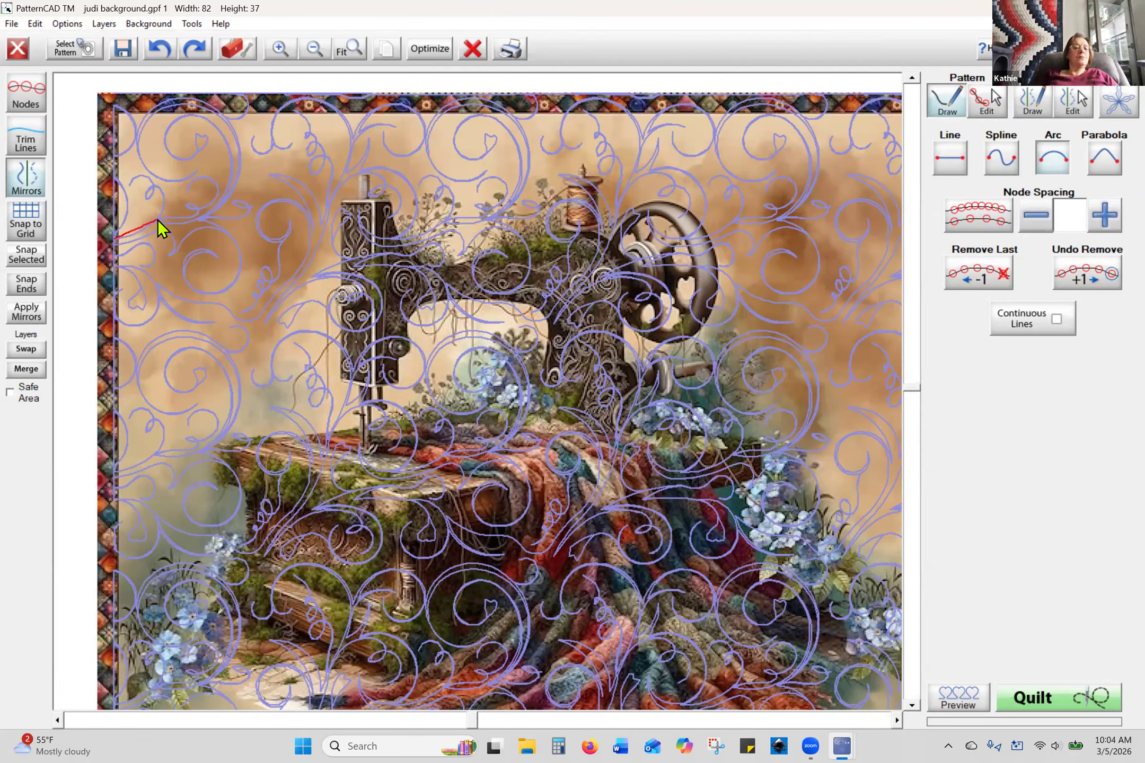
- Show the nodes and select both end nodes of the short stroke for editing
left_click(33, 105)
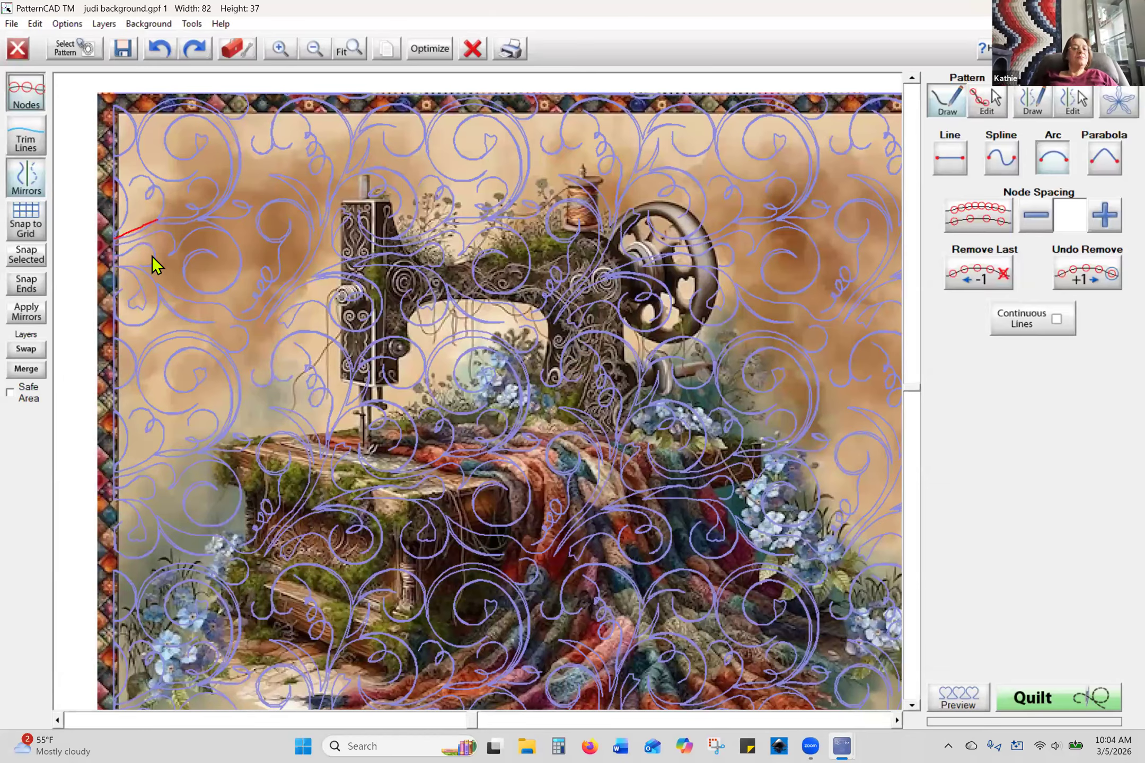
left_click(133, 231)
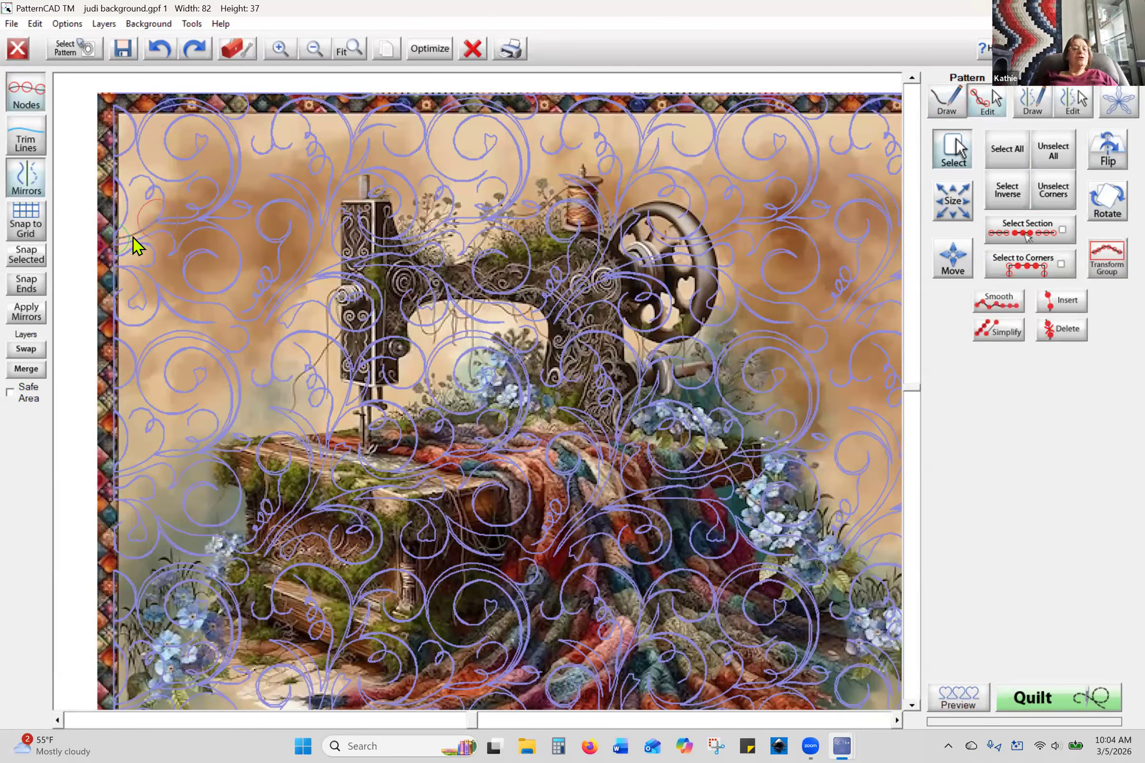
left_click(147, 201)
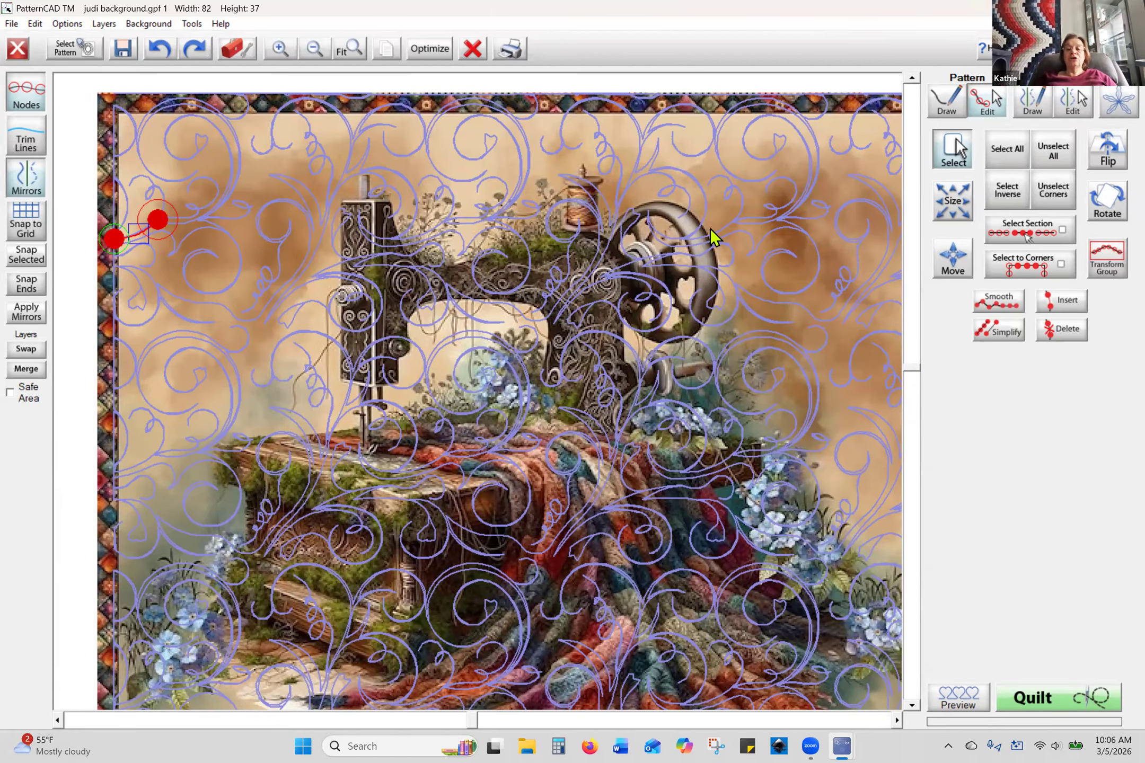
- Clear the drawn stroke, then swap the layers and clear the background pattern, keeping the background picture
scroll(689, 275, "up", 4)
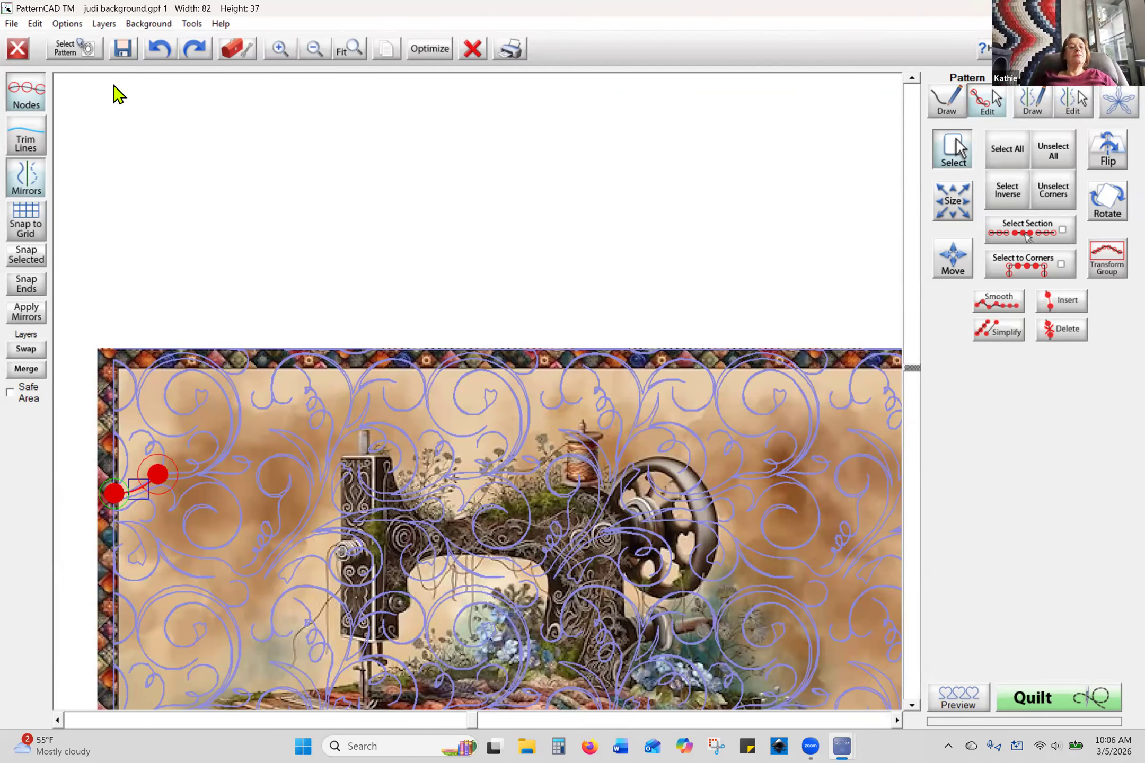
left_click(473, 51)
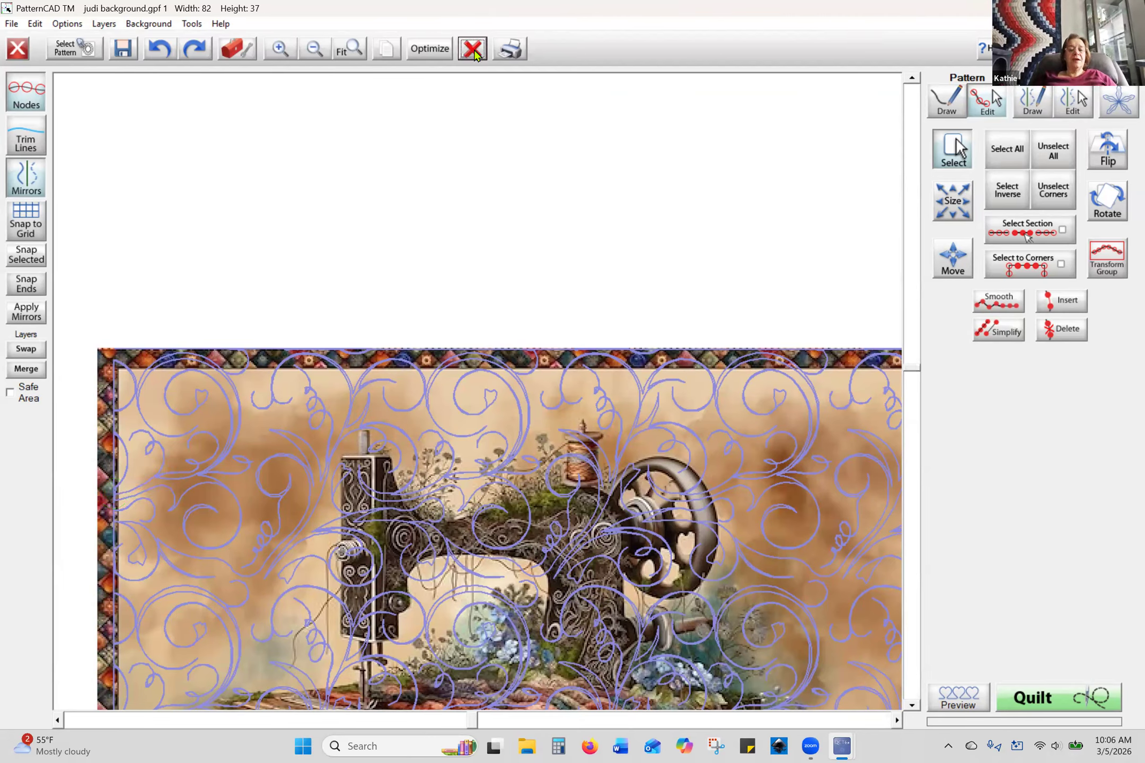
left_click(110, 27)
left_click(132, 57)
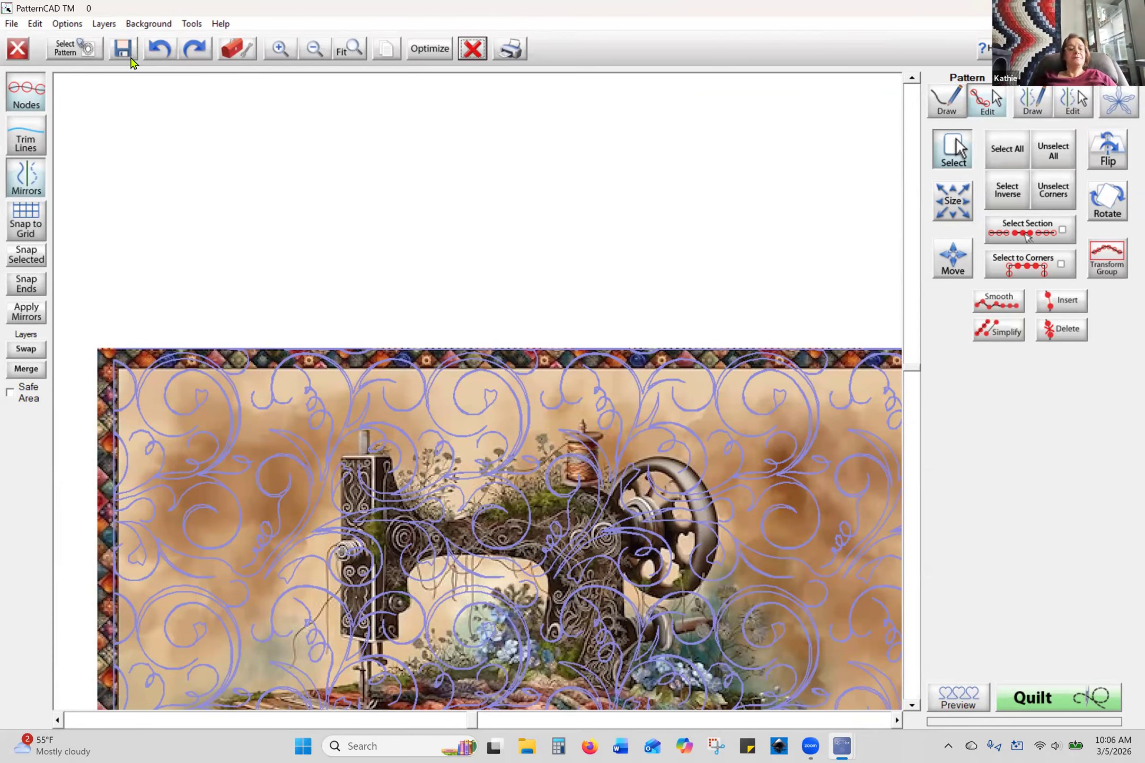
left_click(469, 51)
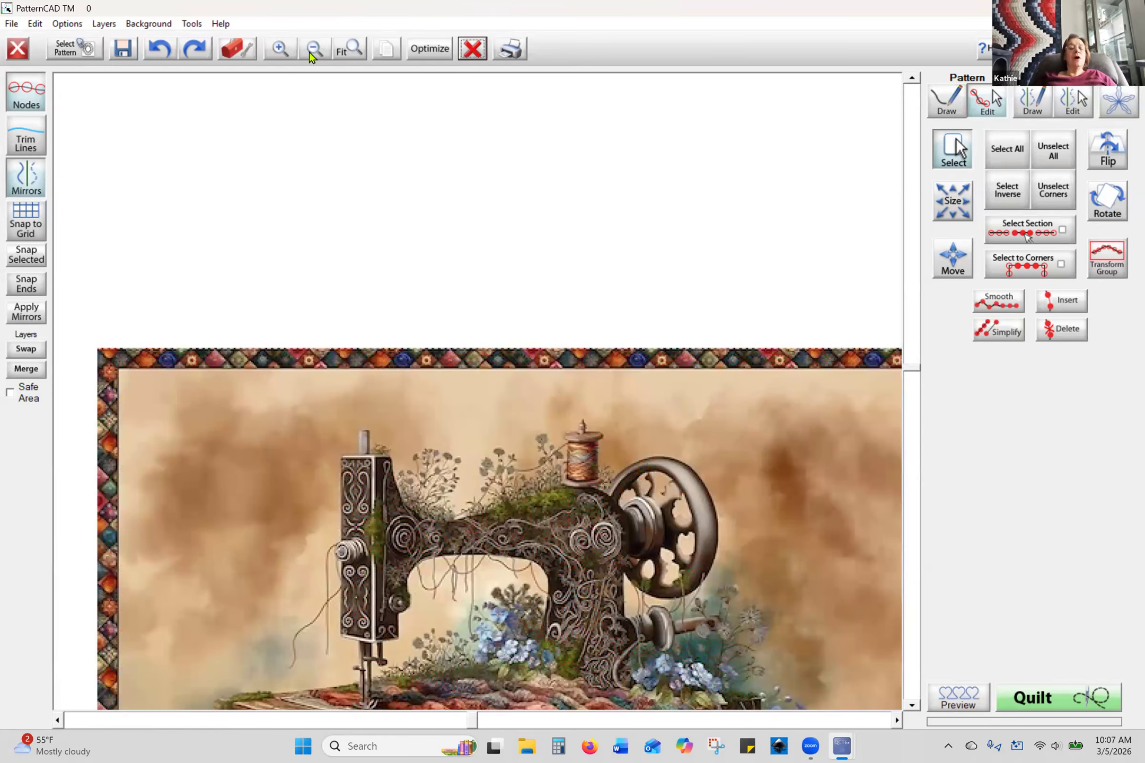
- Load the pattern "background 3 rows.gpf" from the JUDI folder onto the background picture
left_click(312, 53)
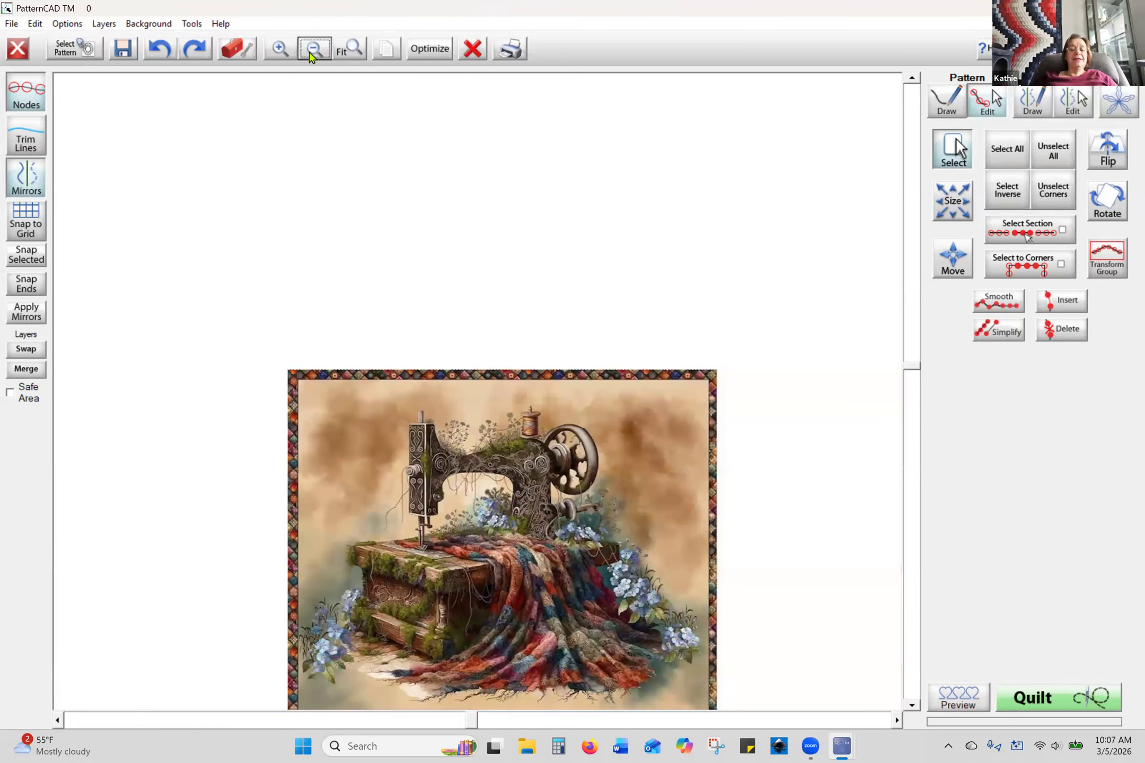
left_click(73, 49)
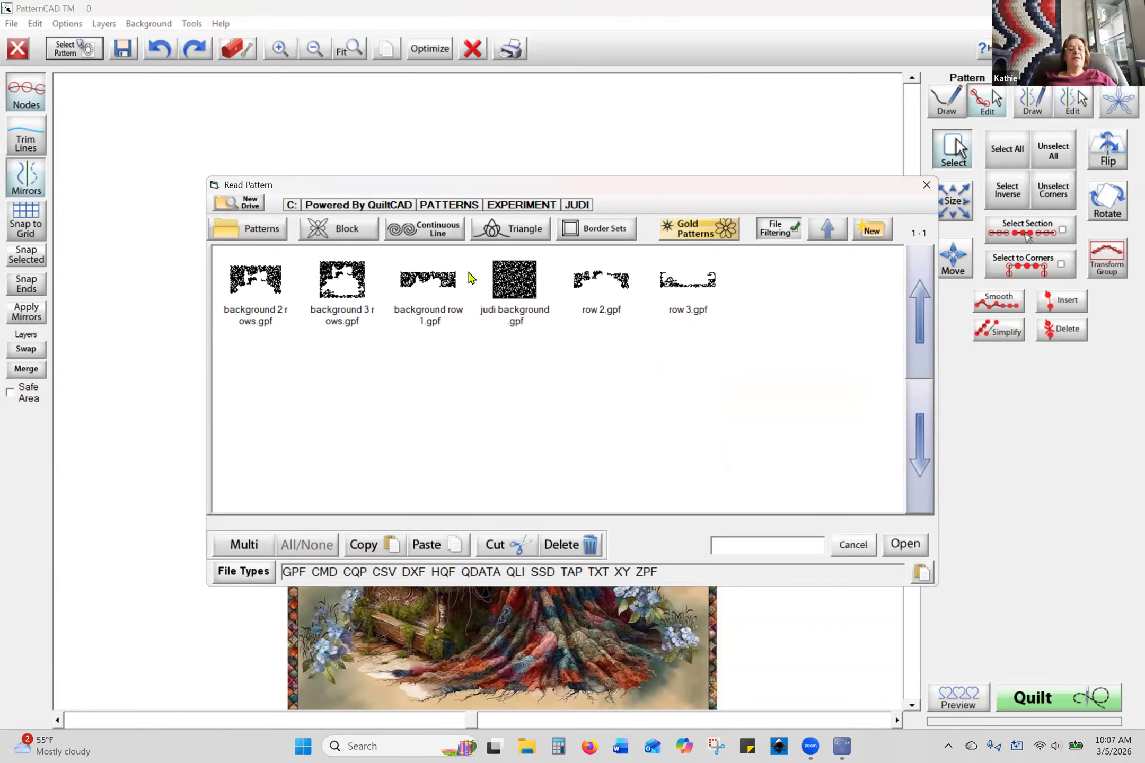
left_click(341, 299)
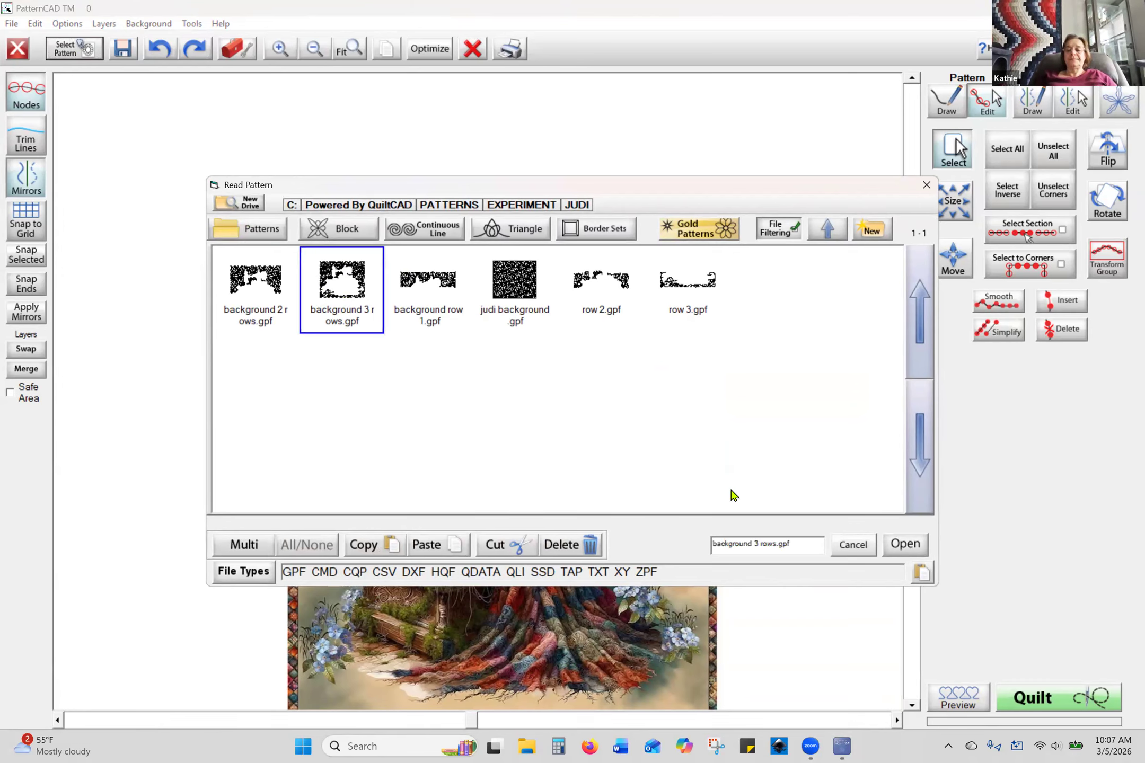
left_click(905, 545)
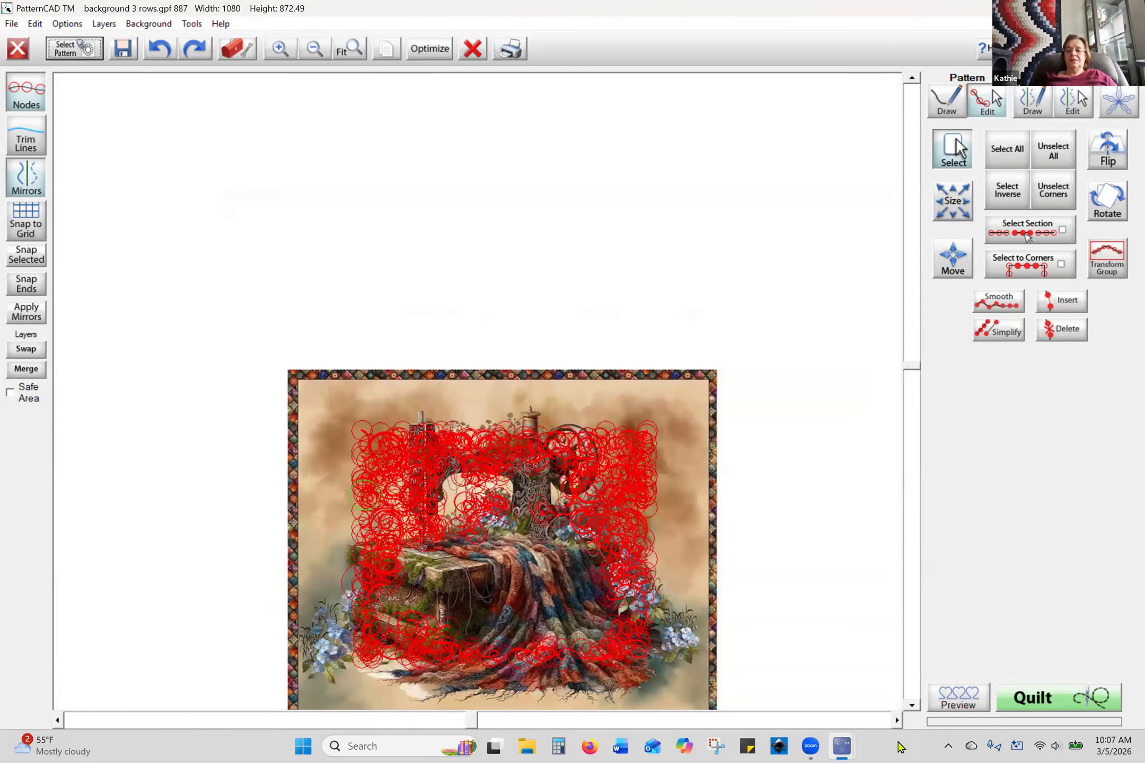
- Select the whole loaded pattern, enlarge it proportionally to about 1163 wide by 940 high, and hide its nodes
left_click(1004, 158)
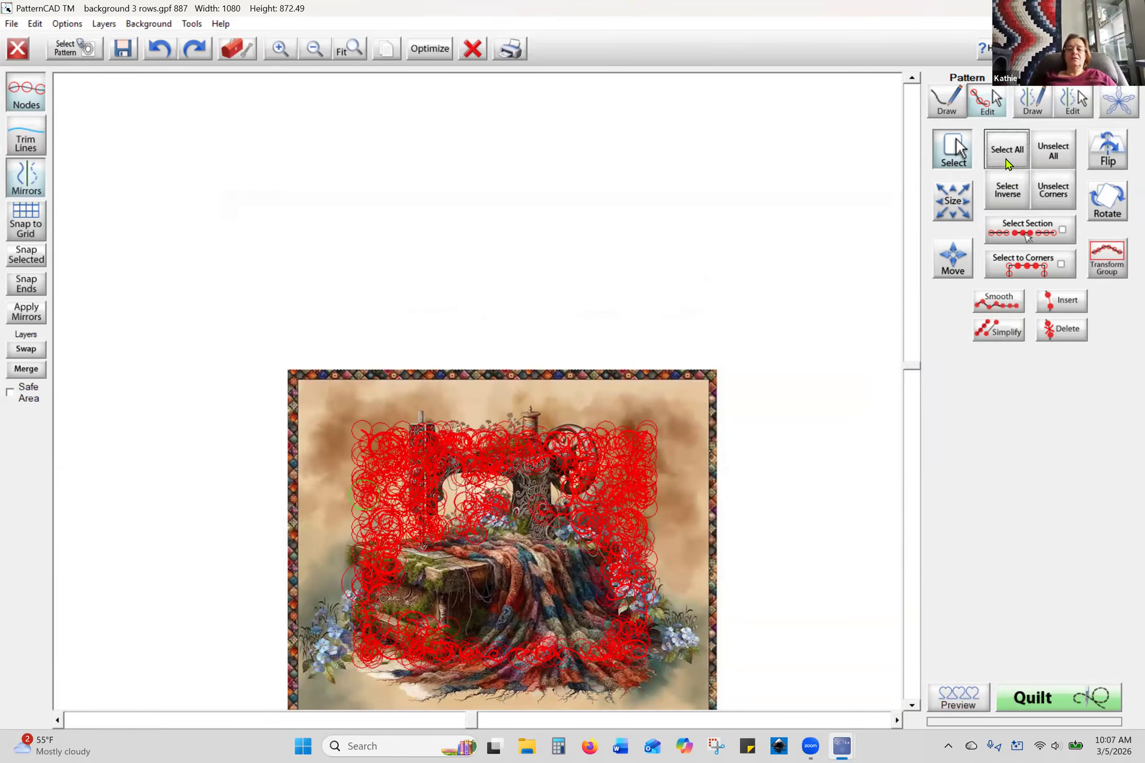
left_click(280, 48)
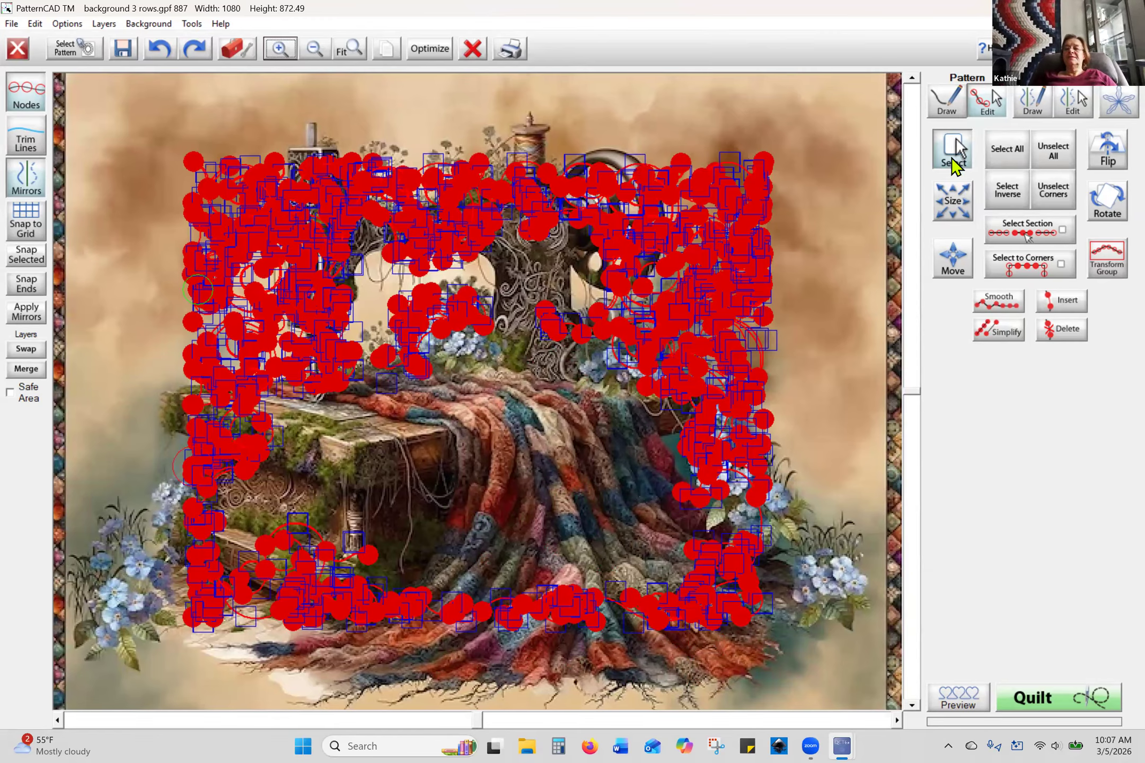
left_click(1007, 154)
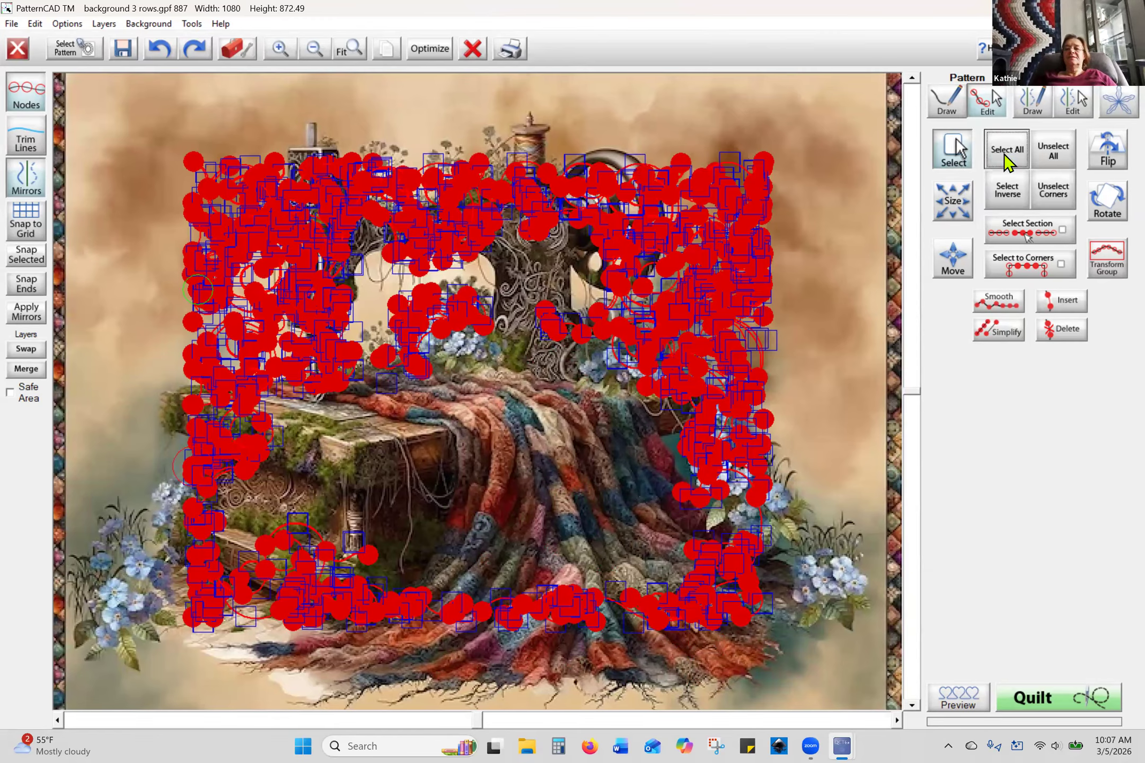
left_click(951, 206)
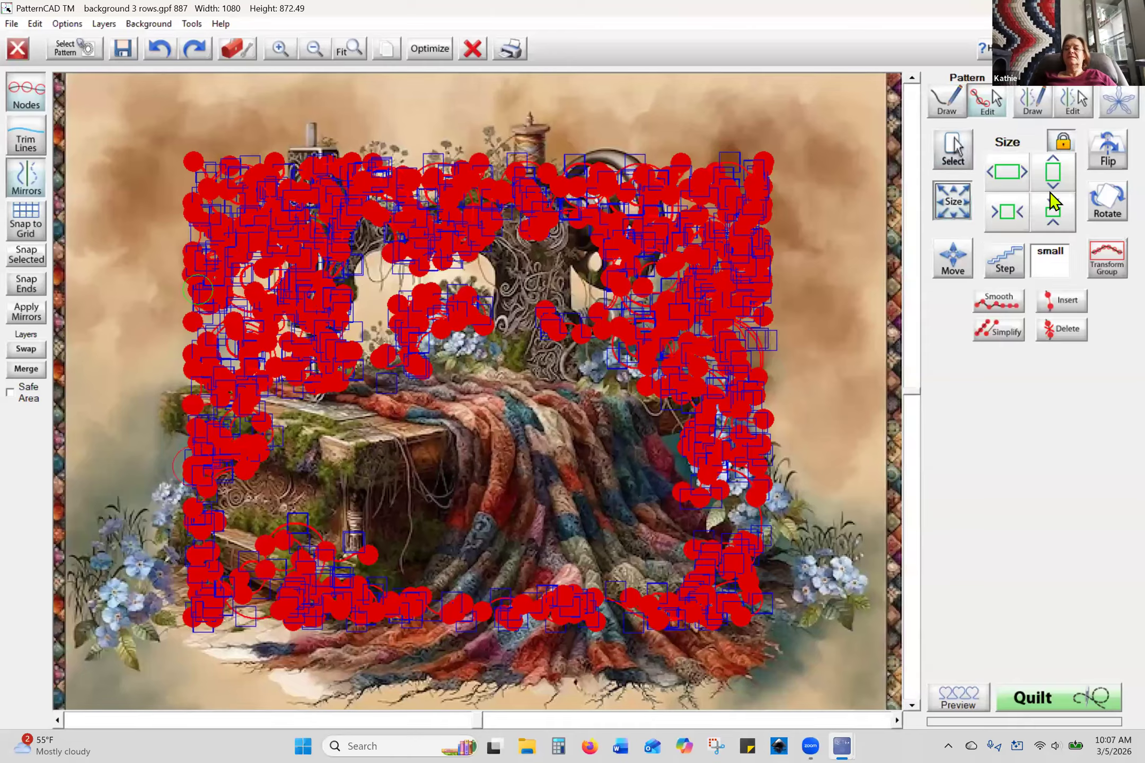
left_click(1053, 180)
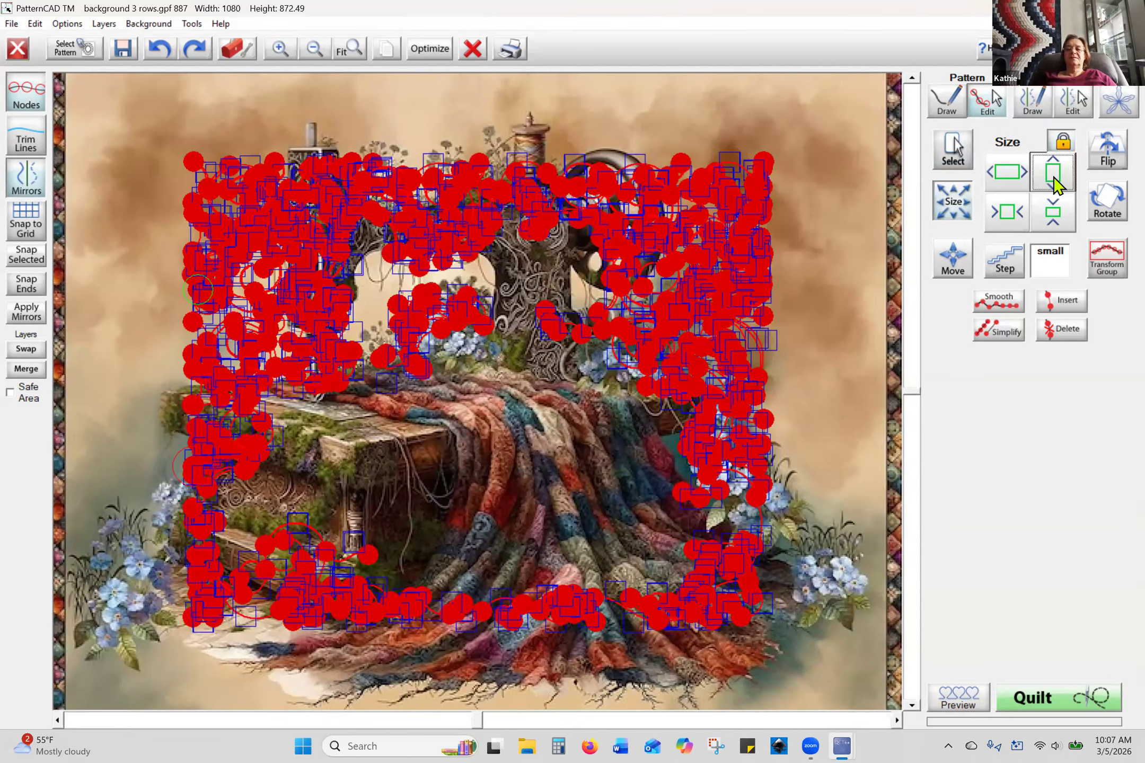
left_click(1054, 180)
left_click(1054, 180)
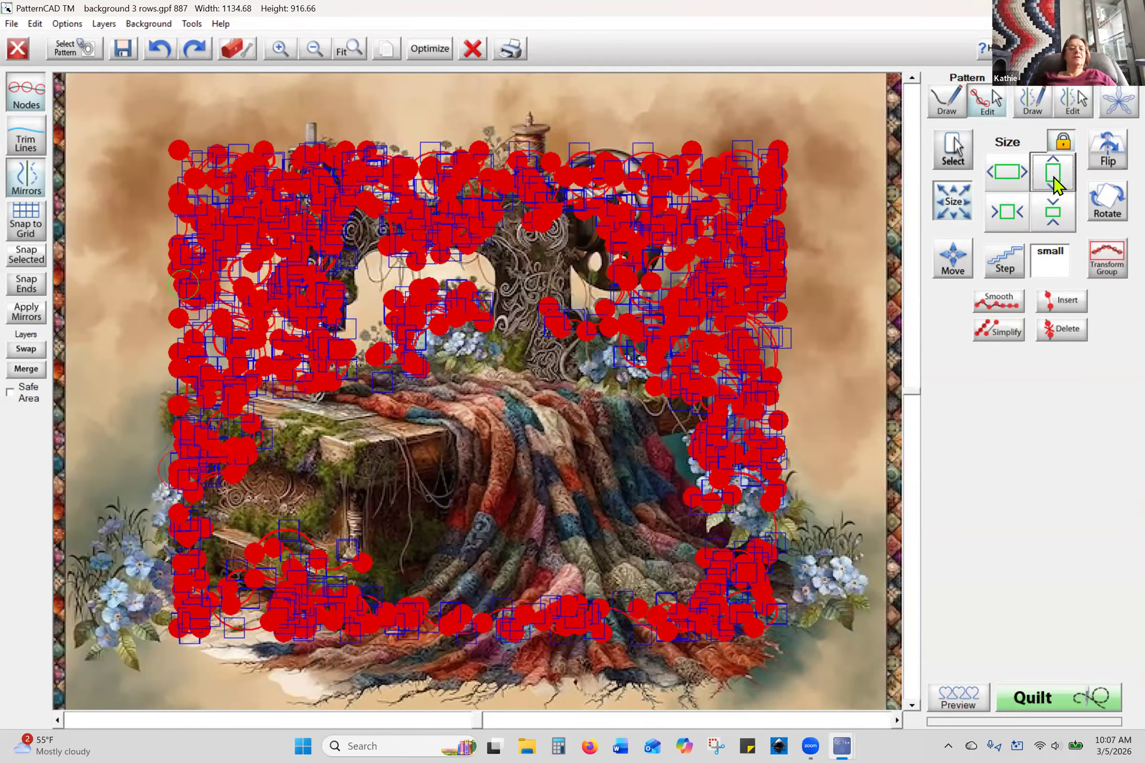
left_click(35, 98)
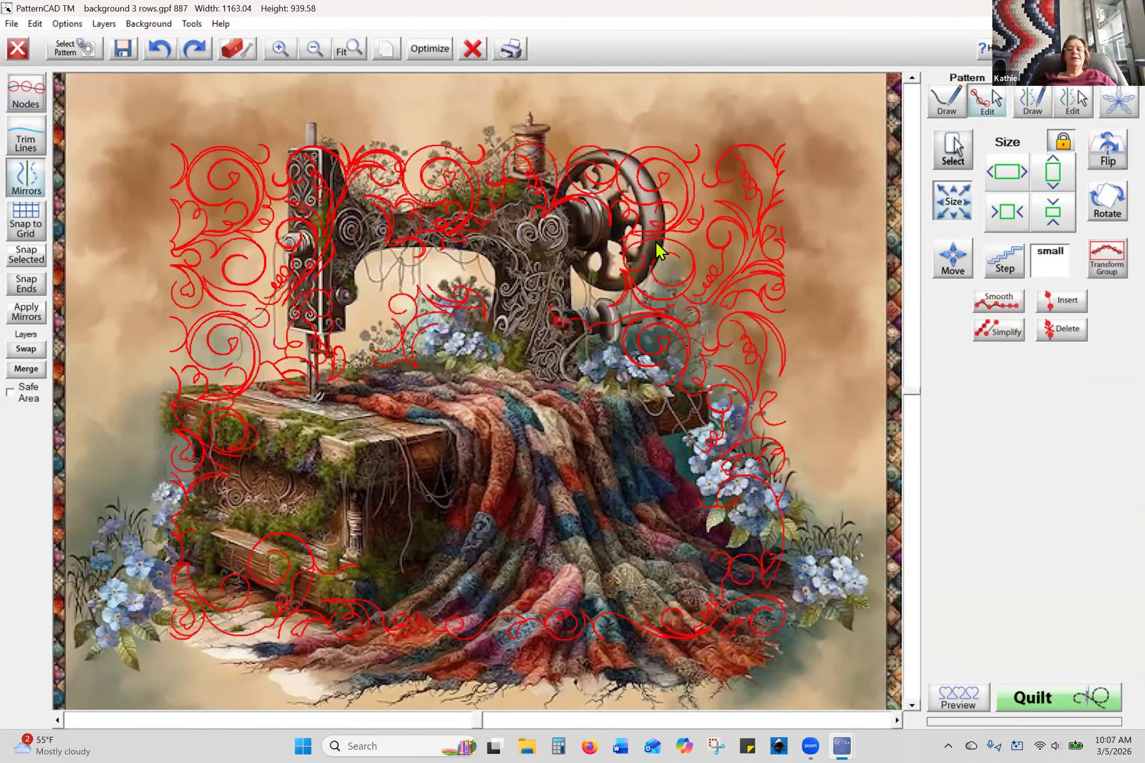
- Enlarge the pattern proportionally in small steps to about 1489 wide by 1203 high
left_click(1054, 181)
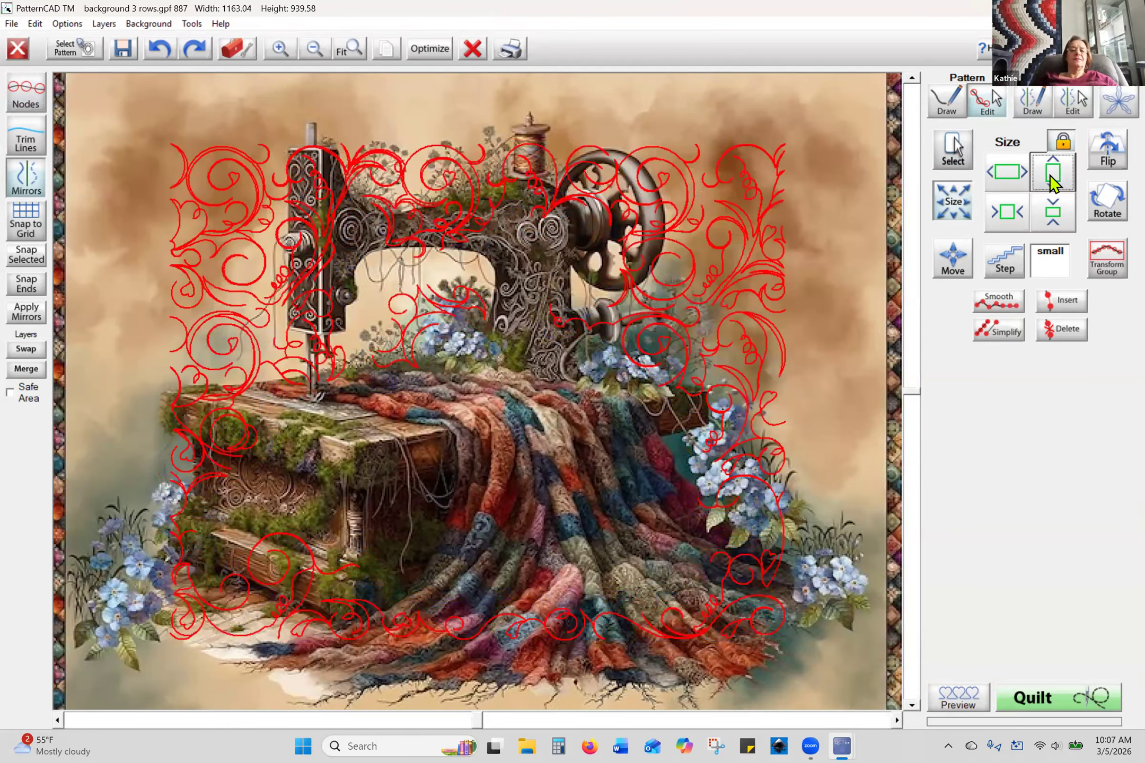
left_click(1054, 181)
left_click(1054, 181)
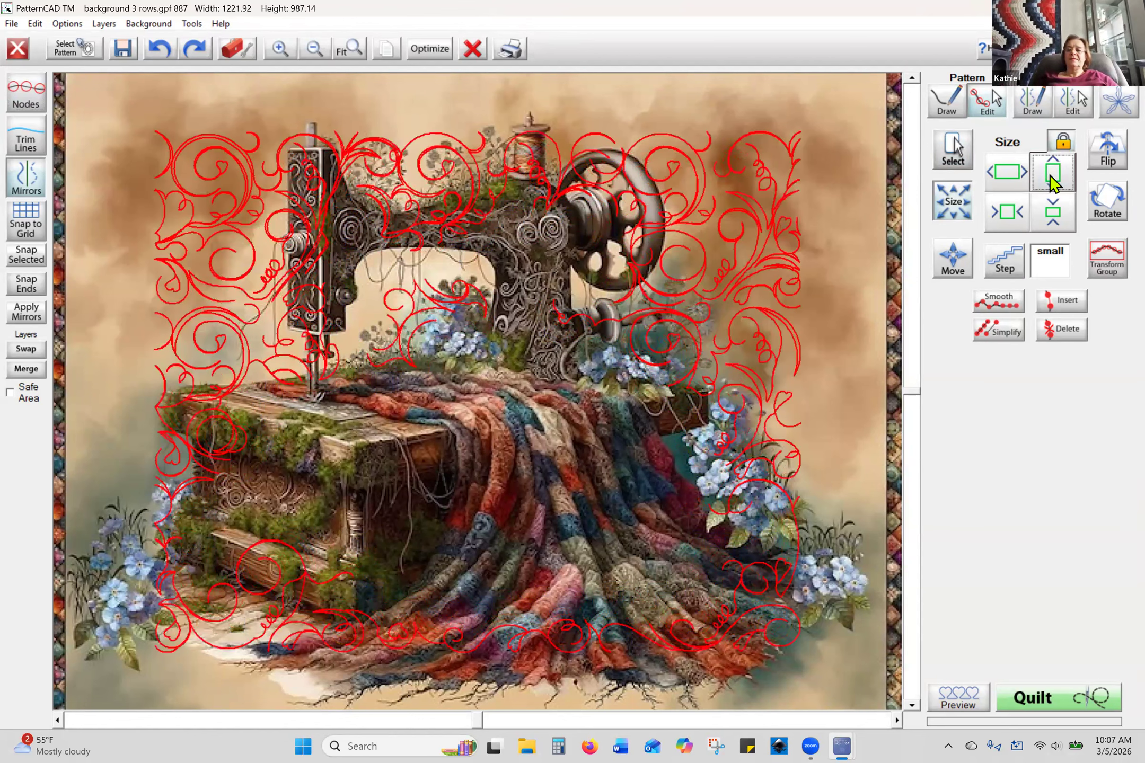
left_click(1054, 181)
left_click(1054, 181)
left_click(1054, 181)
left_click(1054, 181)
left_click(1054, 181)
left_click(1054, 181)
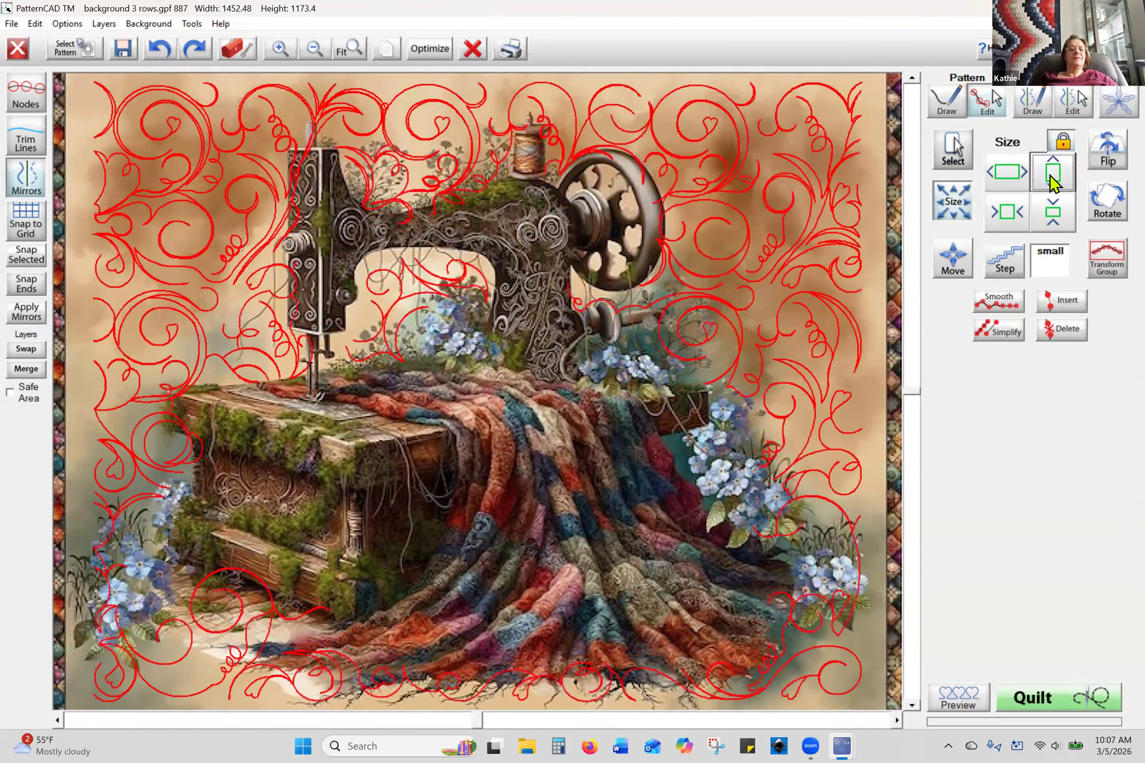
left_click(1054, 181)
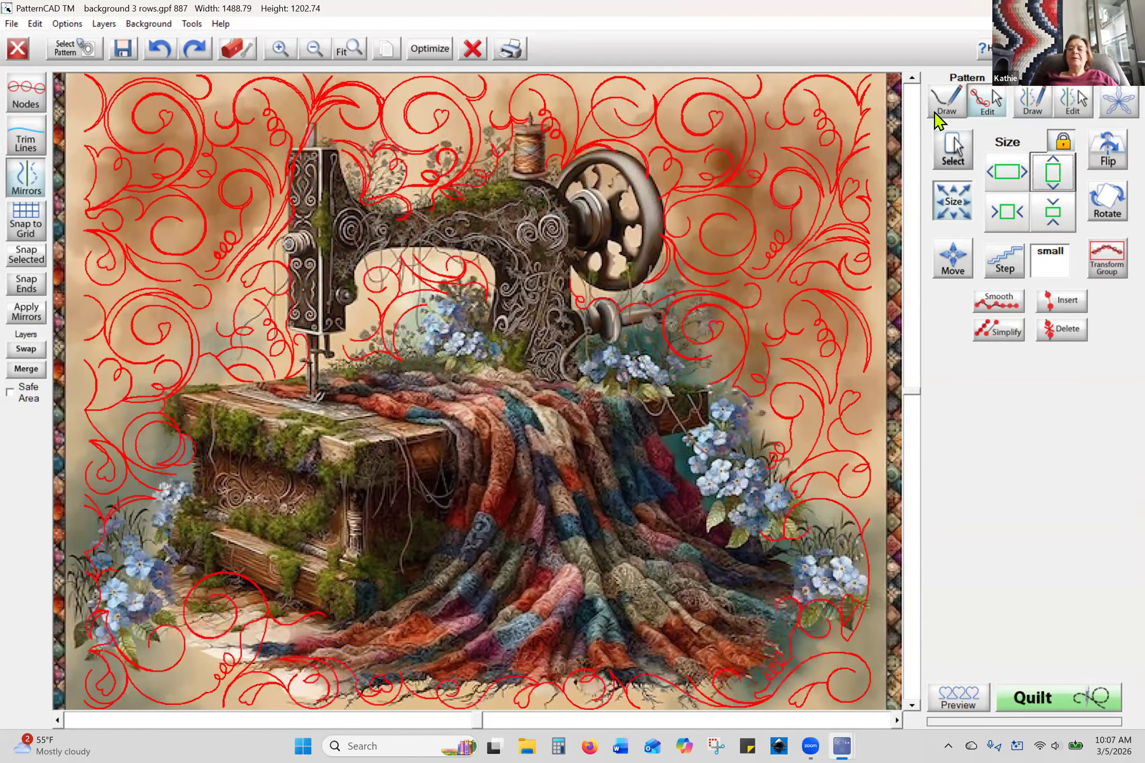
- Enlarge the pattern proportionally to about 1526 wide by 1233 high, closer to the inner edge of the picture's border
left_click(911, 78)
left_click(912, 78)
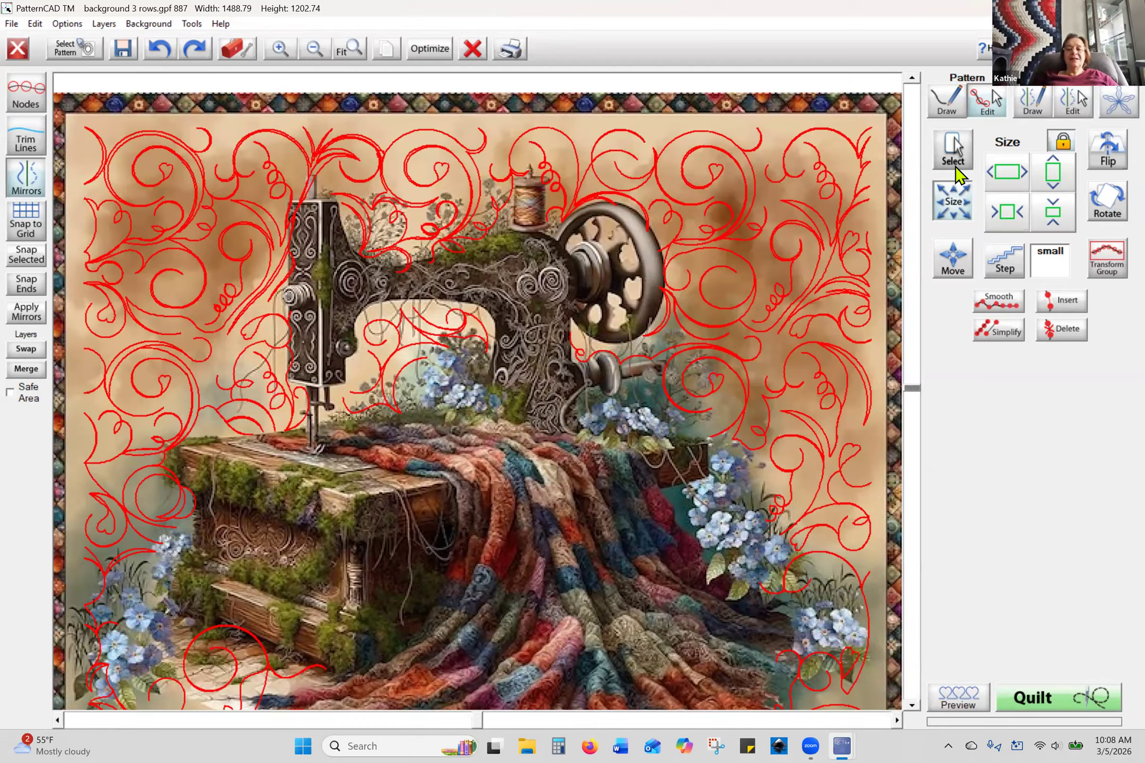
left_click(1056, 181)
left_click(1056, 185)
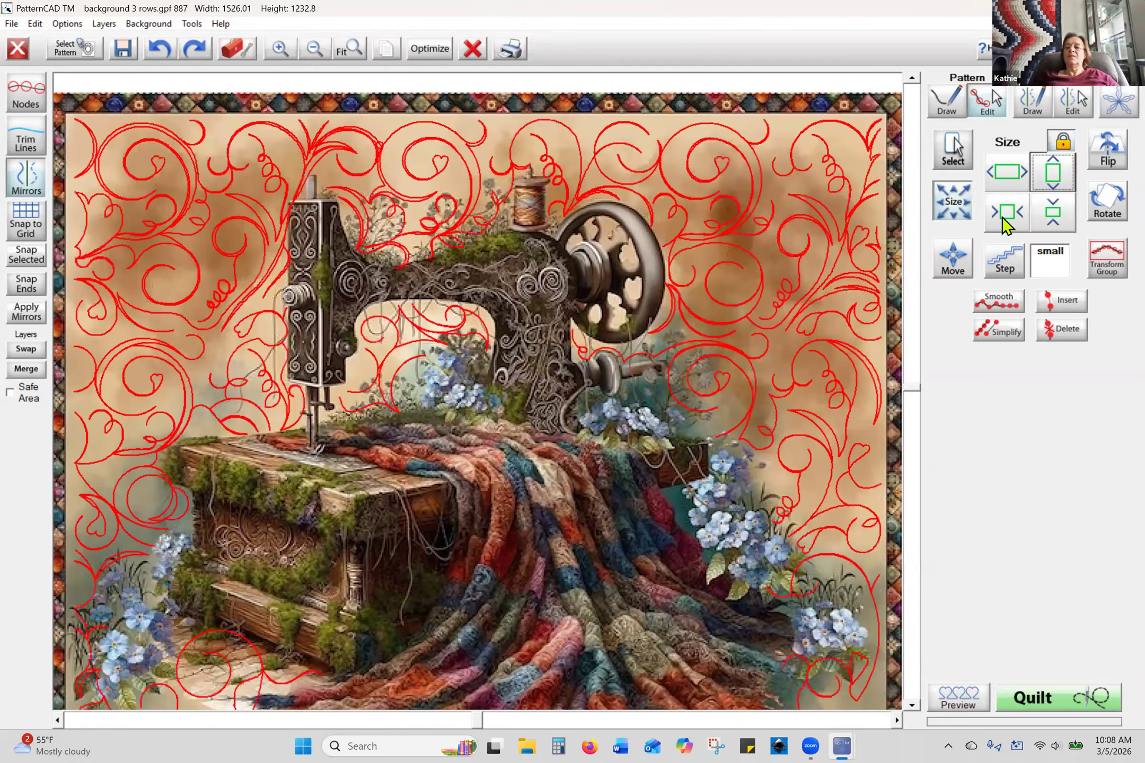
- Enlarge the pattern proportionally in tiny steps to about 1549 wide by 1251 high, out to the inner edge of the picture's border
left_click(1008, 251)
left_click(1008, 251)
left_click(1008, 252)
left_click(1008, 251)
left_click(1051, 181)
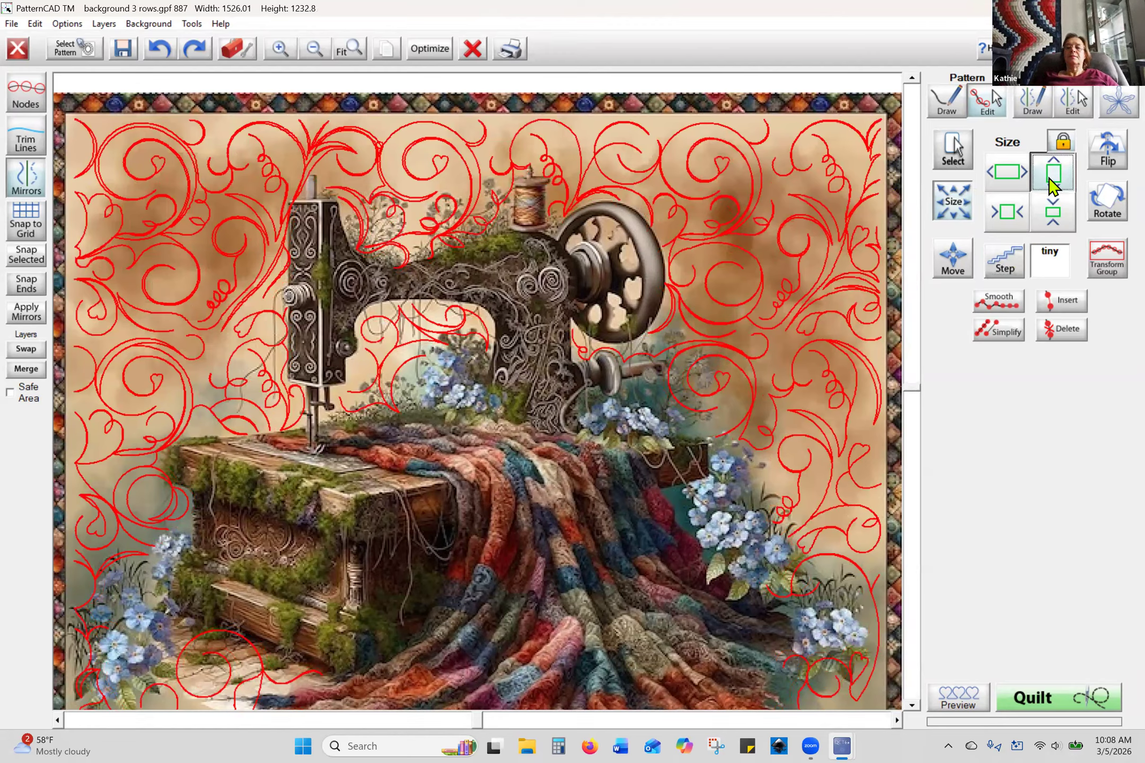
left_click(1051, 186)
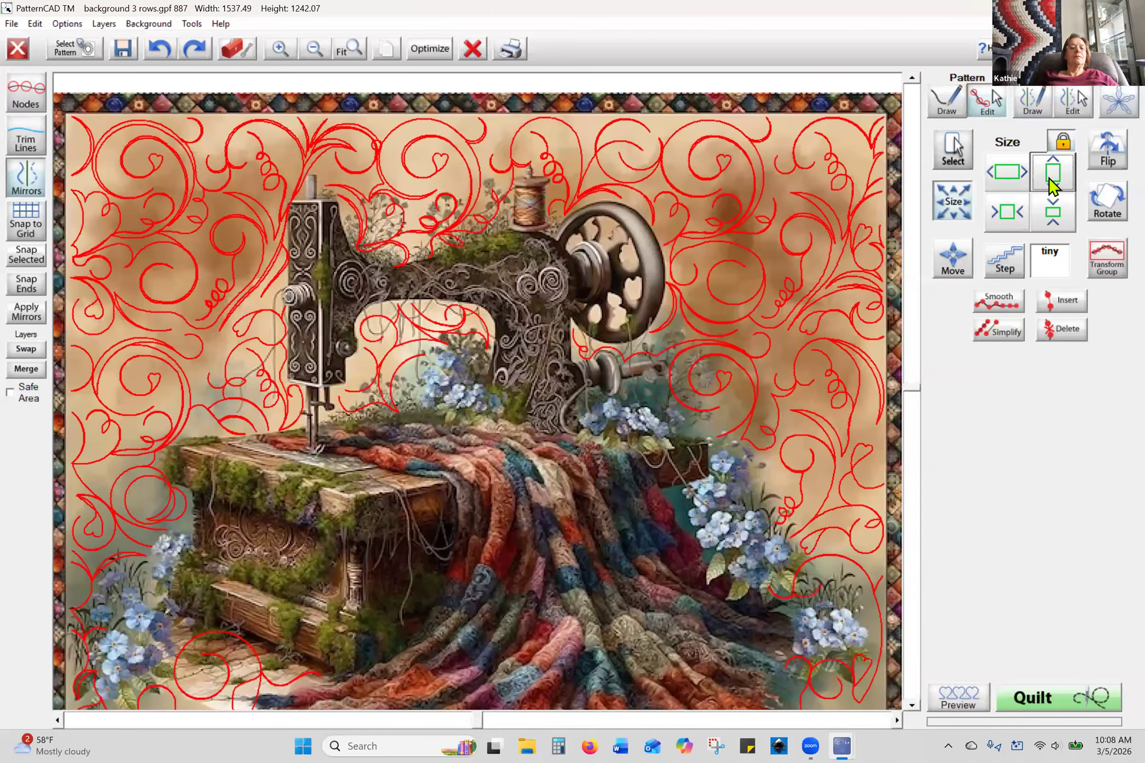
left_click(1052, 186)
left_click(1052, 185)
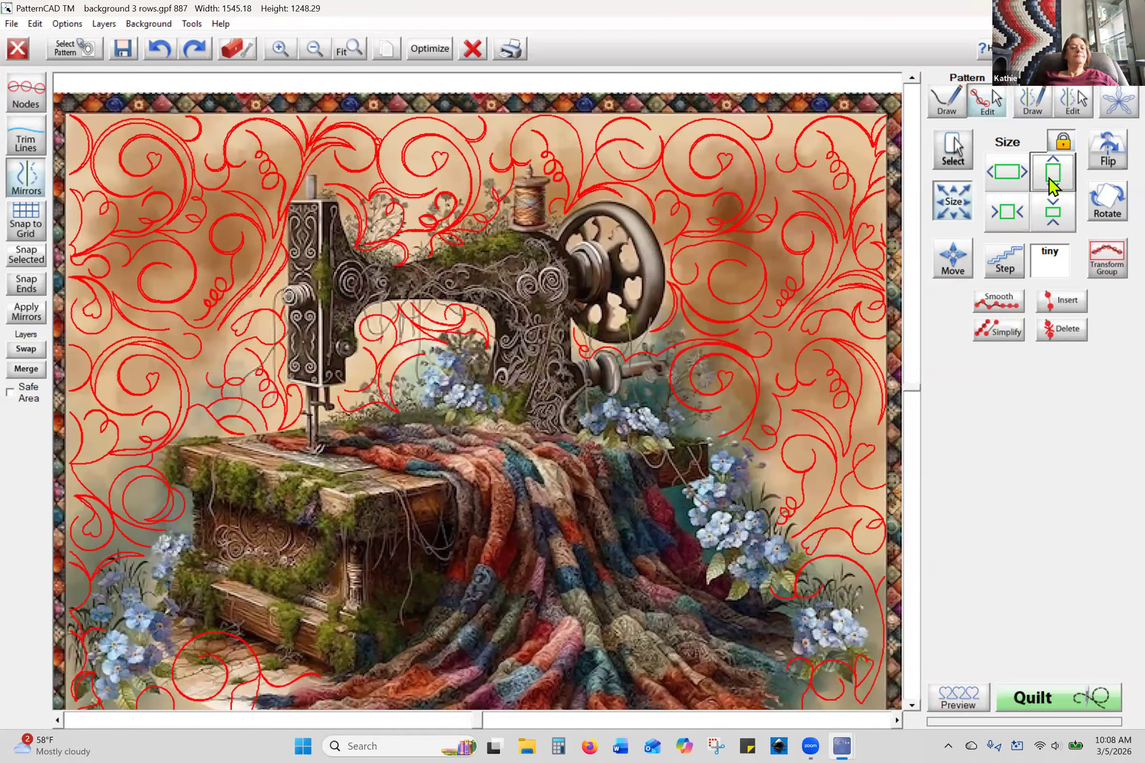
left_click(1051, 185)
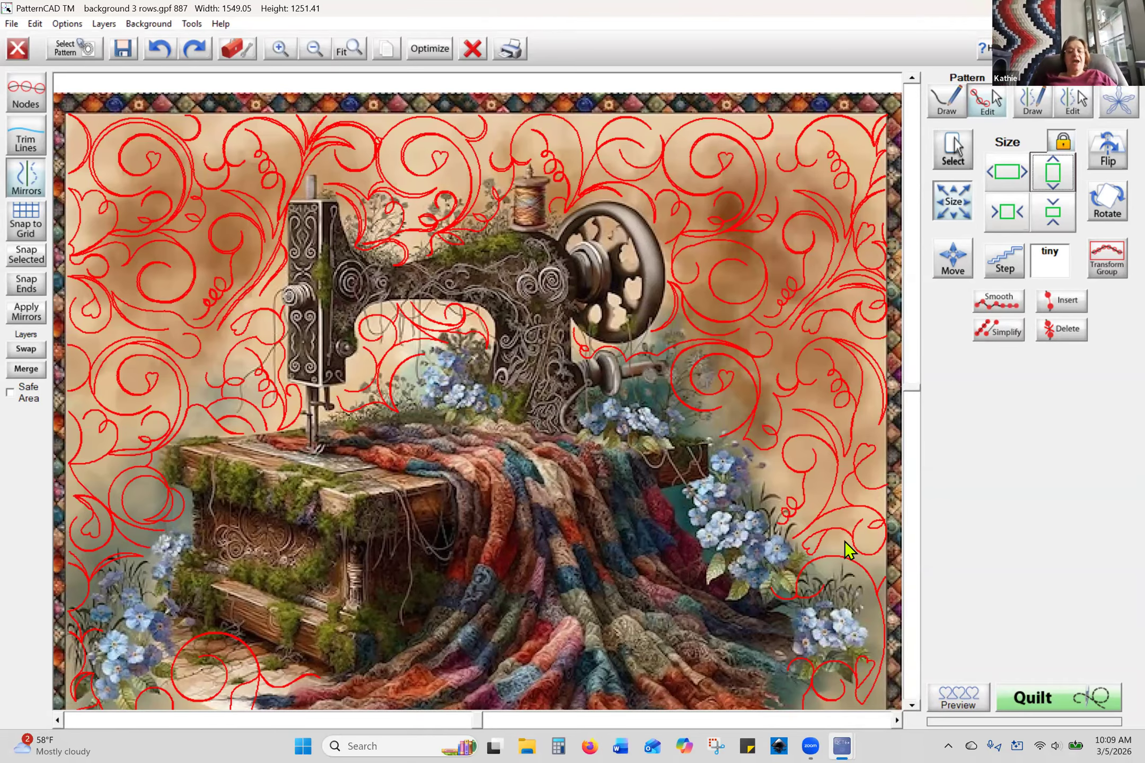
left_click(912, 705)
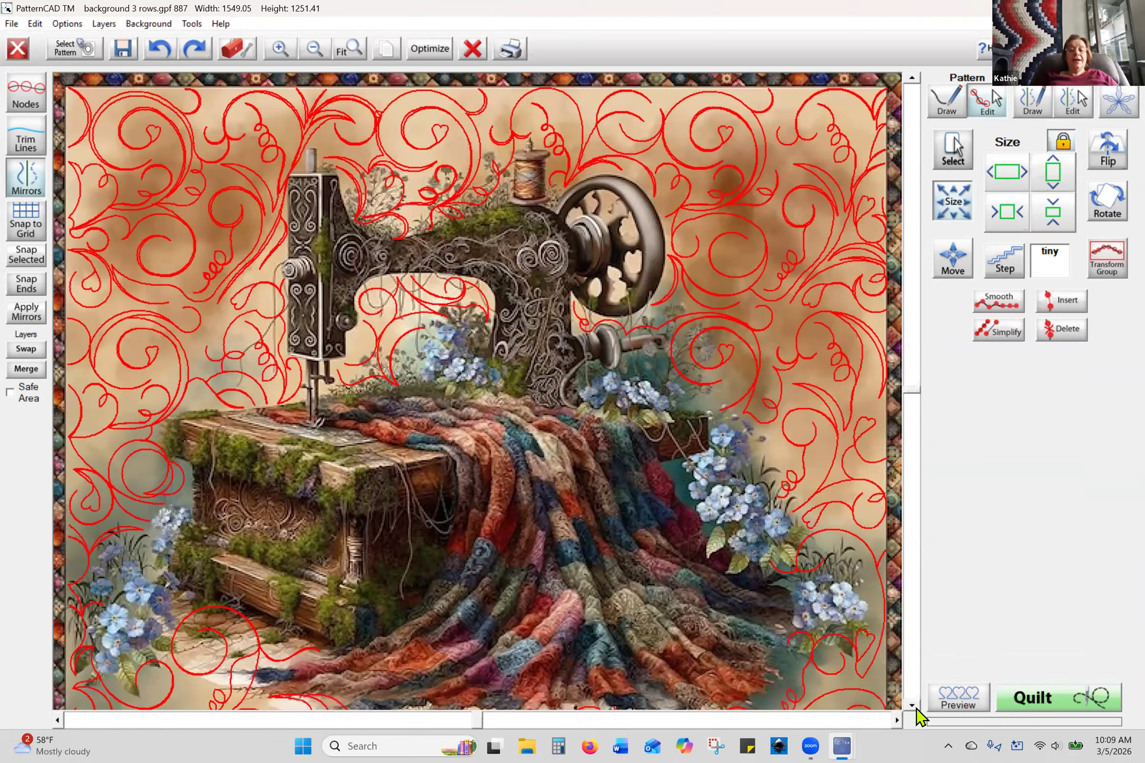
left_click(911, 706)
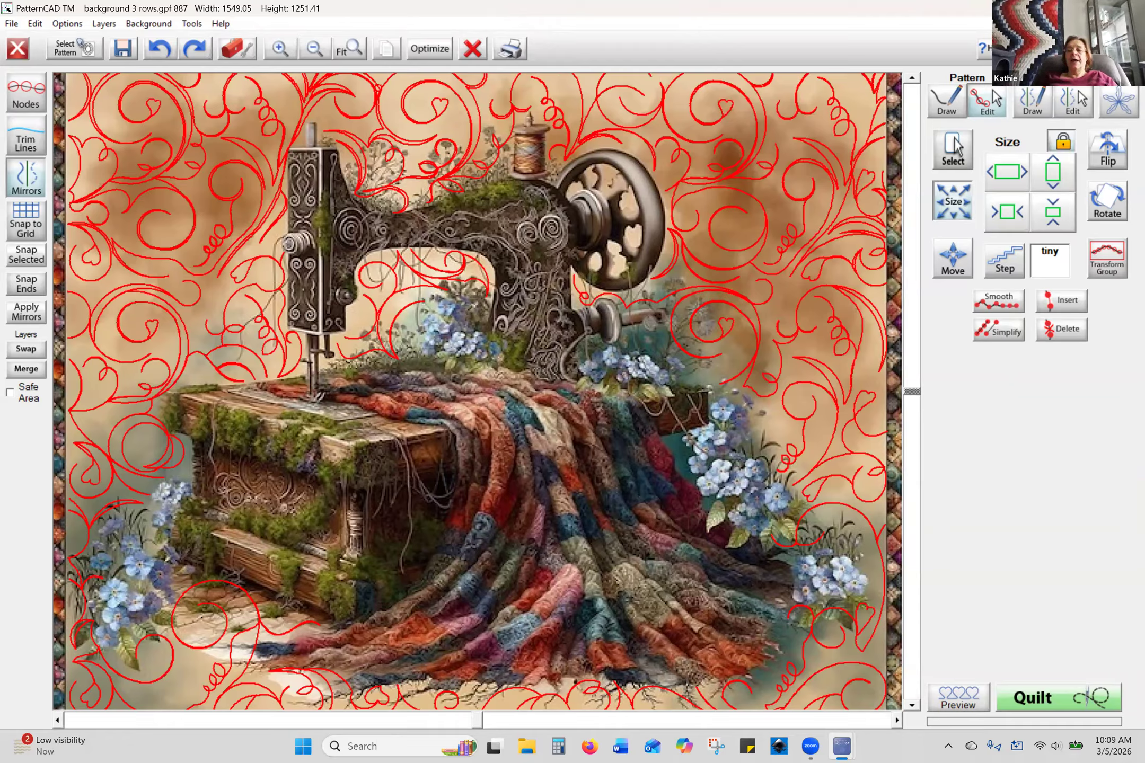
- Close the pattern design without saving and load "background row 1.gpf" from the JUDI folder in Select & Sew
left_click(1127, 8)
left_click(580, 406)
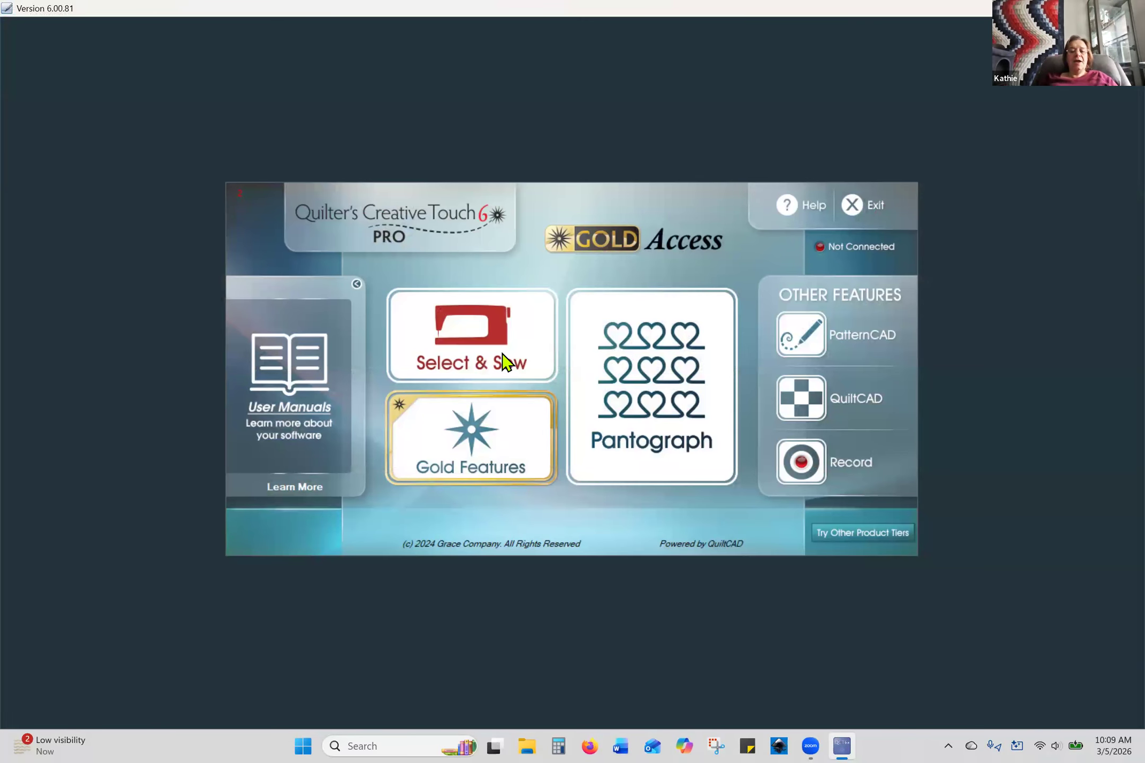
left_click(502, 355)
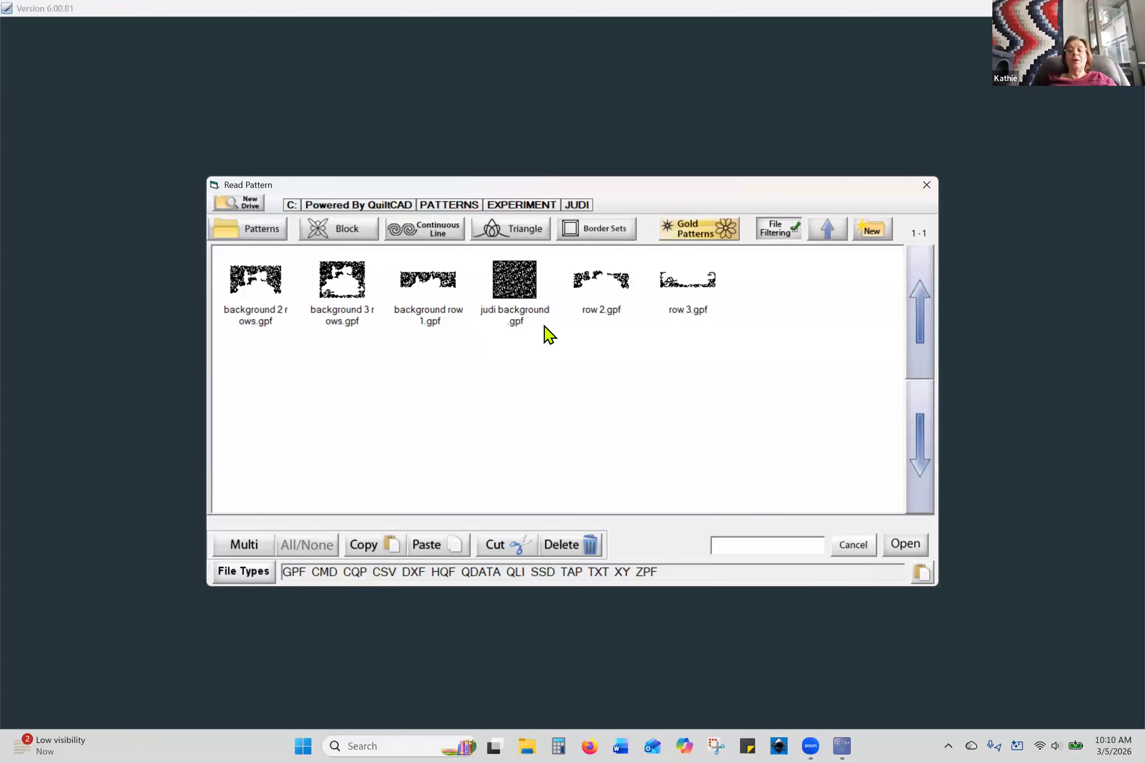
left_click(433, 306)
left_click(896, 541)
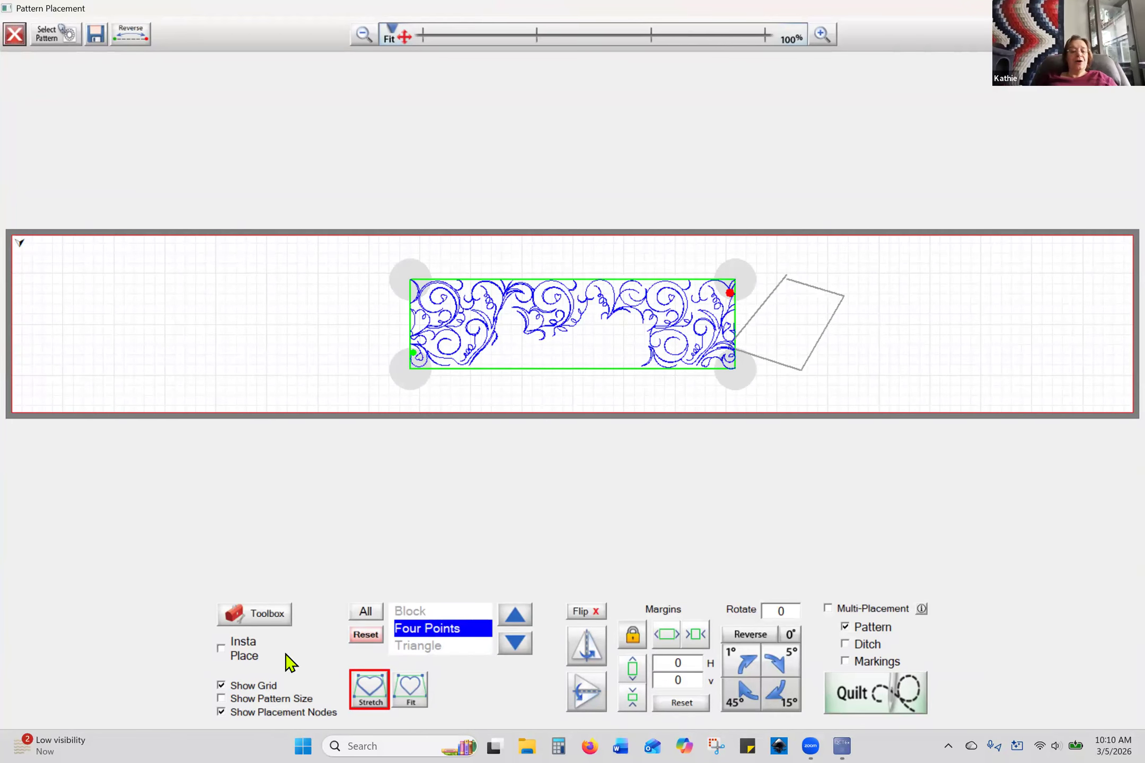
- Remove all points of the existing marking with the Marking Tool and move the pattern to the upper-left corner of the quilting area
left_click(266, 614)
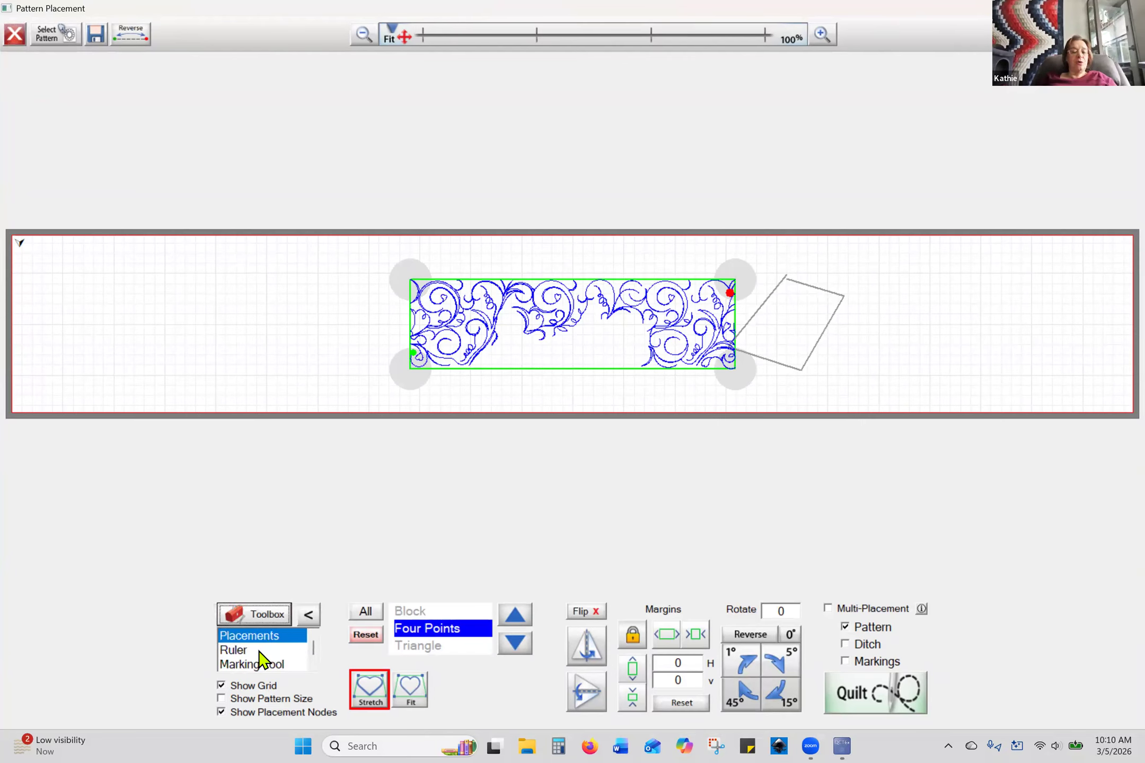
left_click(259, 666)
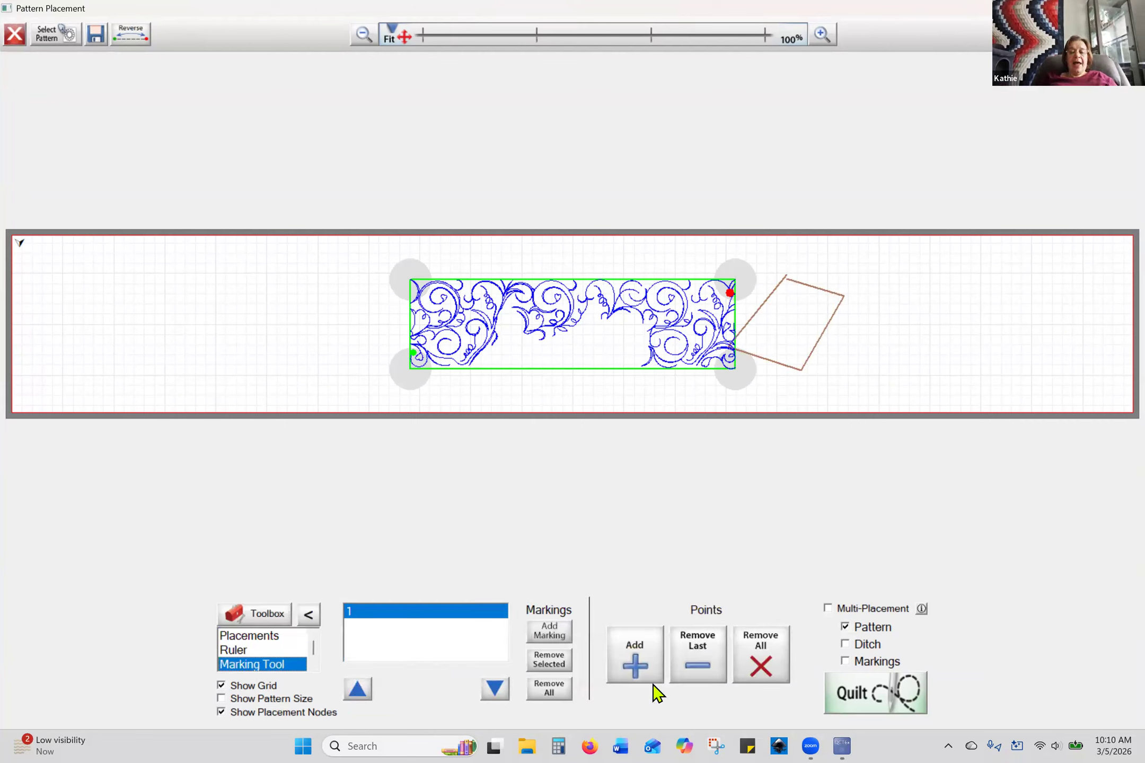
left_click(754, 669)
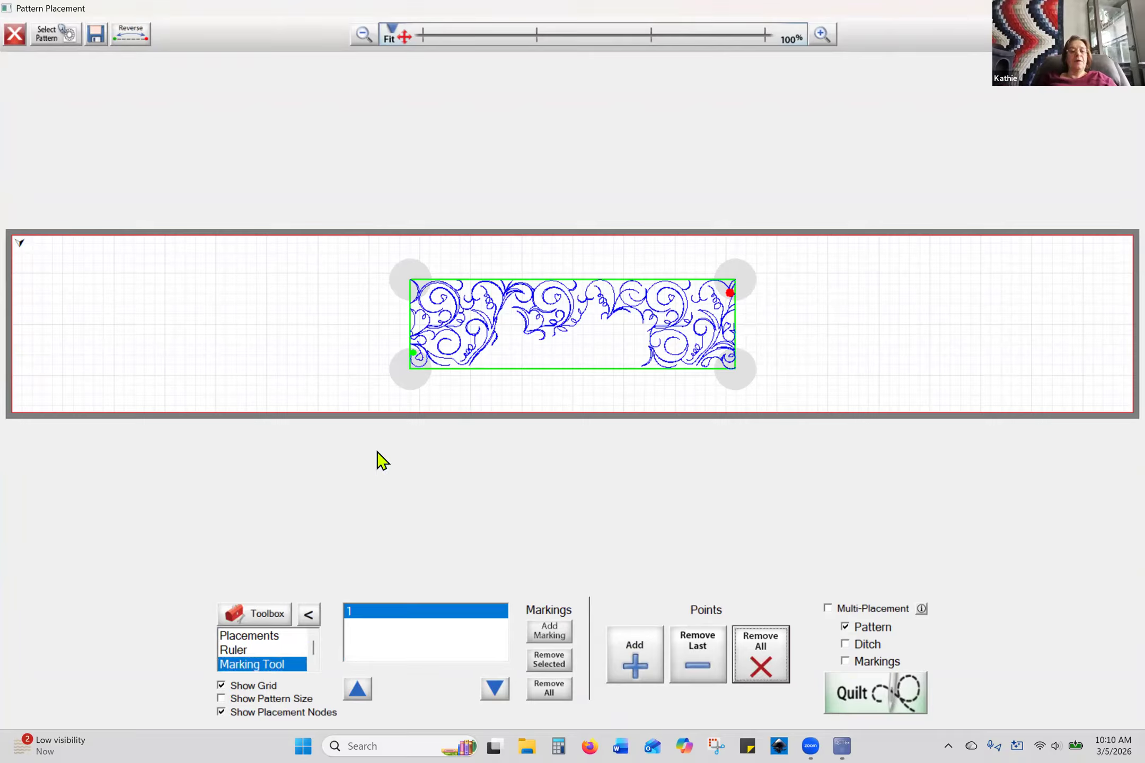
left_click(401, 282)
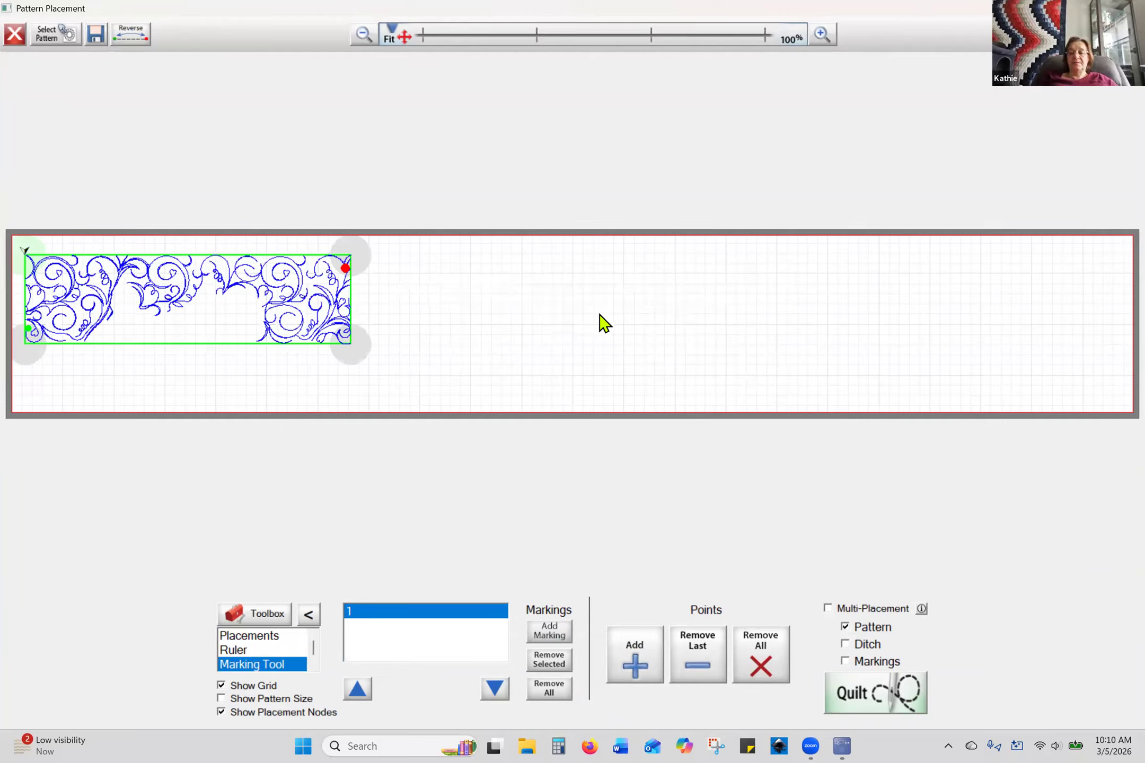
left_click(639, 672)
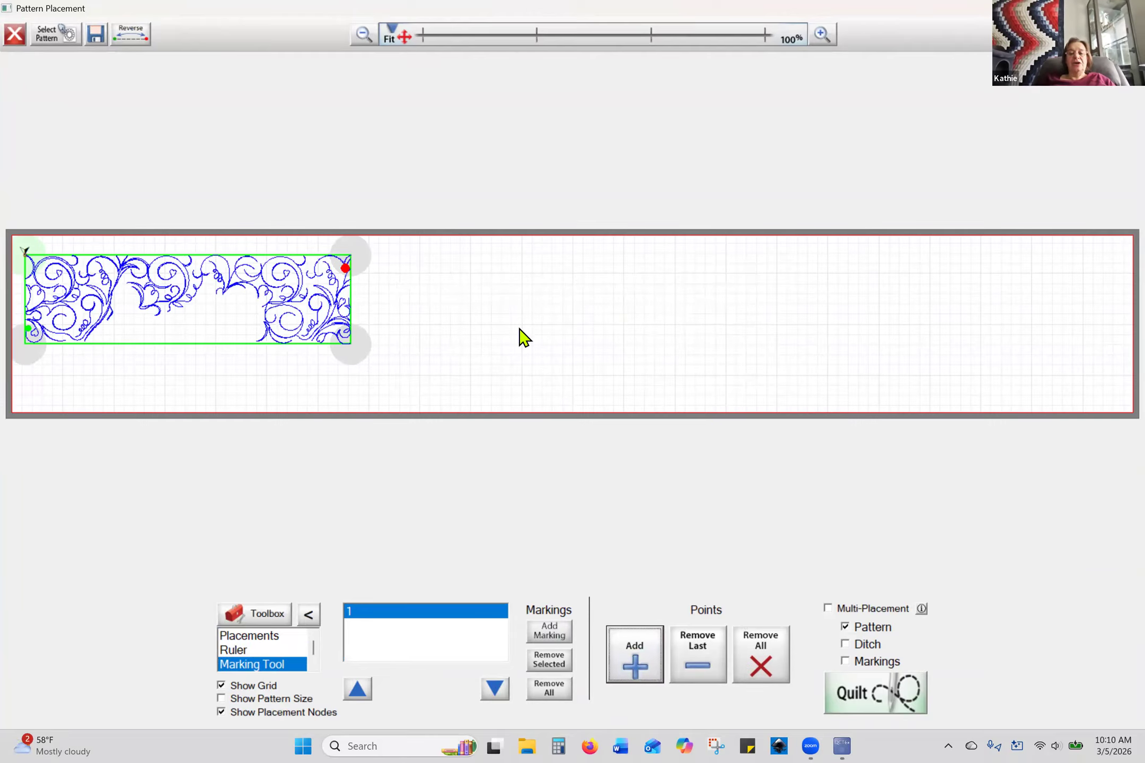
left_click(637, 670)
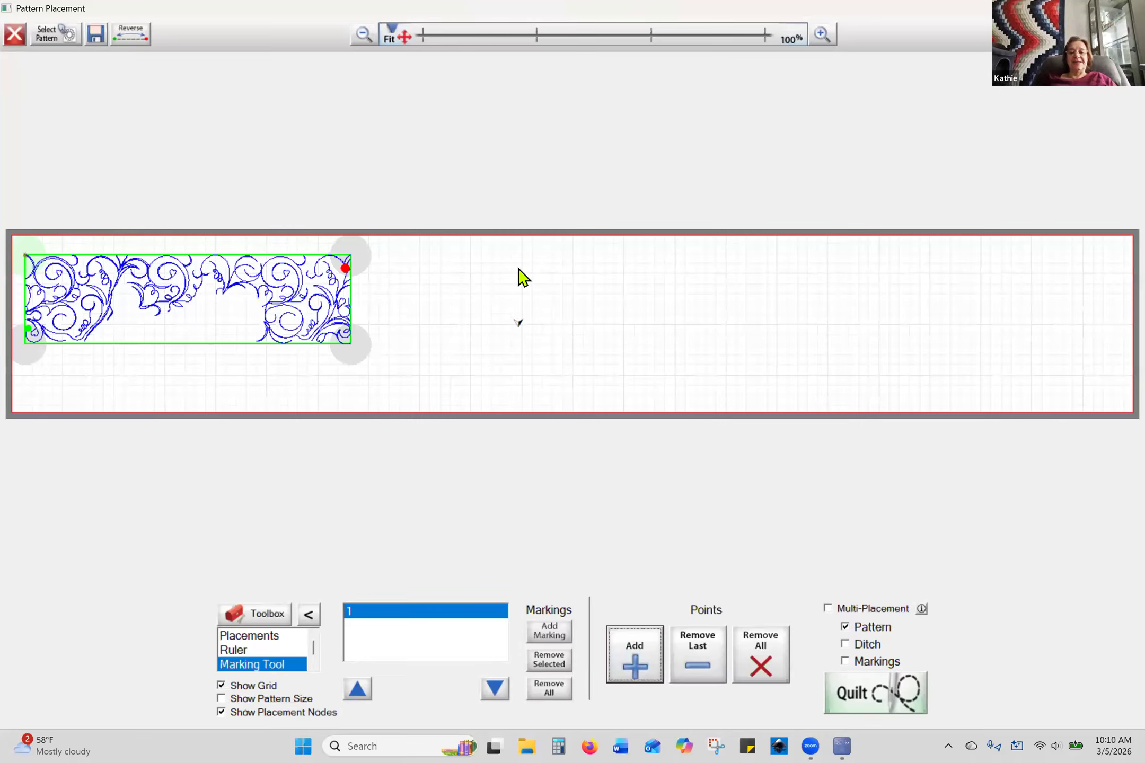
left_click(770, 663)
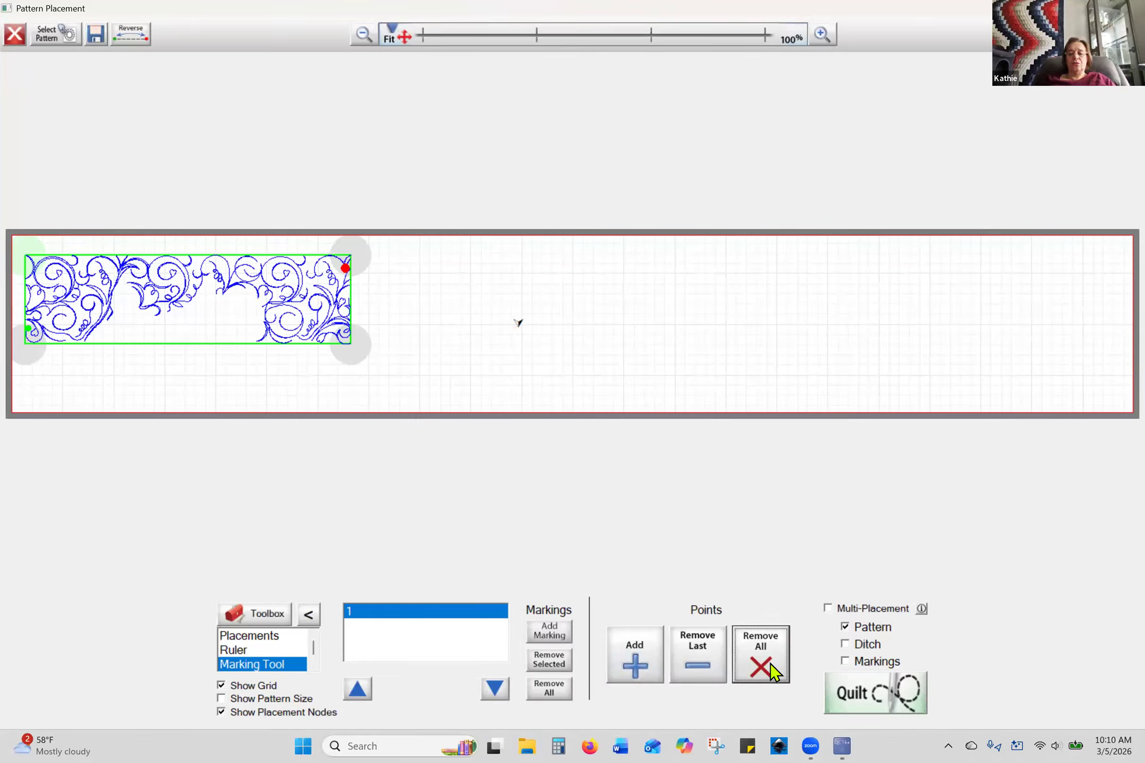
- Mark a three-sided outline, open at the bottom, near the middle of the quilting area by adding four points to marking 1
left_click(630, 660)
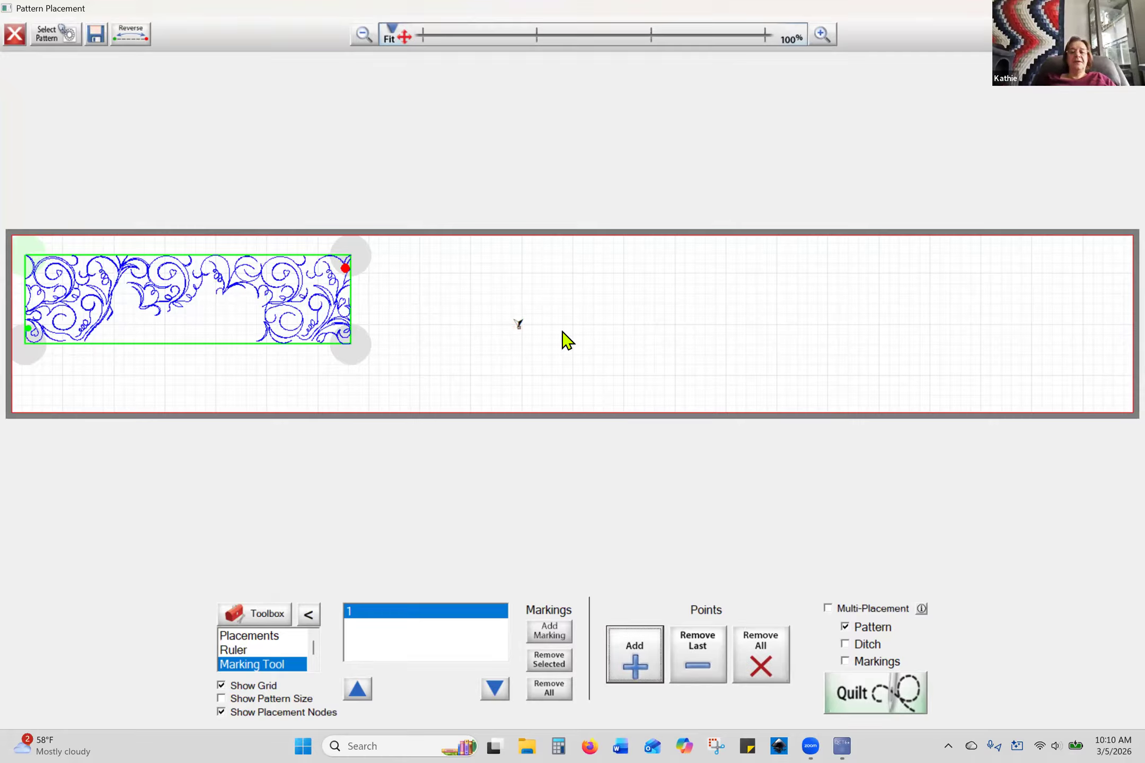
left_click(523, 289)
left_click(636, 662)
left_click(637, 666)
left_click(656, 327)
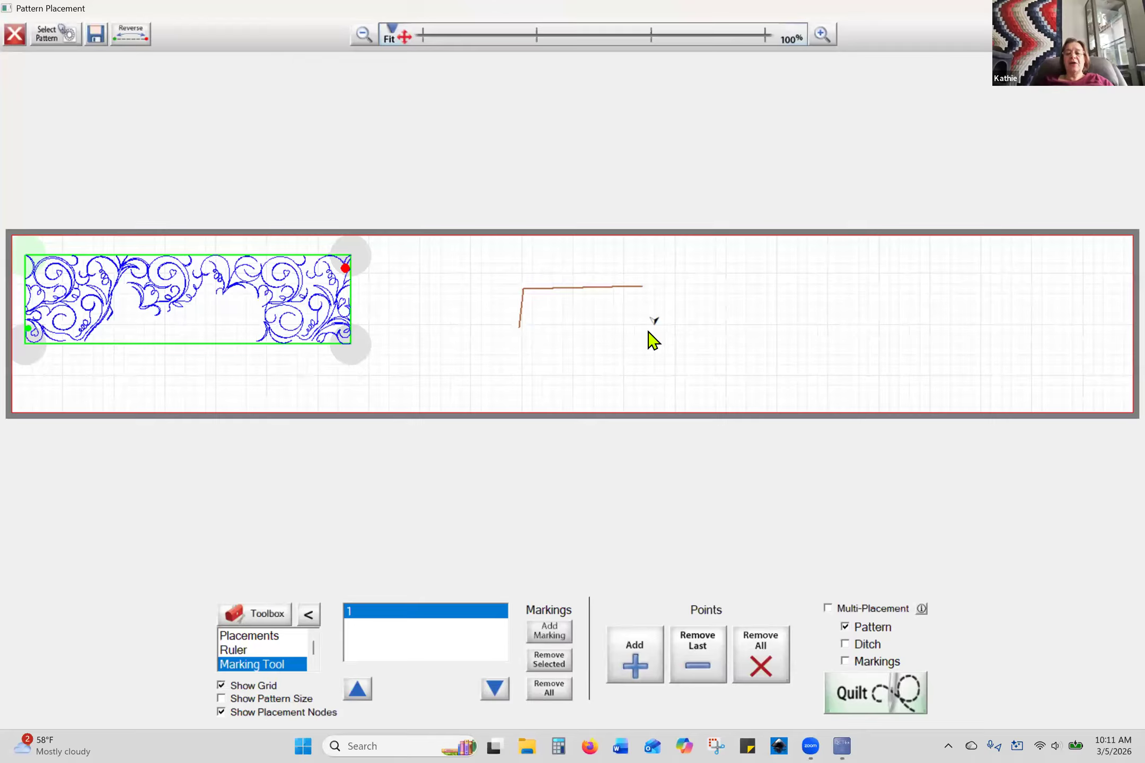
left_click(636, 668)
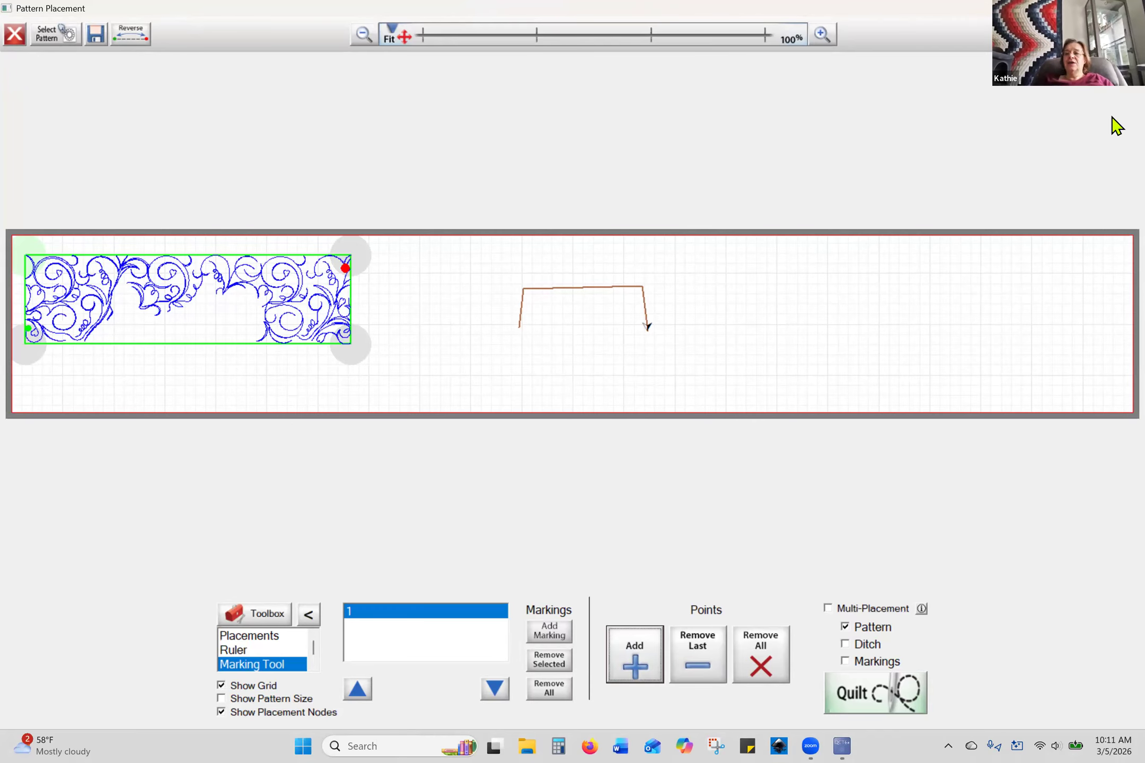
- Leave pattern placement, open PatternCAD, and turn on the safe area around the marked outline
left_click(1131, 8)
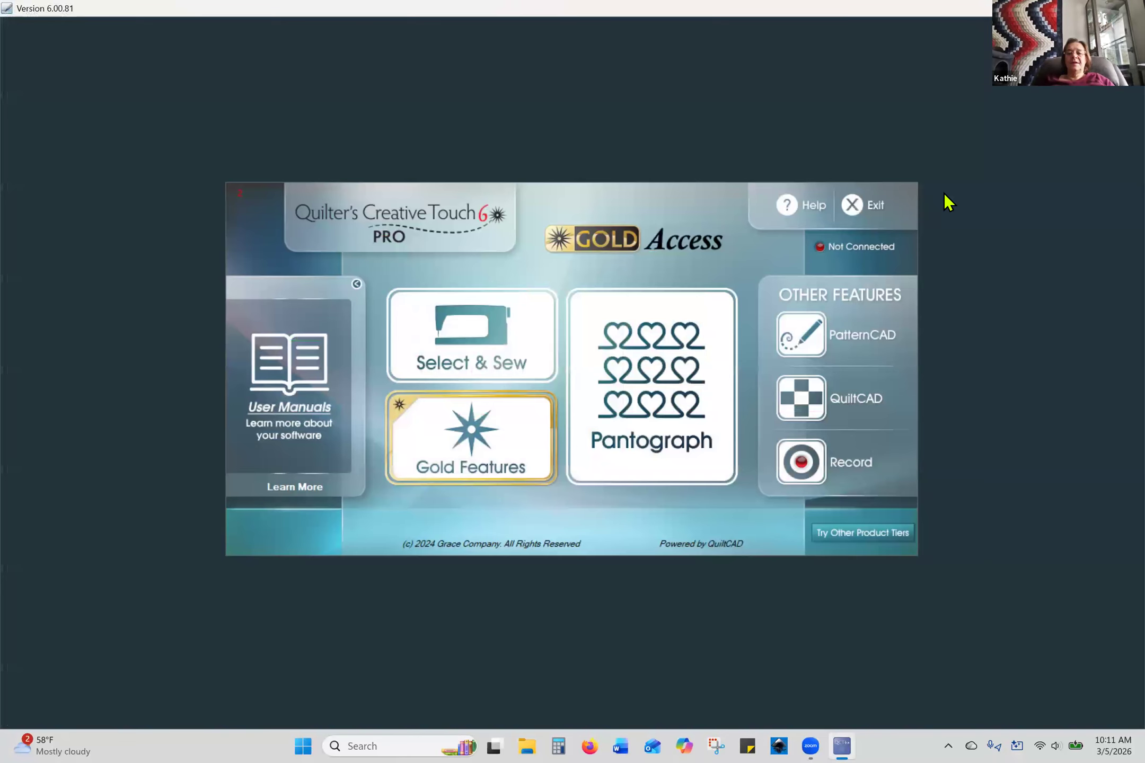
left_click(842, 333)
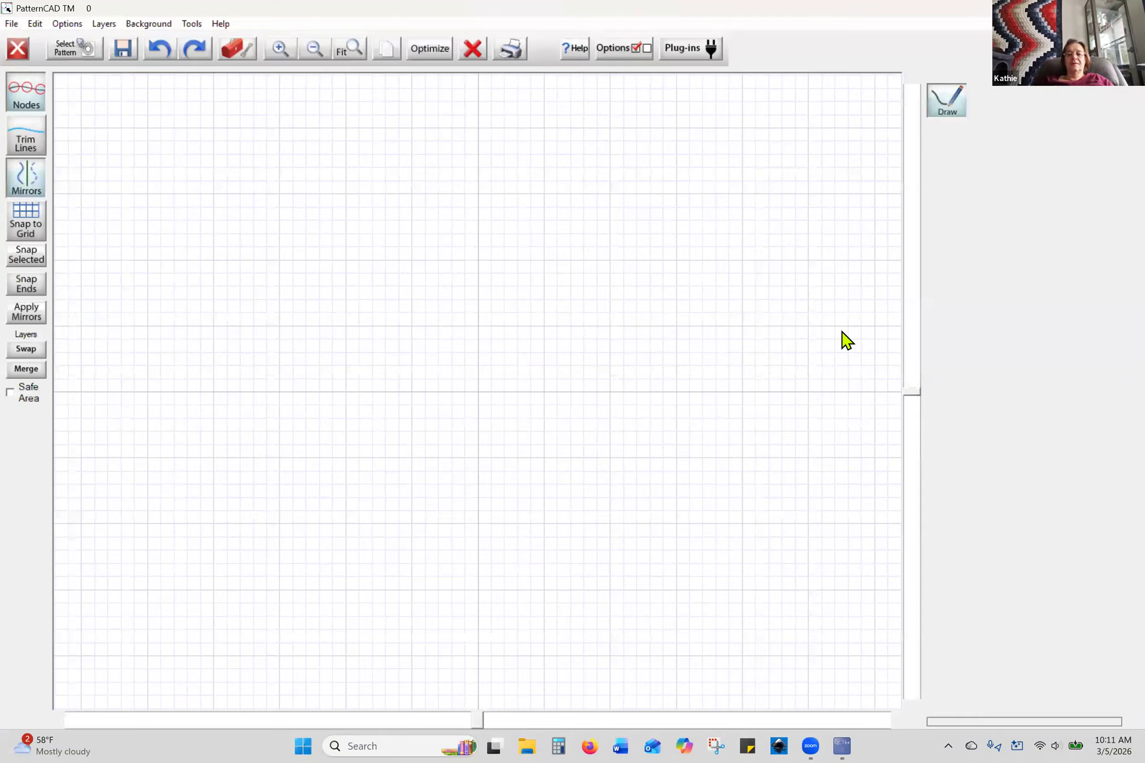
left_click(11, 392)
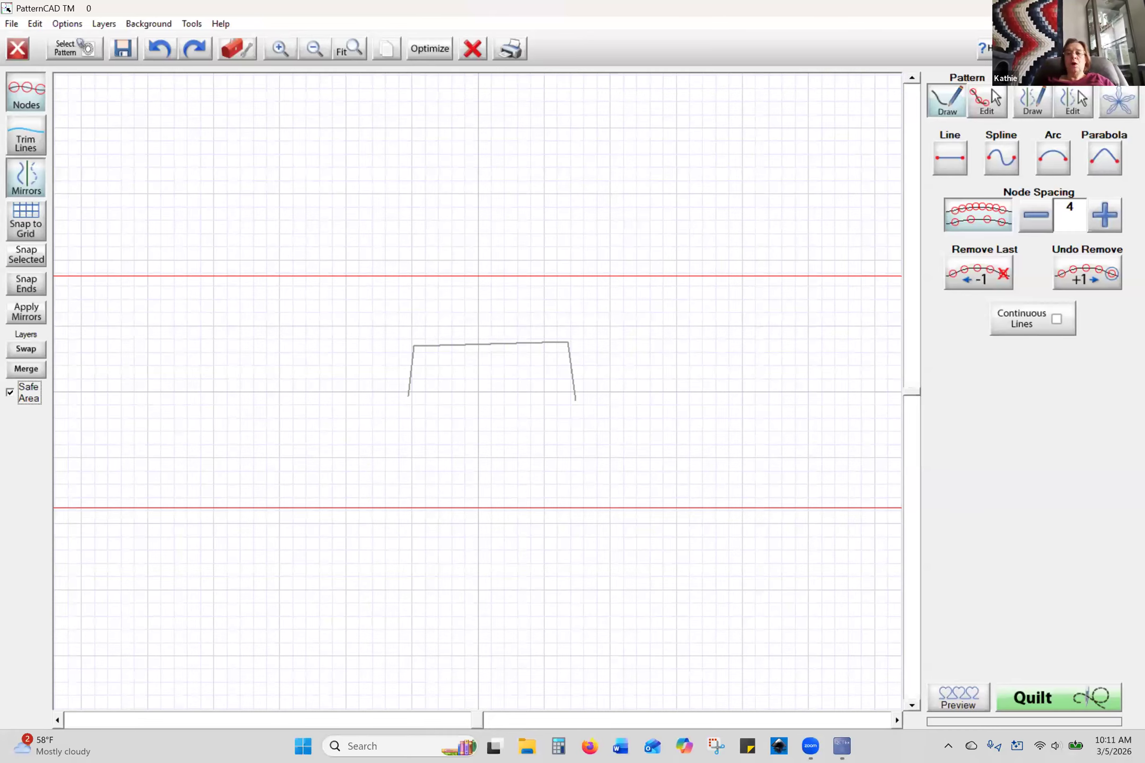
- Close PatternCAD without saving and load "row 3.gpf" from the JUDI folder in Select & Sew
left_click(1129, 9)
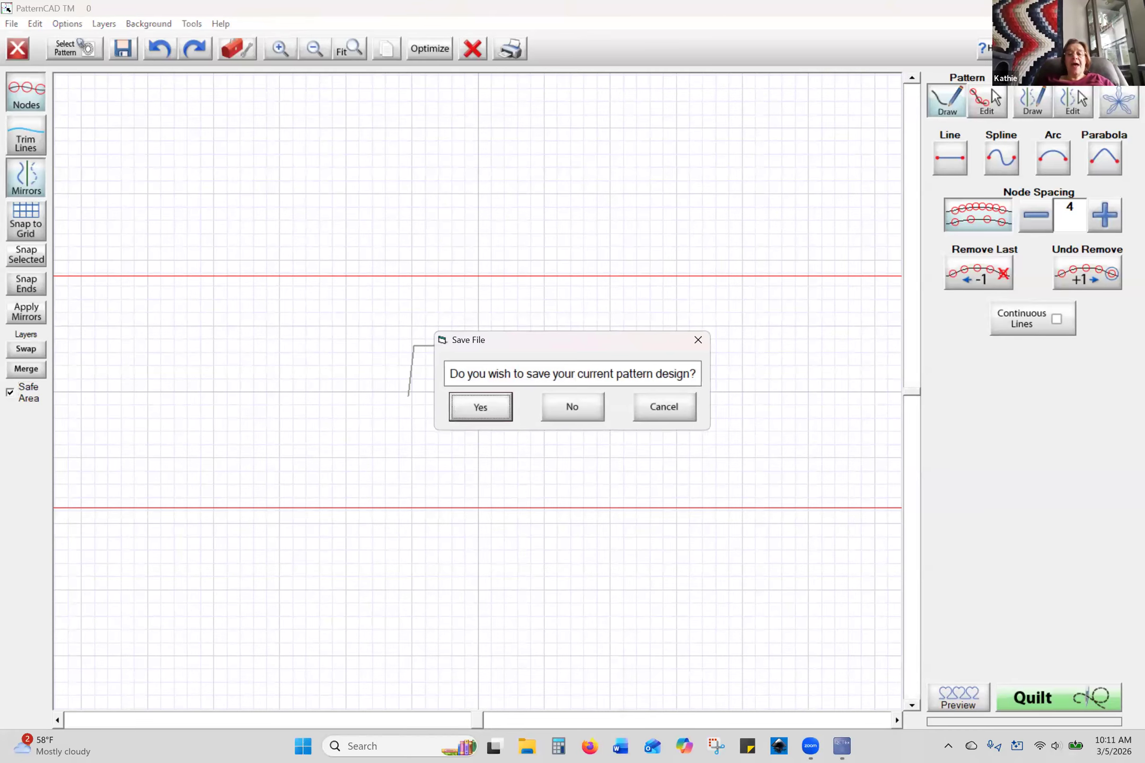
left_click(572, 412)
left_click(507, 361)
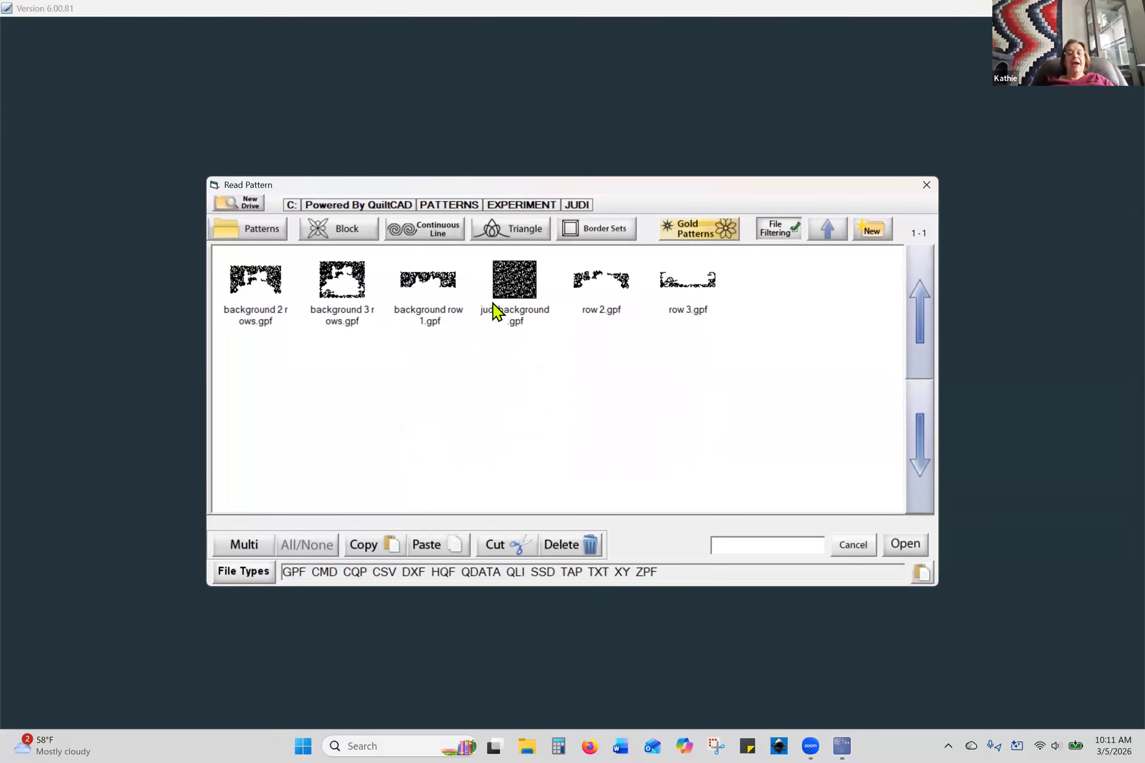
left_click(688, 308)
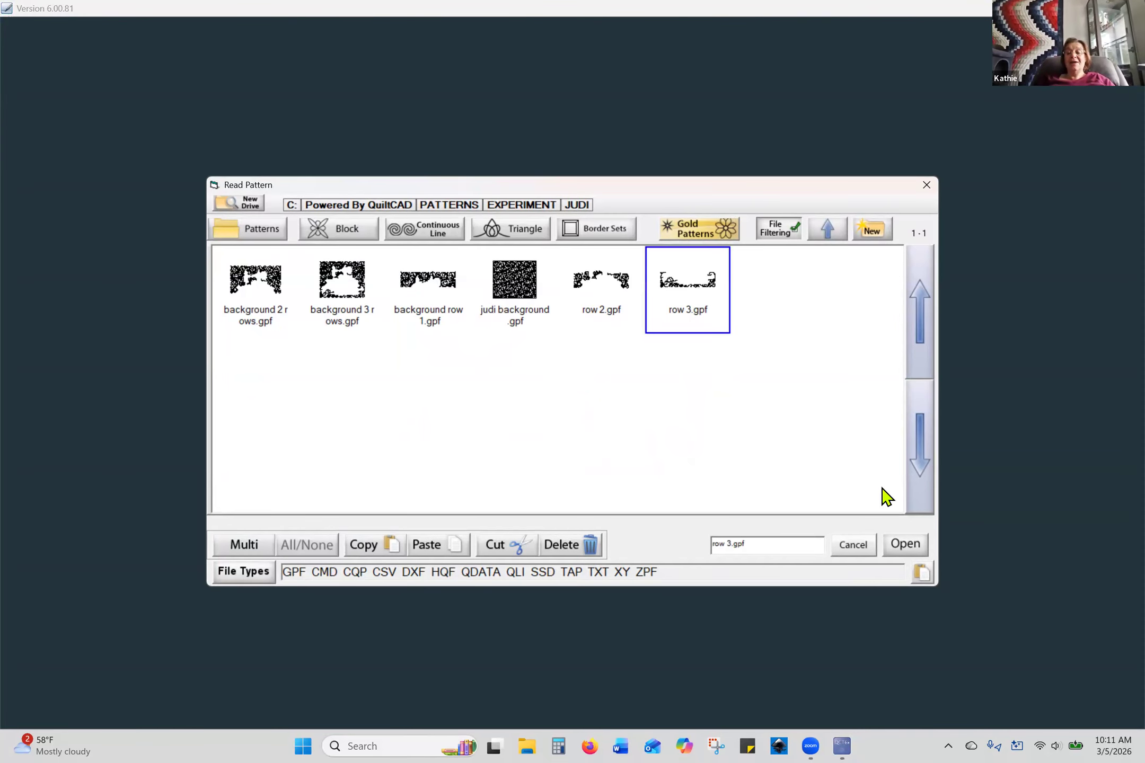
left_click(897, 544)
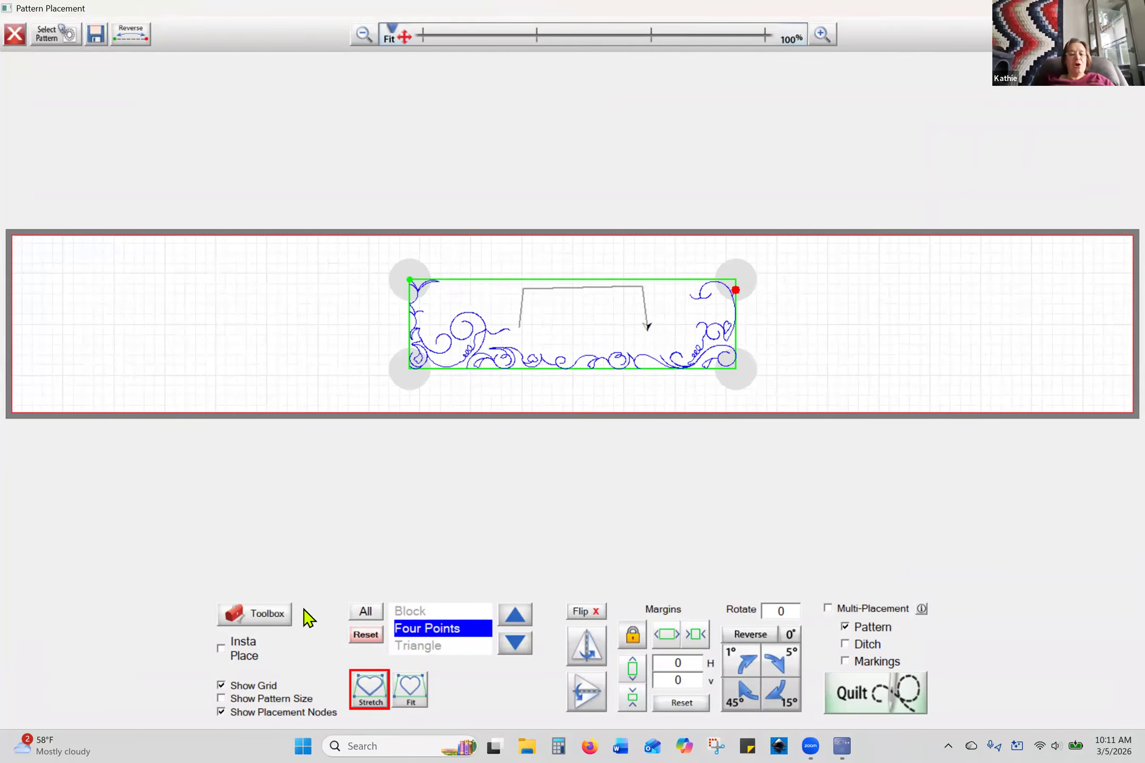
- Activate the Marking Tool and move the row 3 pattern to the left end of the quilting area, clear of the marking
left_click(277, 615)
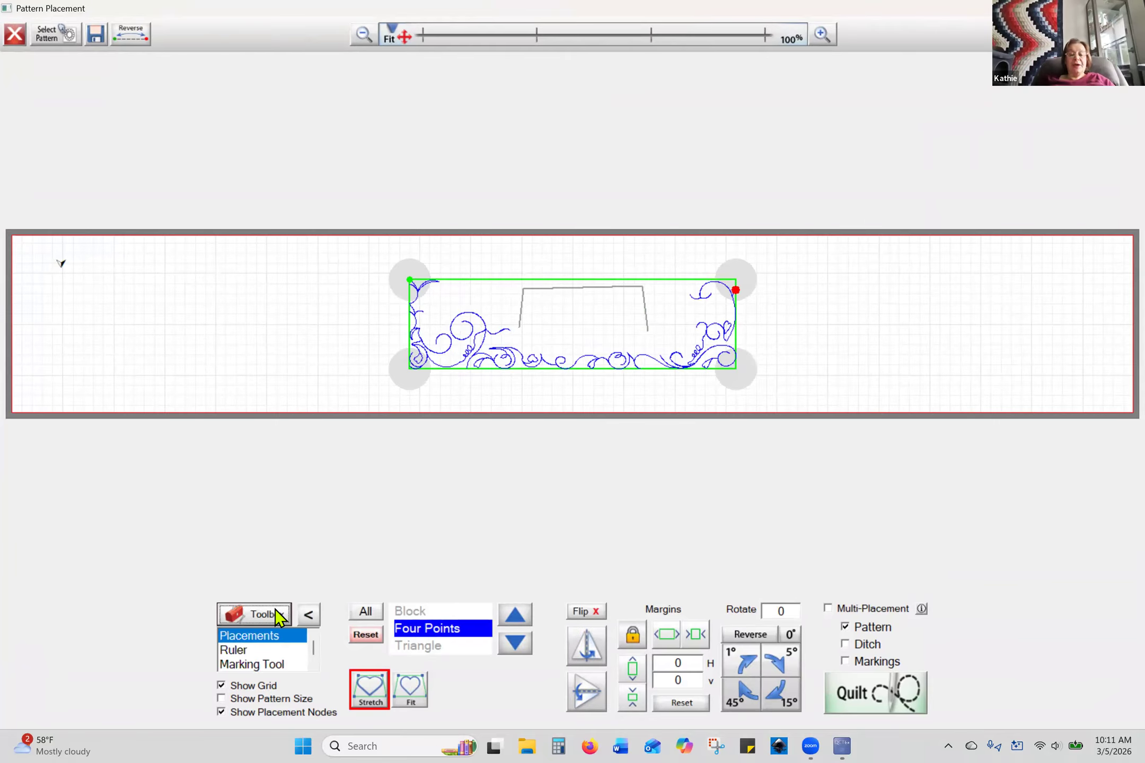
left_click(286, 665)
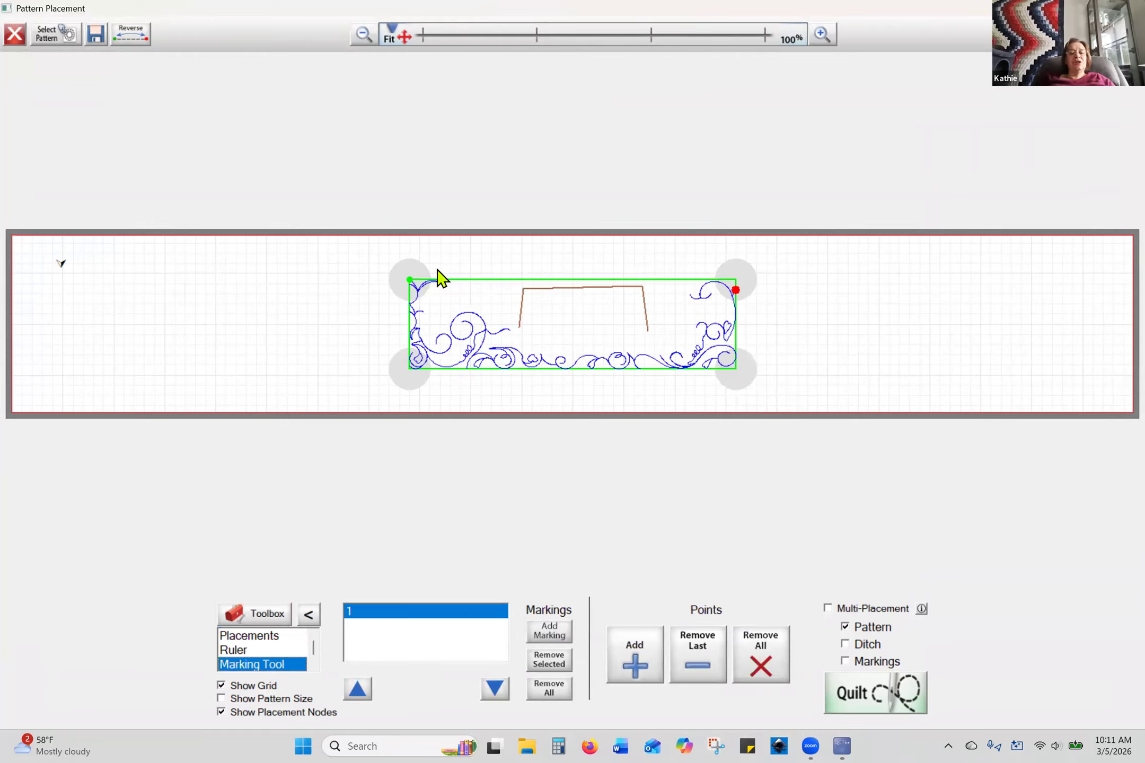
left_click(401, 281)
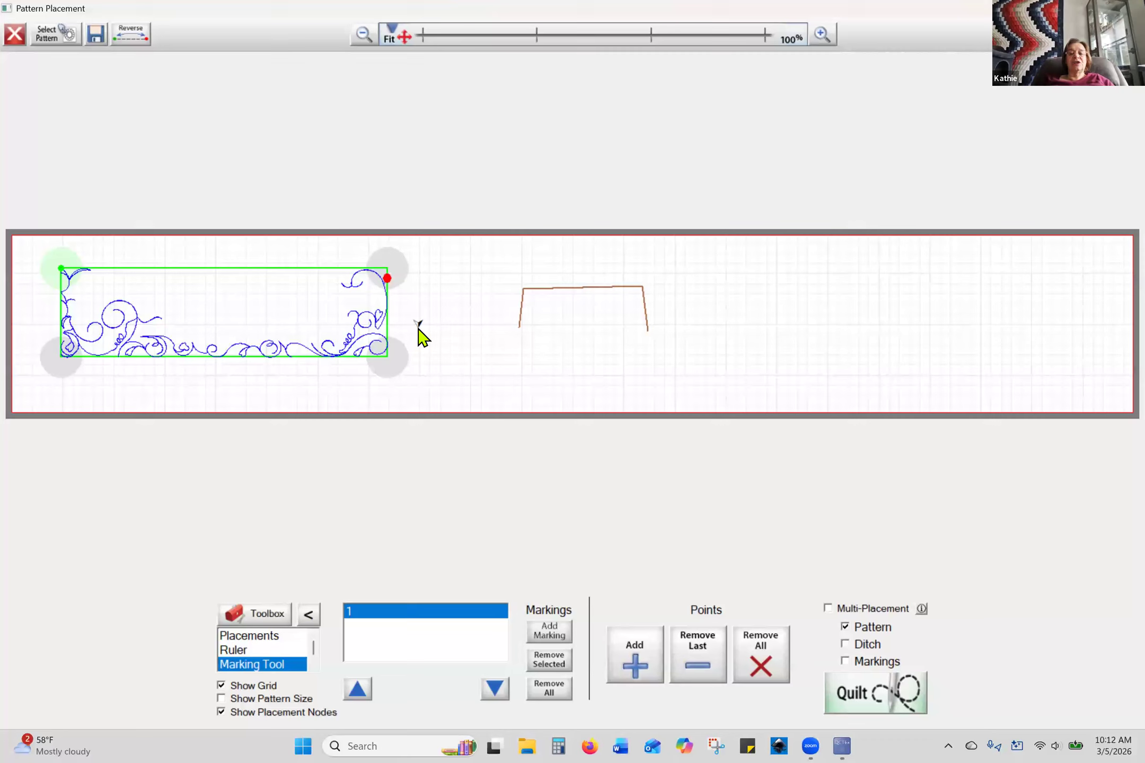
- Extend marking 1 with five points that trace a larger outer outline around the left, top and right of the inner shape
left_click(629, 672)
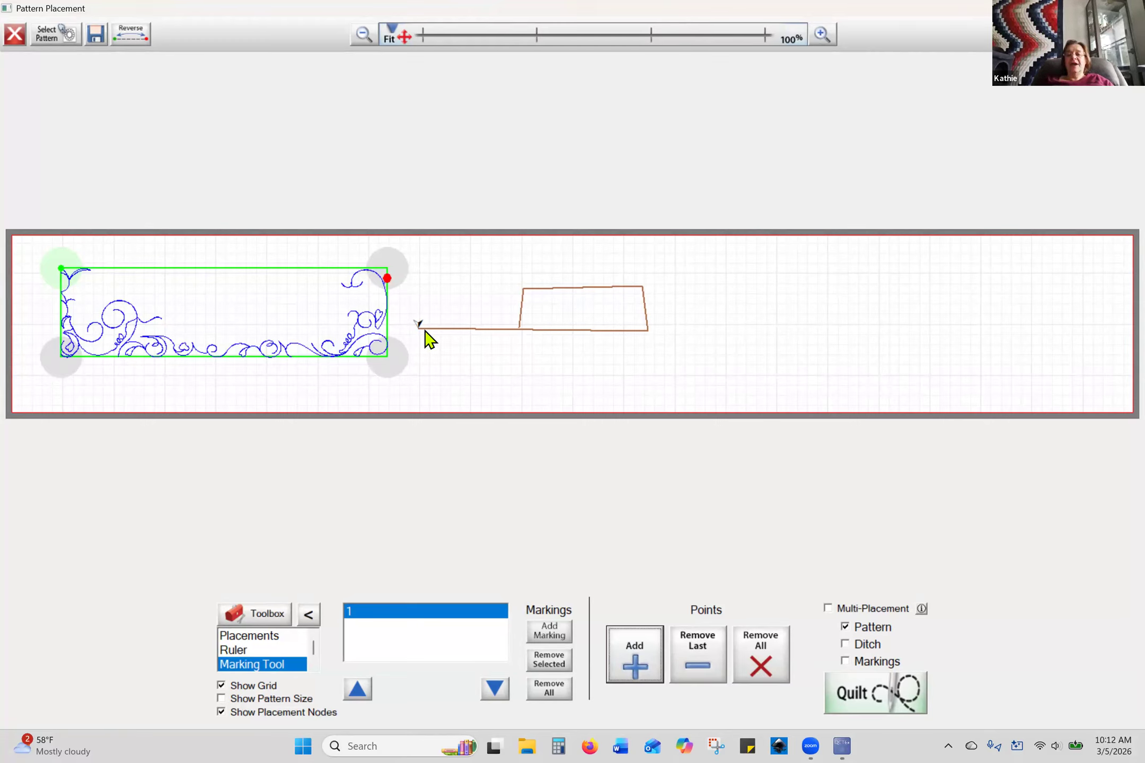
left_click(421, 248)
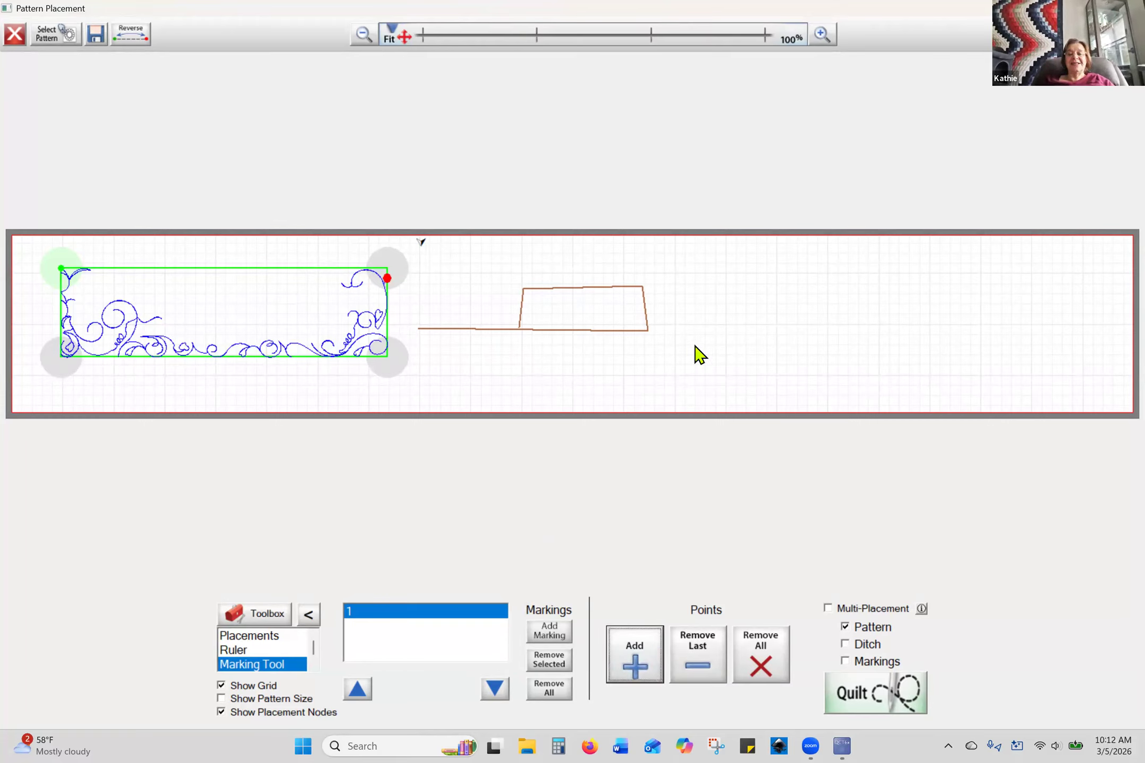
left_click(775, 243)
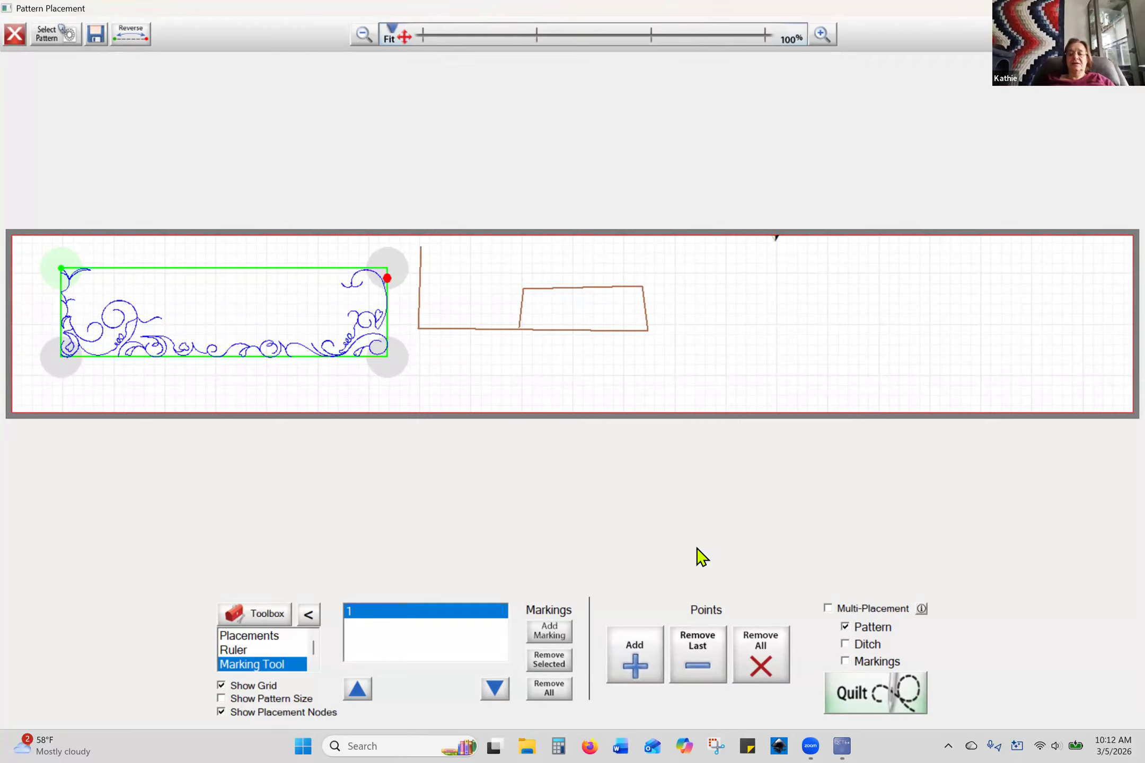
left_click(640, 649)
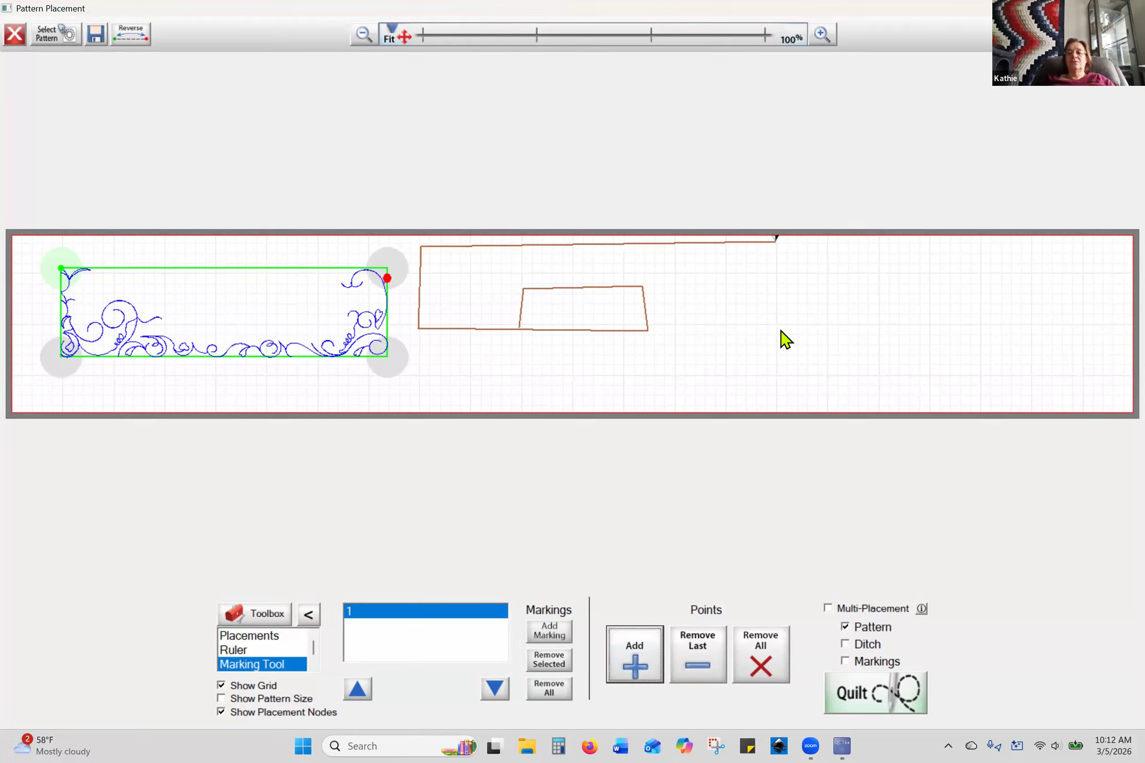
left_click(780, 331)
left_click(637, 654)
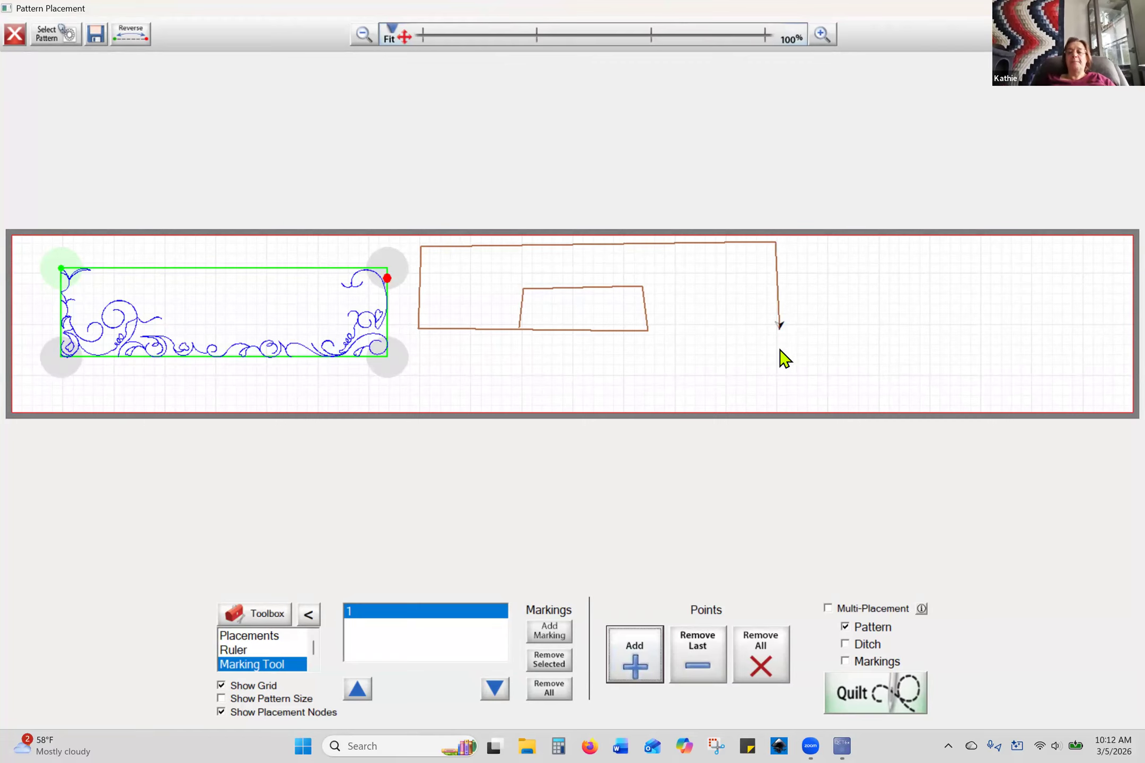
left_click(780, 349)
left_click(641, 657)
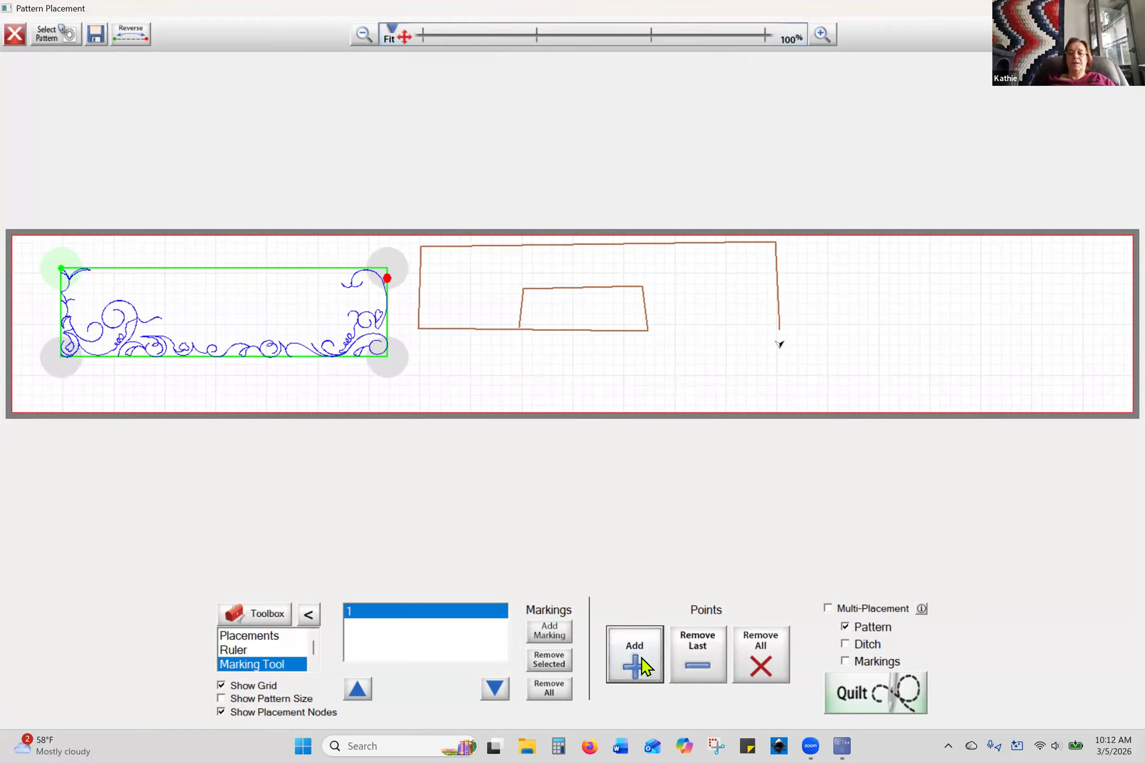
- Leave pattern placement and open "background row 1.gpf" from the JUDI folder in PatternCAD
left_click(1131, 8)
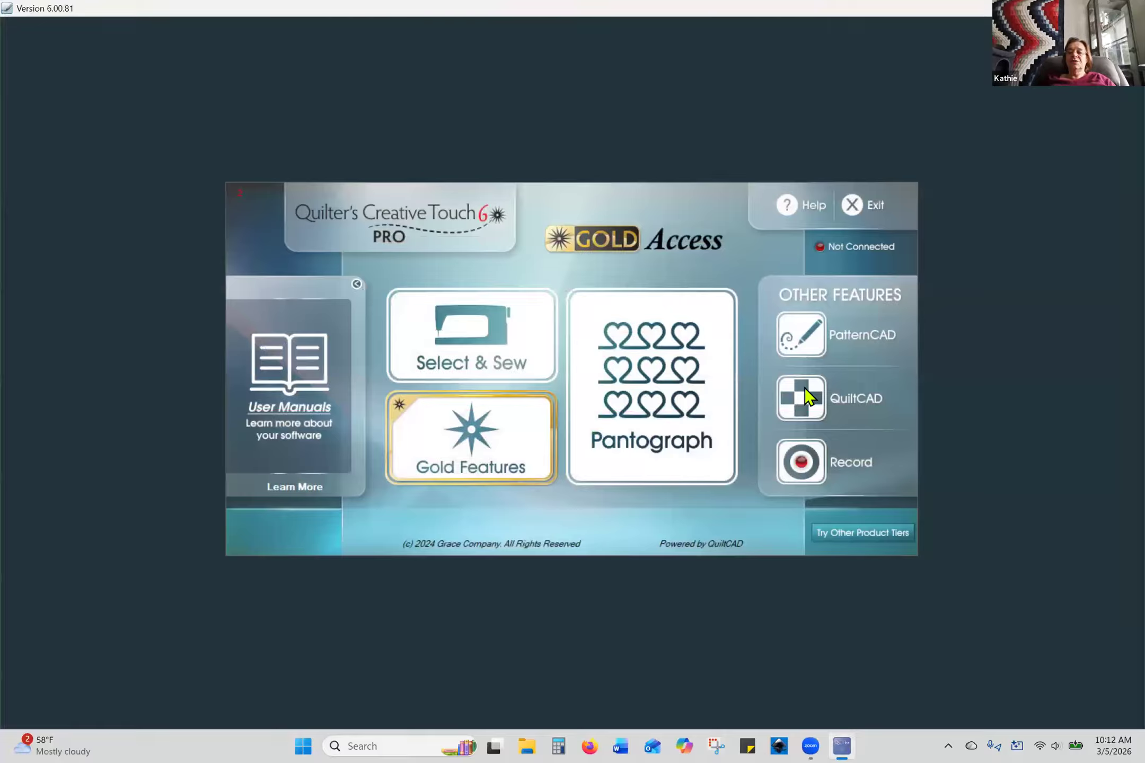
left_click(802, 335)
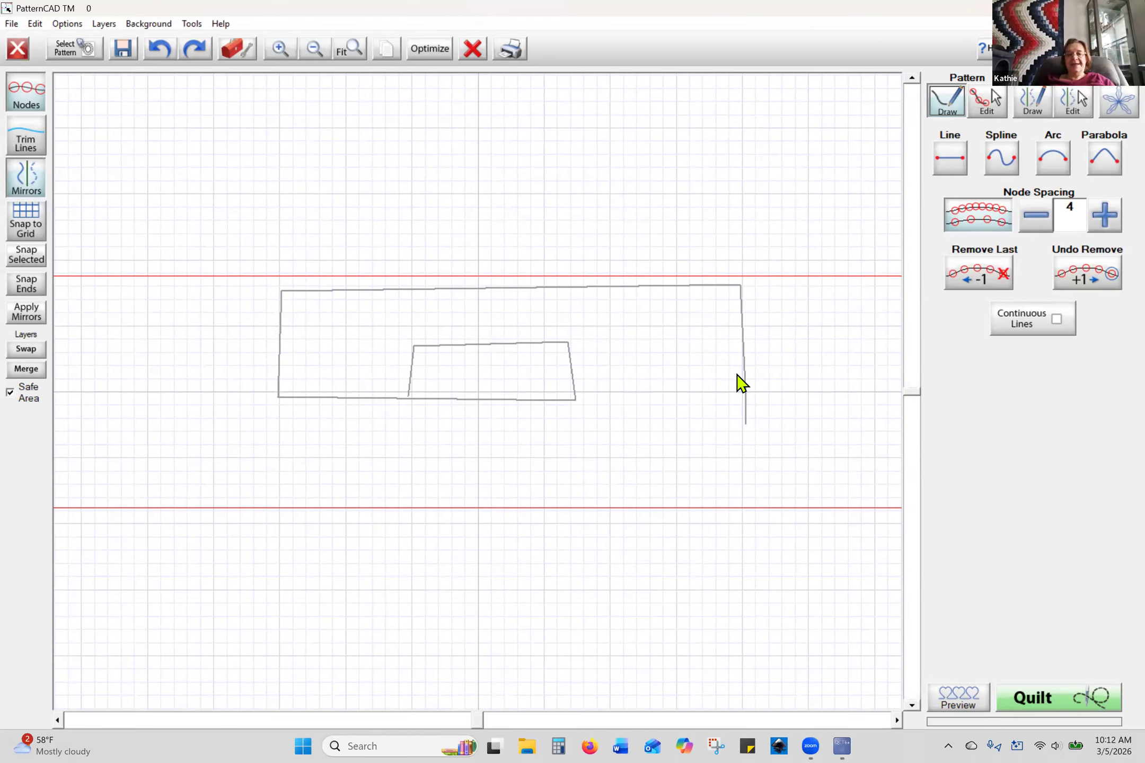
left_click(84, 53)
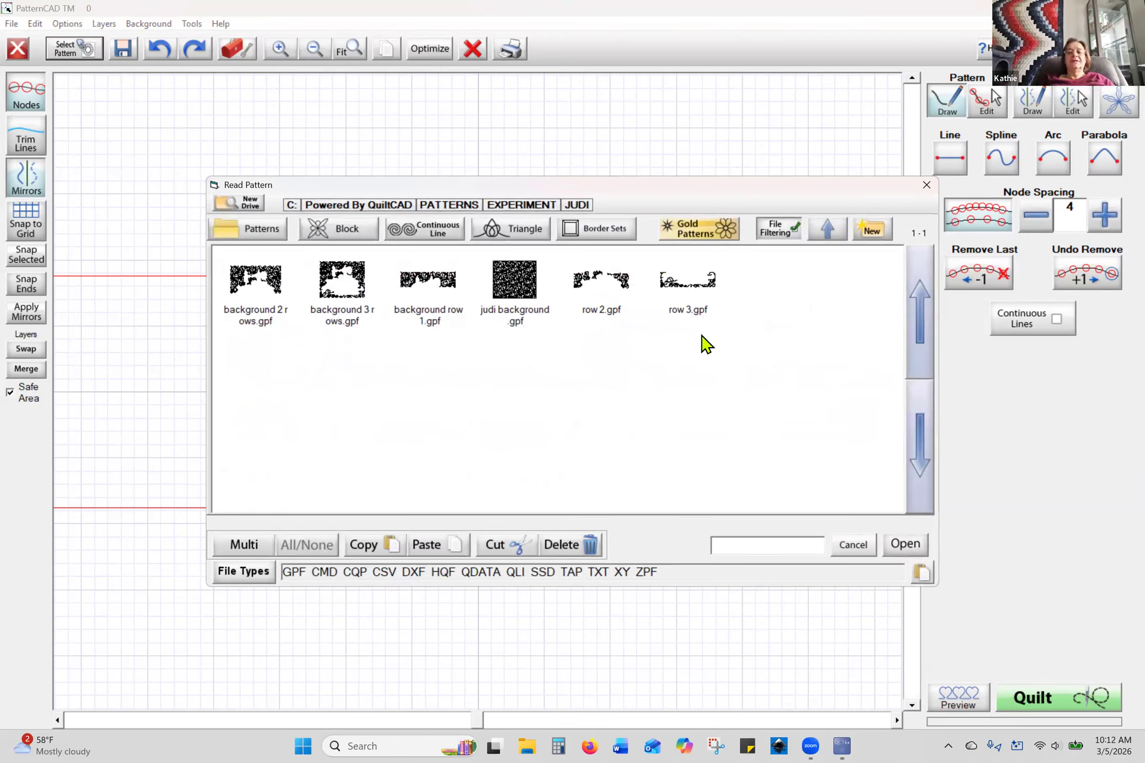
left_click(435, 314)
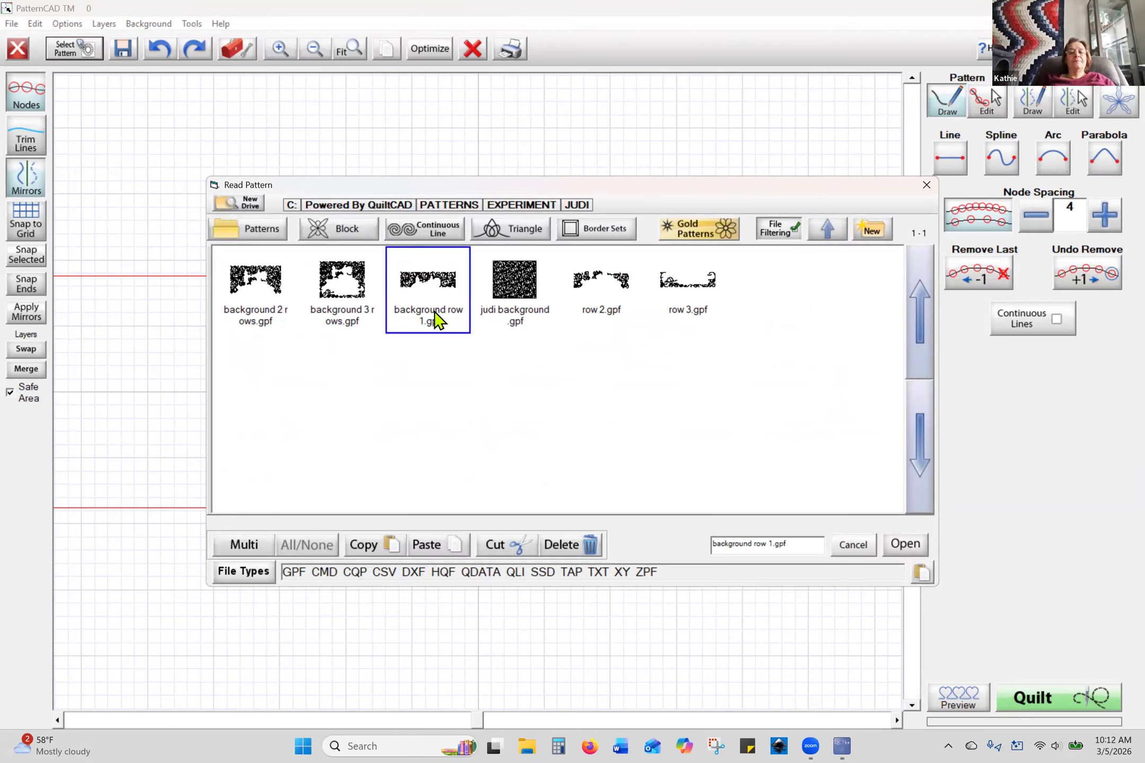
left_click(905, 544)
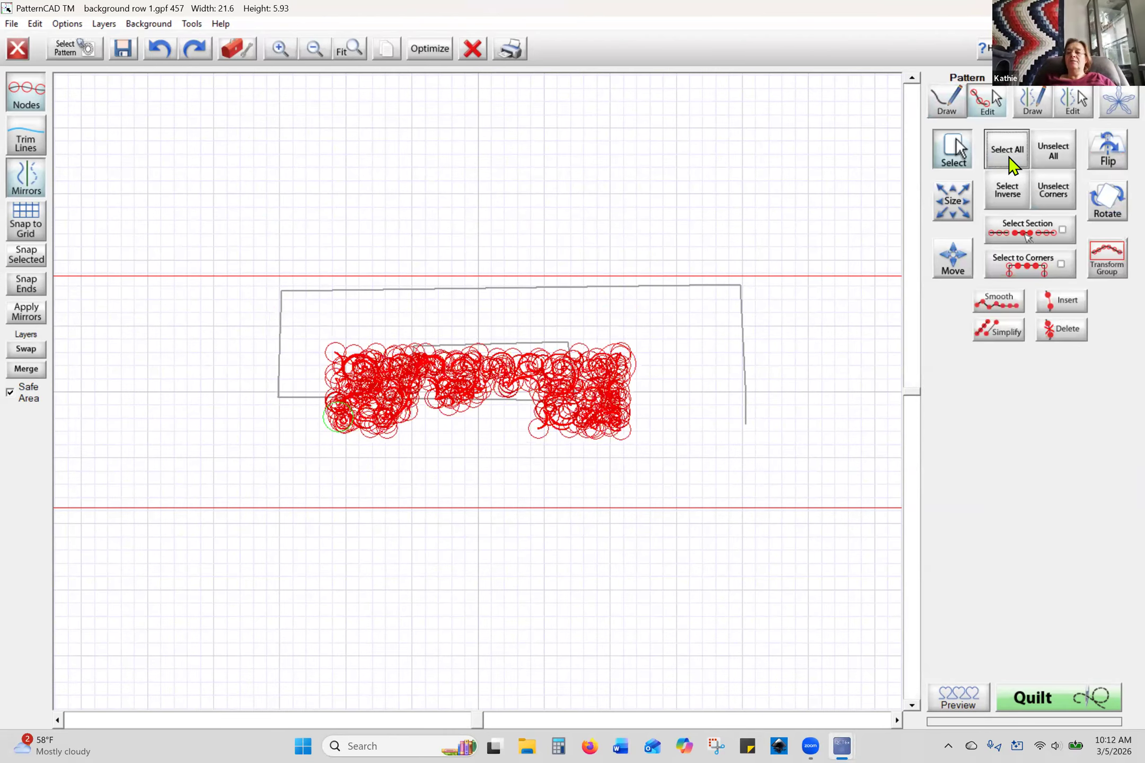
- With nodes hidden and proportions locked, enlarge the whole pattern in medium steps to 30.91 wide by 8.48 high
left_click(1010, 159)
left_click(951, 202)
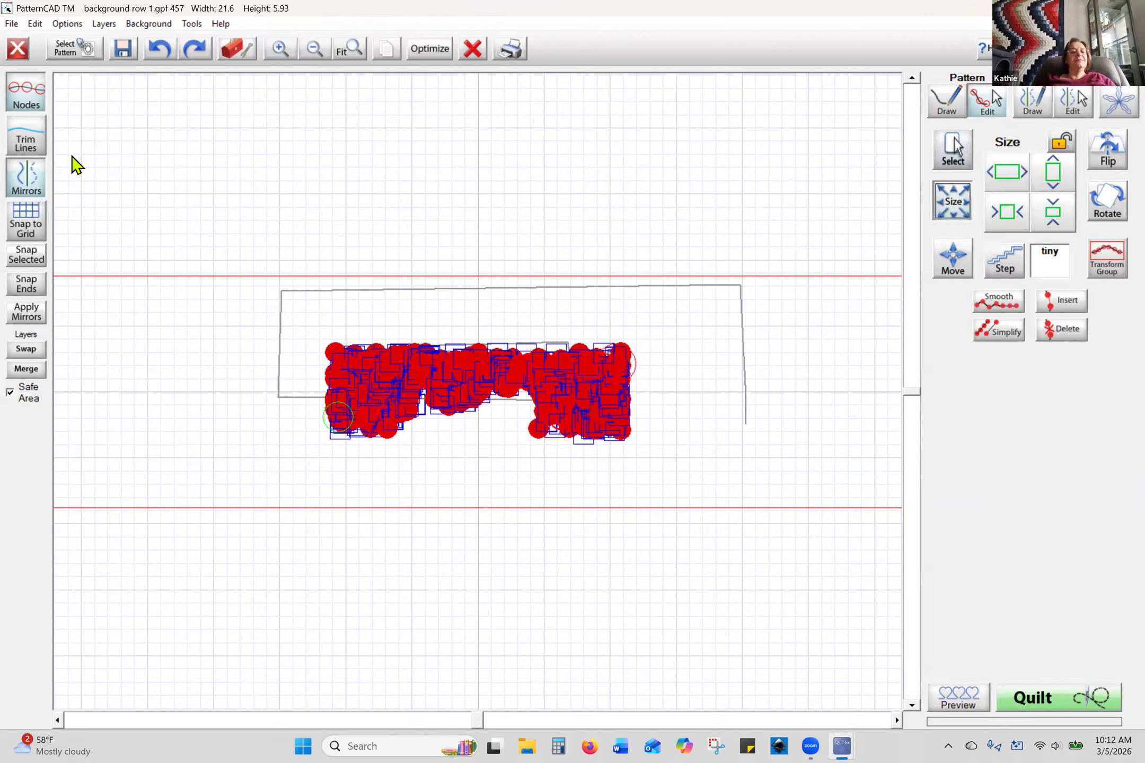
left_click(26, 103)
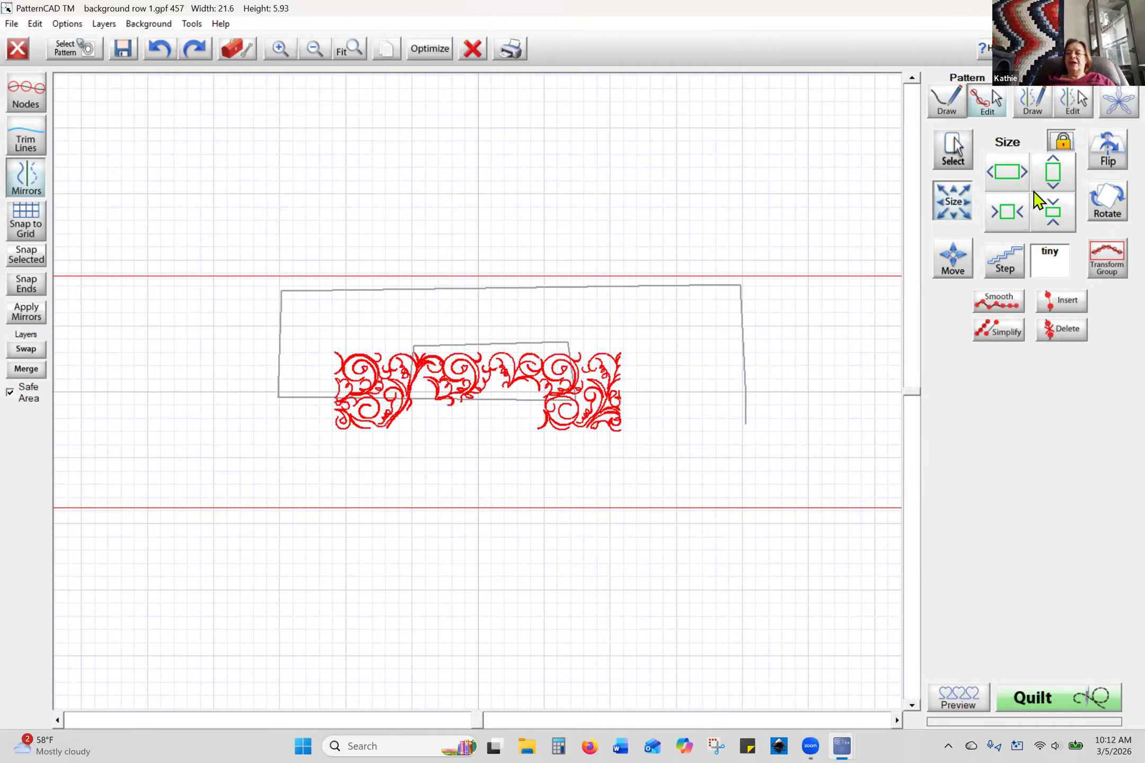
left_click(1005, 217)
left_click(1056, 181)
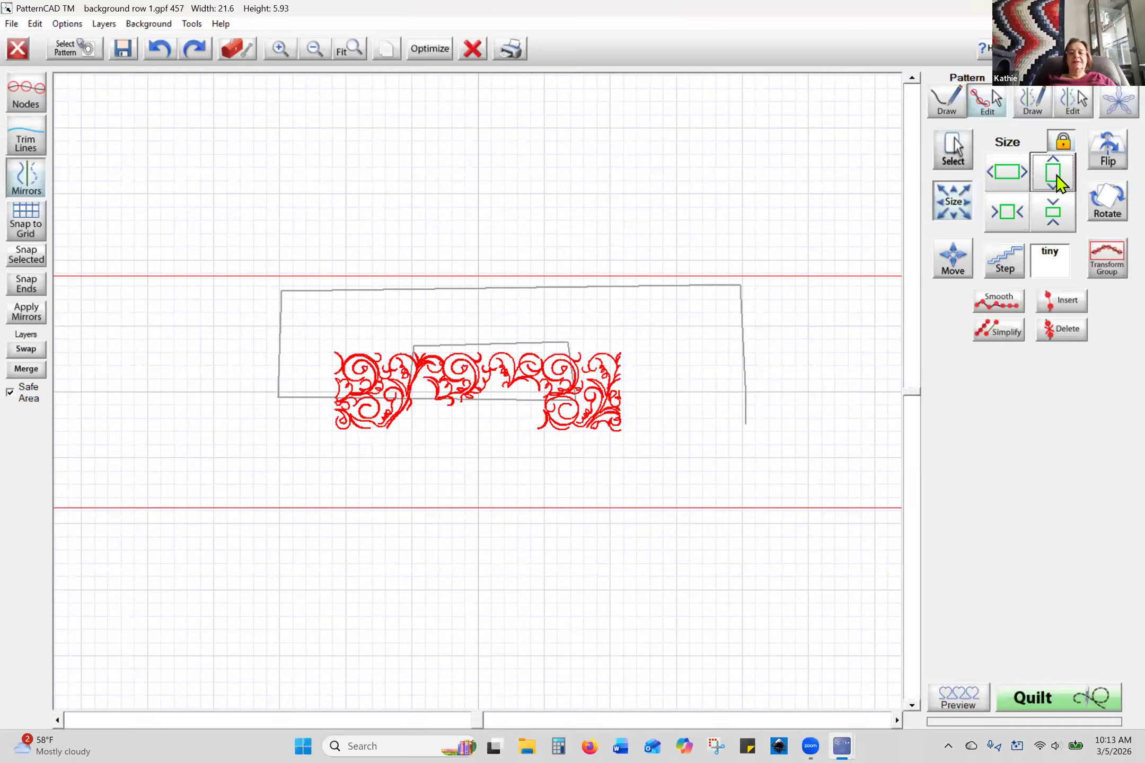
double_click(1056, 182)
left_click(999, 268)
left_click(998, 267)
left_click(998, 266)
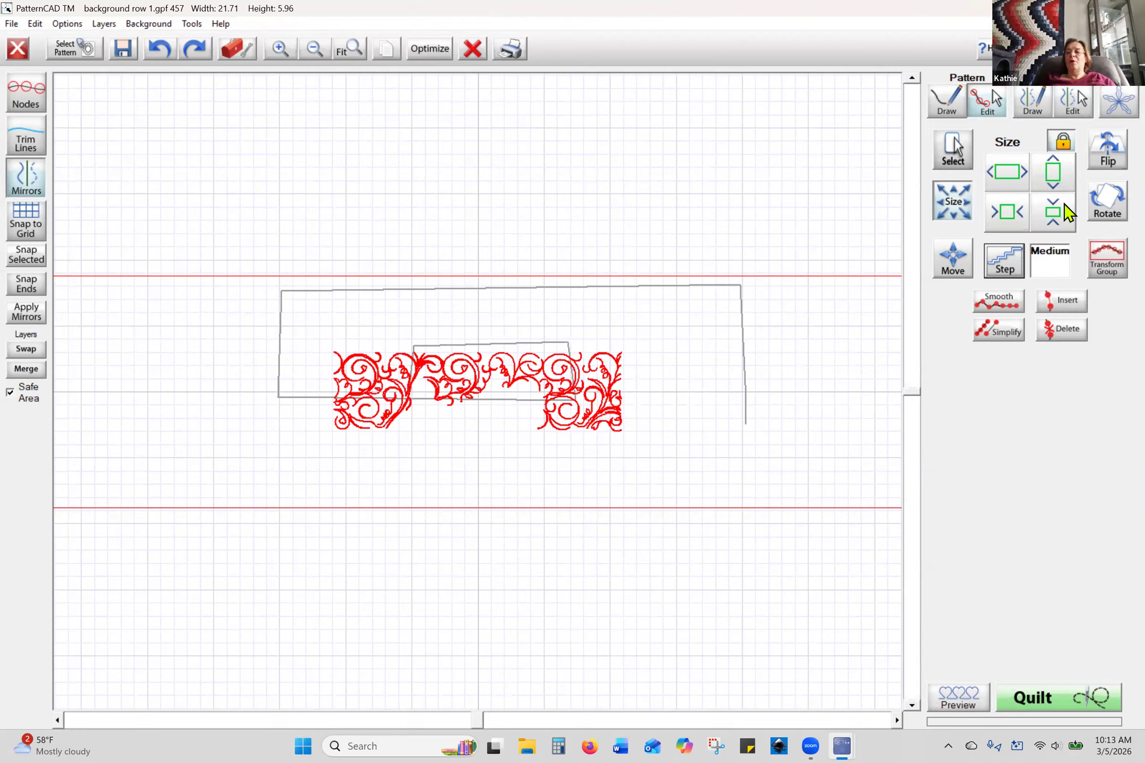
left_click(1052, 173)
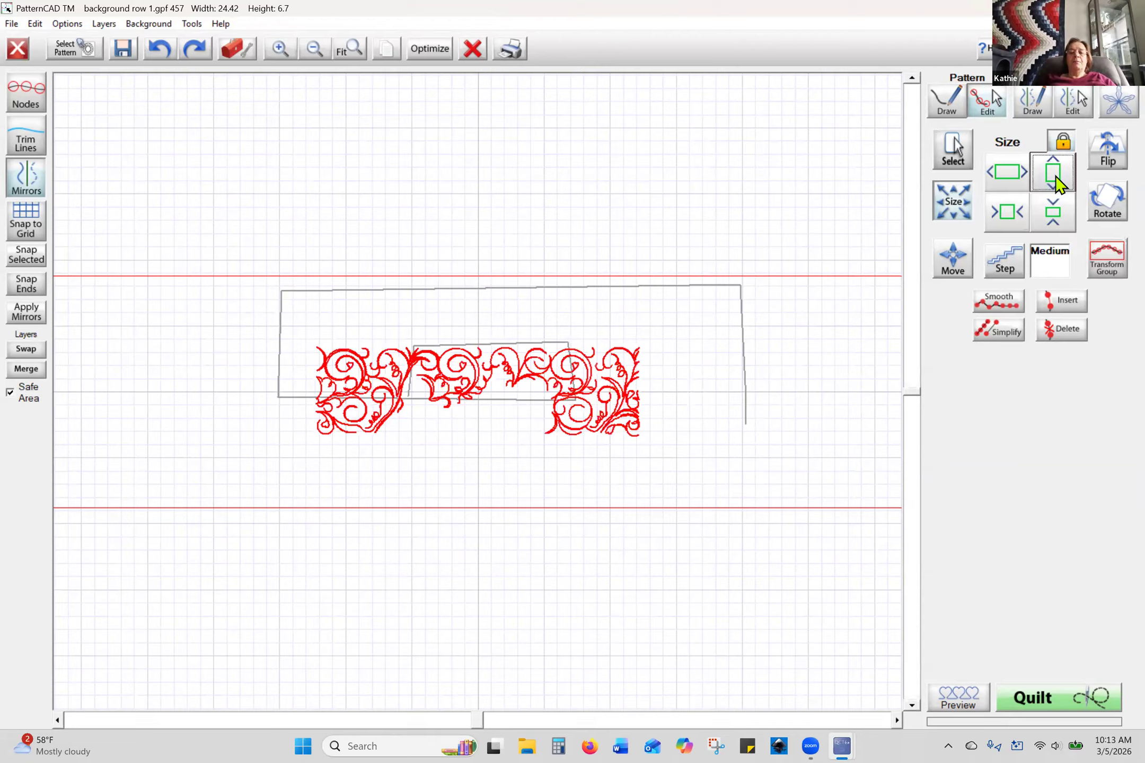
left_click(1052, 172)
left_click(1055, 179)
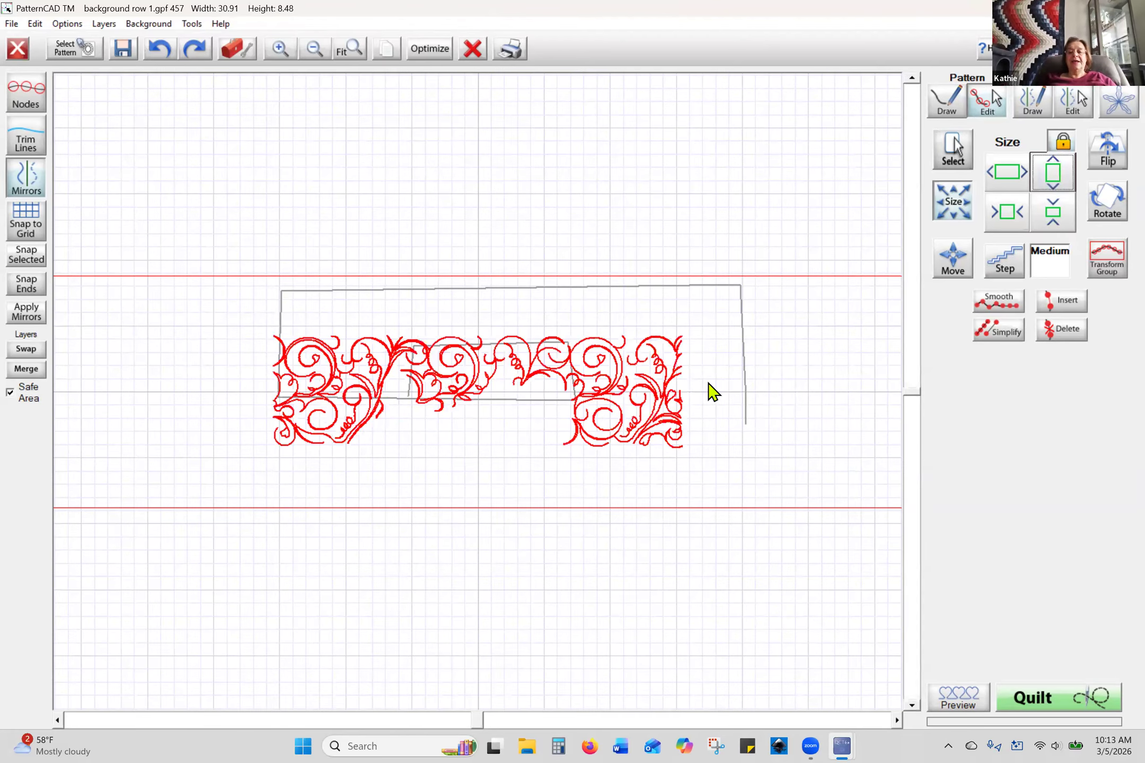
- Move the pattern up into the outer outline and resize it proportionally to 33.69 wide by 9.25 high
left_click_drag(514, 354, 544, 324)
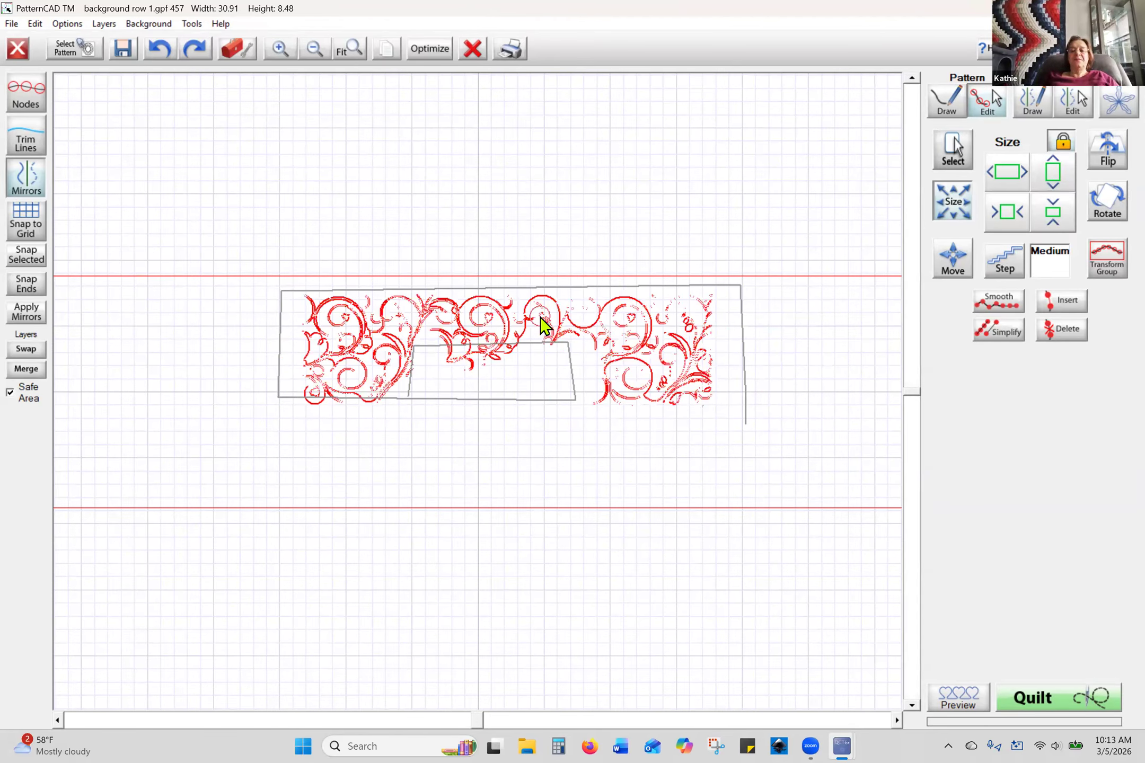
left_click(1053, 172)
left_click(1054, 172)
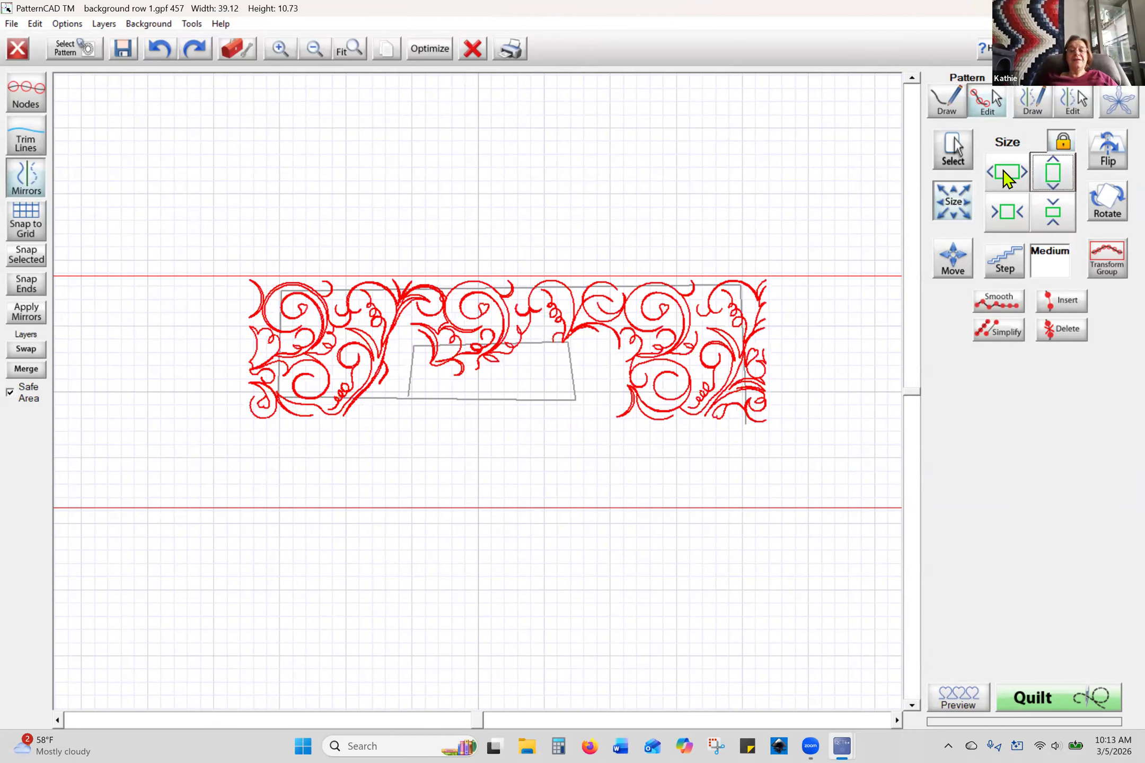
left_click(1006, 171)
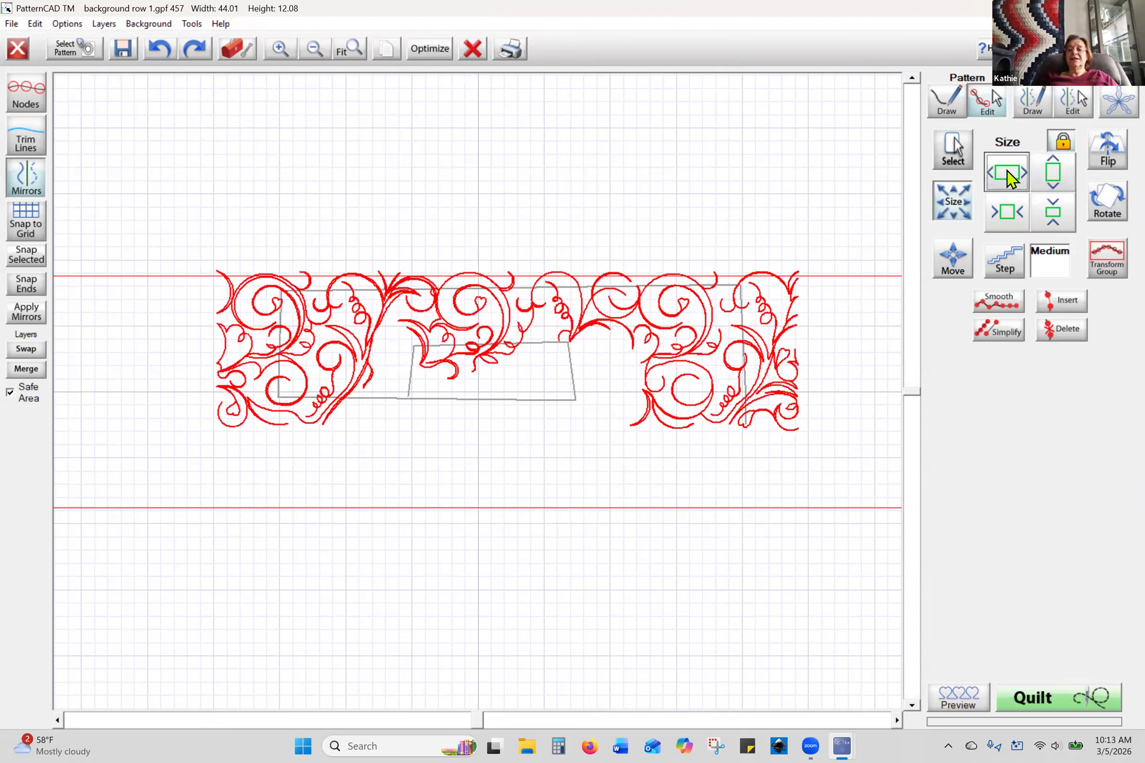
left_click(1009, 212)
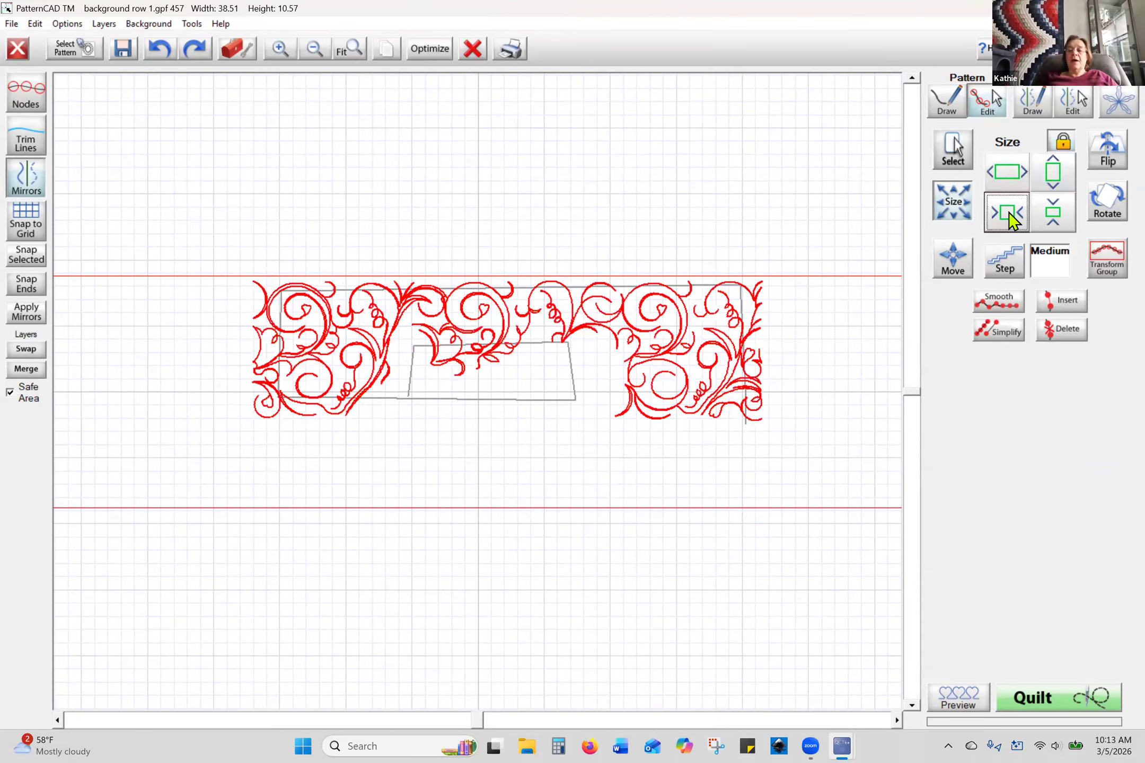
left_click(1009, 212)
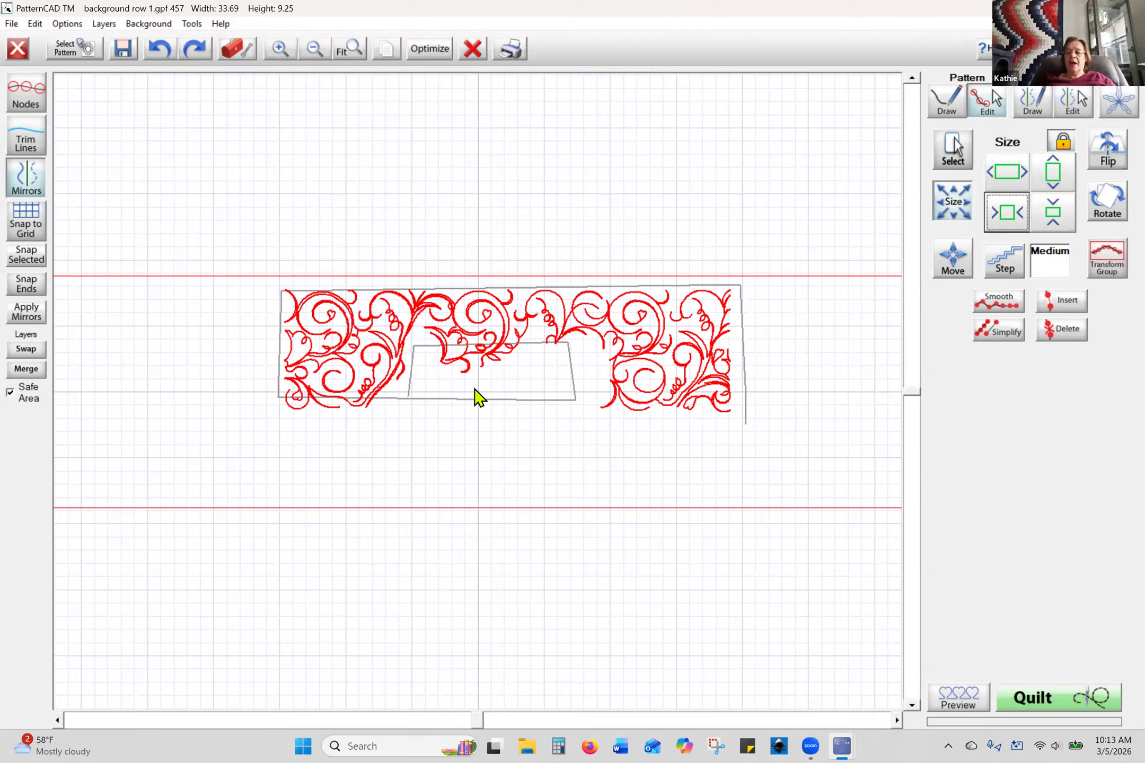
- Show the nodes, clear the selection, and nudge the lowest leaf-tip node inside the inner outline slightly up and left
left_click(27, 104)
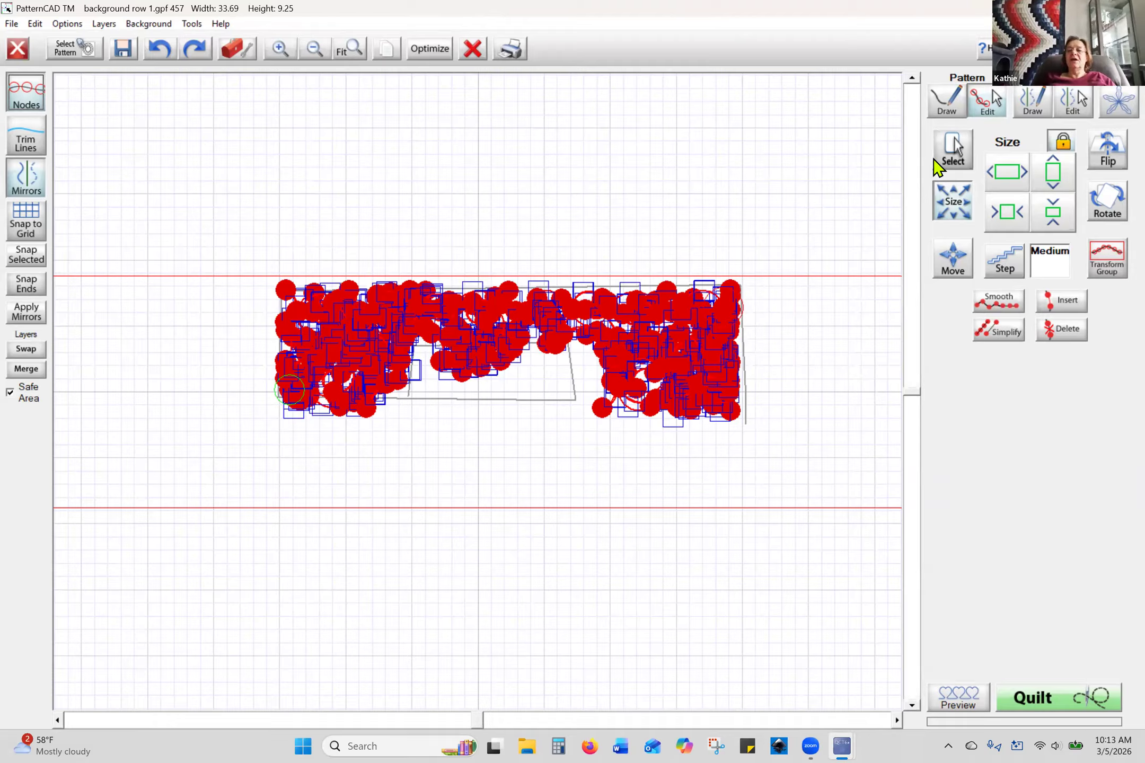
left_click(951, 162)
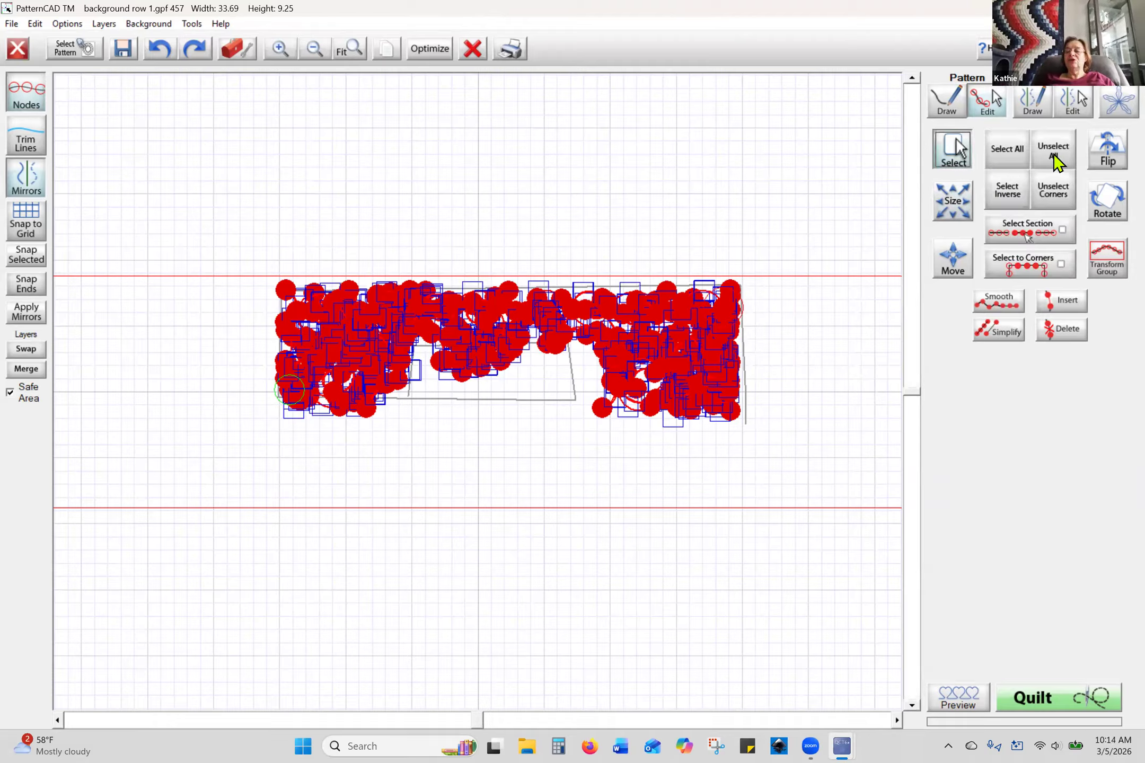
left_click(1051, 156)
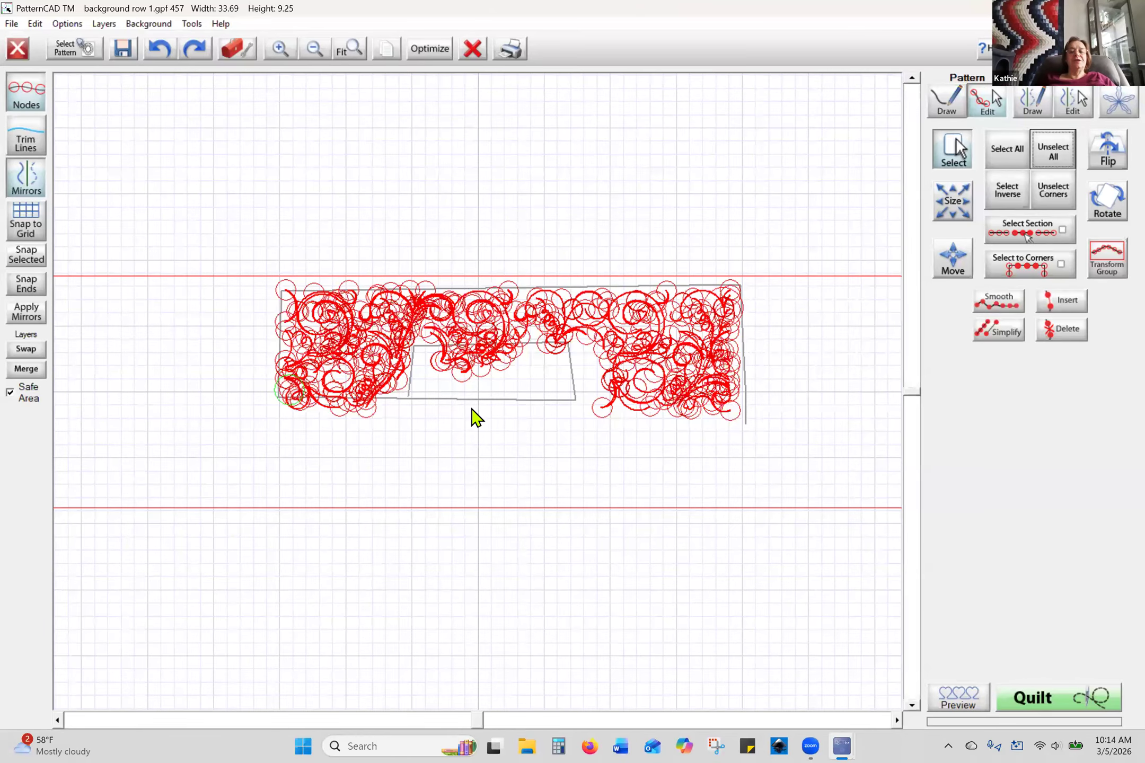
left_click(461, 372)
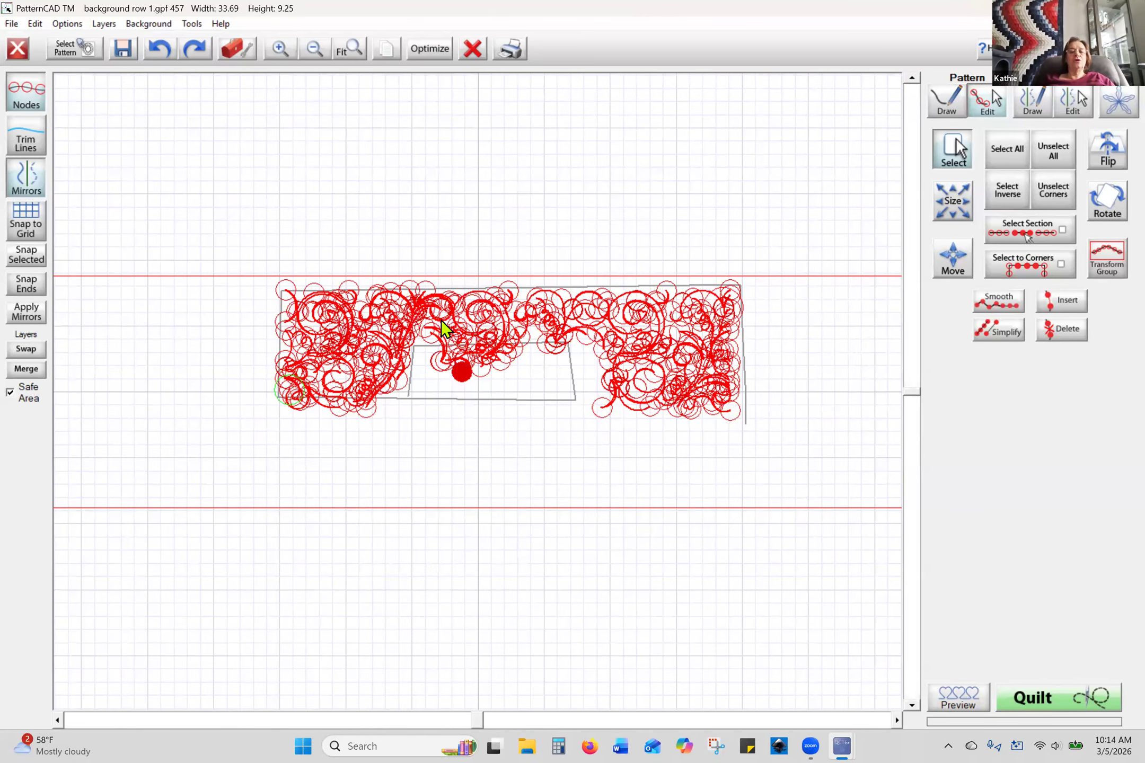
left_click(280, 49)
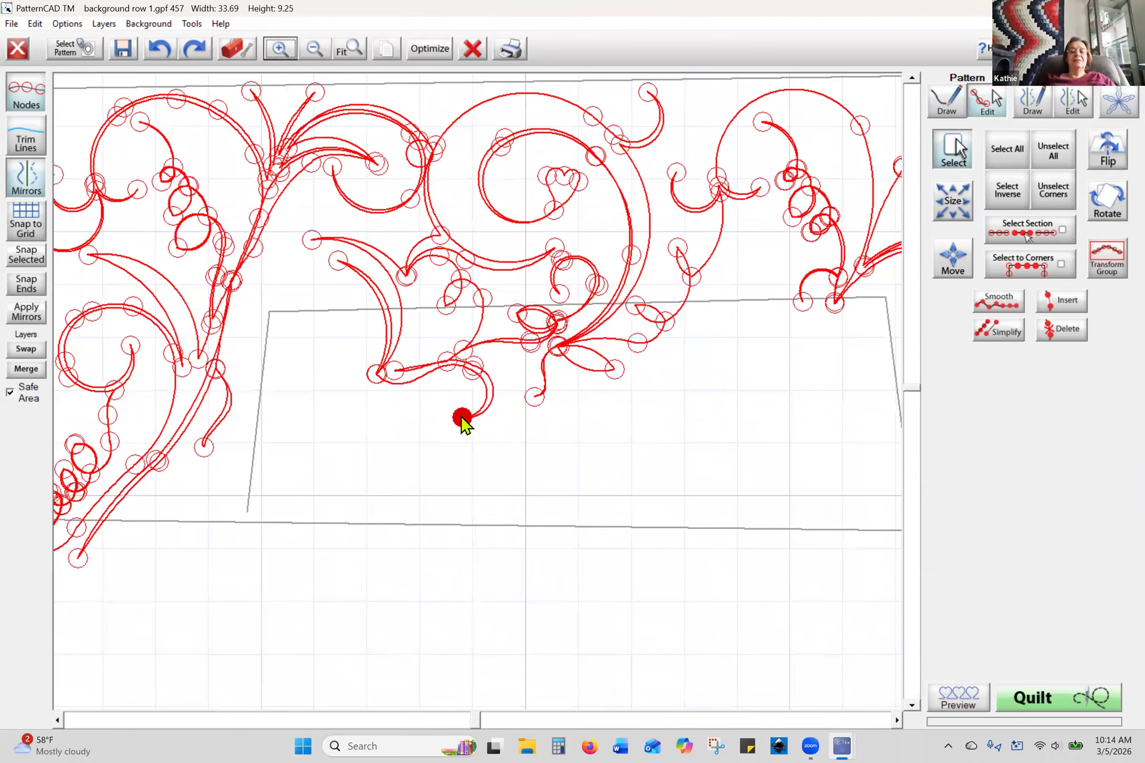
mouse_move(462, 415)
left_mouse_down()
mouse_move(478, 399)
mouse_move(459, 413)
left_mouse_up()
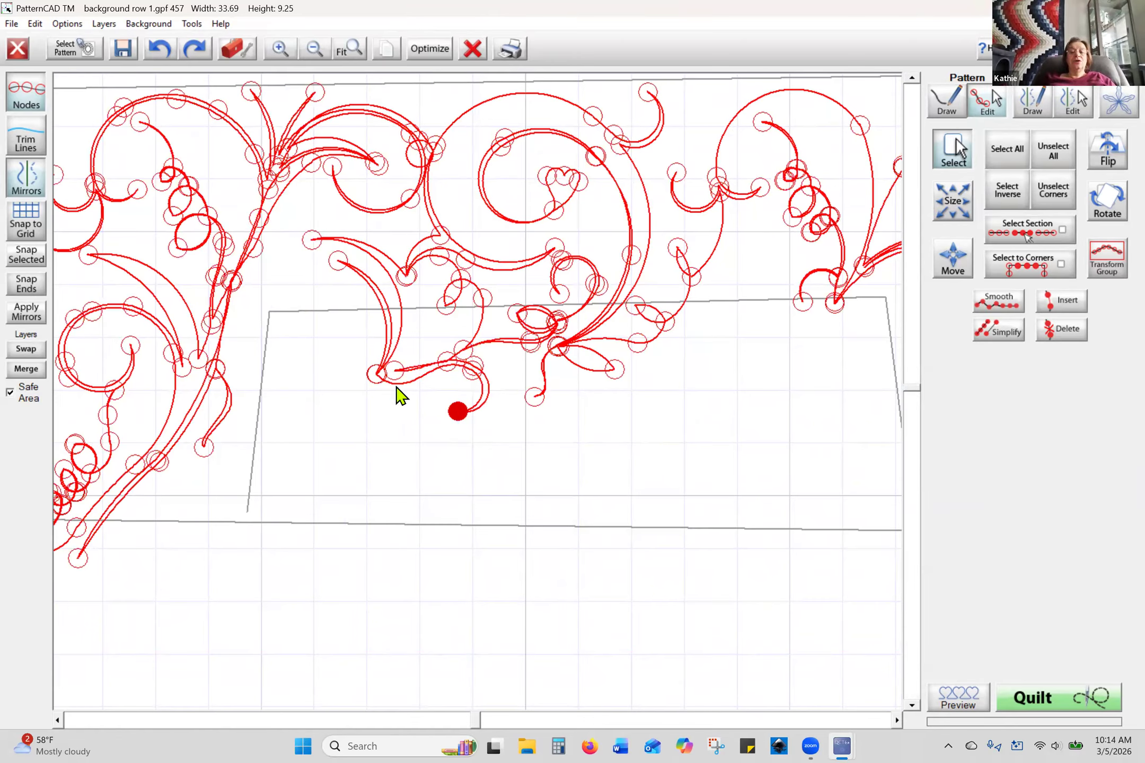
- Try moving the selected group of lower leaf nodes up one medium step, and return it one step down
left_click_drag(369, 354, 407, 402)
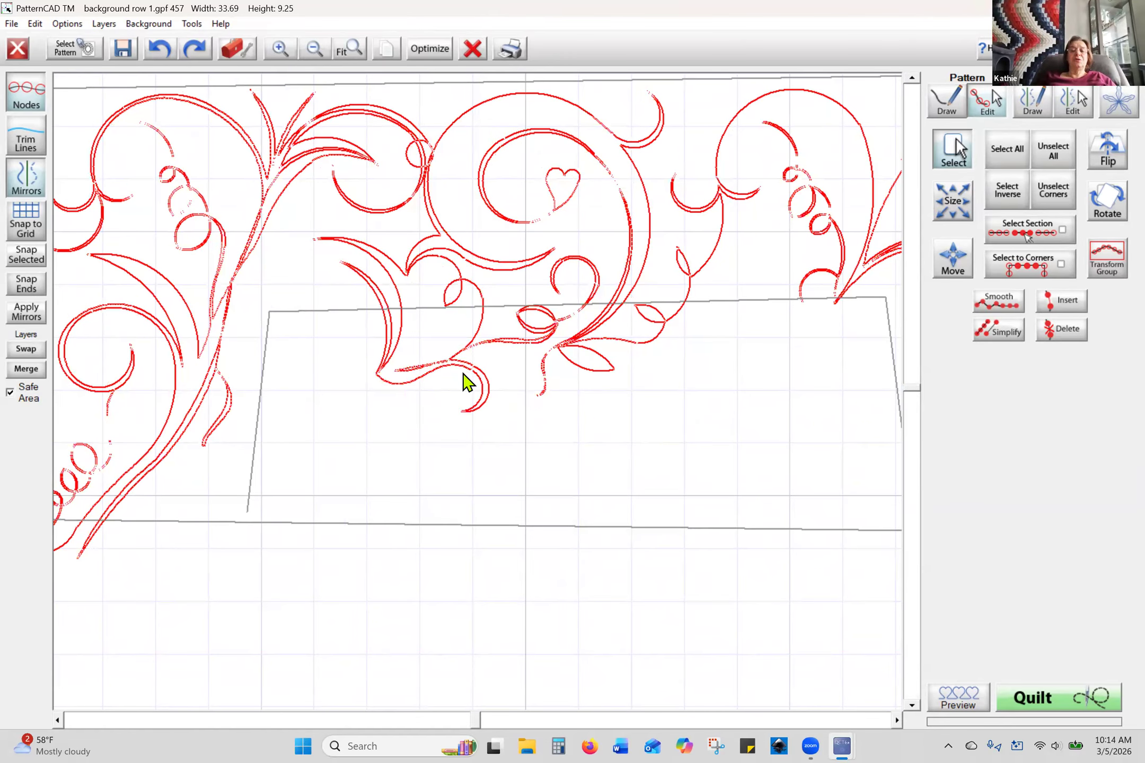
left_click_drag(430, 335, 495, 385)
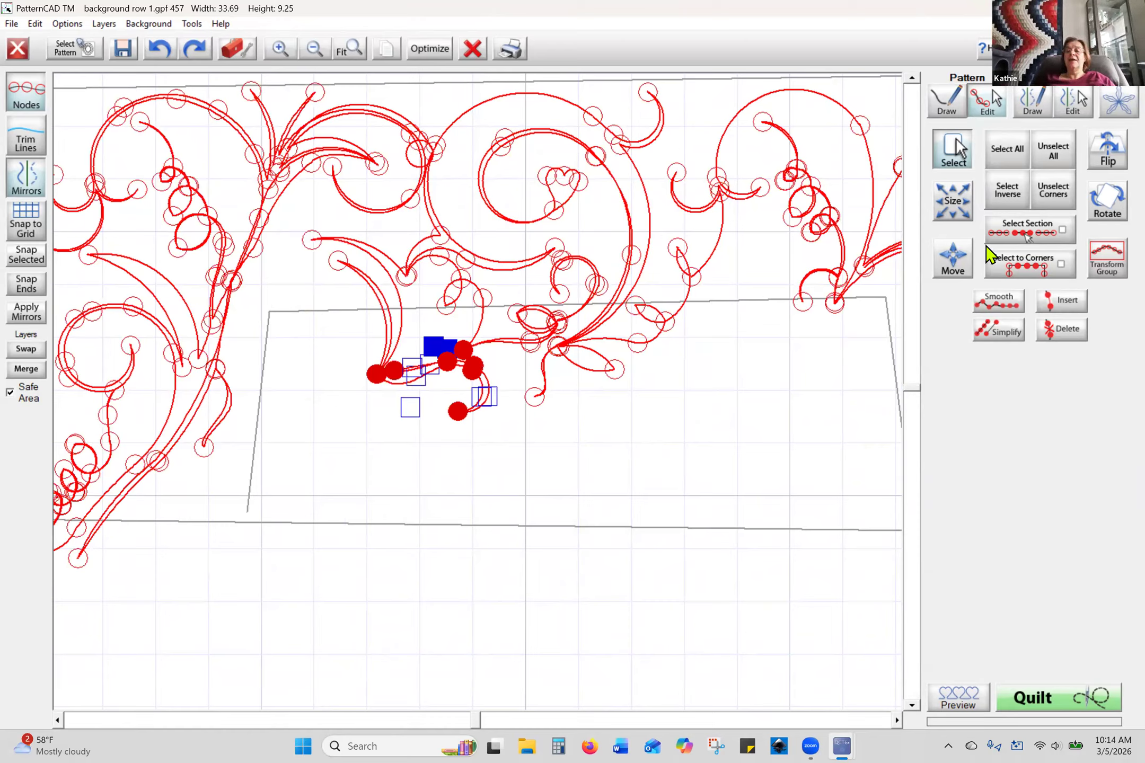
left_click(958, 273)
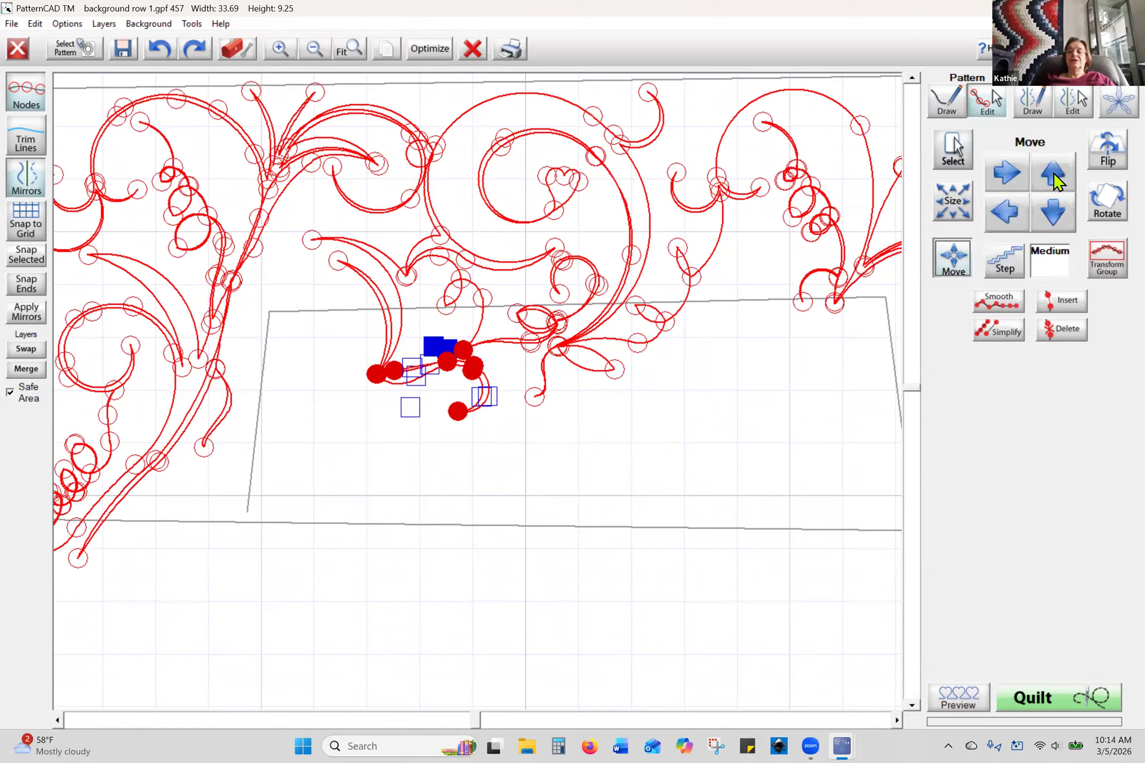
left_click(1053, 172)
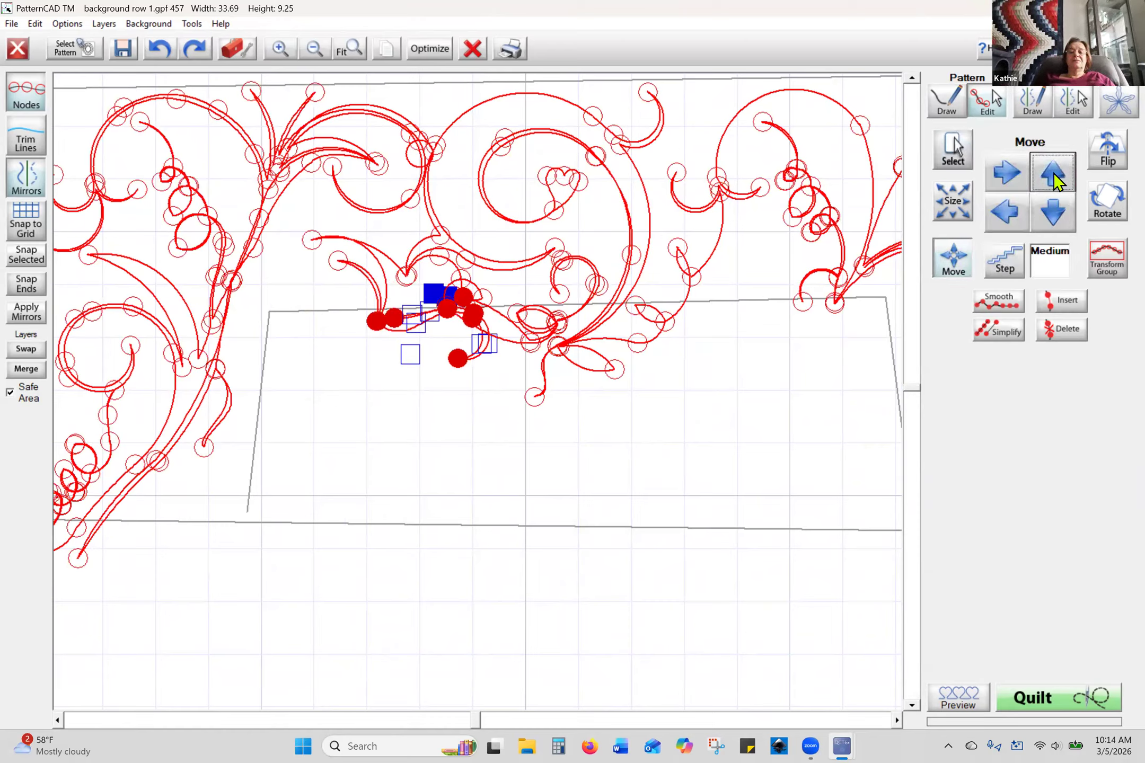
left_click(1053, 212)
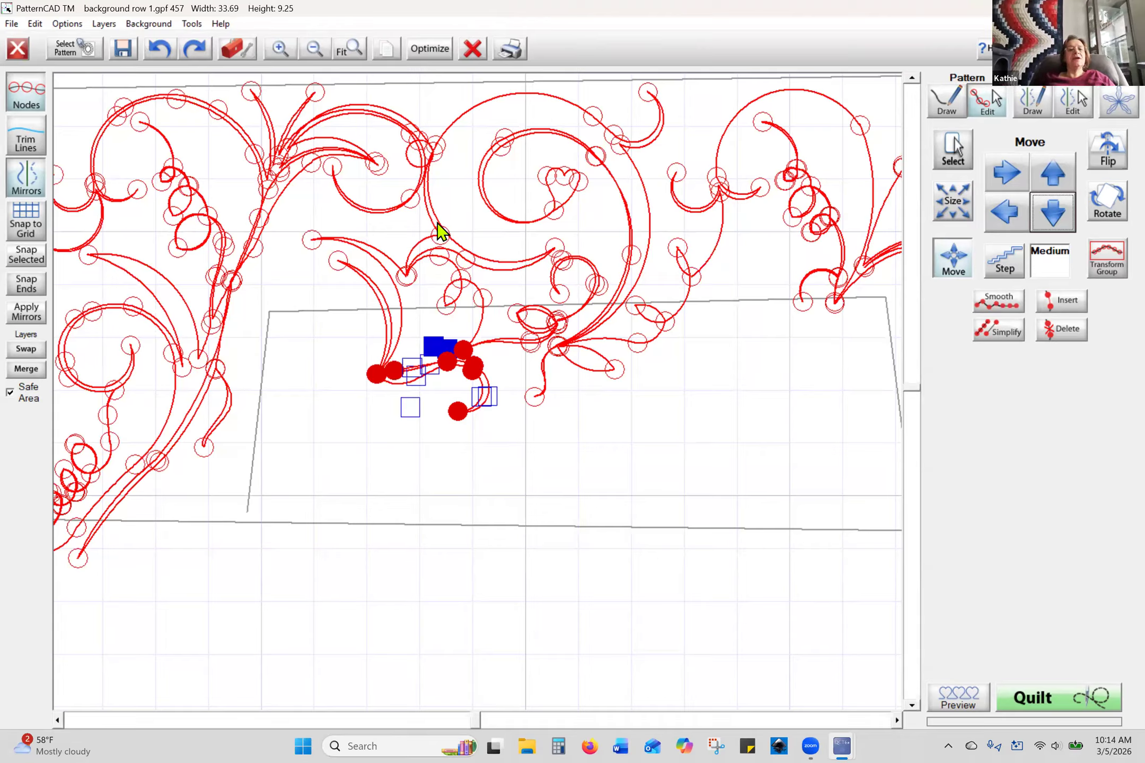
- Send the edited background pattern to quilting, saving it in the current folder under the file name 1
left_click(314, 50)
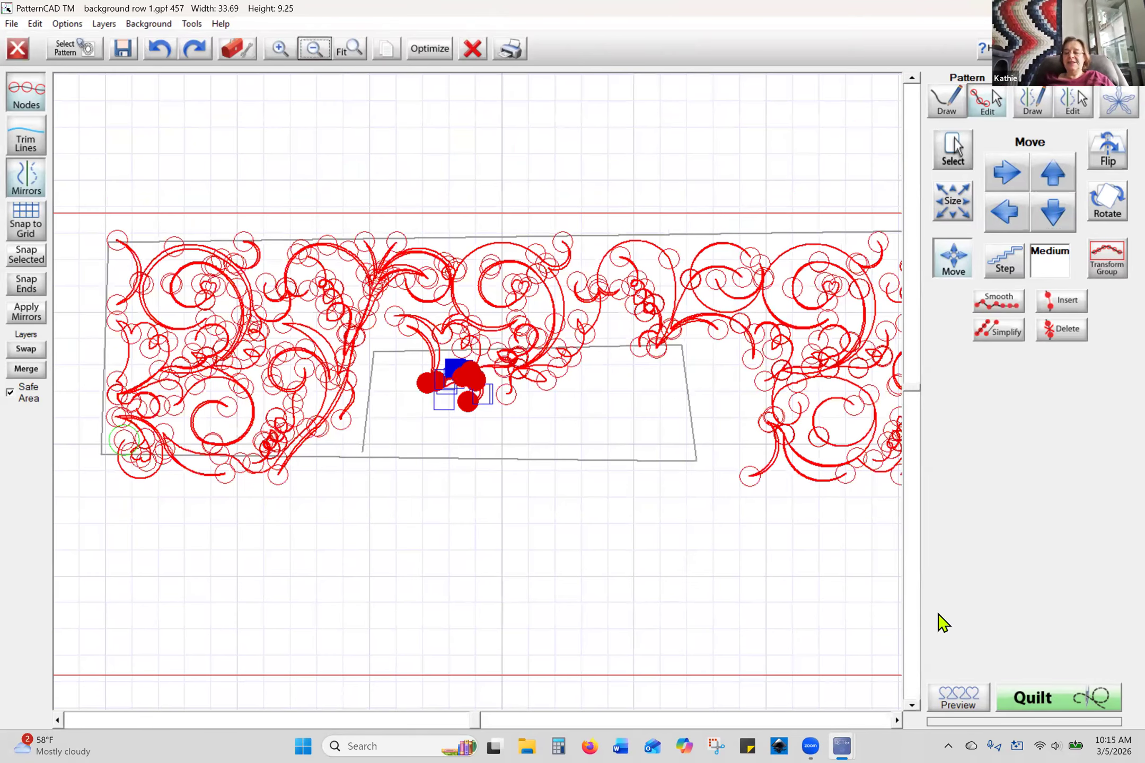
left_click(1014, 699)
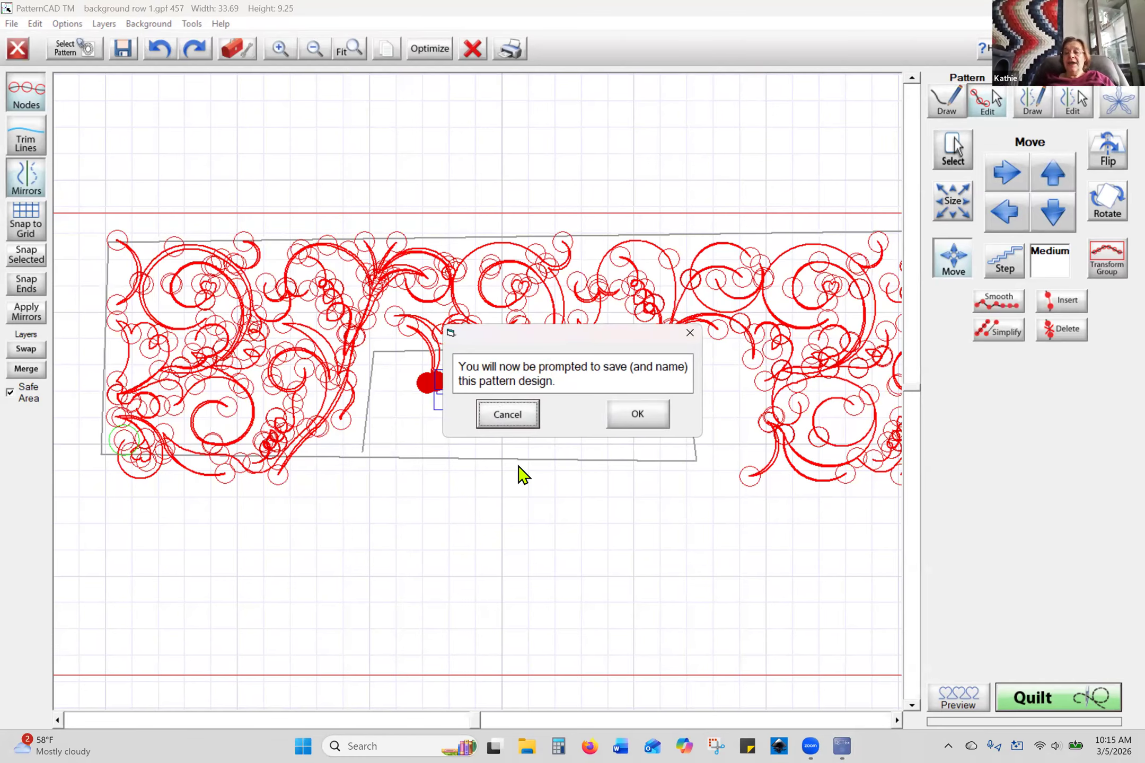
left_click(638, 414)
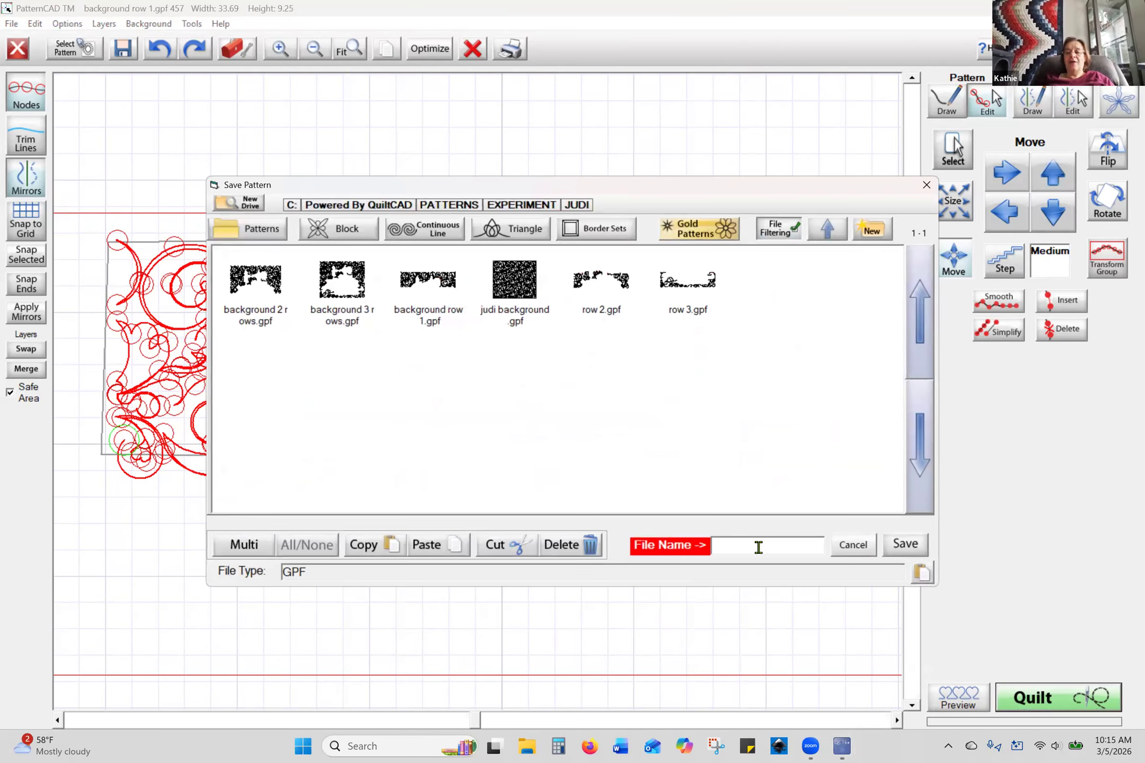
left_click(759, 547)
type("1")
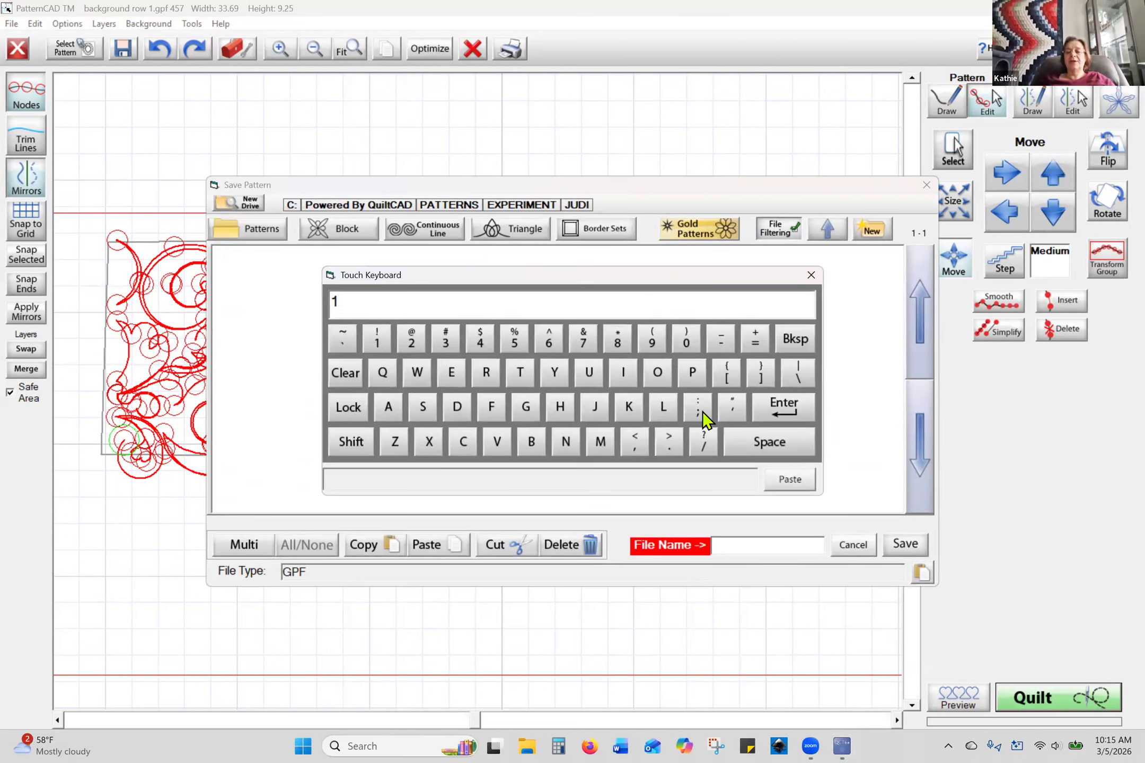
left_click(788, 409)
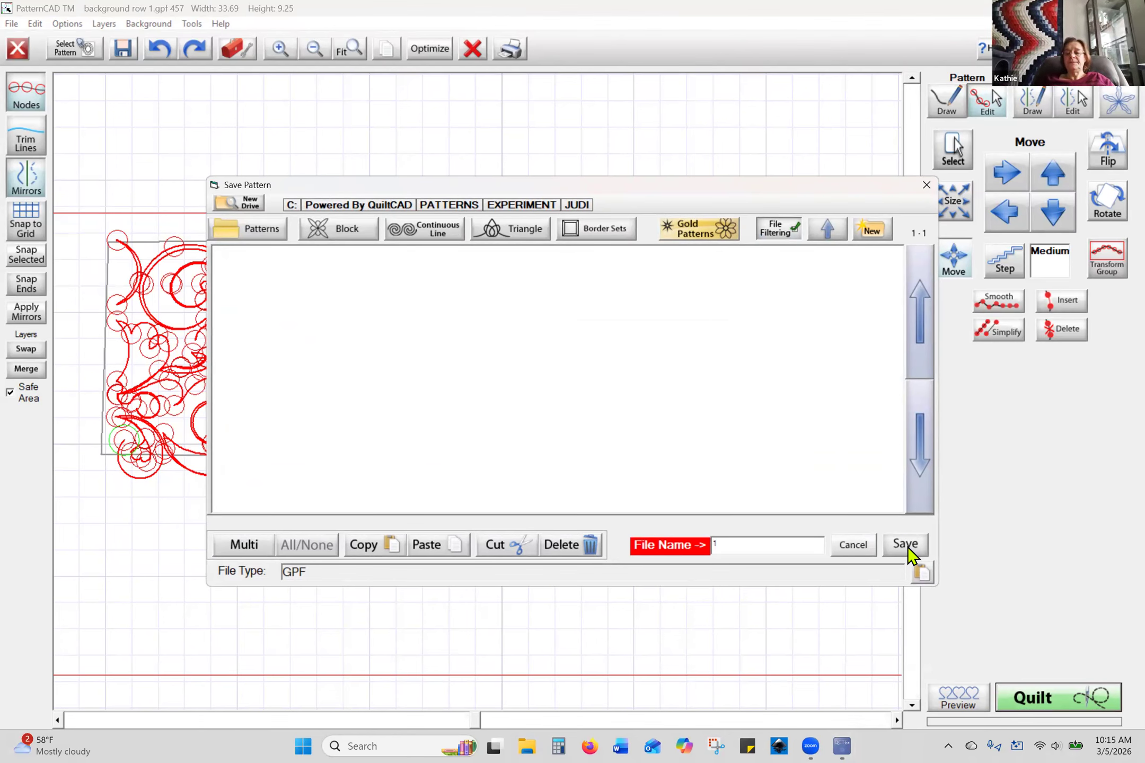
left_click(906, 545)
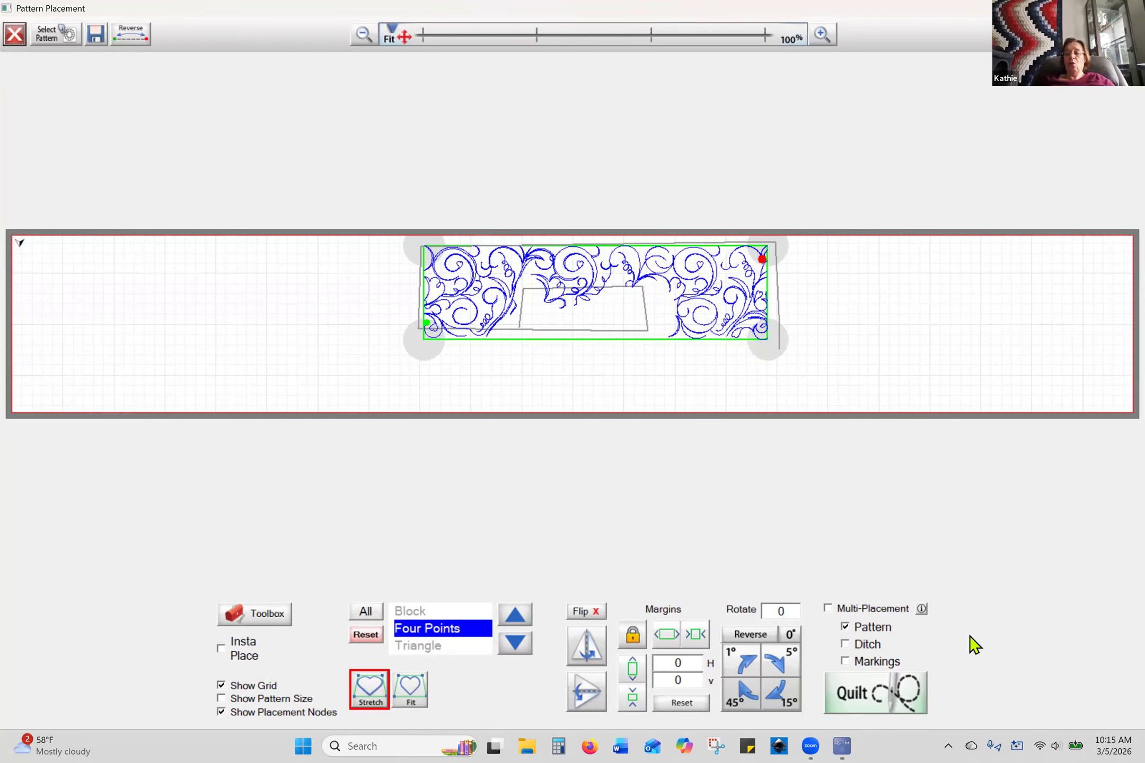
- Proceed to quilting with the pattern's current placement, sew it through to the end, and stop the tie-offs
left_click(871, 707)
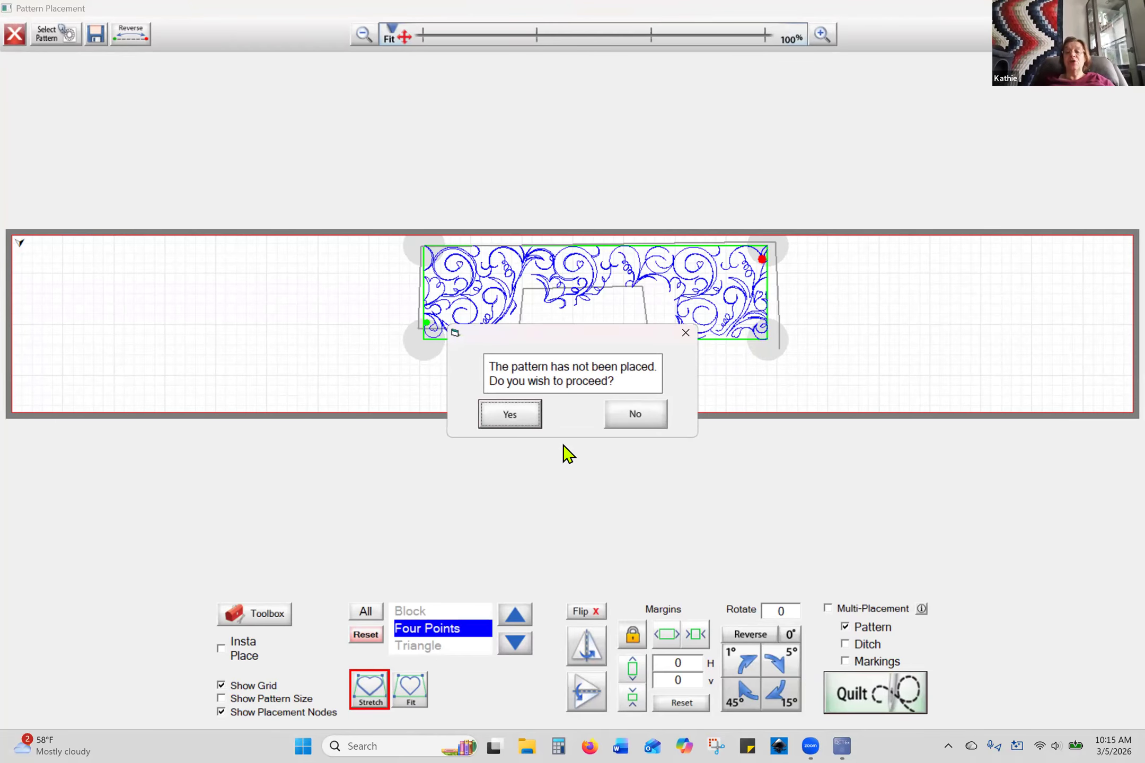
left_click(513, 417)
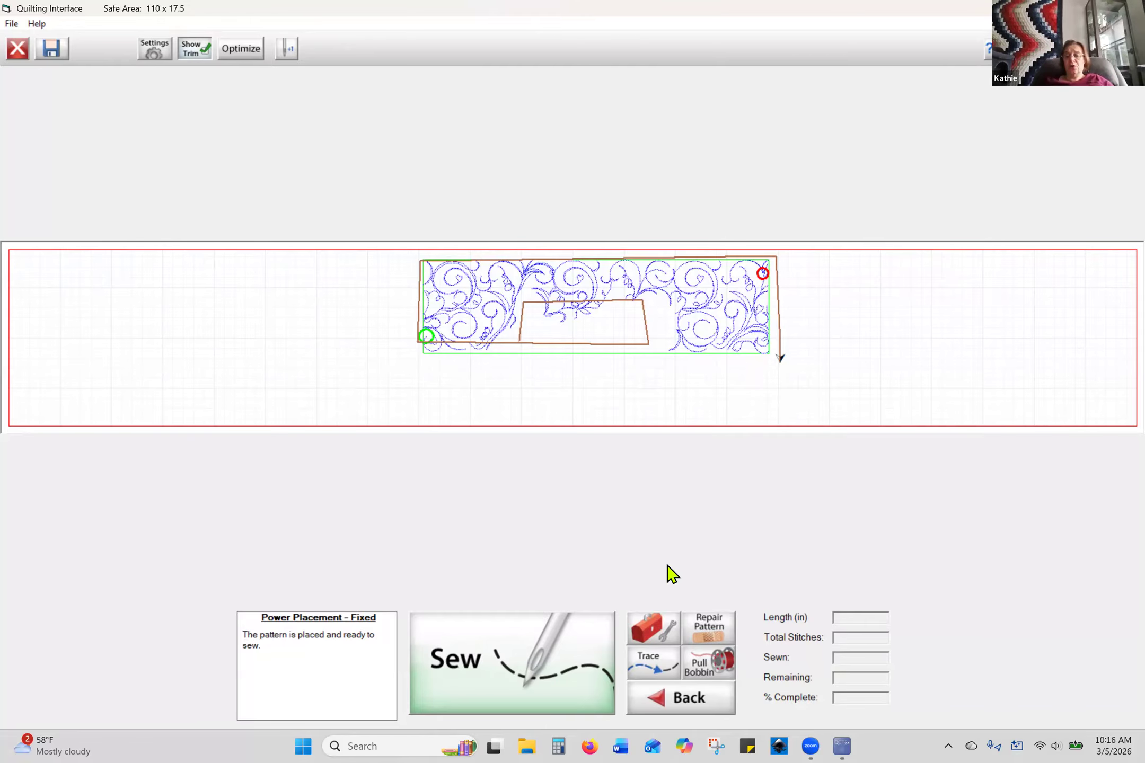
left_click(551, 683)
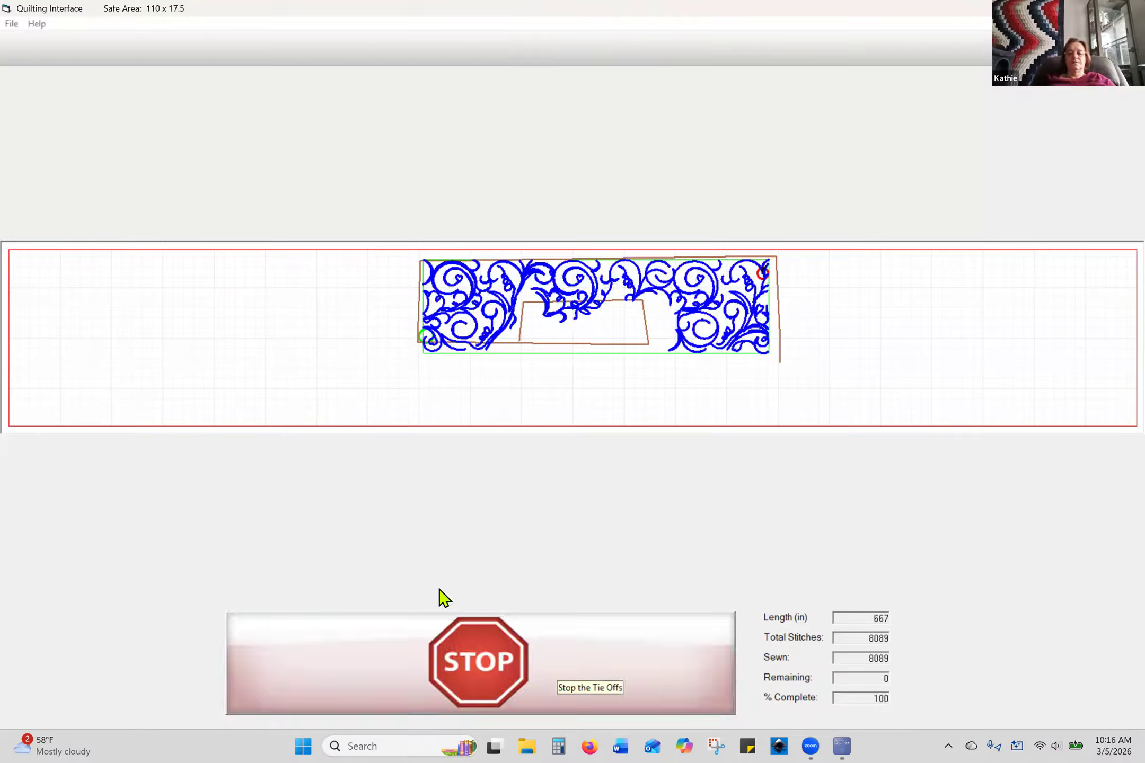
left_click(530, 646)
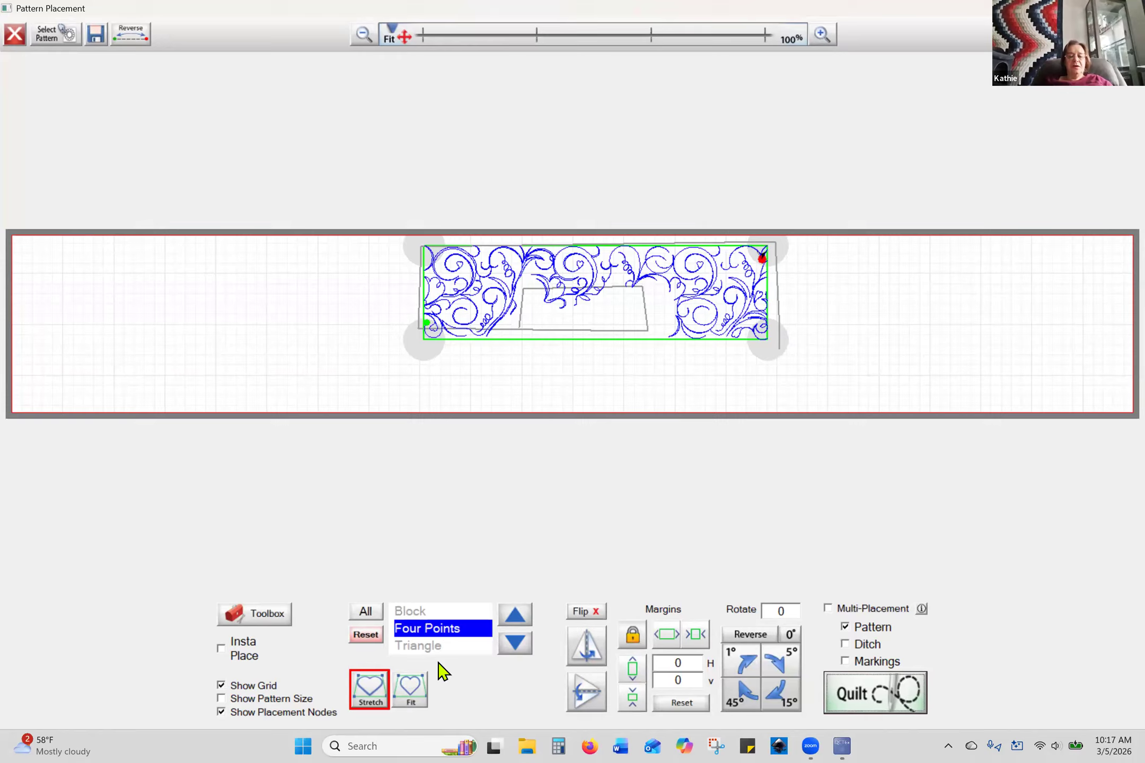
- Switch to the Marking Tool and remove all existing quilt markings
left_click(274, 616)
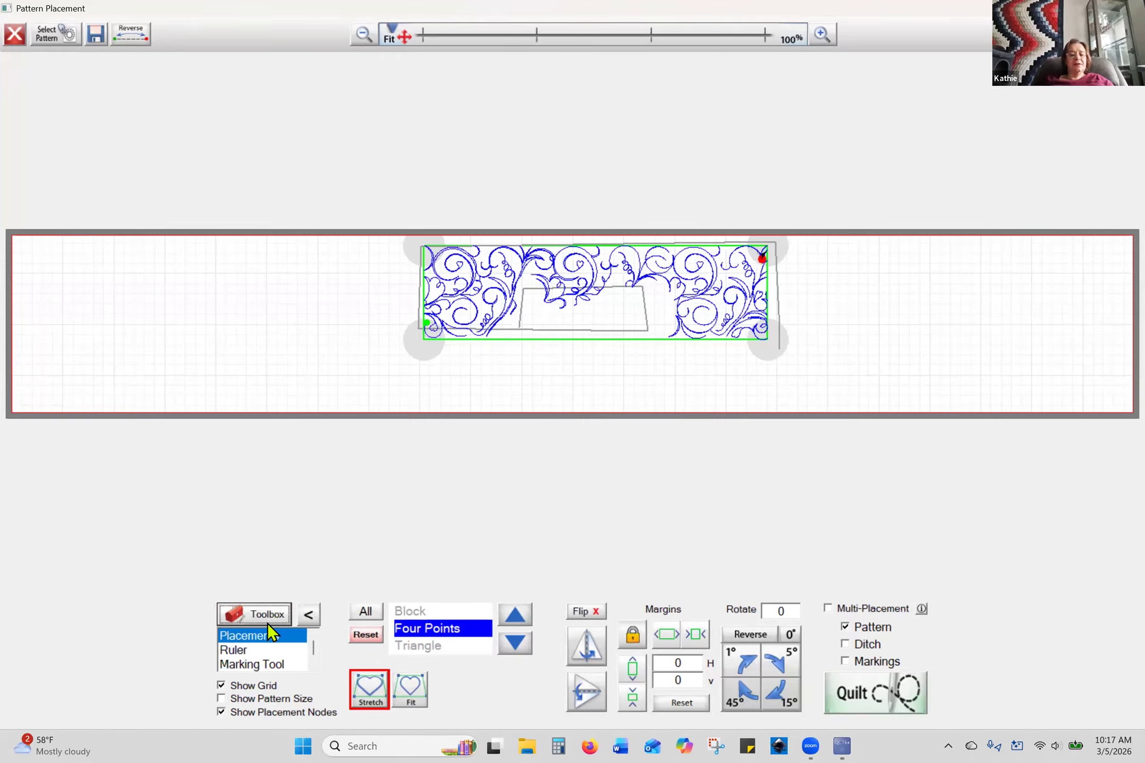
left_click(266, 664)
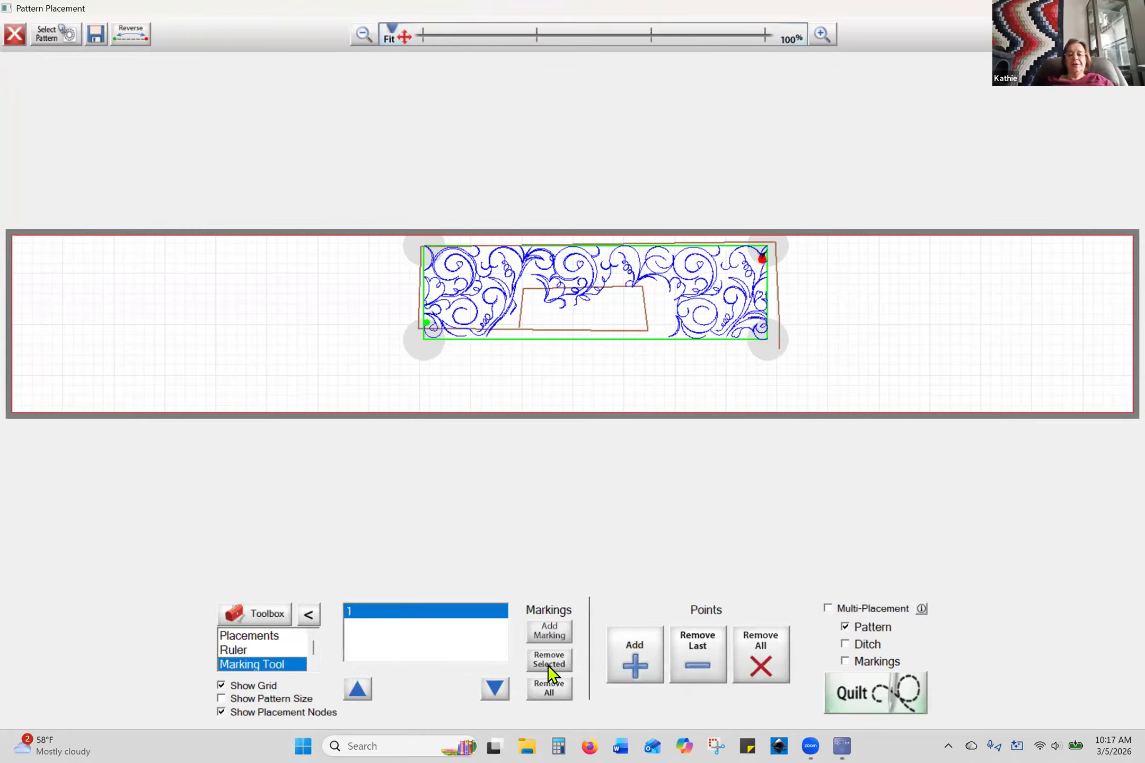
left_click(565, 696)
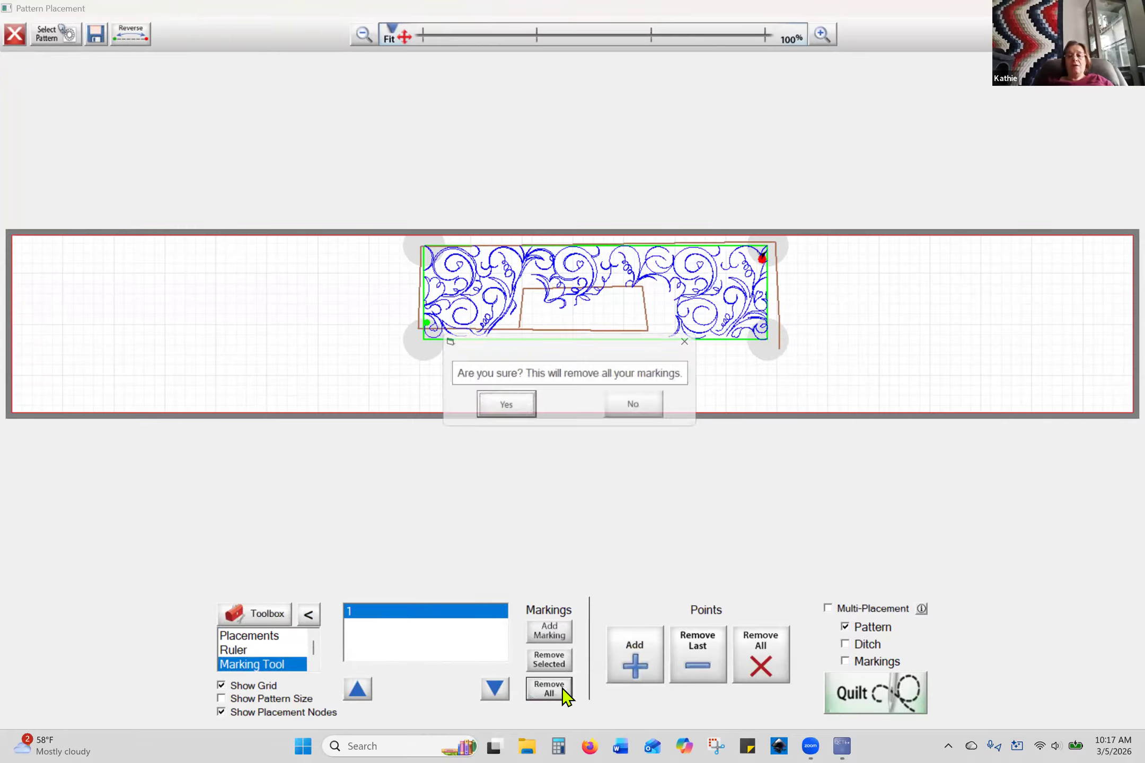
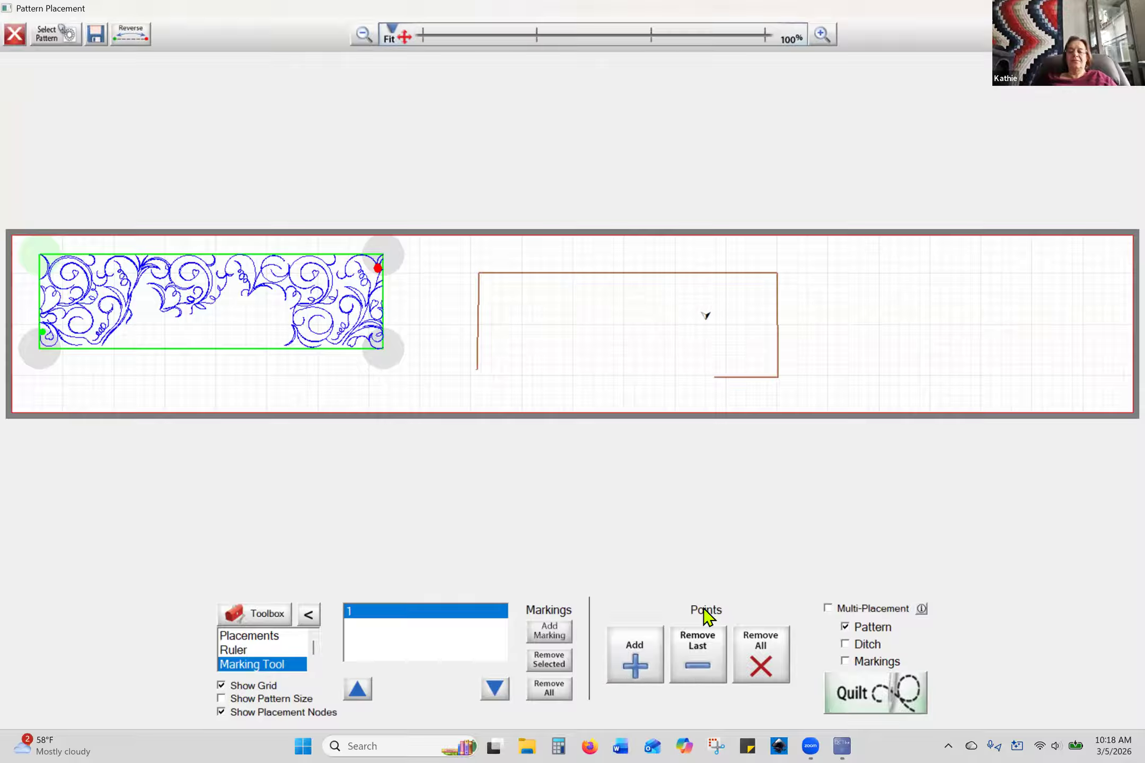
- Add marking points along the inner notch's upper edge, down its left side, and across to the outline's lower-left corner
left_click(636, 651)
left_click(577, 317)
left_click(627, 656)
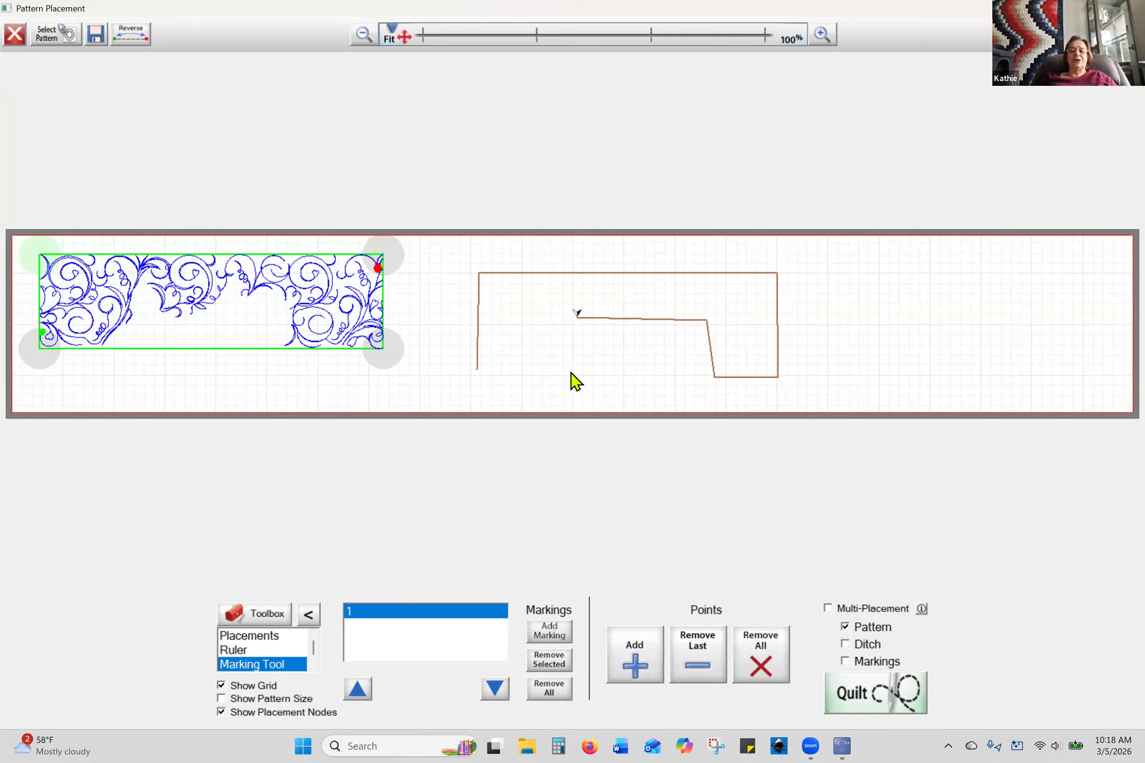
left_click(569, 370)
left_click(631, 642)
left_click(474, 367)
left_click(631, 669)
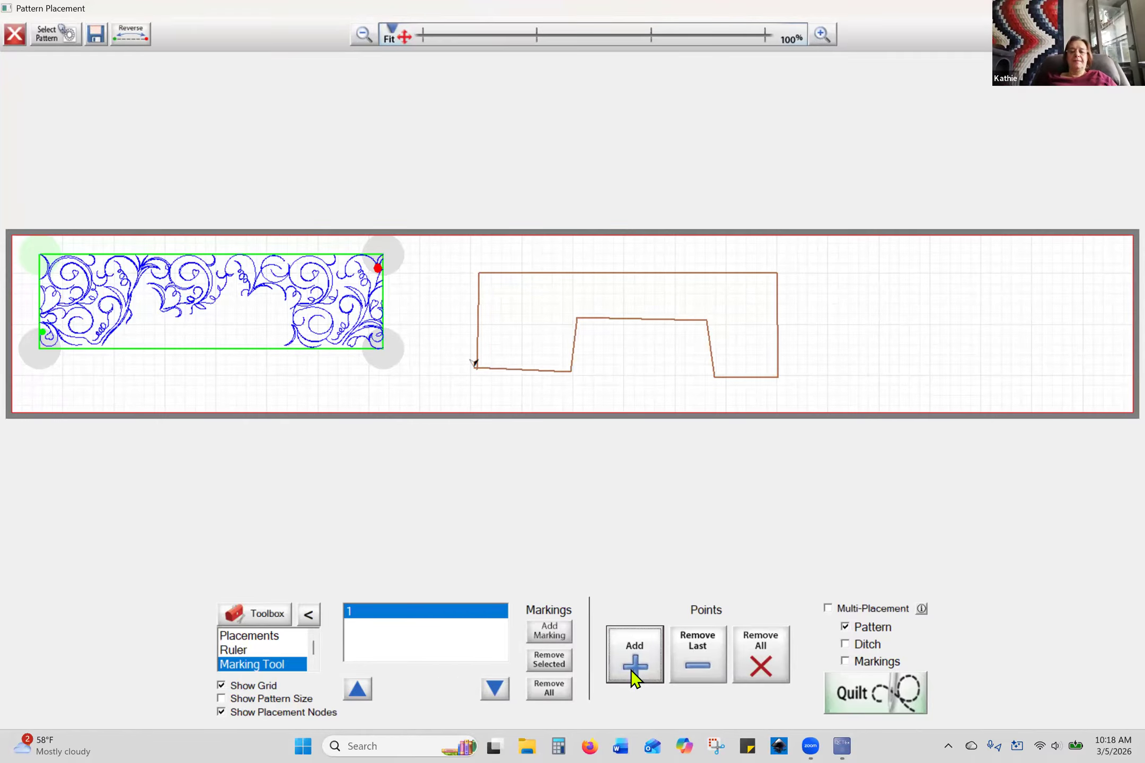
- Return to PatternCAD, clear the current pattern, and load row 2.gpf over the new marking outline
left_click(15, 35)
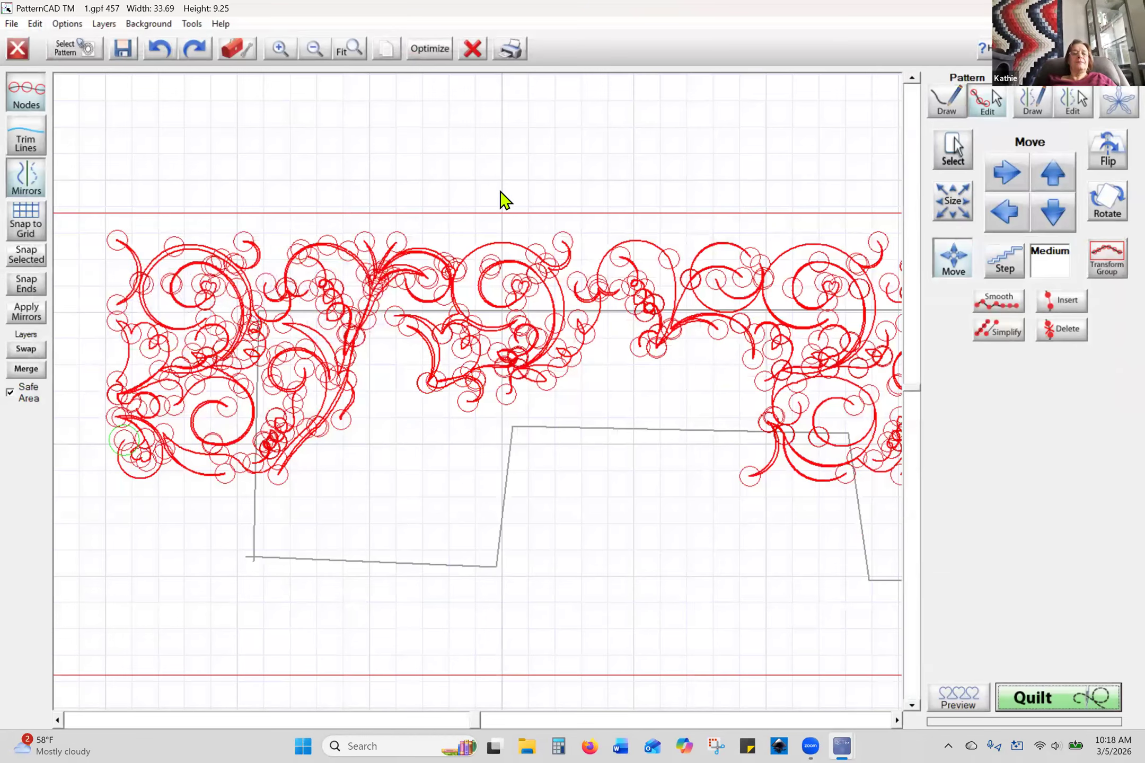
left_click(473, 50)
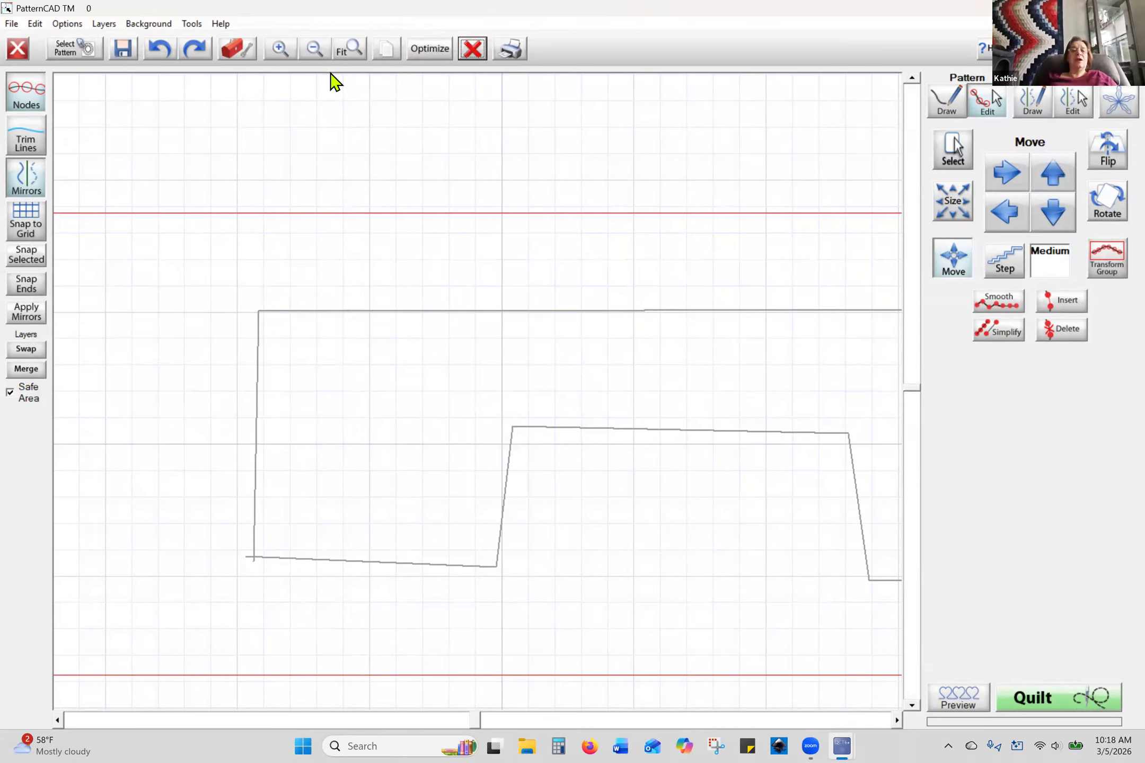
left_click(316, 49)
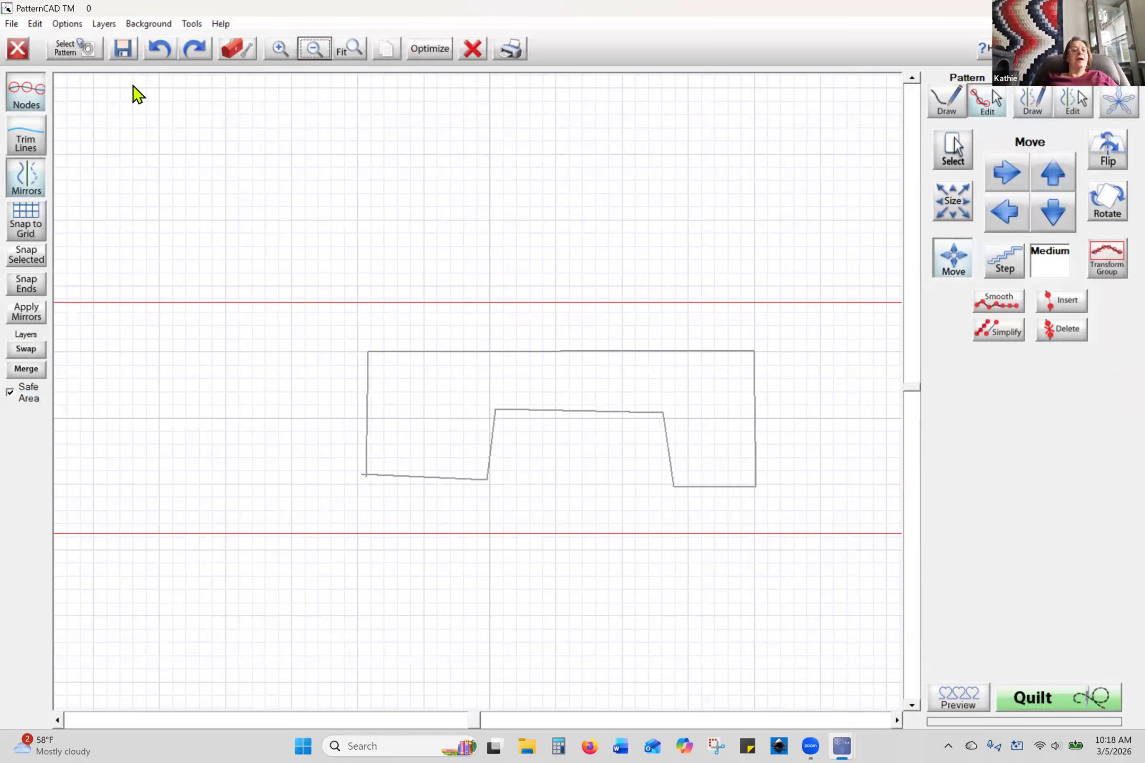
left_click(84, 56)
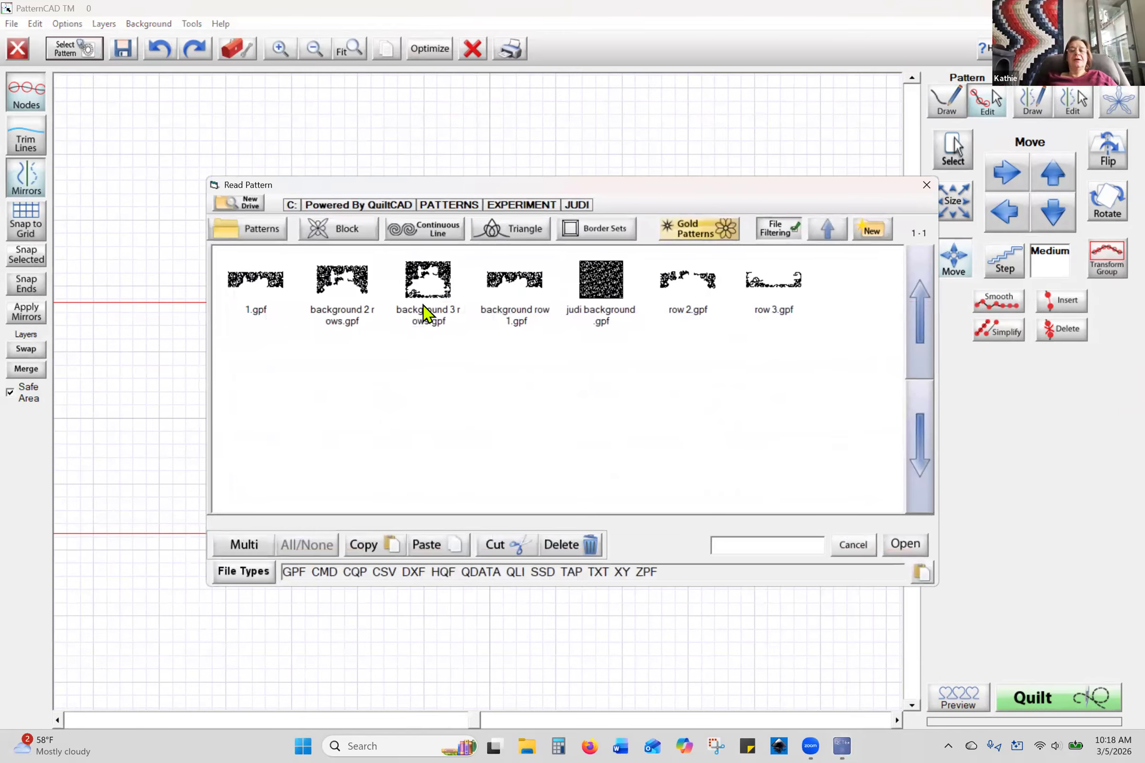
left_click(702, 305)
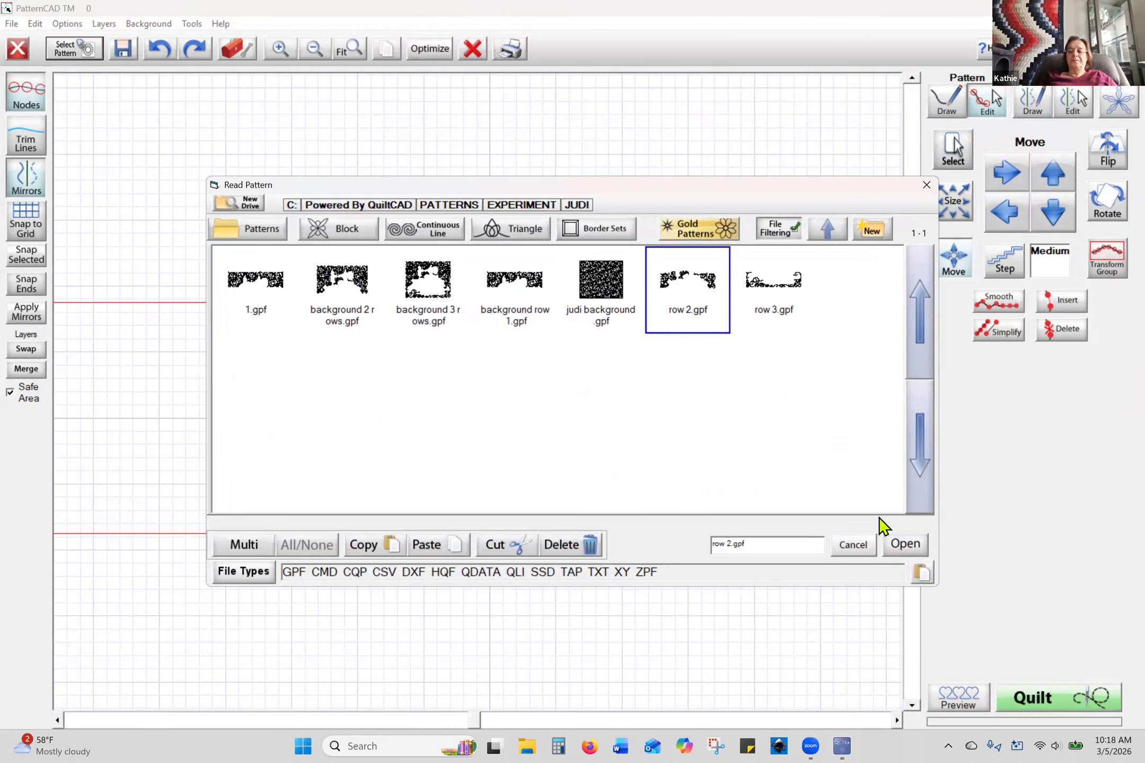
left_click(903, 544)
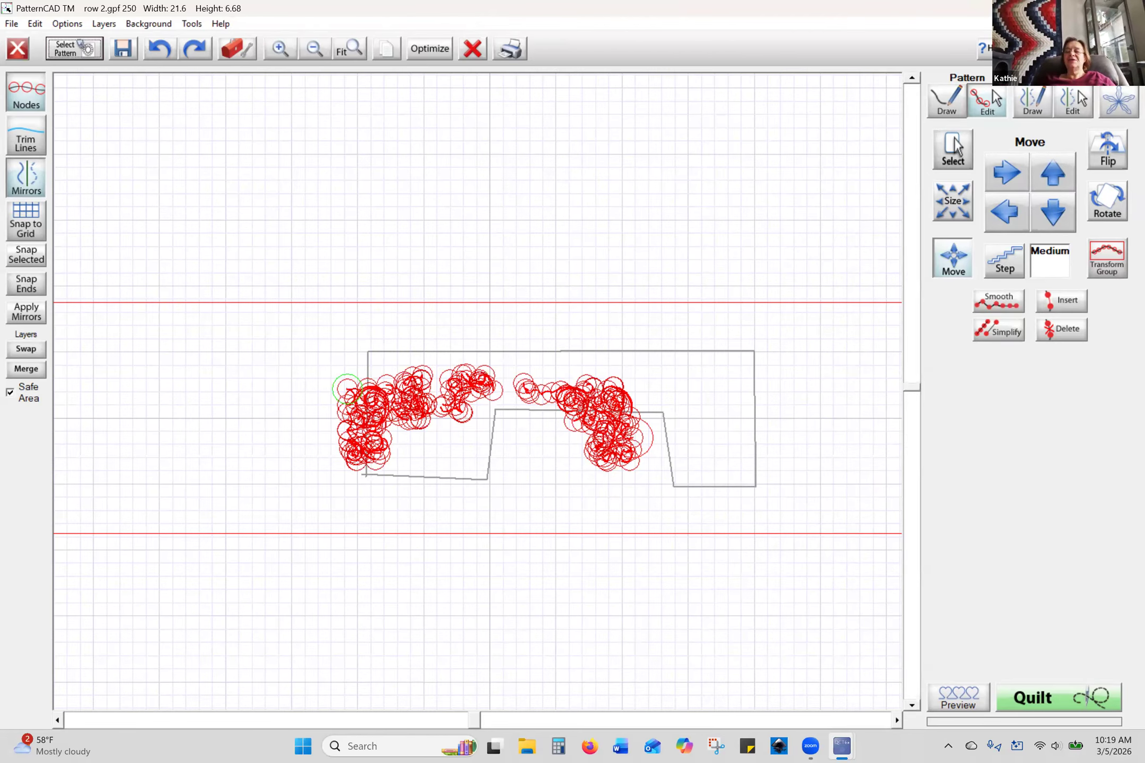
- Leave PatternCAD and open row 3.gpf for placement through Select & Sew
left_click(17, 49)
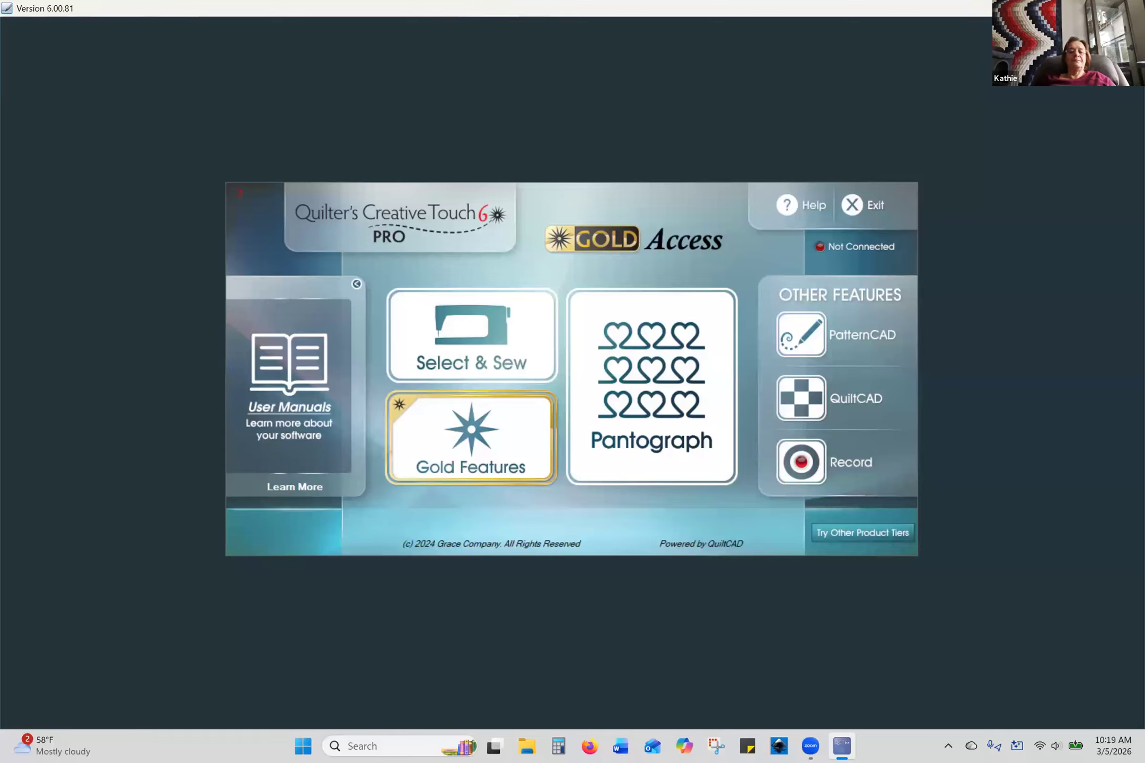
left_click(510, 351)
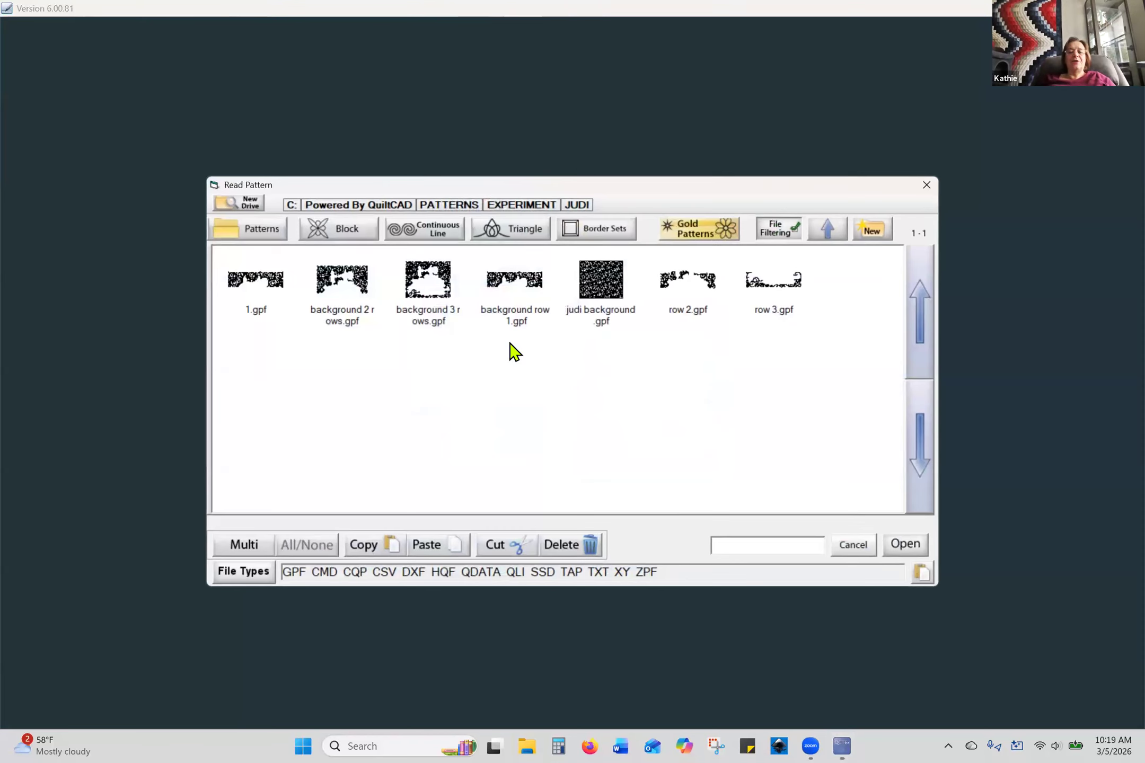
left_click(782, 313)
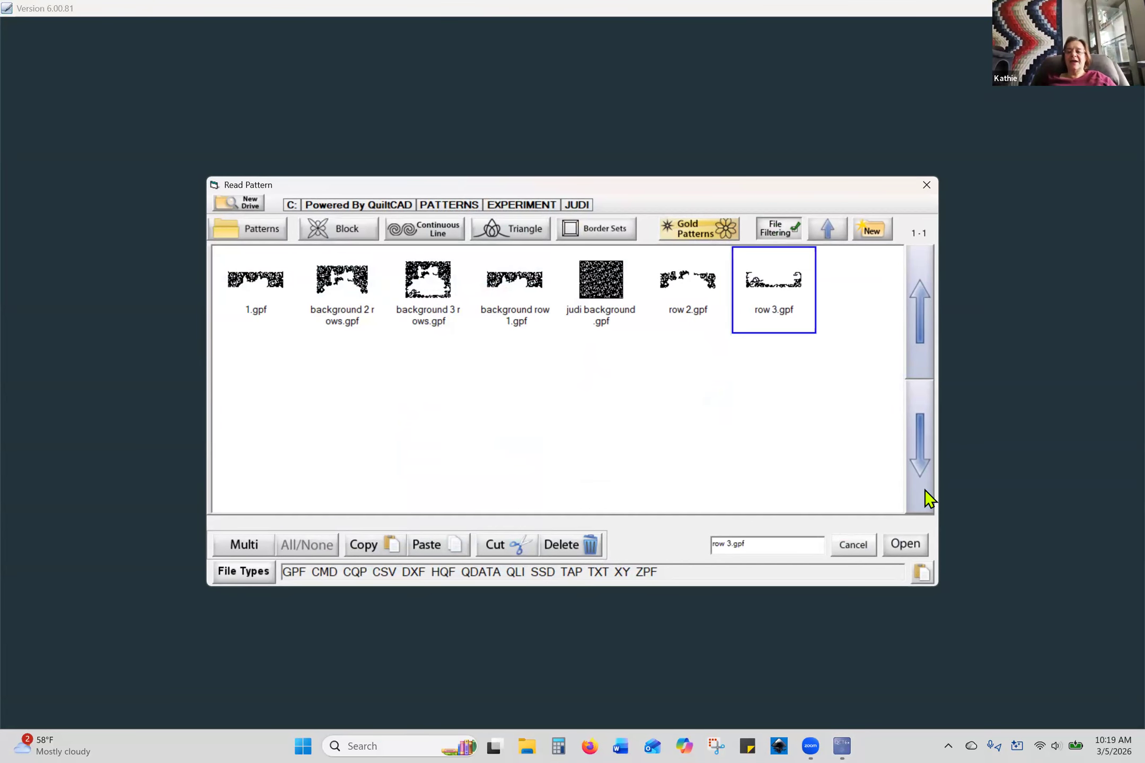
left_click(906, 545)
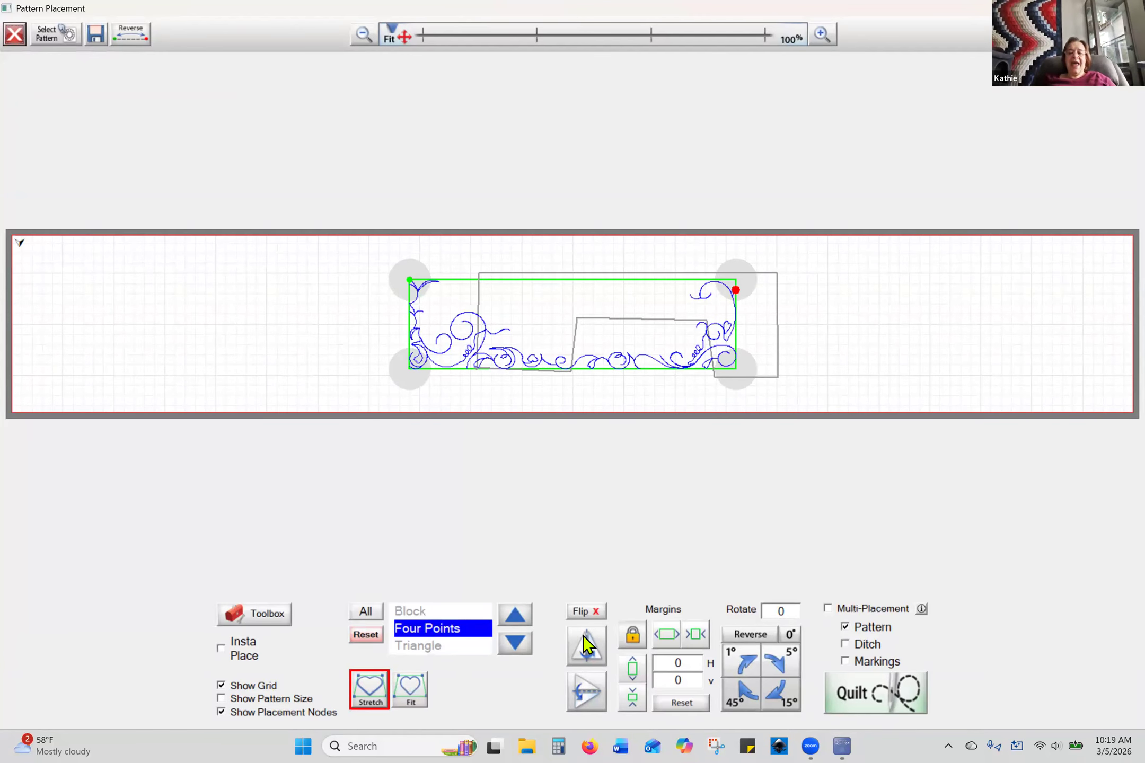
- Switch to the Marking Tool and extend the marking to the outline's upper-left corner, adding points along the left part of its upper edge
left_click(265, 614)
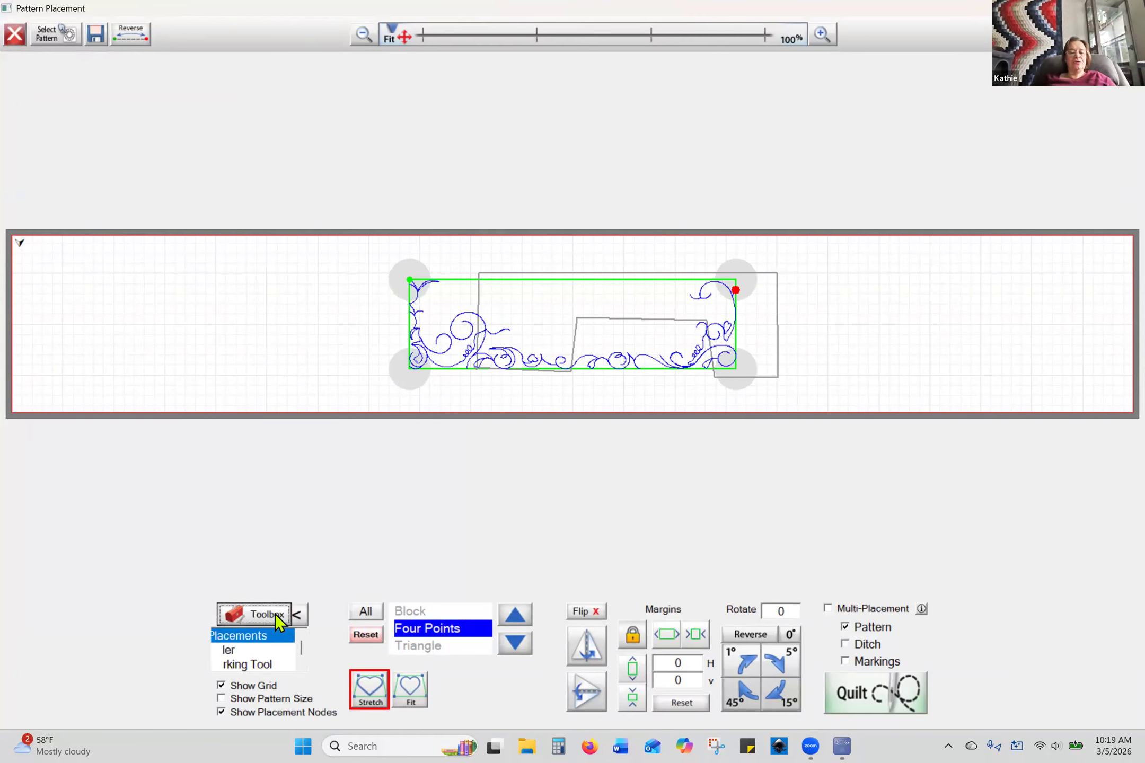
left_click(269, 665)
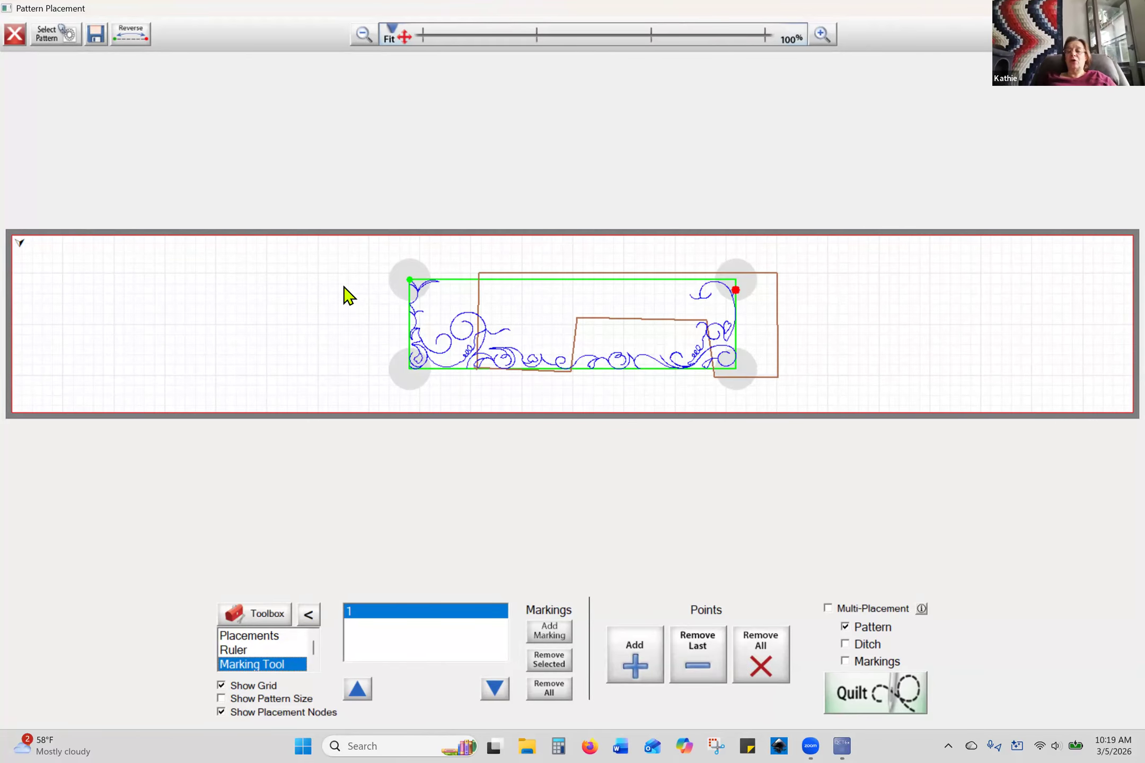
left_click(643, 658)
left_click(496, 273)
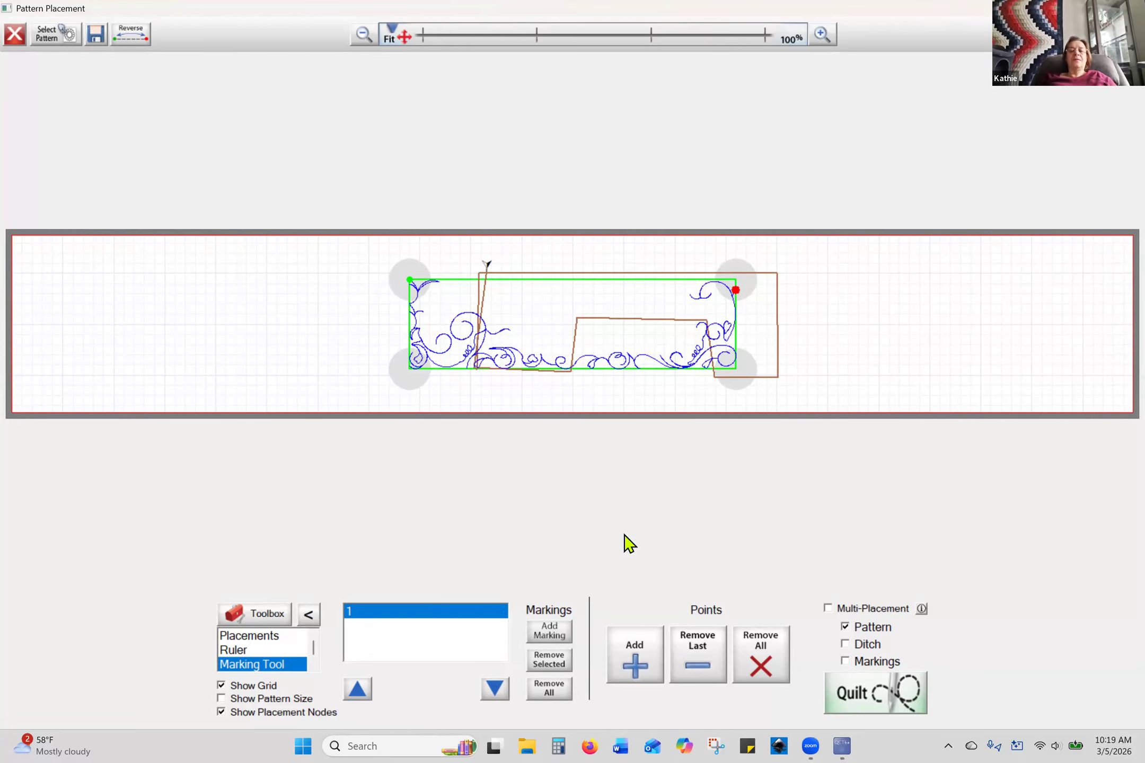
left_click(637, 651)
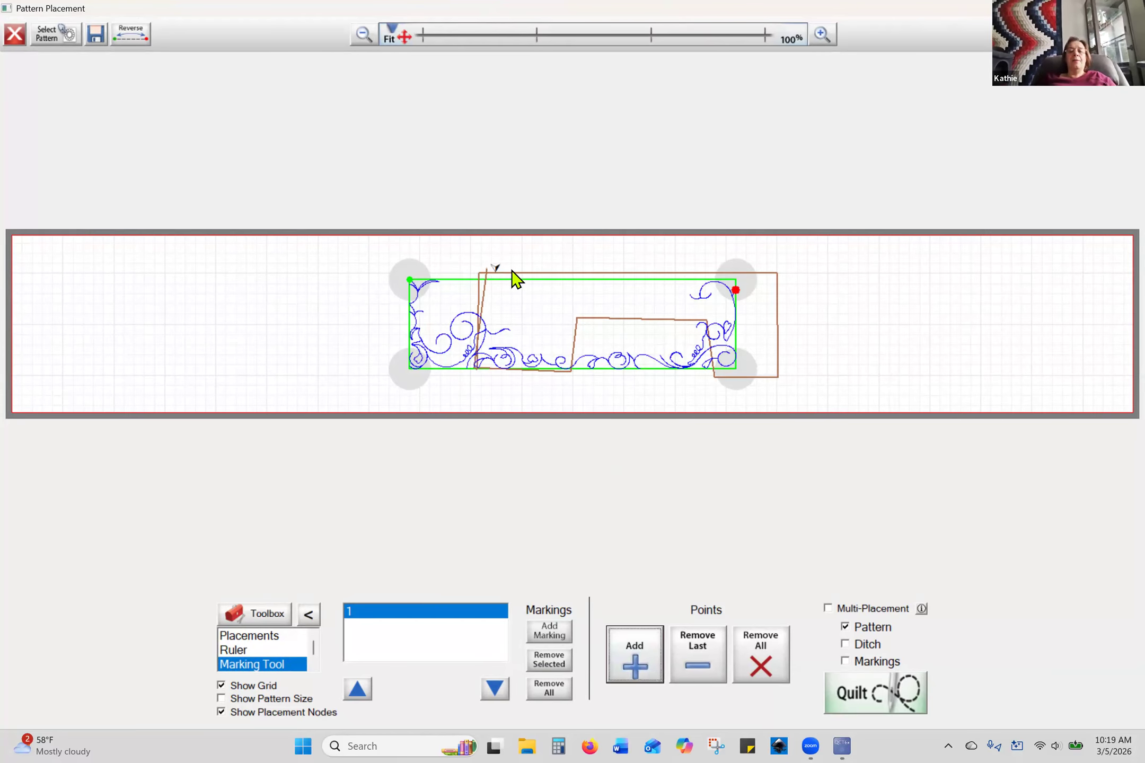
left_click(637, 649)
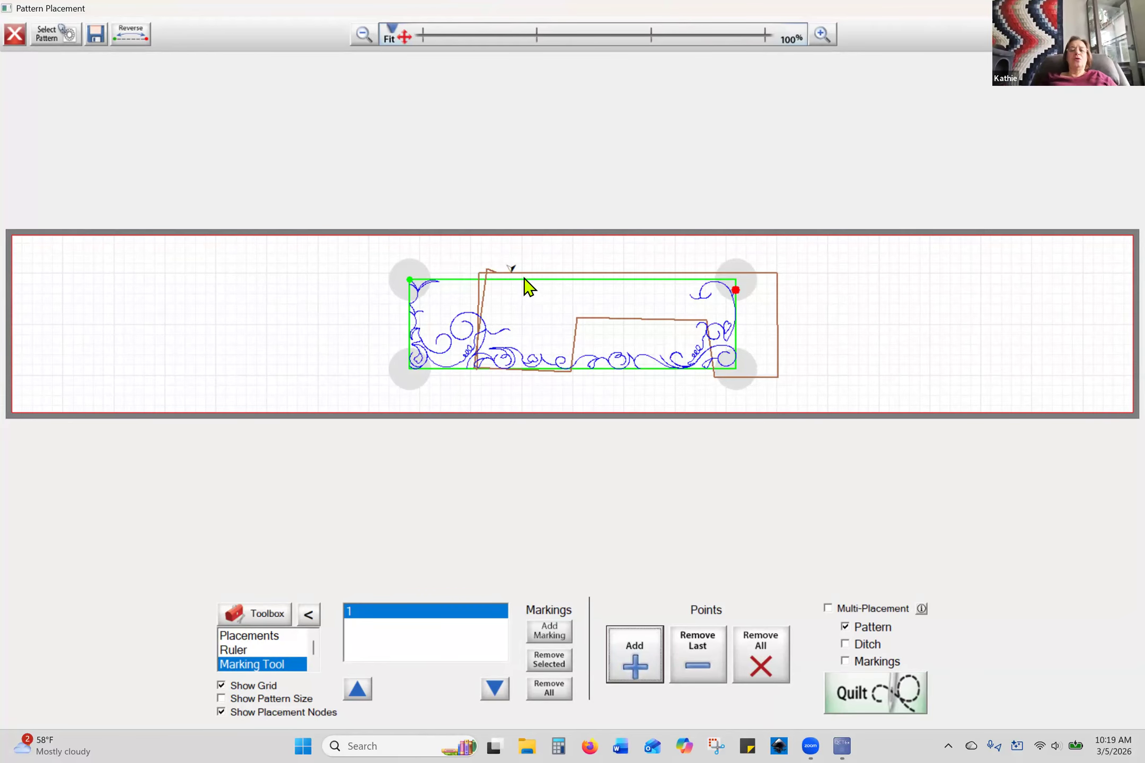
left_click(637, 653)
left_click(544, 276)
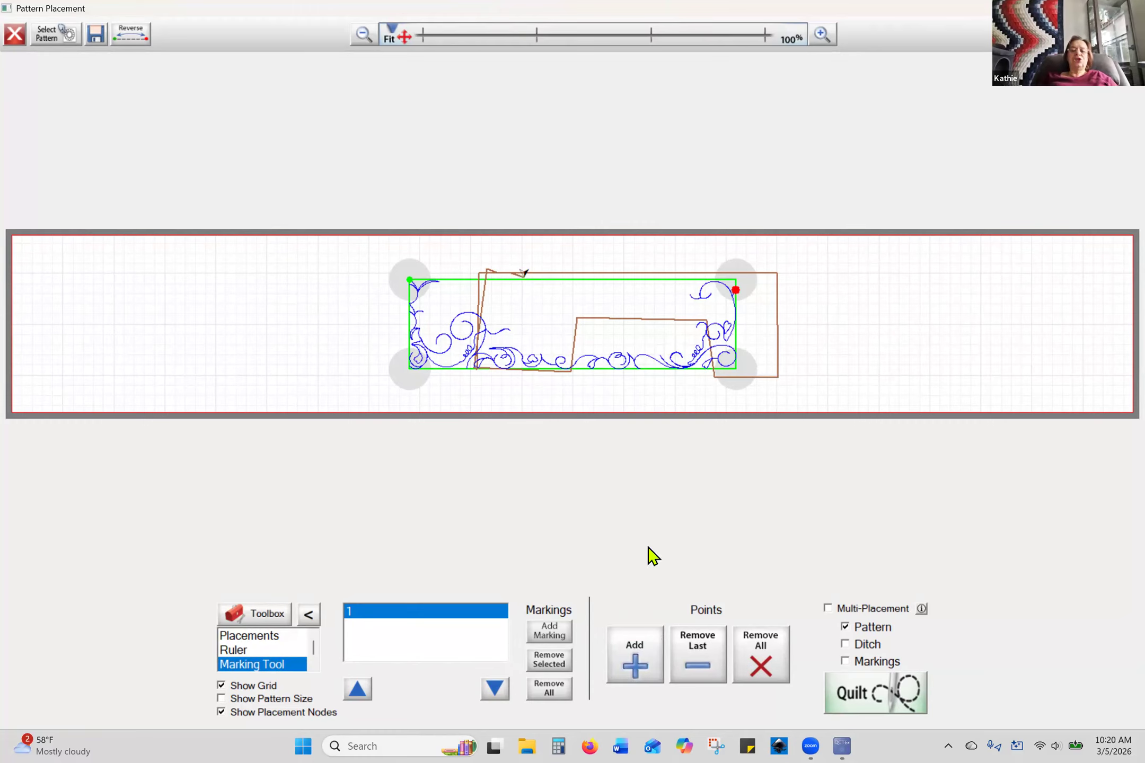
left_click(640, 646)
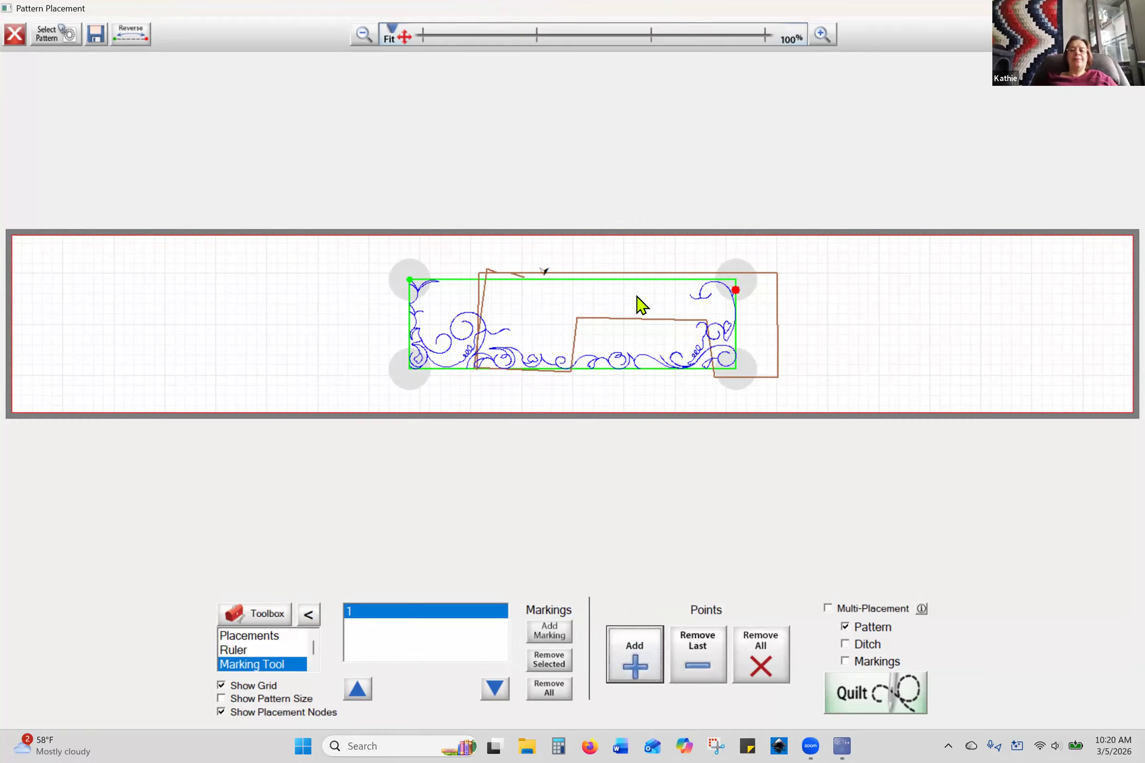
left_click(571, 269)
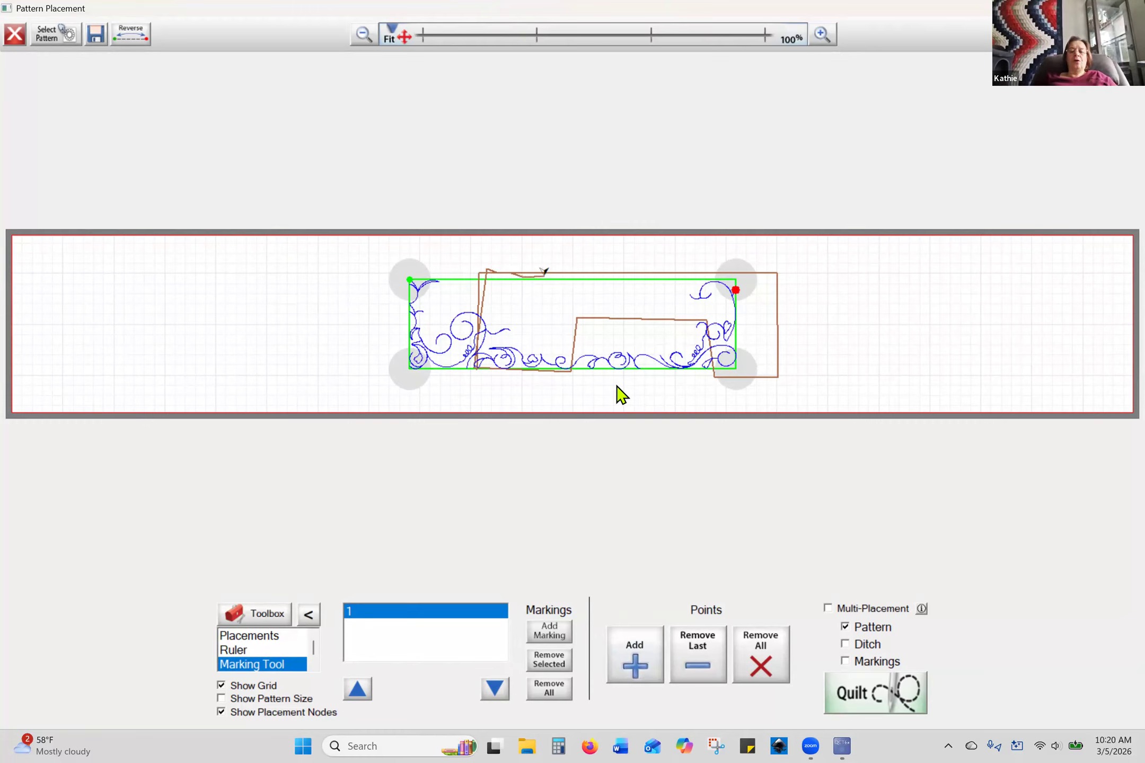
- Continue adding marking points in a slightly wavy line along the middle and right part of the outline's upper edge
left_click(630, 645)
left_click(601, 280)
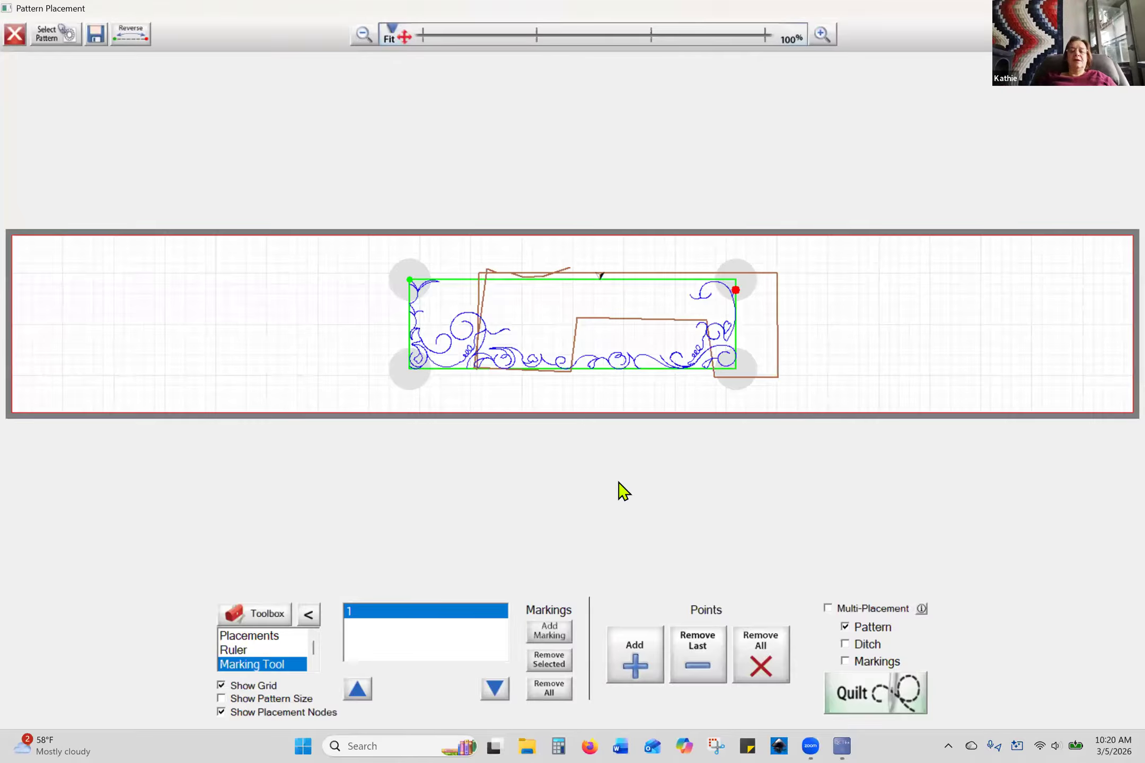
left_click(627, 278)
left_click(636, 660)
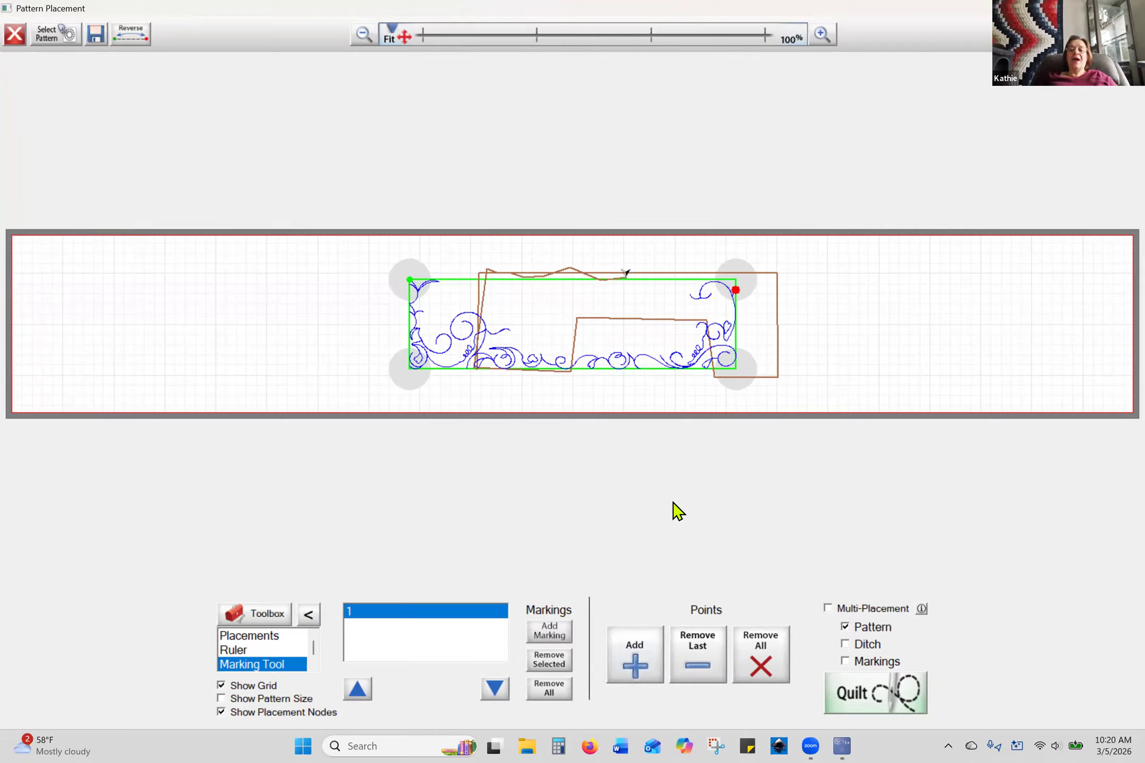
left_click(636, 652)
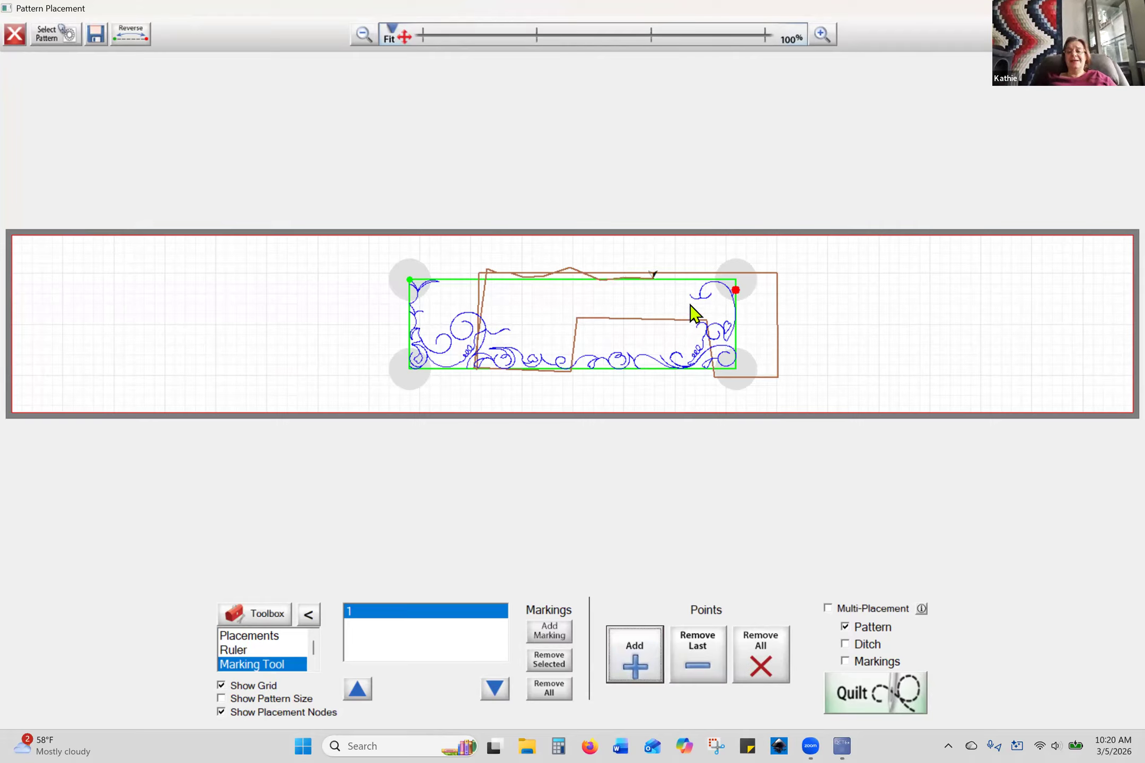
left_click(680, 276)
left_click(636, 657)
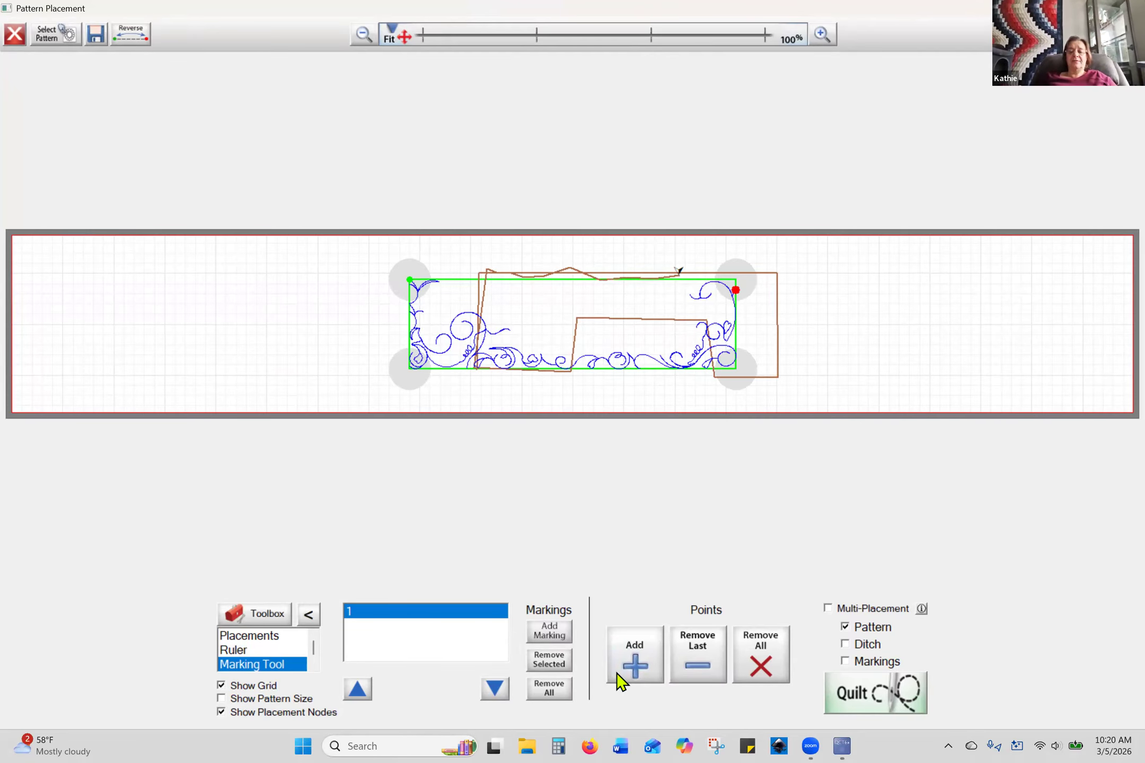
left_click(657, 661)
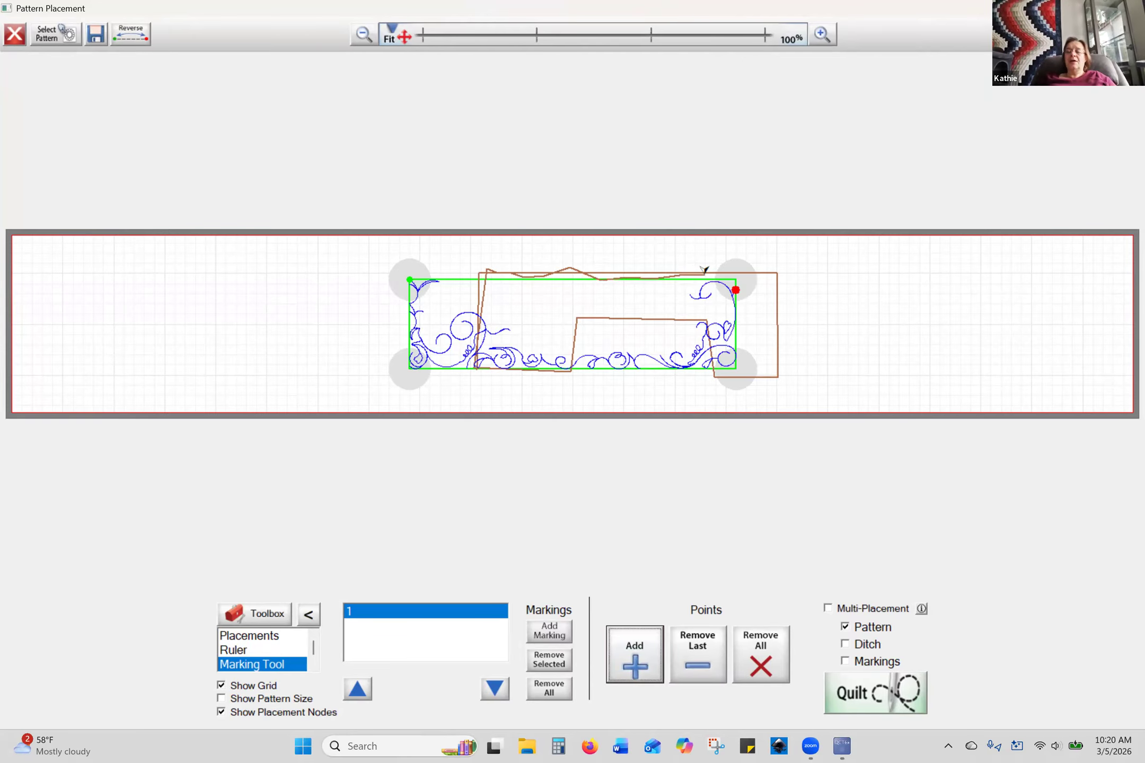
- Return to PatternCAD and load row 2.gpf over the marking outline with the wavy upper edge
left_click(1129, 8)
left_click(831, 334)
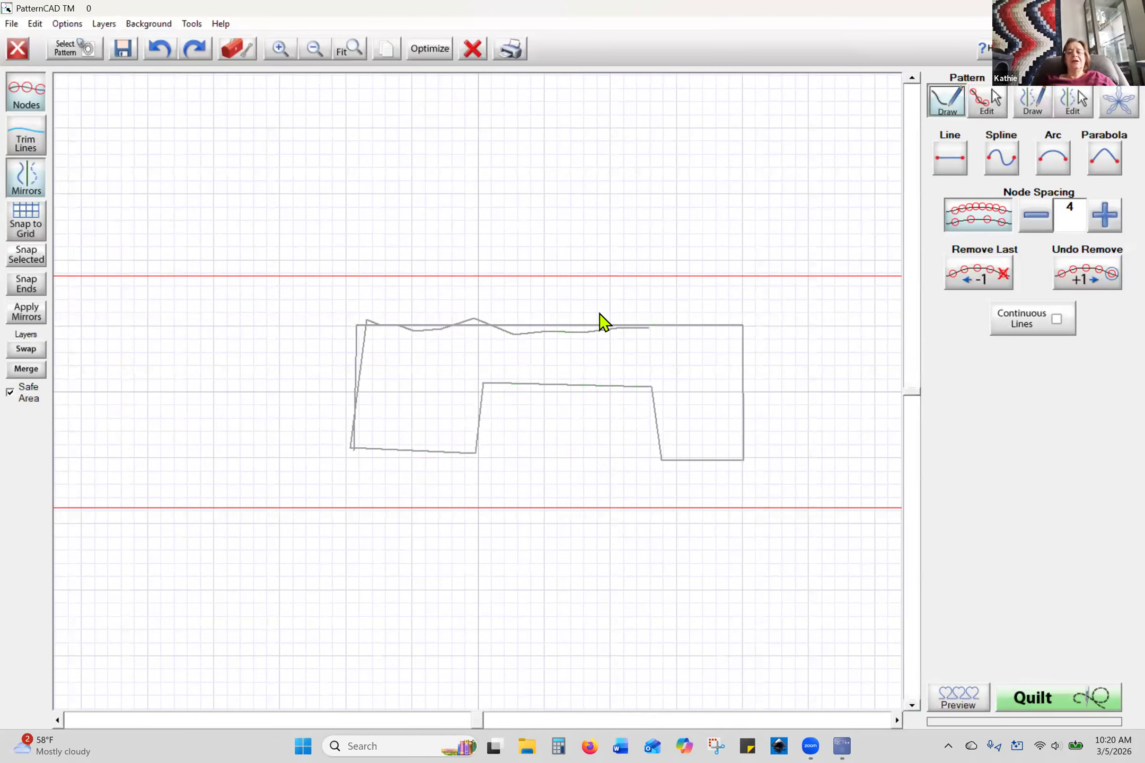
left_click(85, 56)
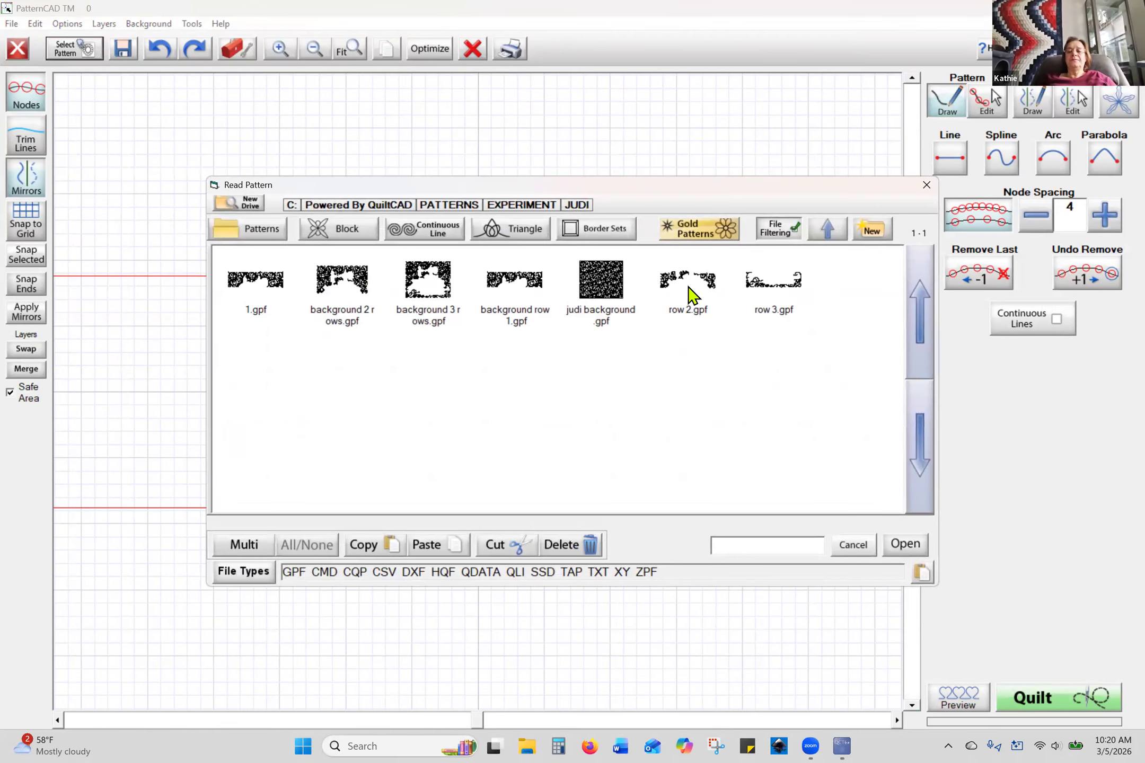
left_click(689, 295)
left_click(905, 544)
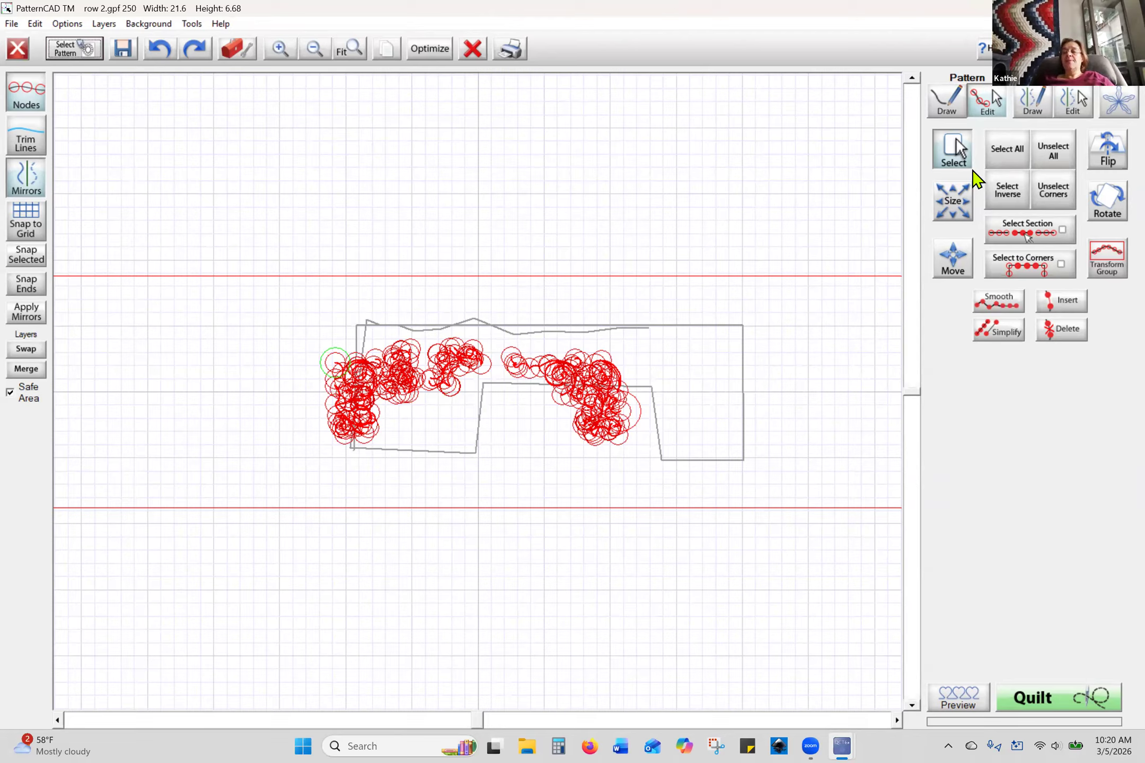
- Select all nodes of the row pattern and enlarge it proportionally with the size step set to Medium
left_click(1004, 159)
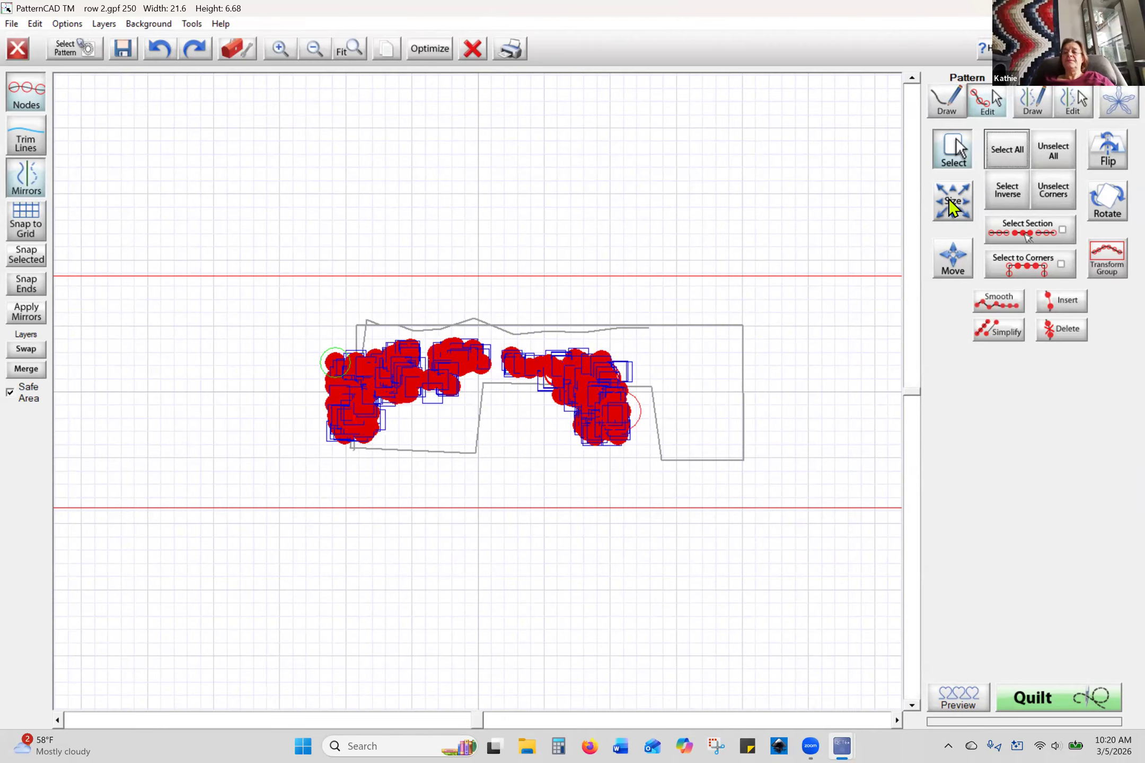
left_click(950, 200)
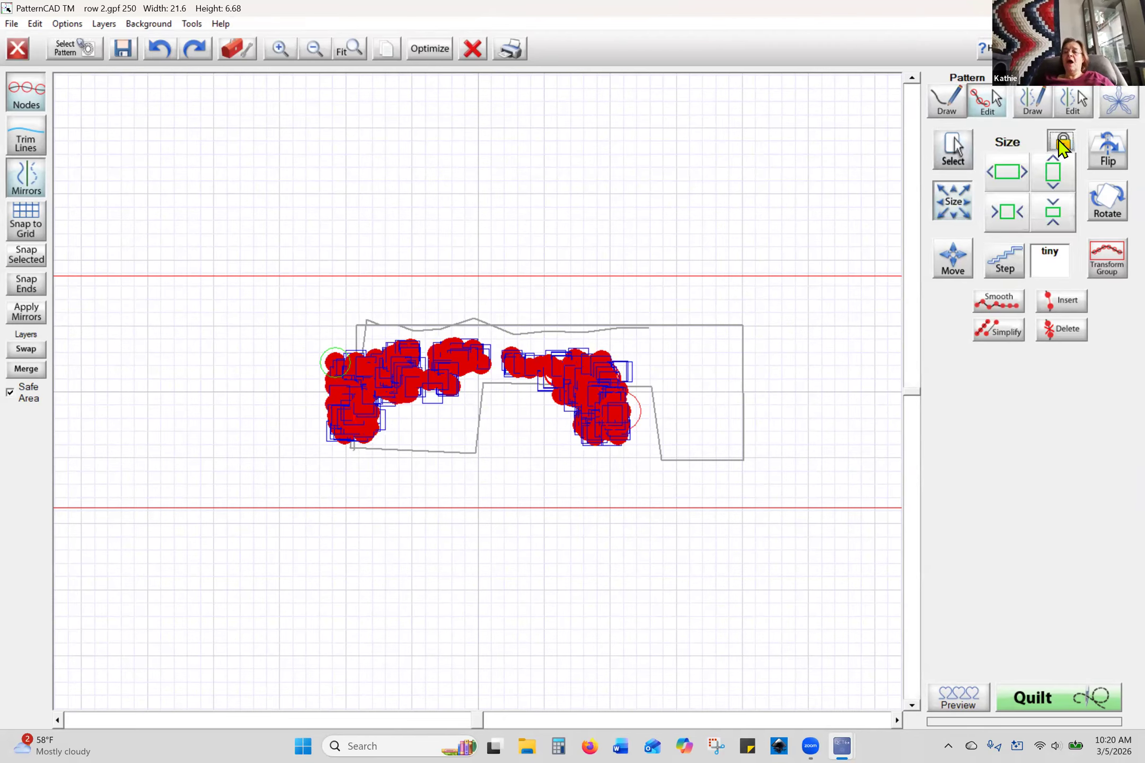
left_click(1006, 272)
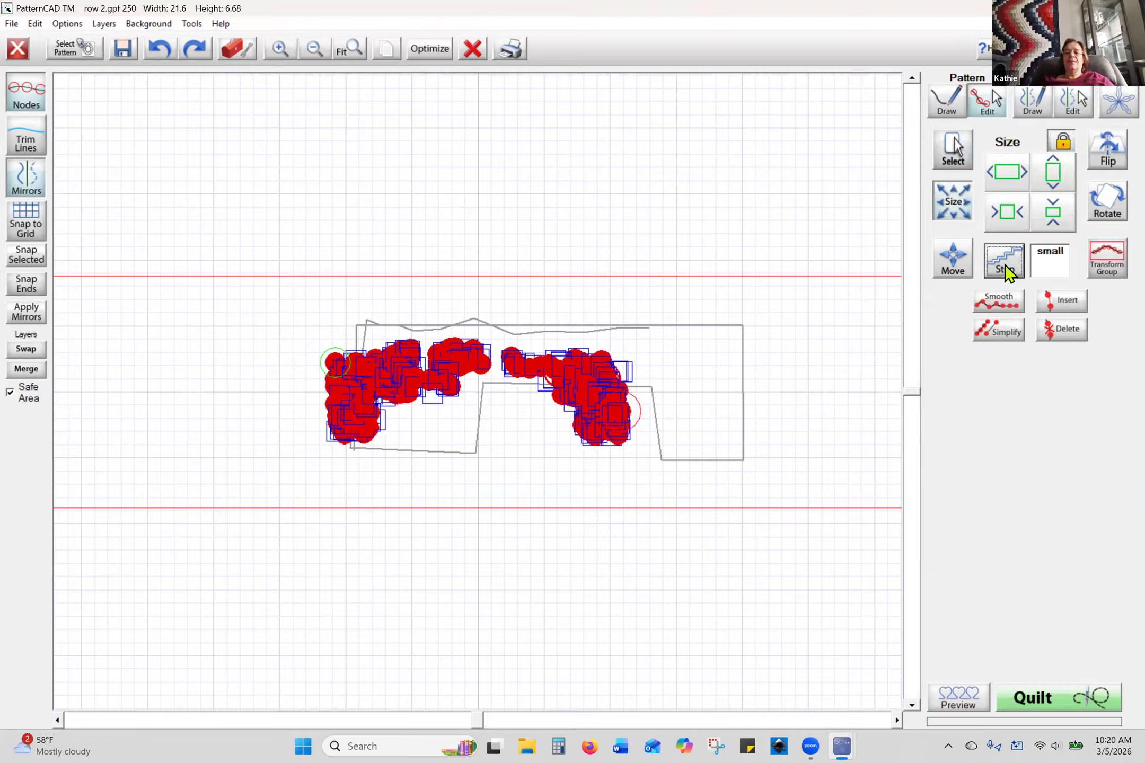
left_click(1006, 272)
left_click(1054, 172)
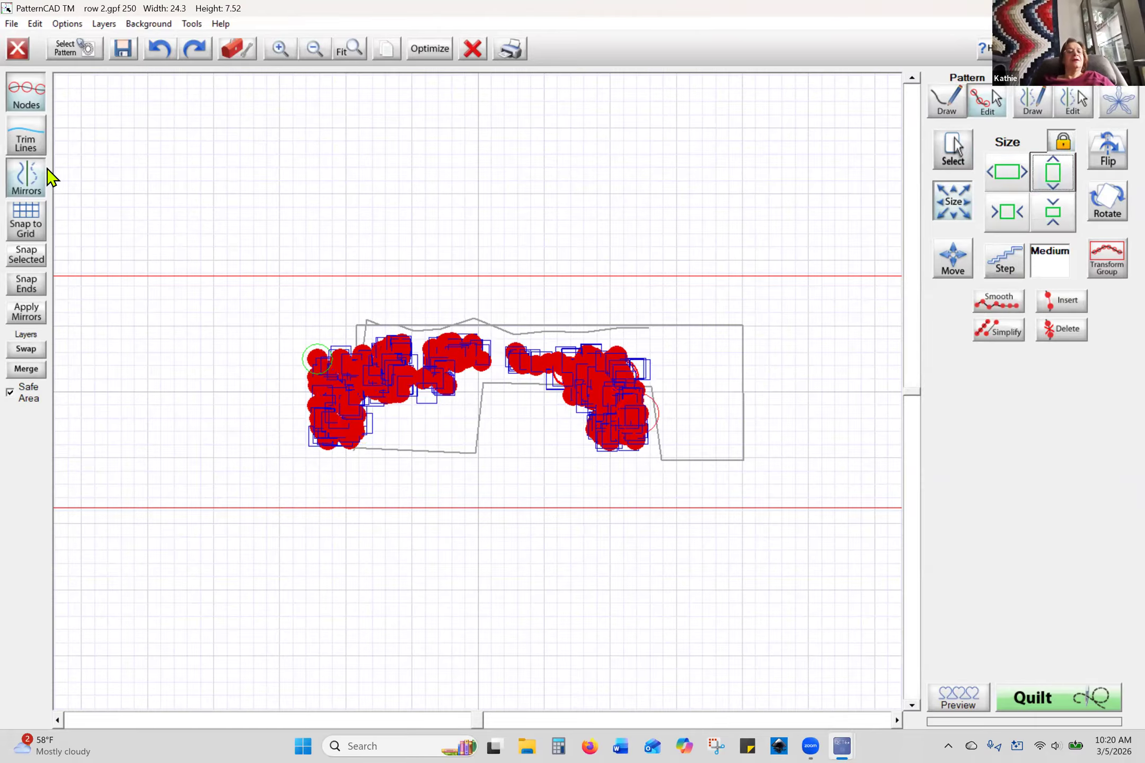
- Hide the nodes and enlarge the row pattern further in Medium steps, repositioning it over the marking outline
left_click(26, 94)
left_click(26, 94)
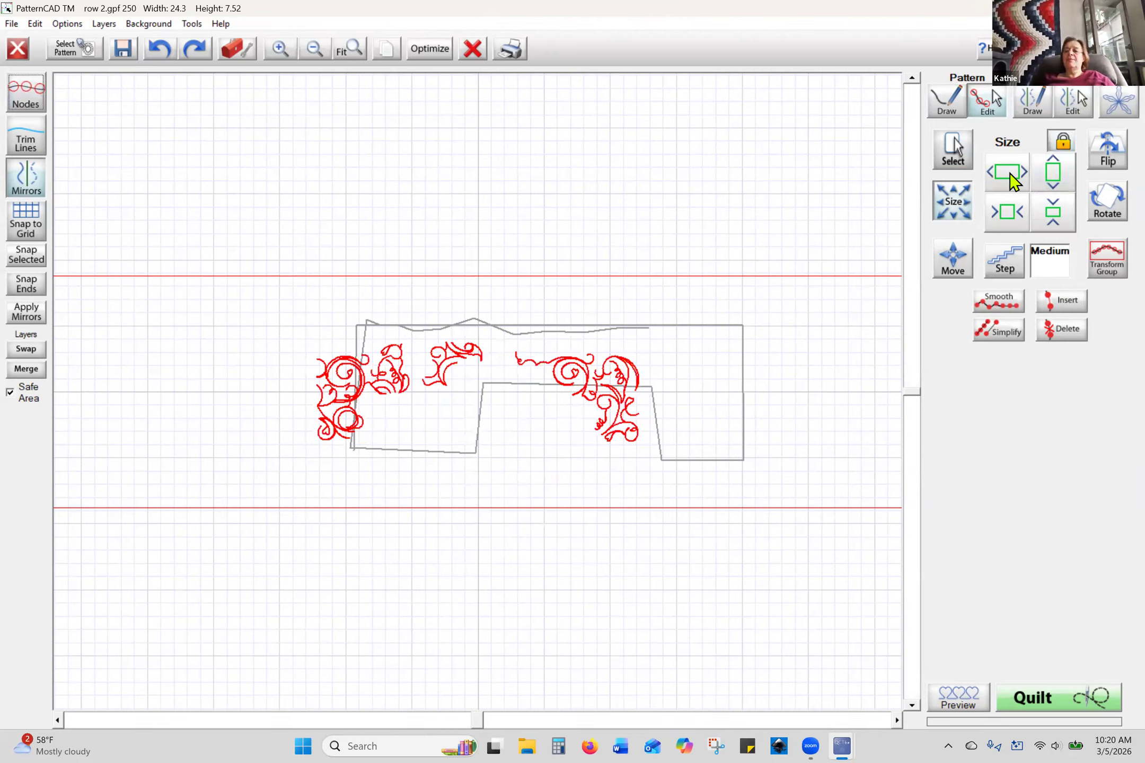
left_click(1053, 176)
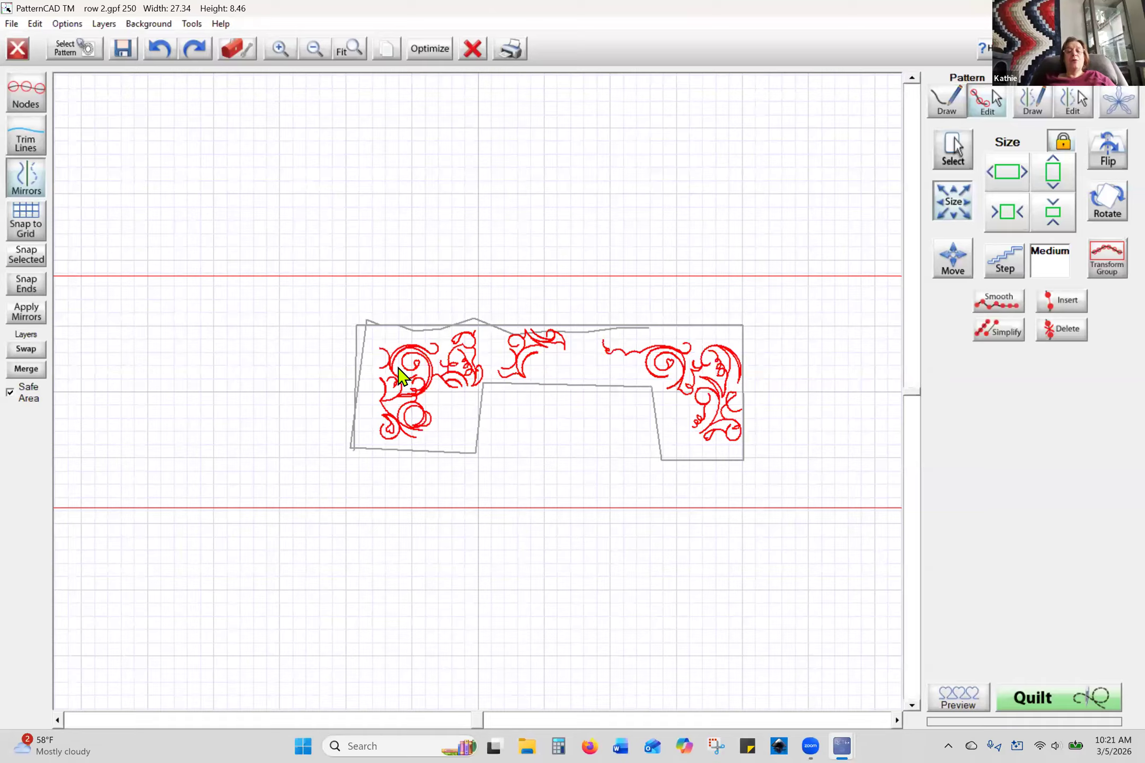
left_click(1001, 173)
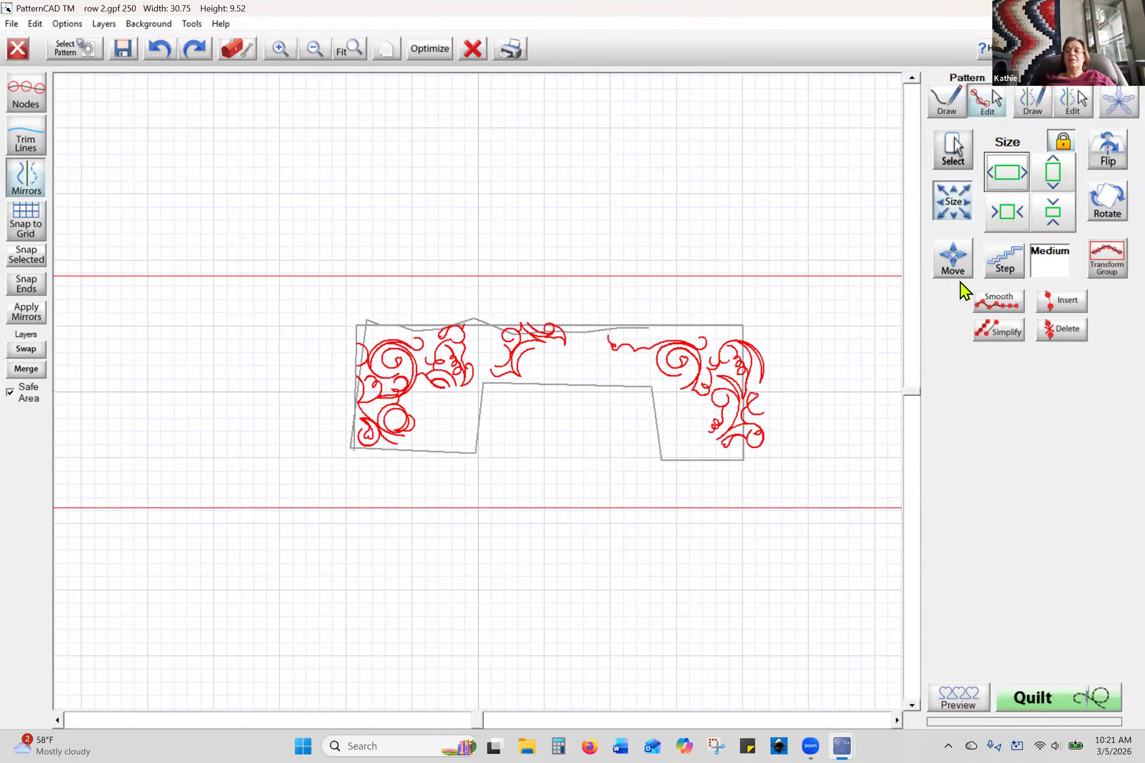
- Set the size step to small and shrink the row pattern slightly to fit the marking outline better
left_click(1006, 253)
left_click(1006, 254)
left_click(1006, 253)
left_click(1006, 254)
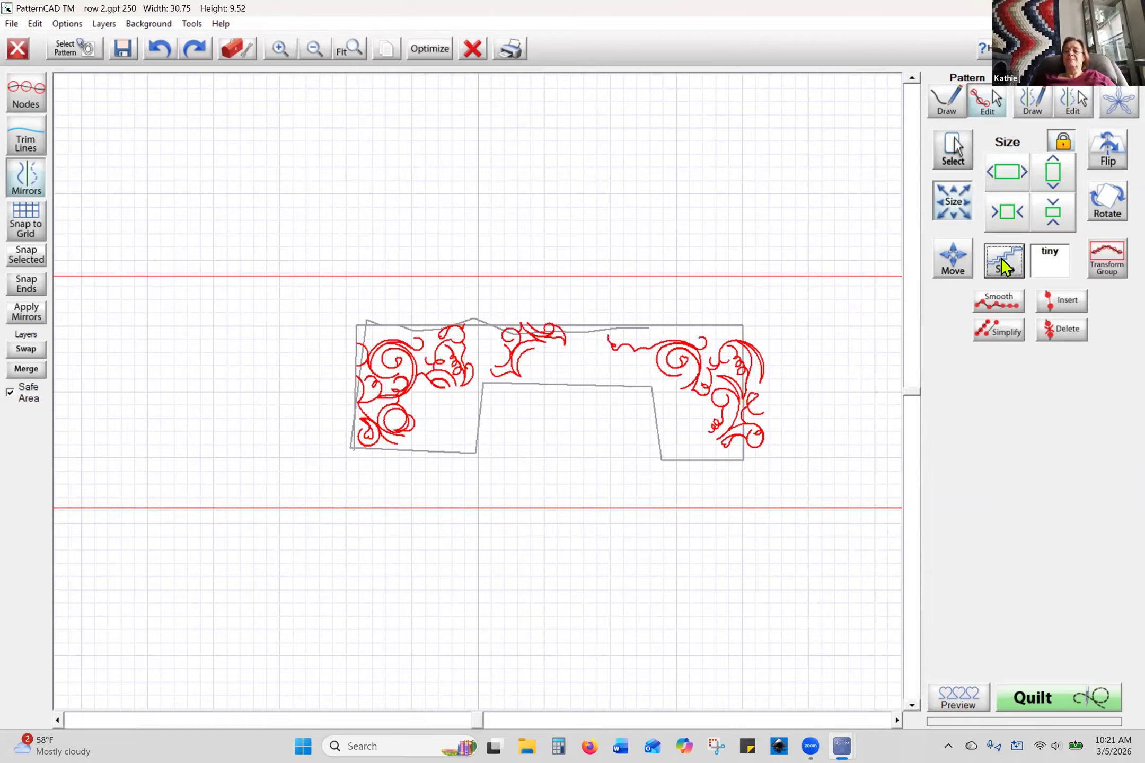
left_click(1051, 227)
left_click(1051, 227)
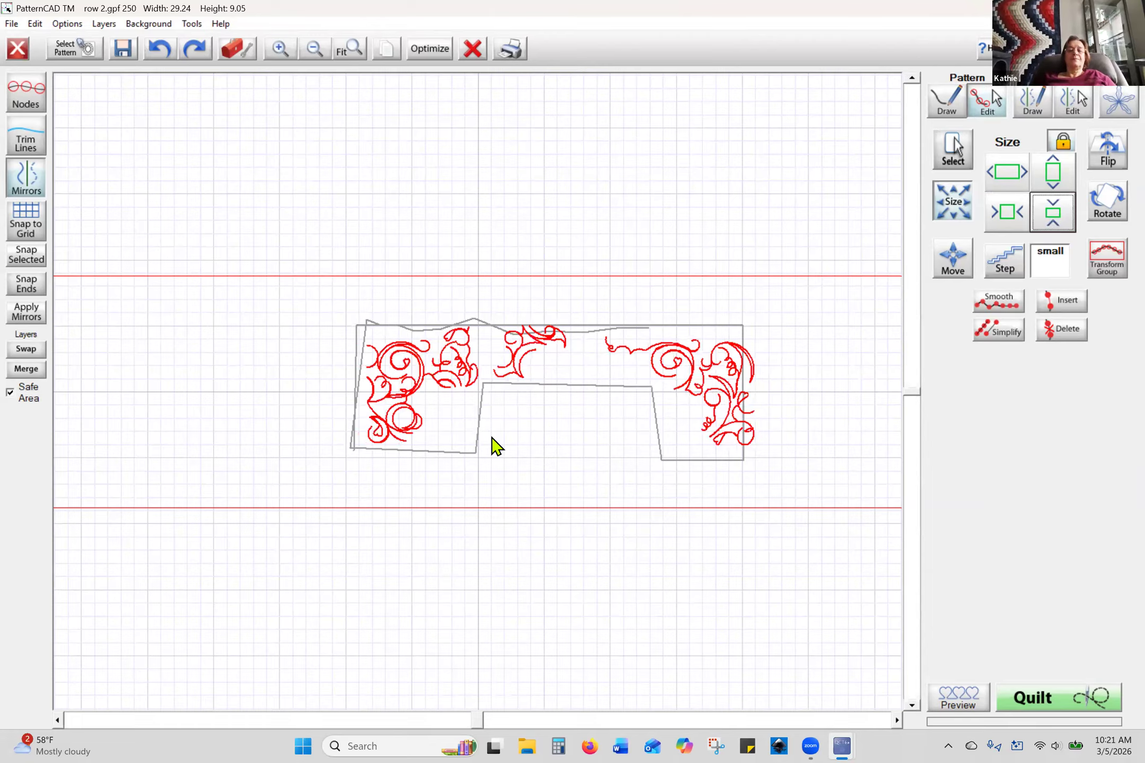
- Show the nodes, clear the full selection, and pick nodes at the middle motif's upper-right end and at its lower tip
left_click(494, 359)
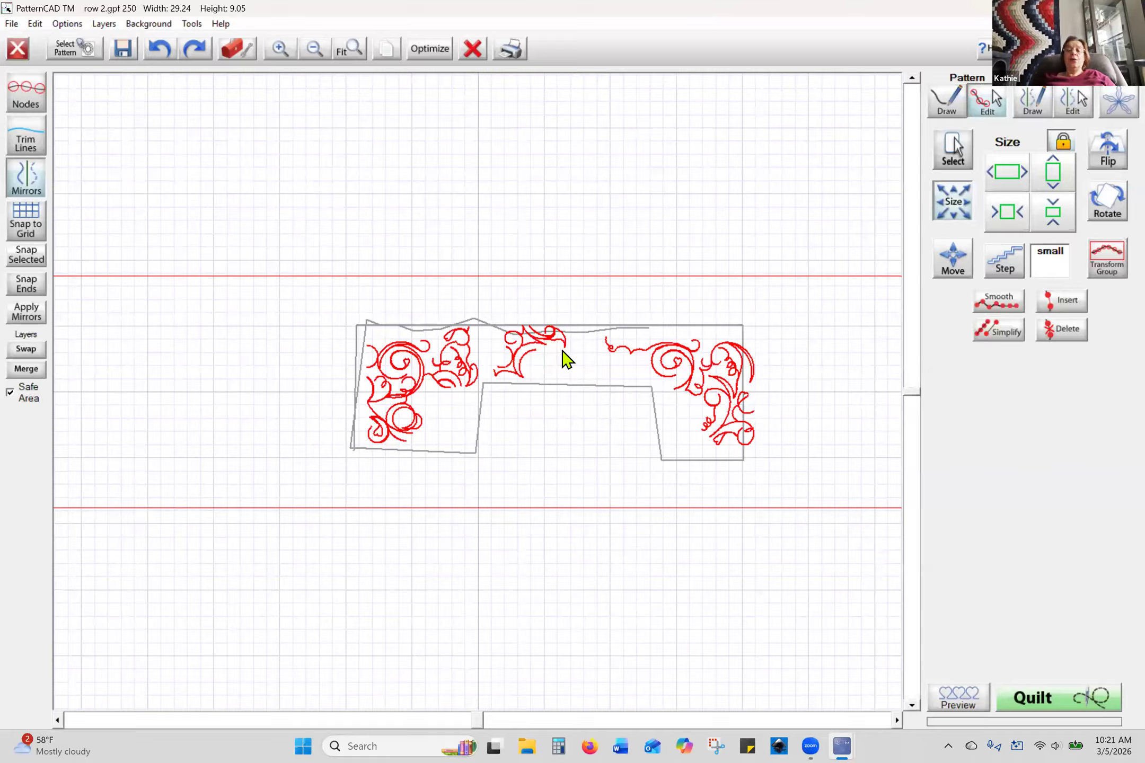
left_click(28, 106)
left_click(280, 49)
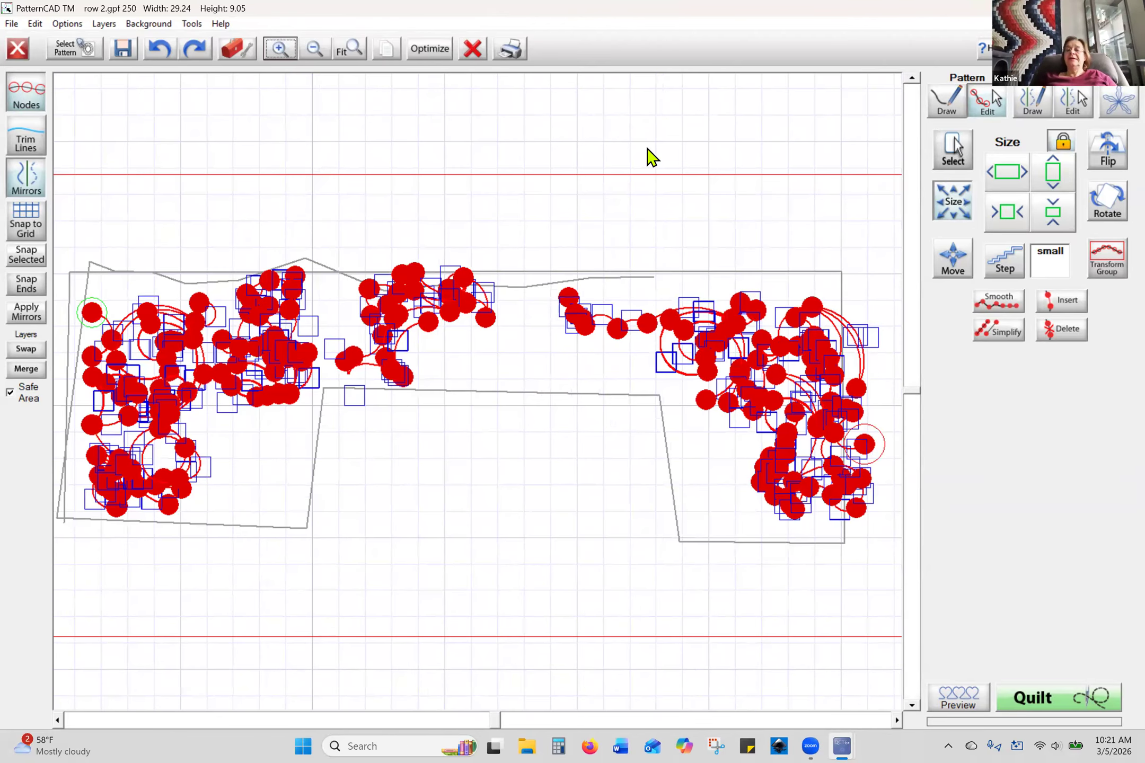
left_click(953, 151)
left_click(1049, 161)
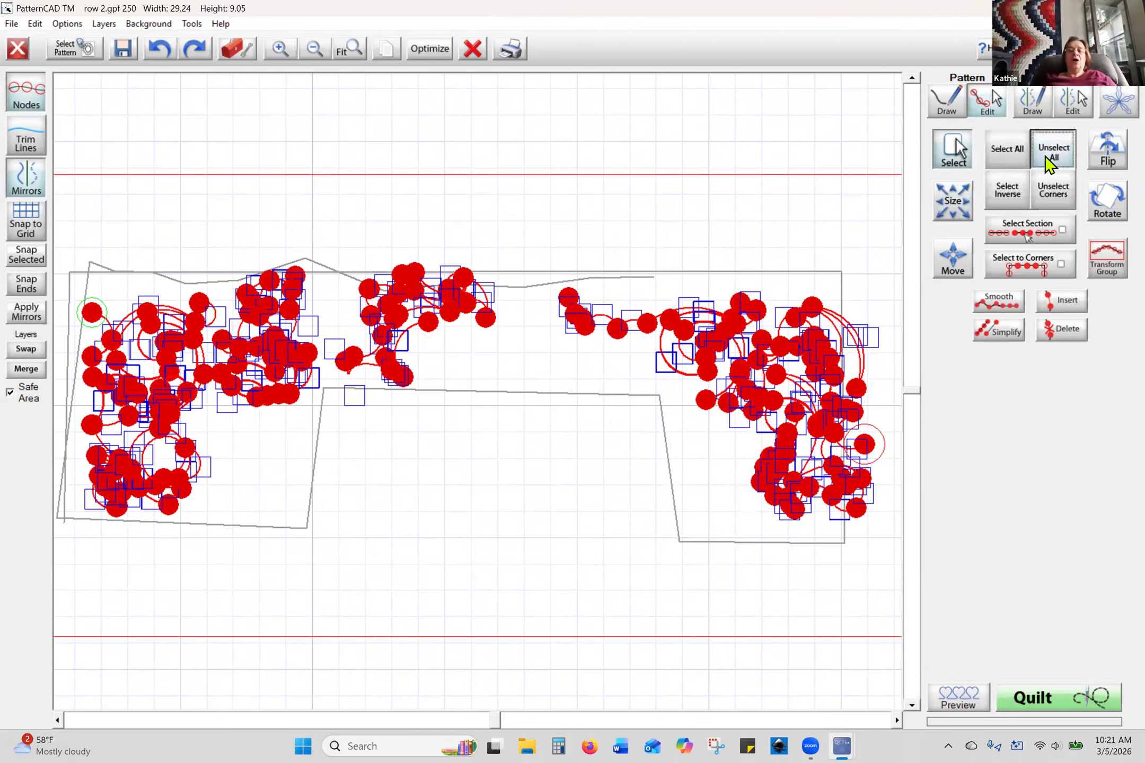
left_click_drag(459, 342, 485, 315)
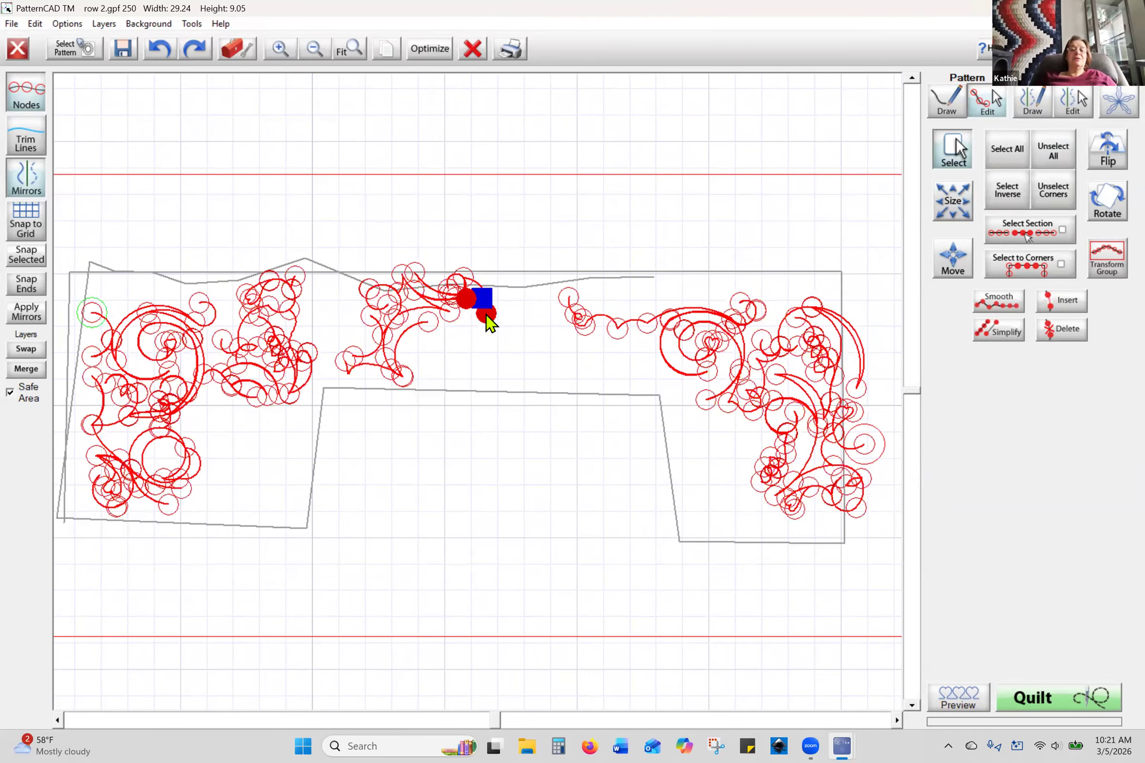
left_click(1063, 151)
left_click(396, 377)
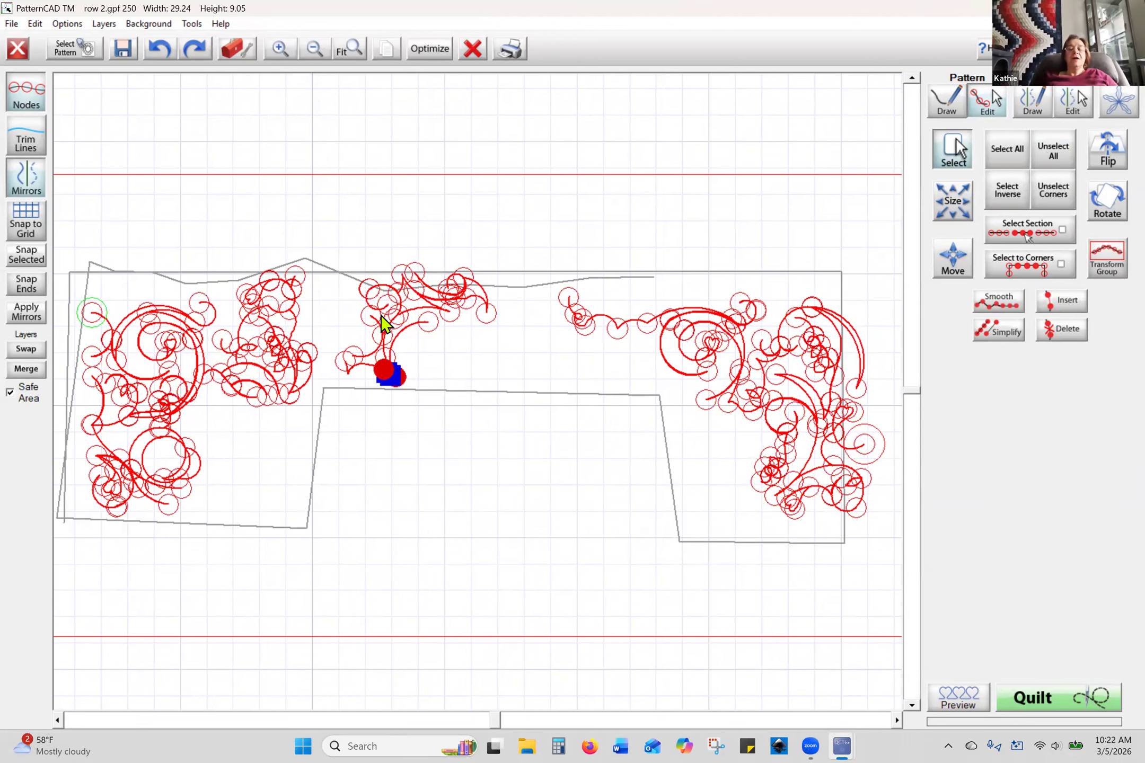
- Replace the existing 1.gpf in the JUDI folder with the fitted row pattern and send it to placement for quilting
left_click(1040, 700)
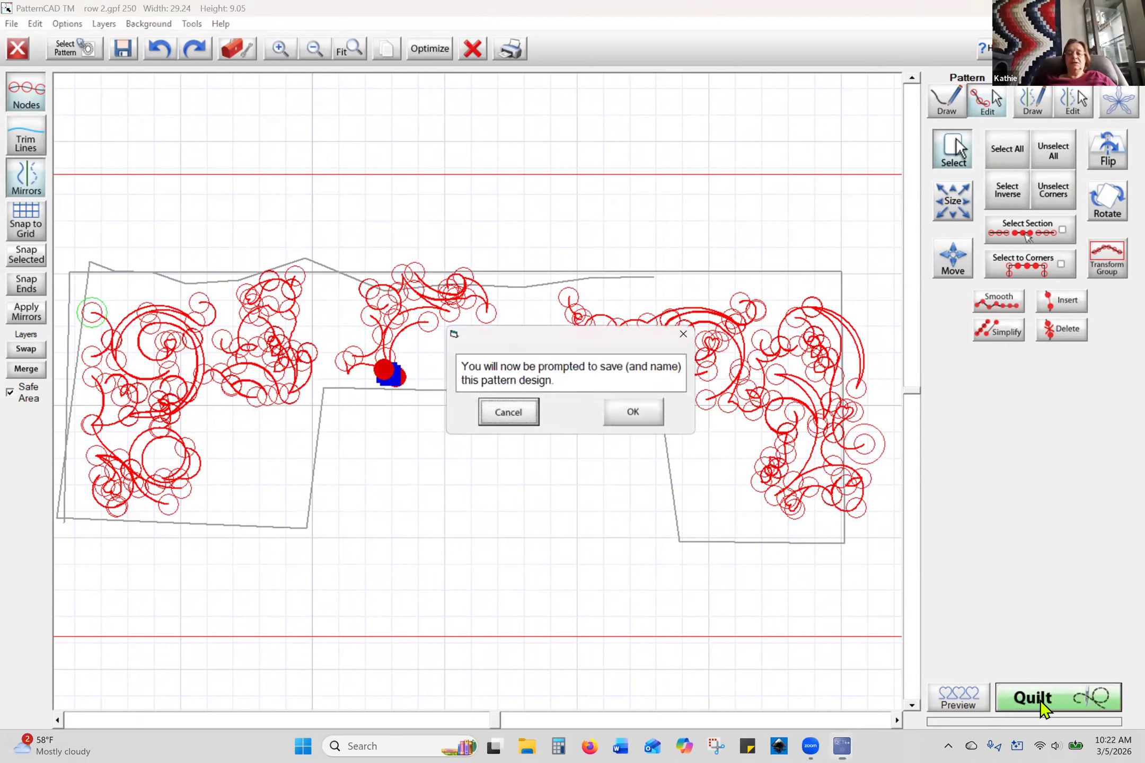
left_click(639, 416)
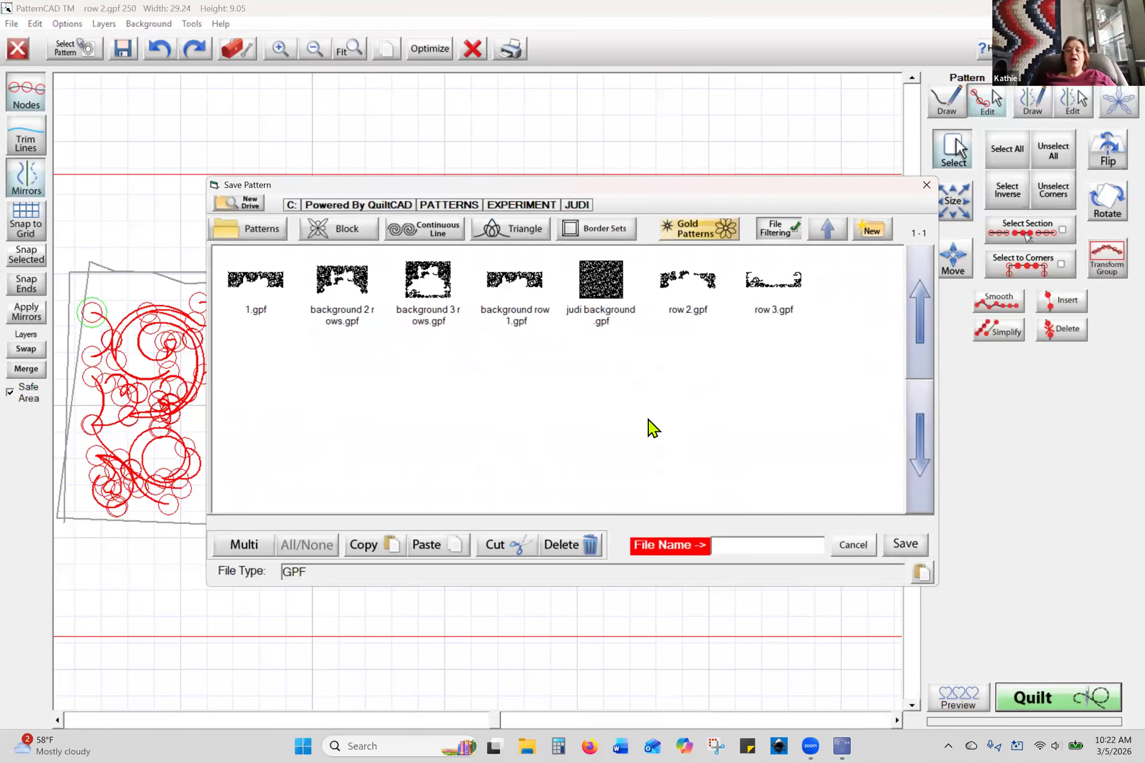
left_click(254, 315)
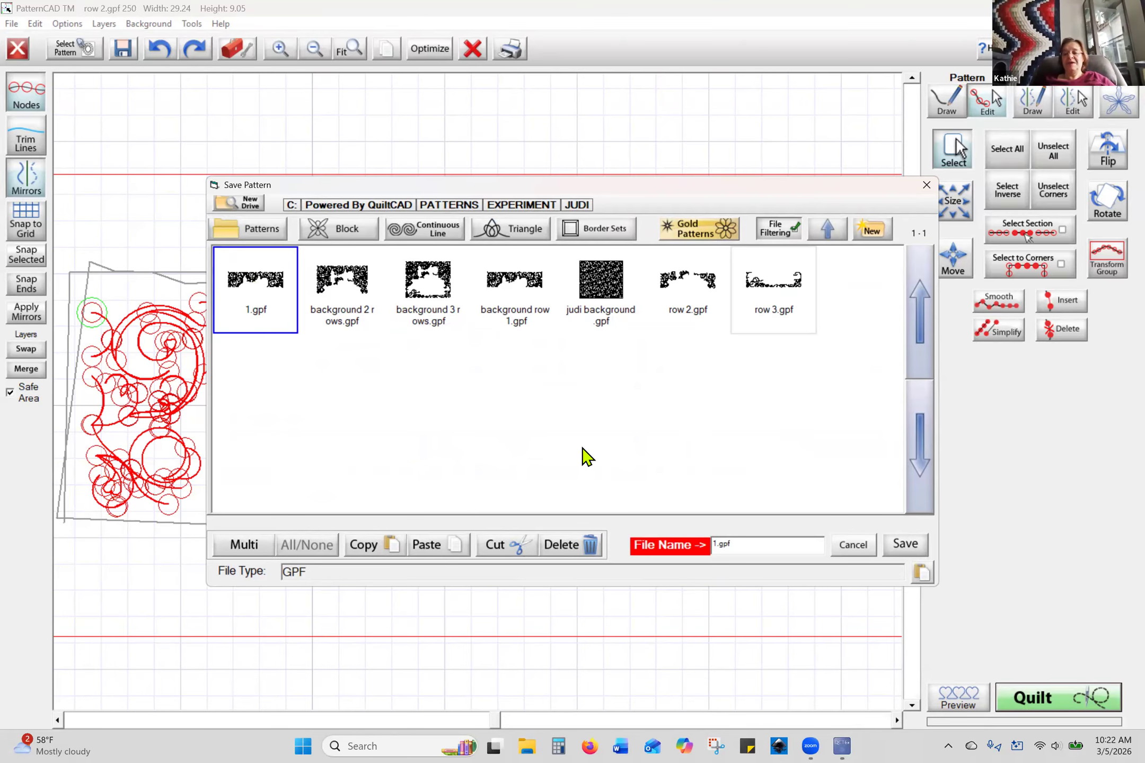
left_click(573, 550)
left_click(507, 414)
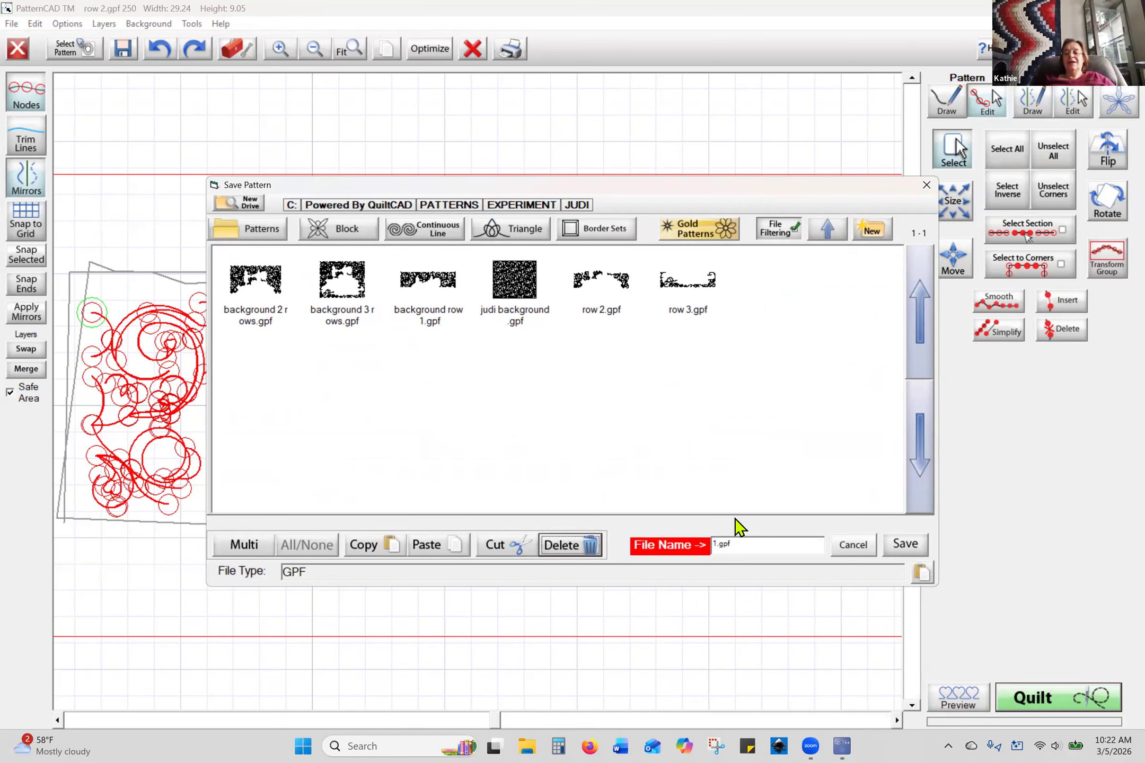
left_click(906, 544)
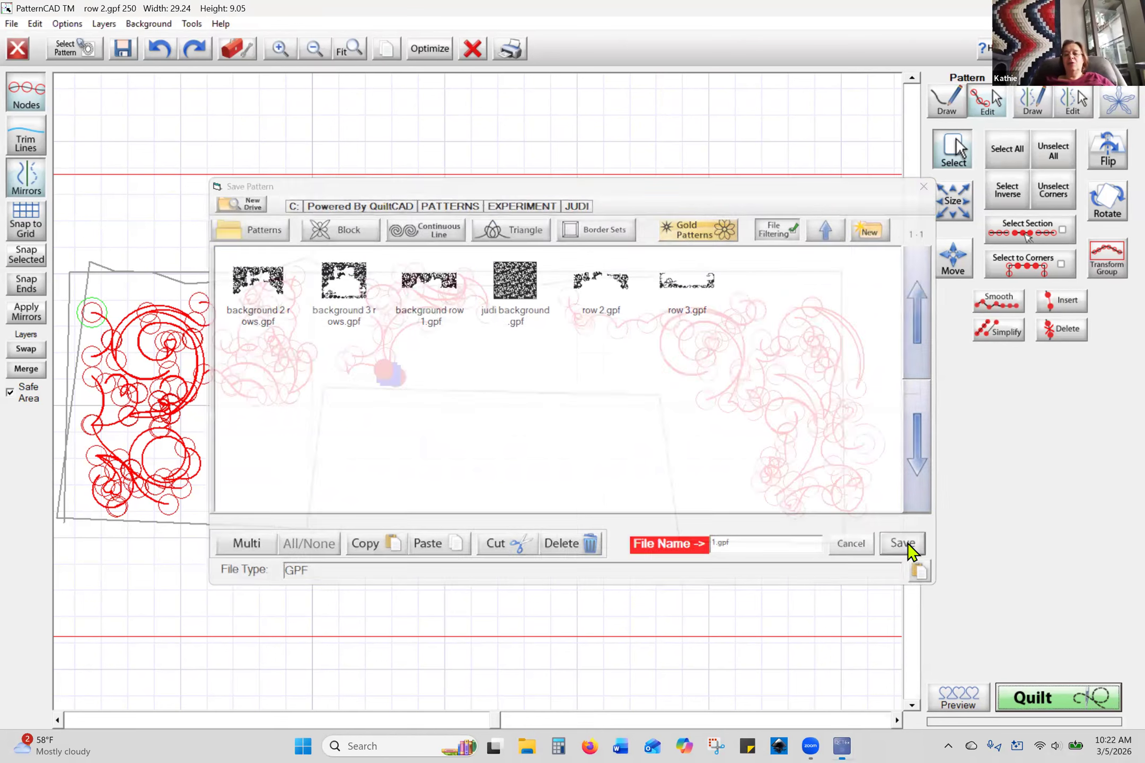
left_click(1039, 698)
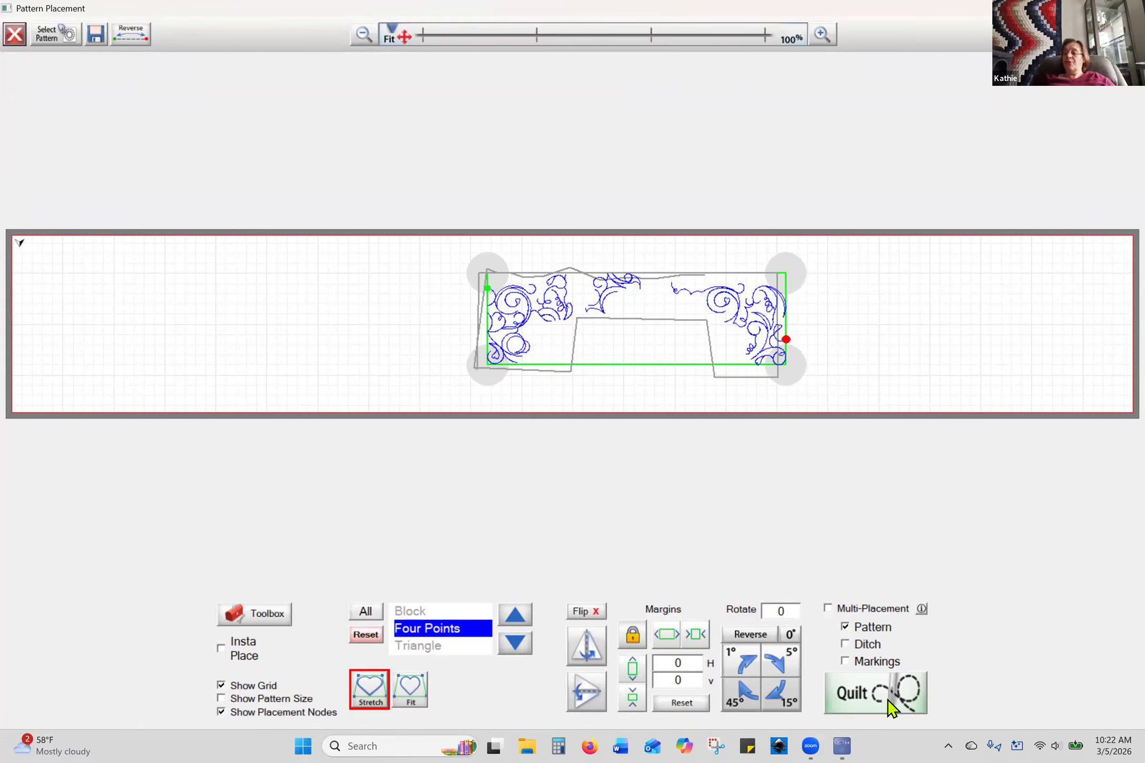